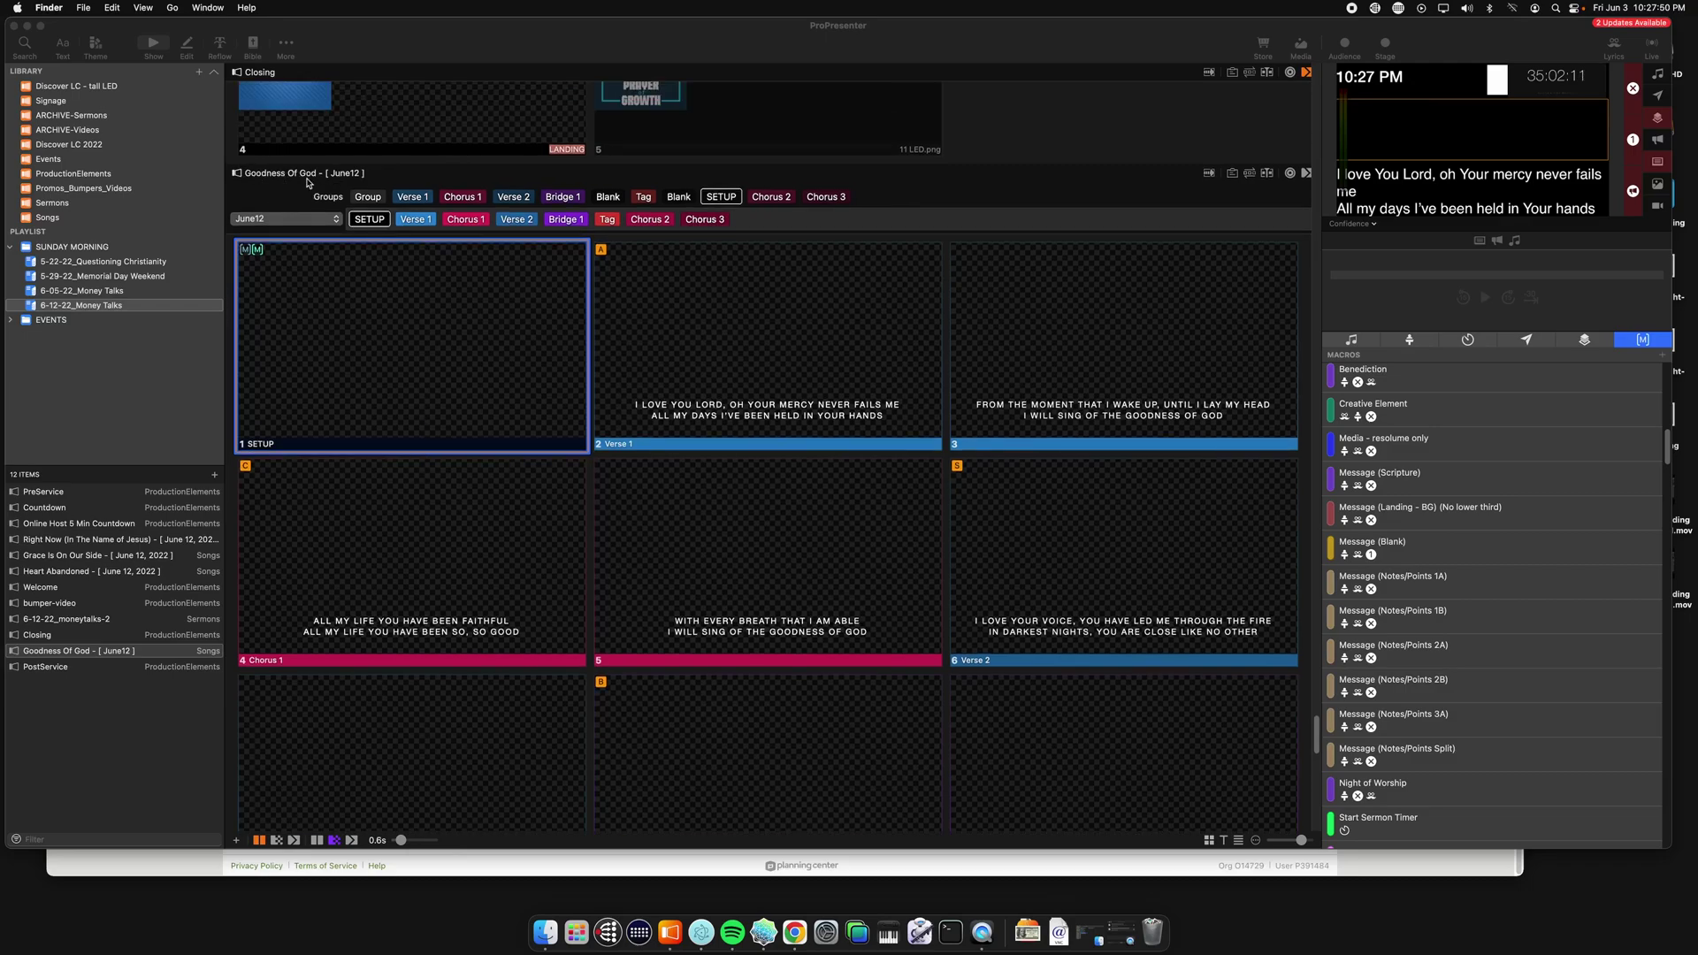
Select Goodness Of God in the playlist and take SETUP live after a brief look at Verse 1.
scroll(411, 389, "down", 1)
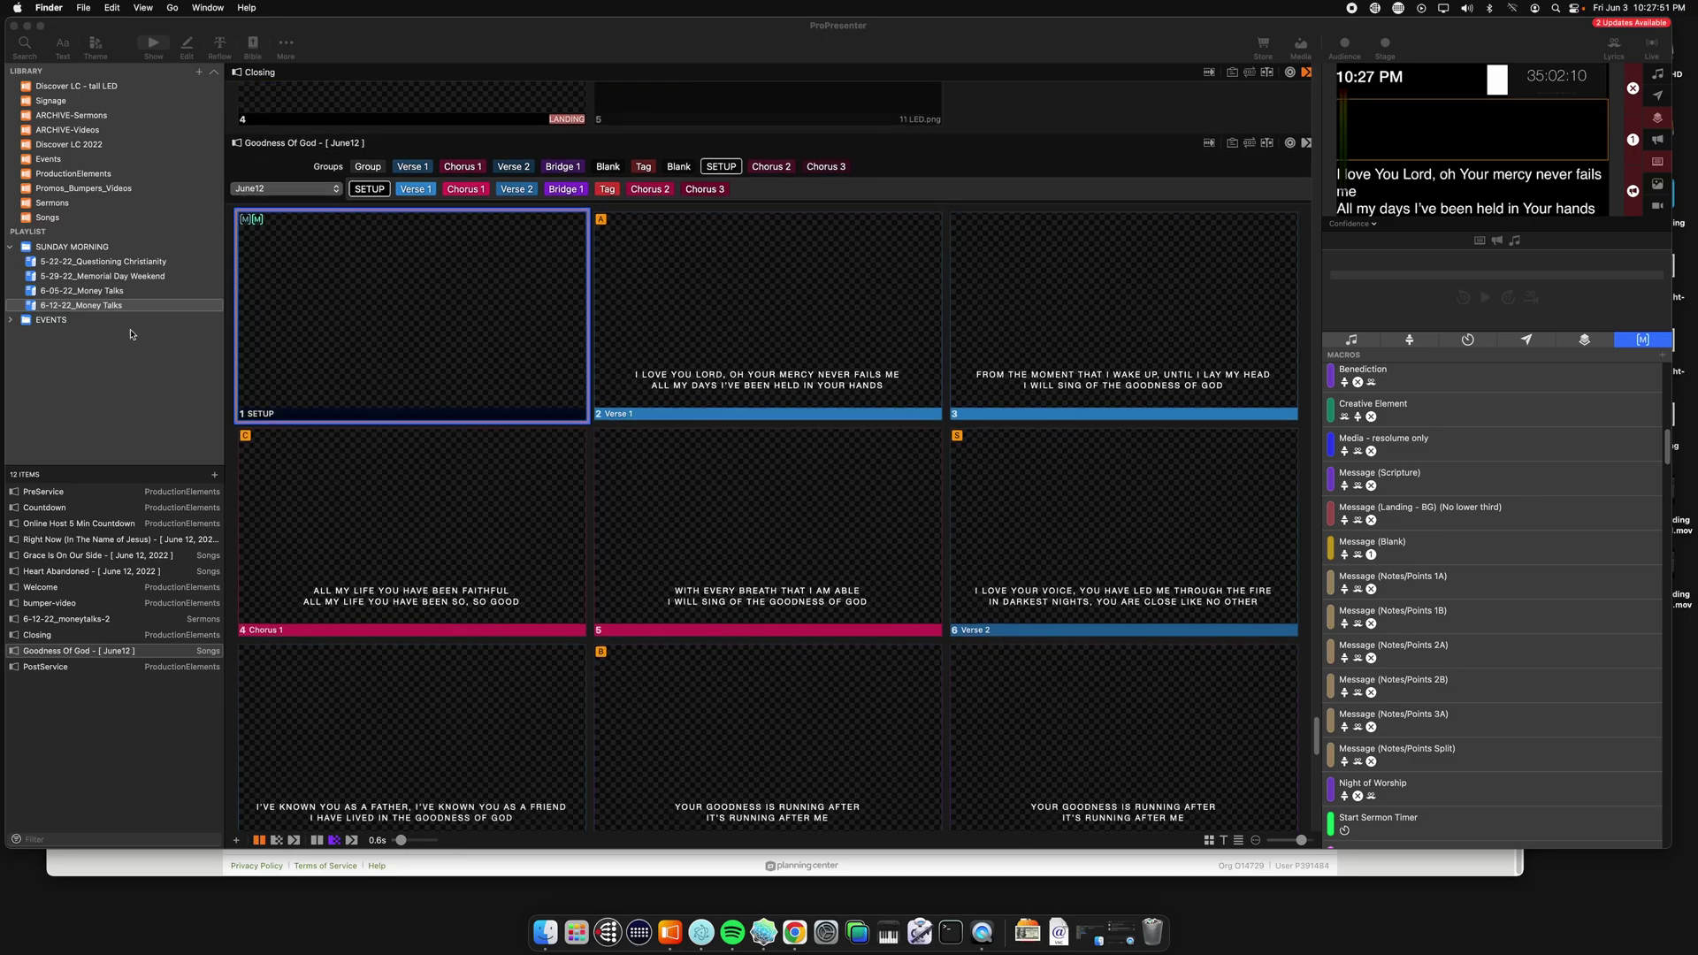
left_click(77, 652)
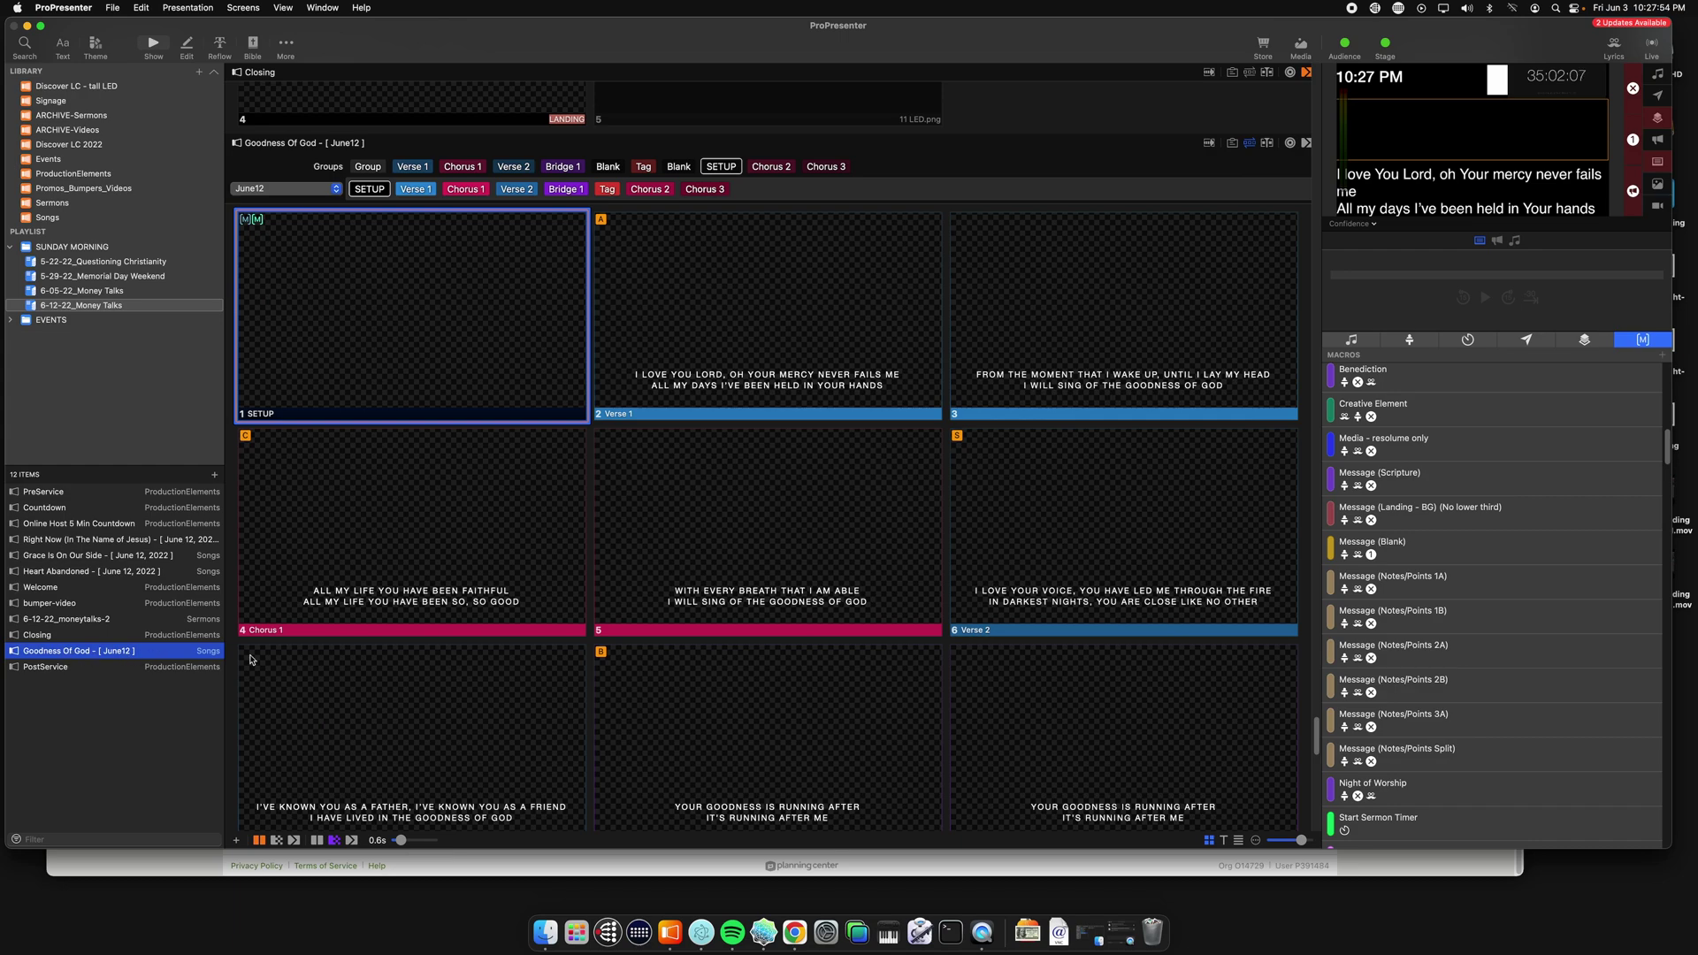
scroll(391, 594, "down", 1)
scroll(583, 324, "up", 1)
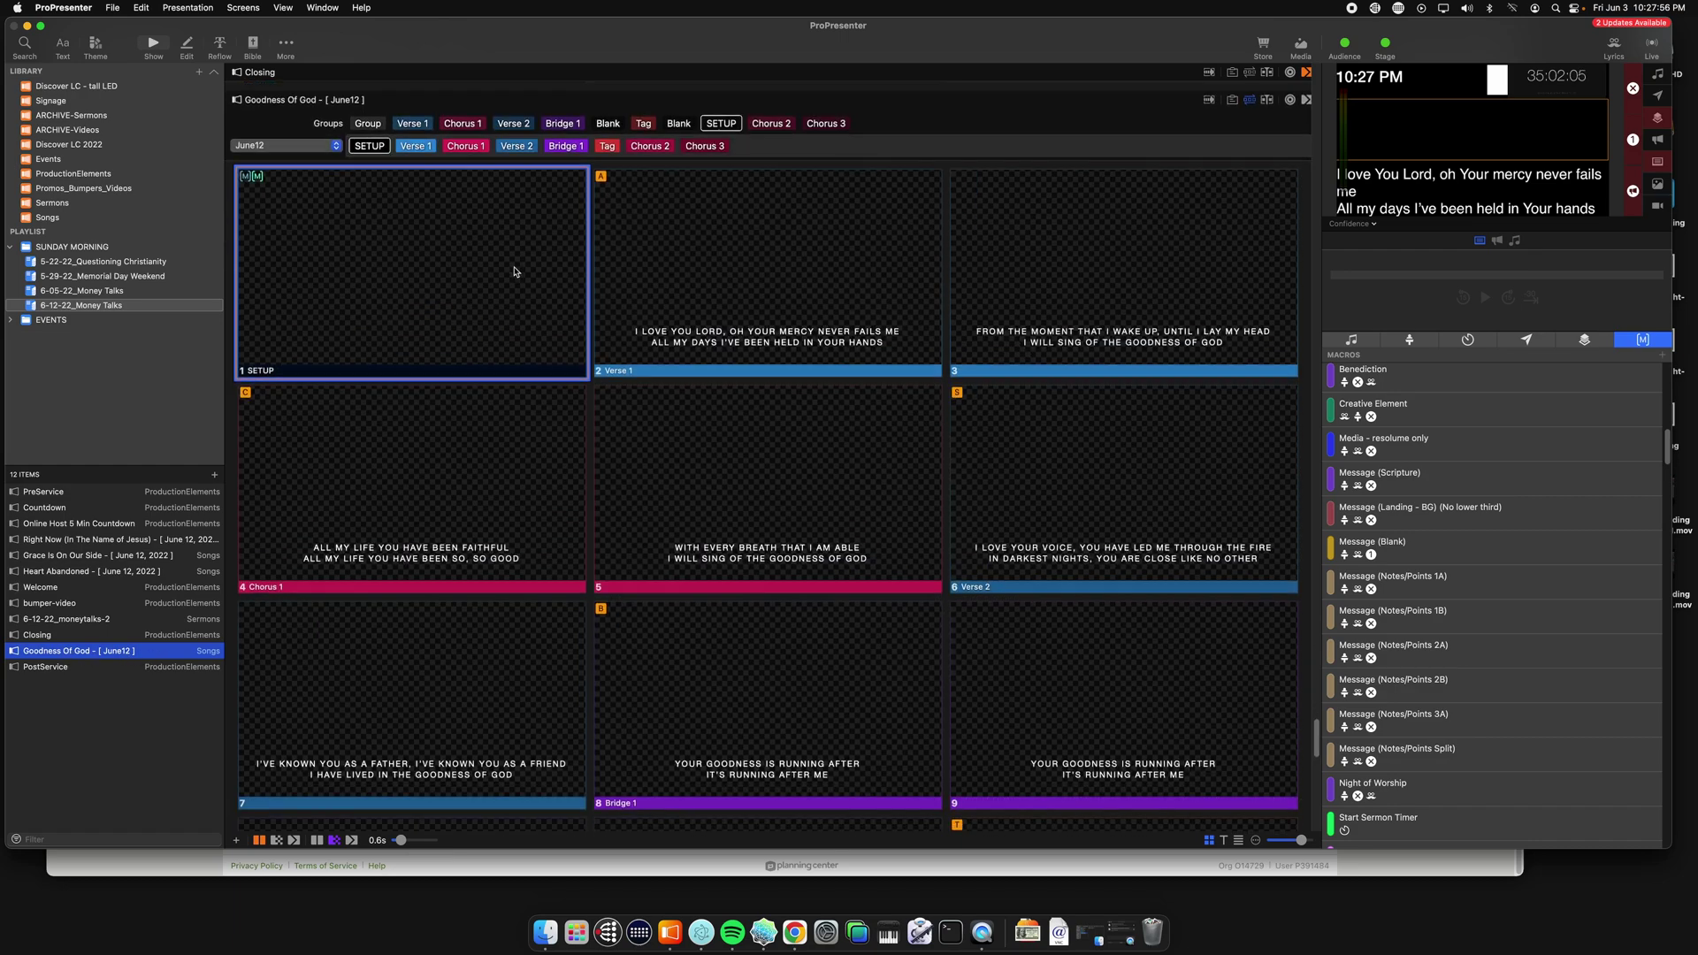
left_click(480, 272)
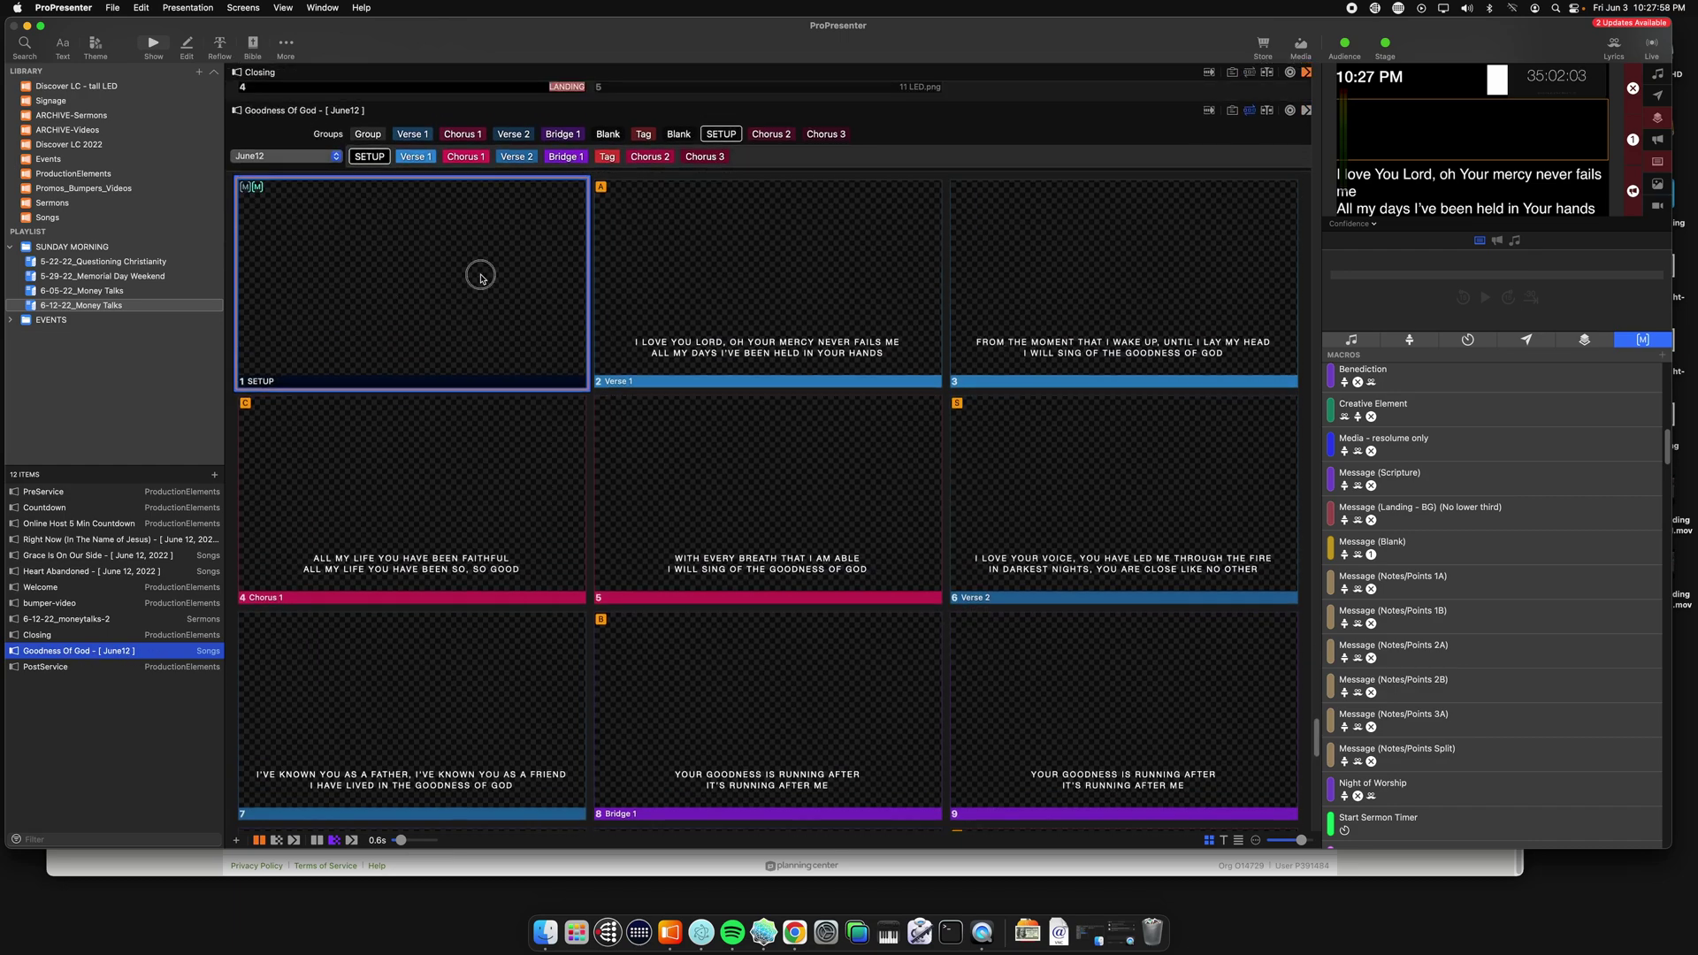
key("Right")
left_click(475, 265)
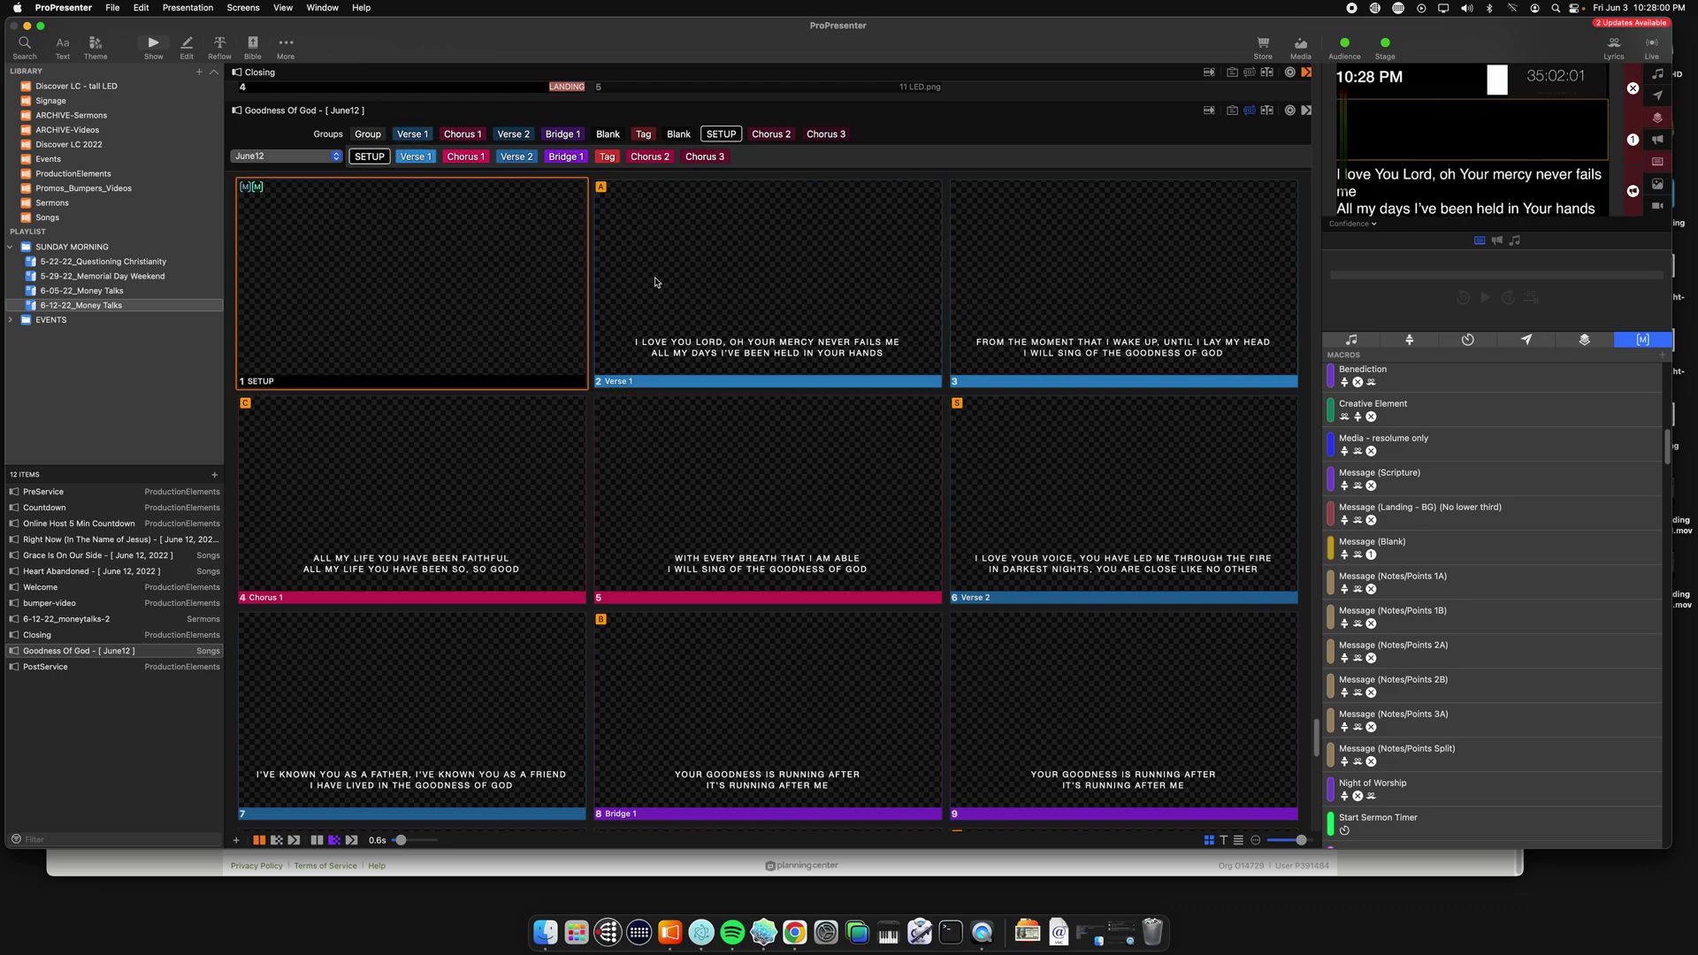
Bring the Chrome remote desktop session showing Lightkey to the front.
scroll(687, 304, "up", 3)
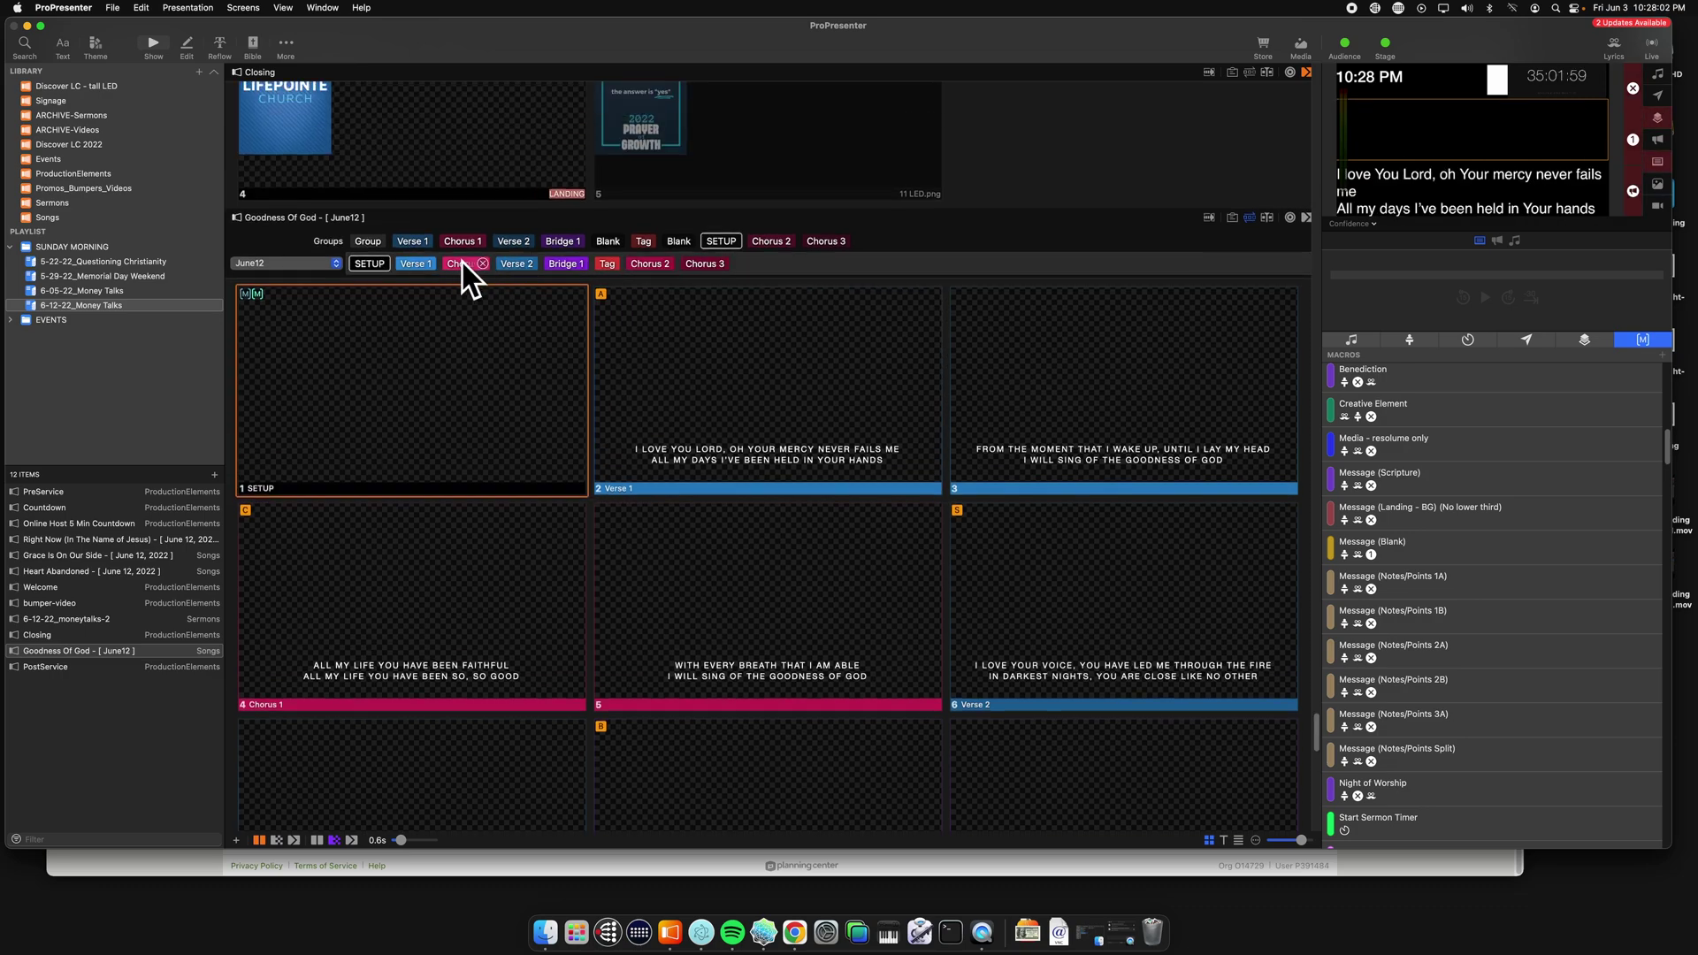
scroll(637, 270, "down", 3)
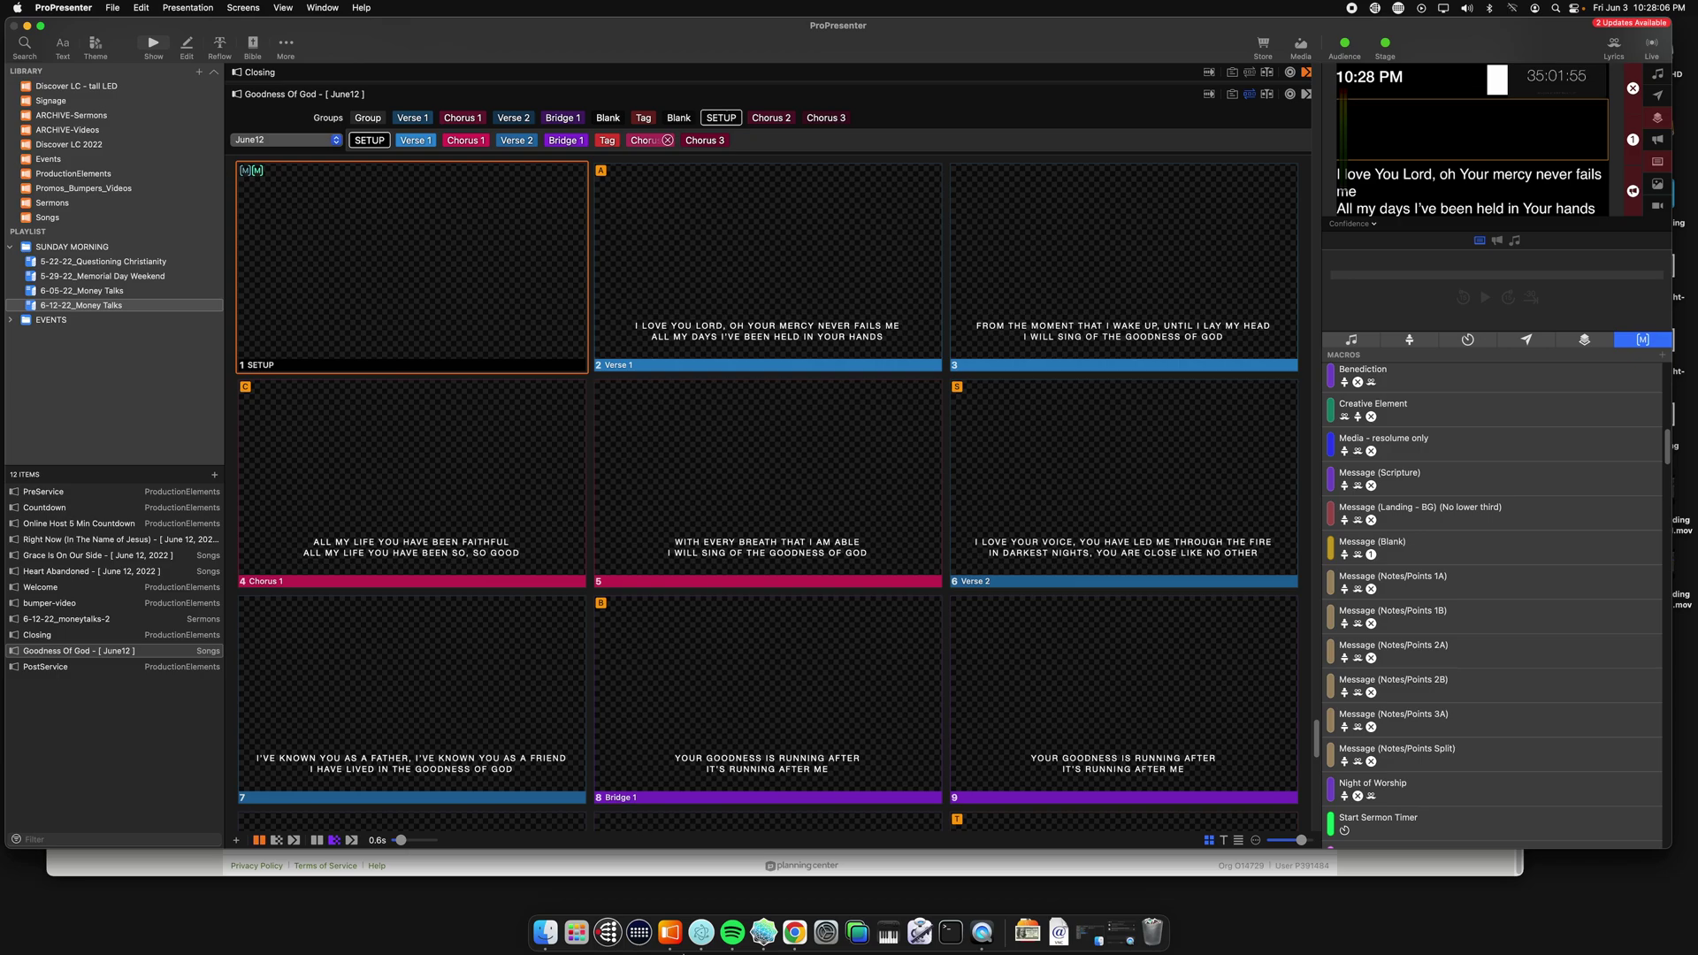
left_click(794, 932)
left_click(168, 45)
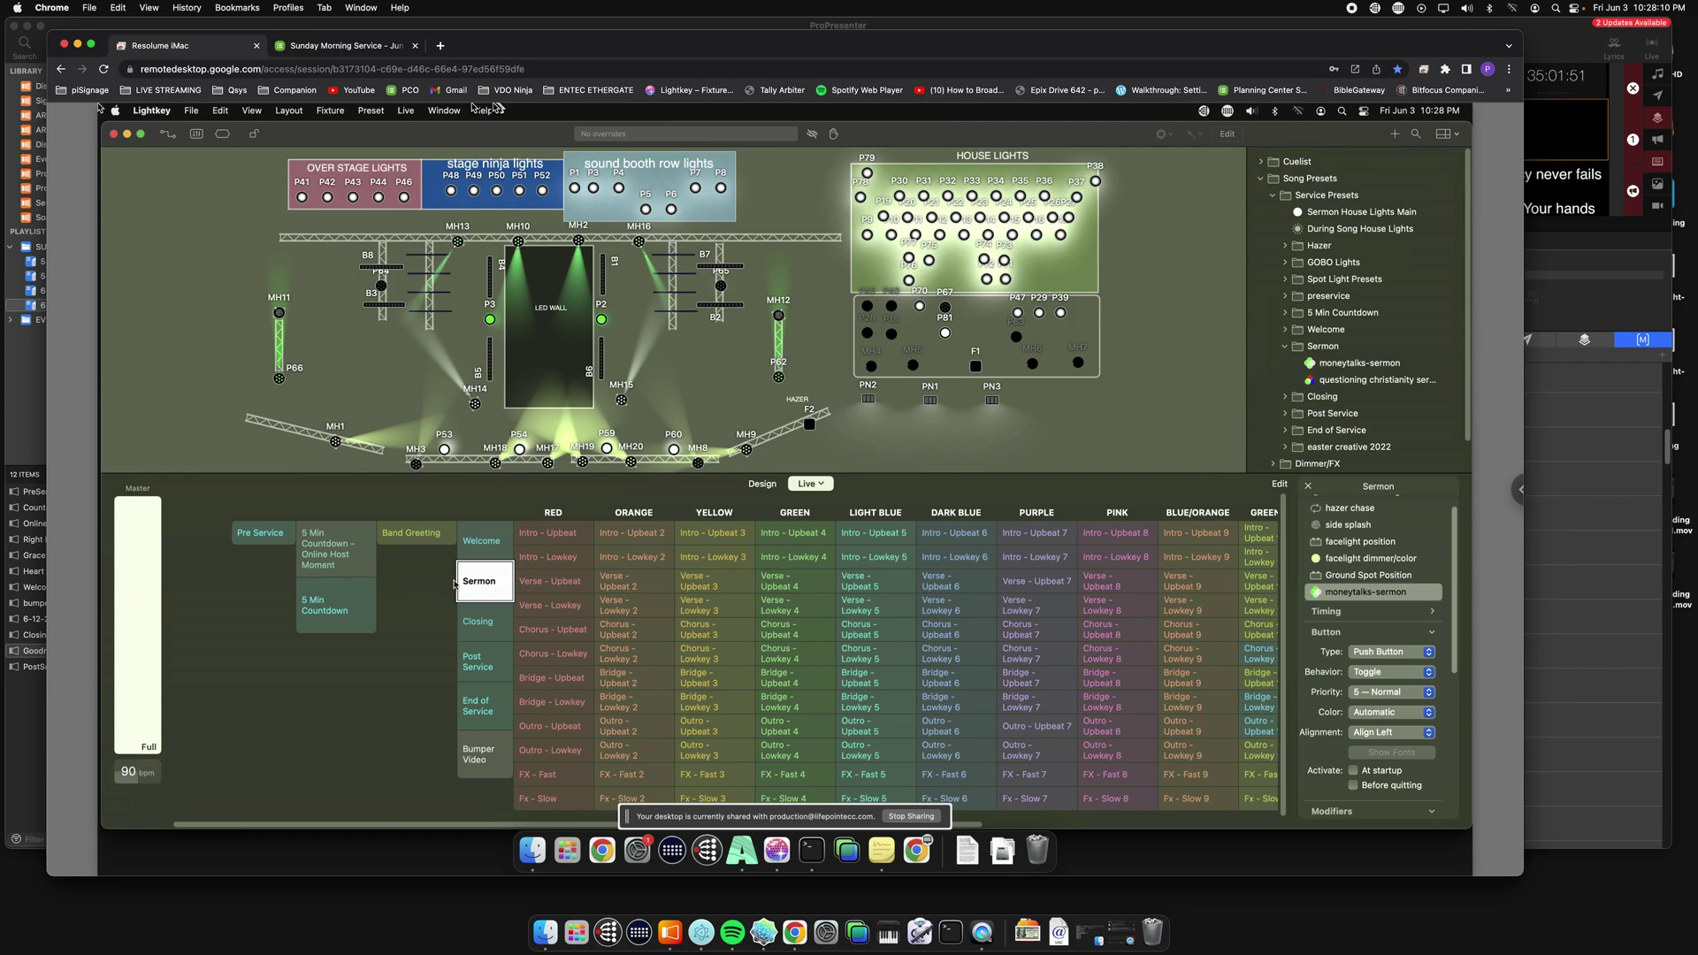
Fire the purple Verse - Lowkey 7 cue, restore the Sermon look, then switch to Resolume Arena.
scroll(629, 597, "right", 5)
scroll(459, 600, "left", 6)
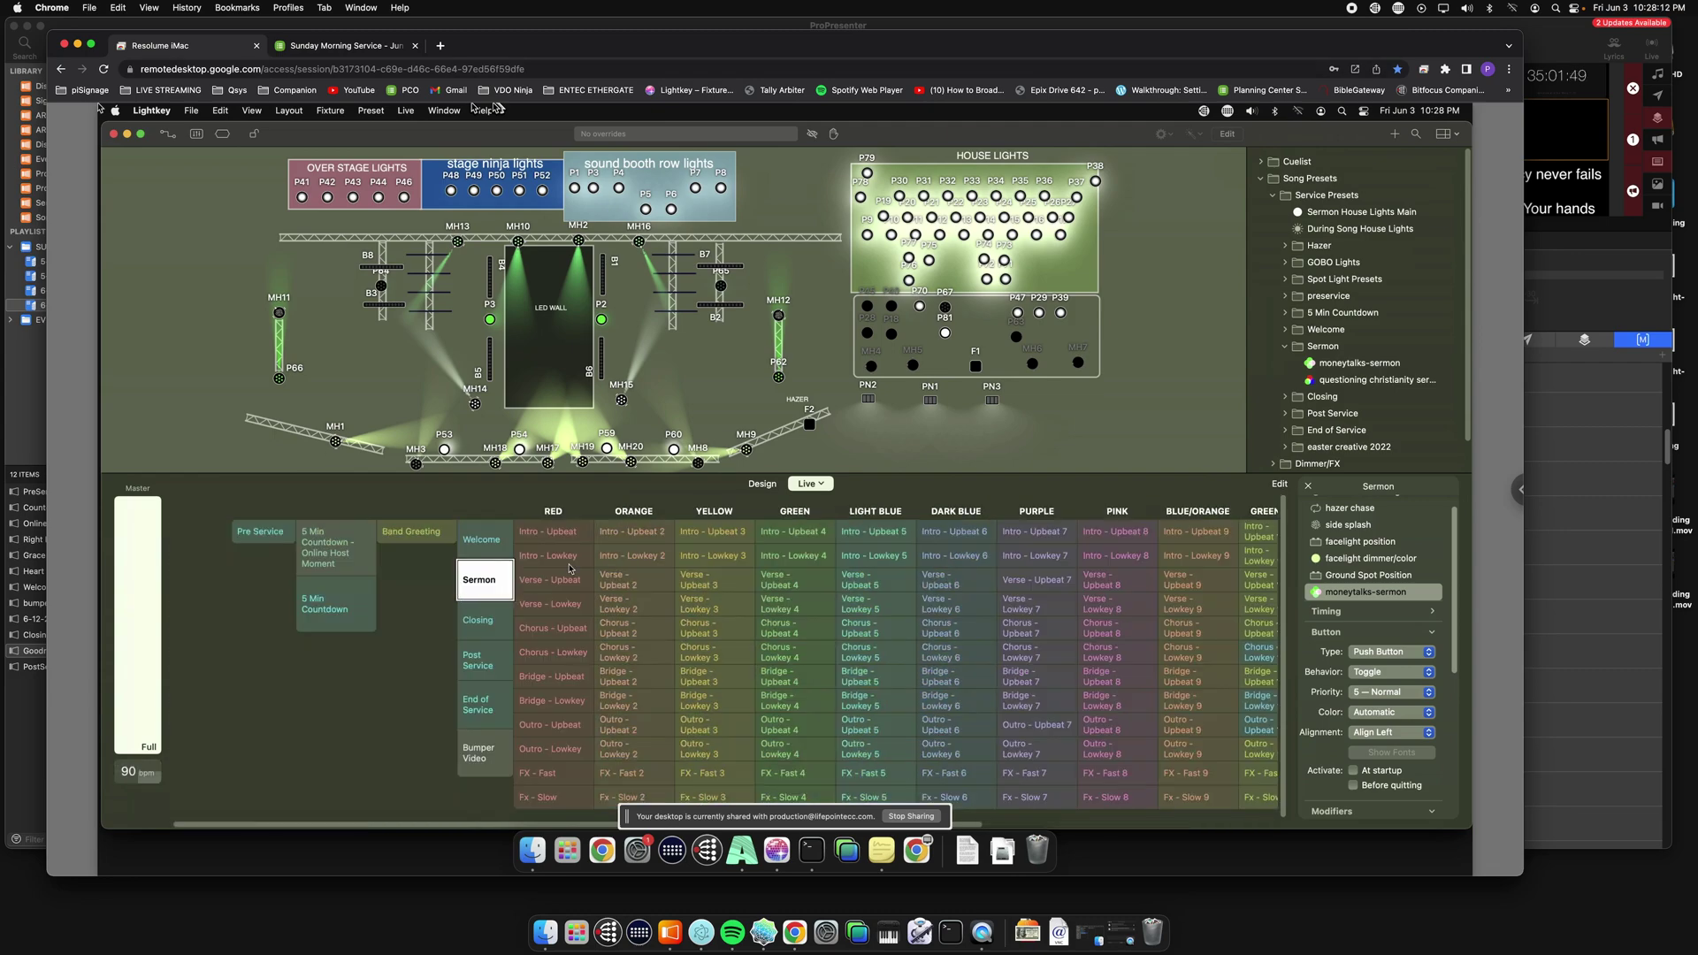
left_click_drag(897, 472, 897, 415)
scroll(334, 528, "right", 3)
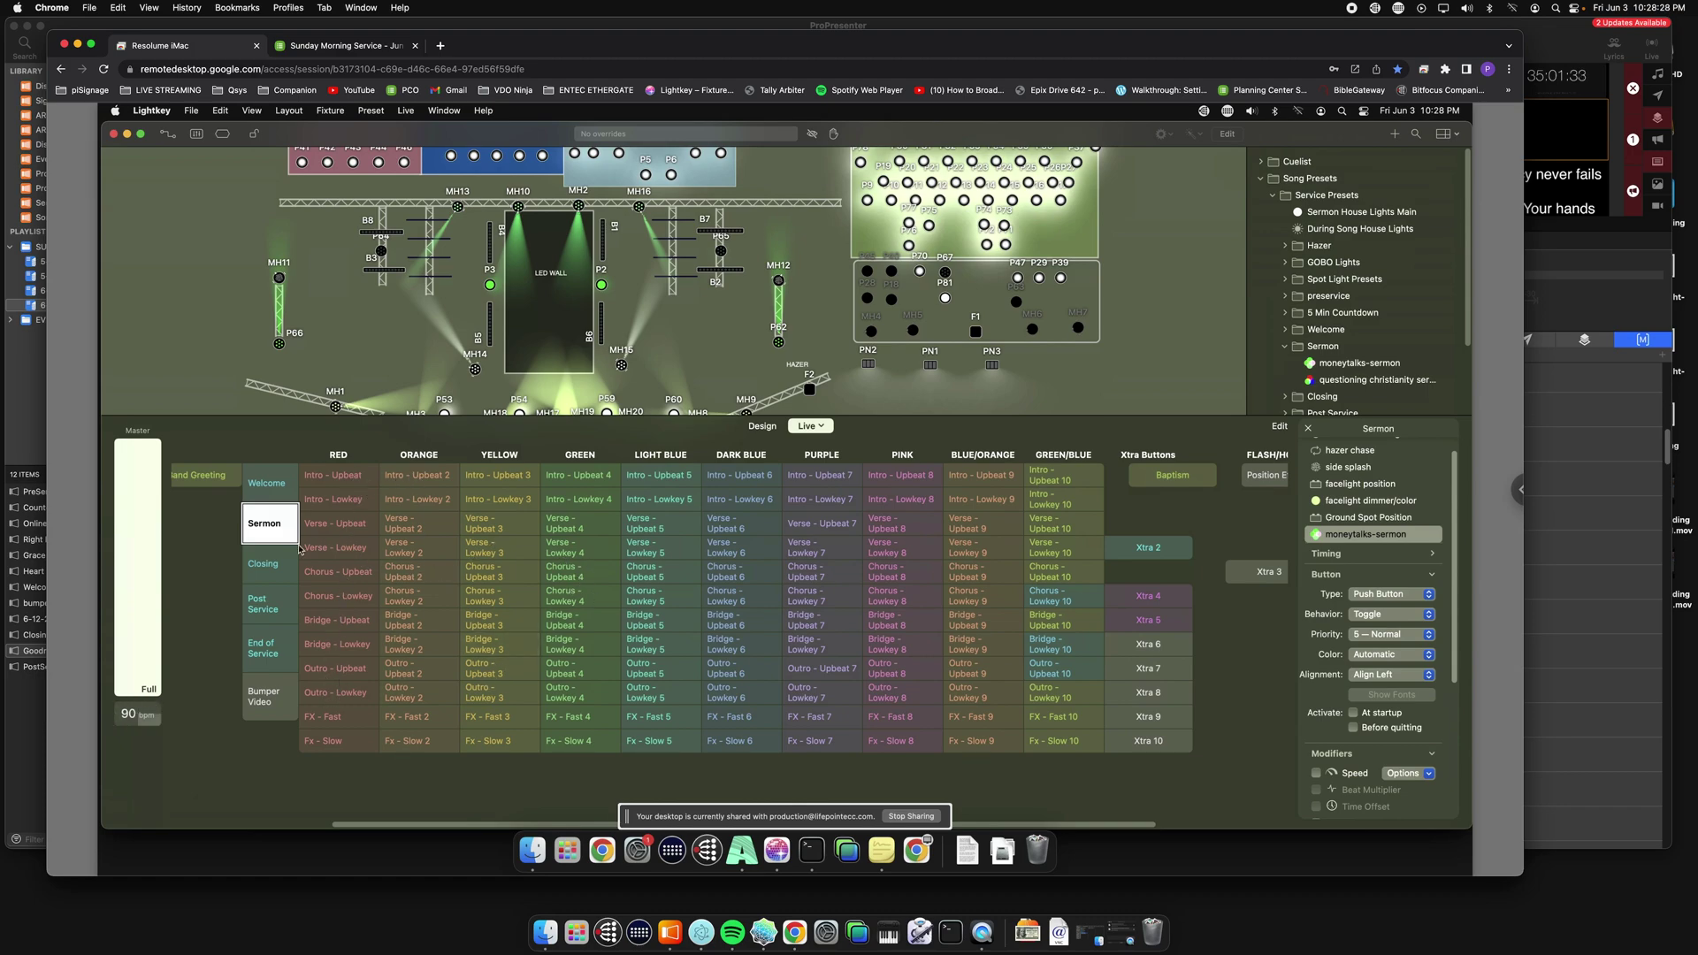
left_click(911, 575)
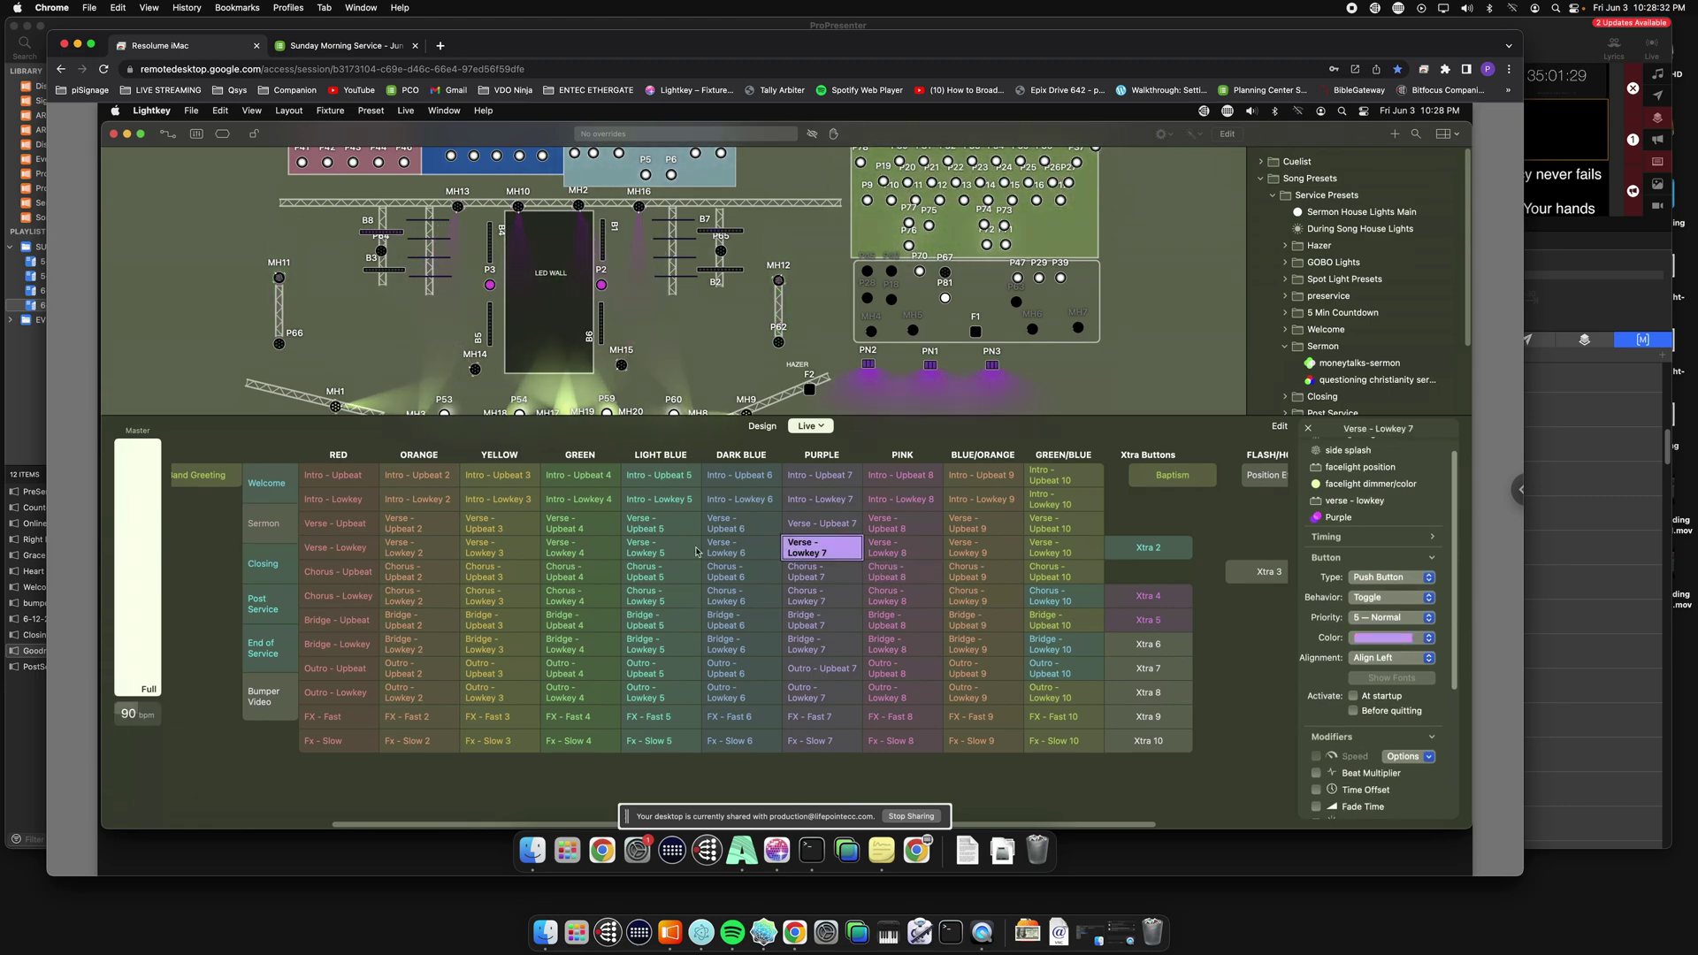
left_click(259, 535)
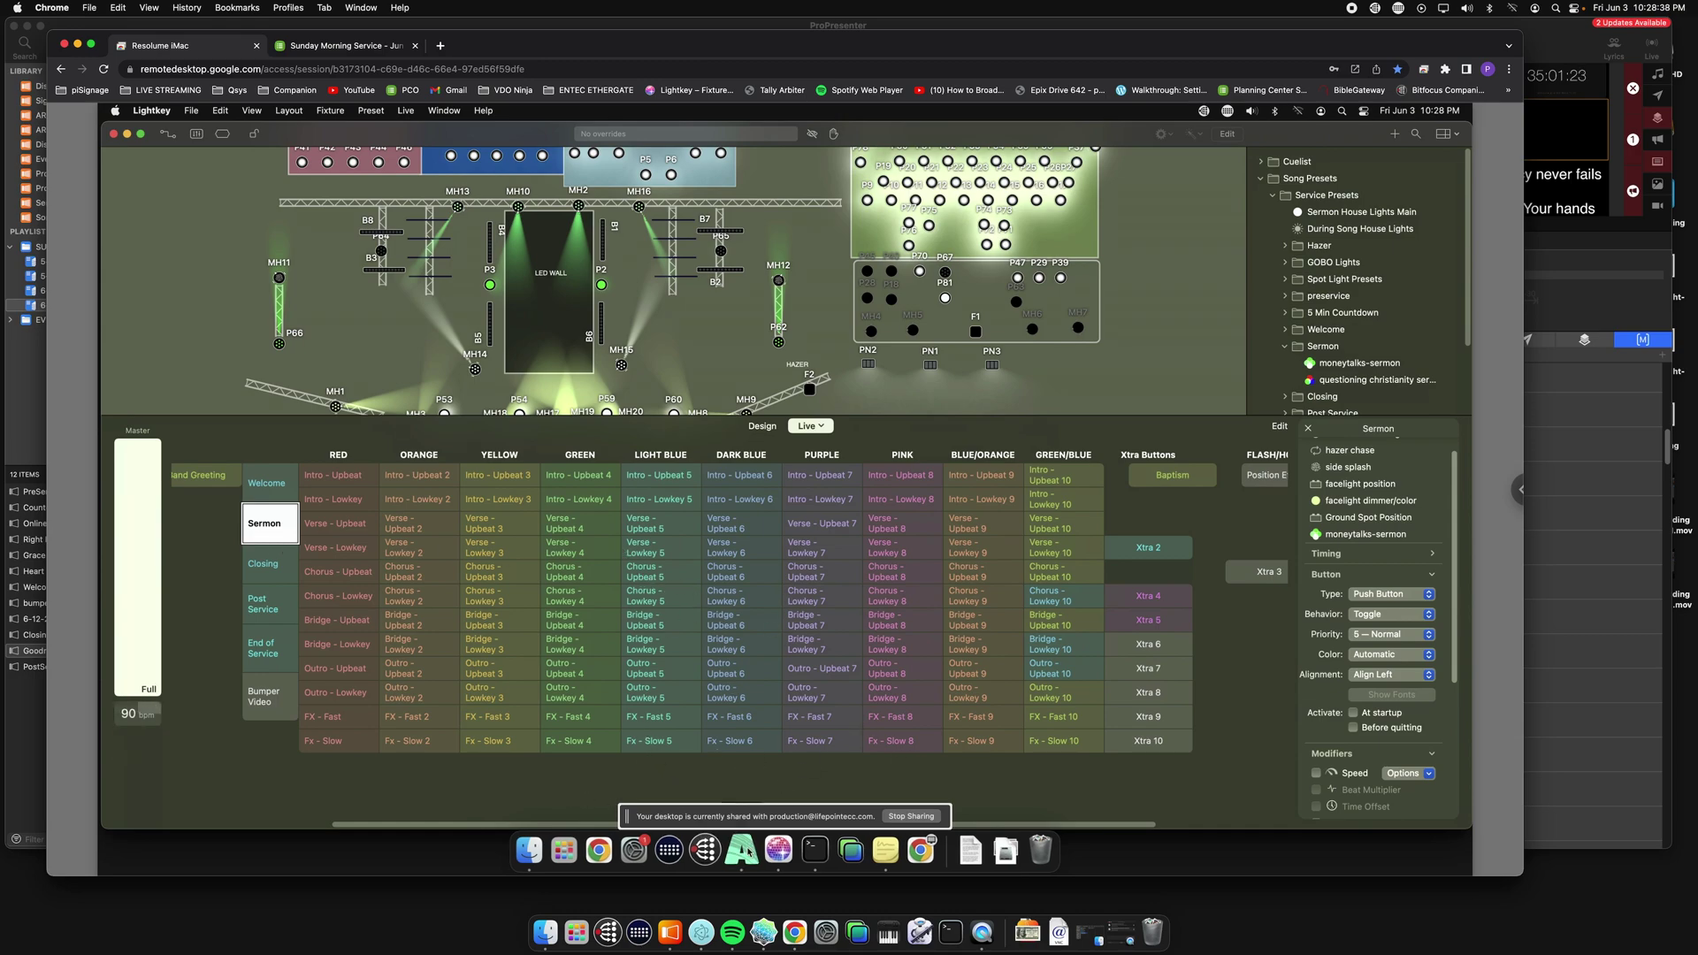
left_click(707, 850)
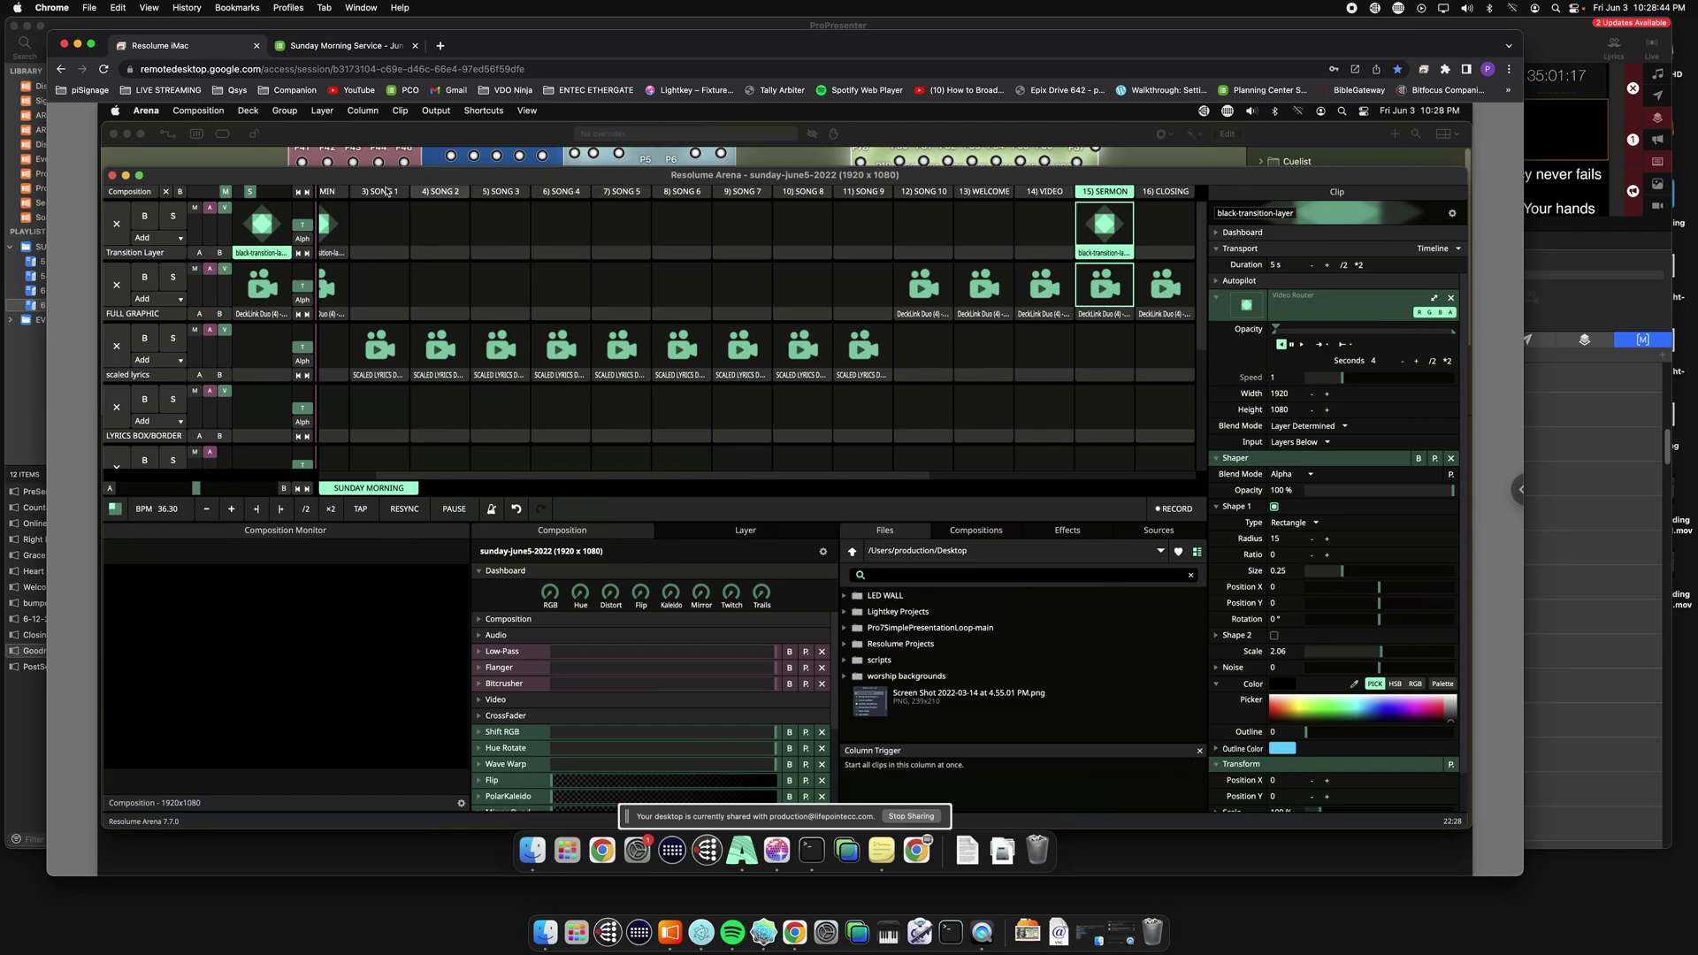
Save As the composition sunday-june12-2022 instead of june5, then return to ProPresenter.
scroll(406, 218, "left", 2)
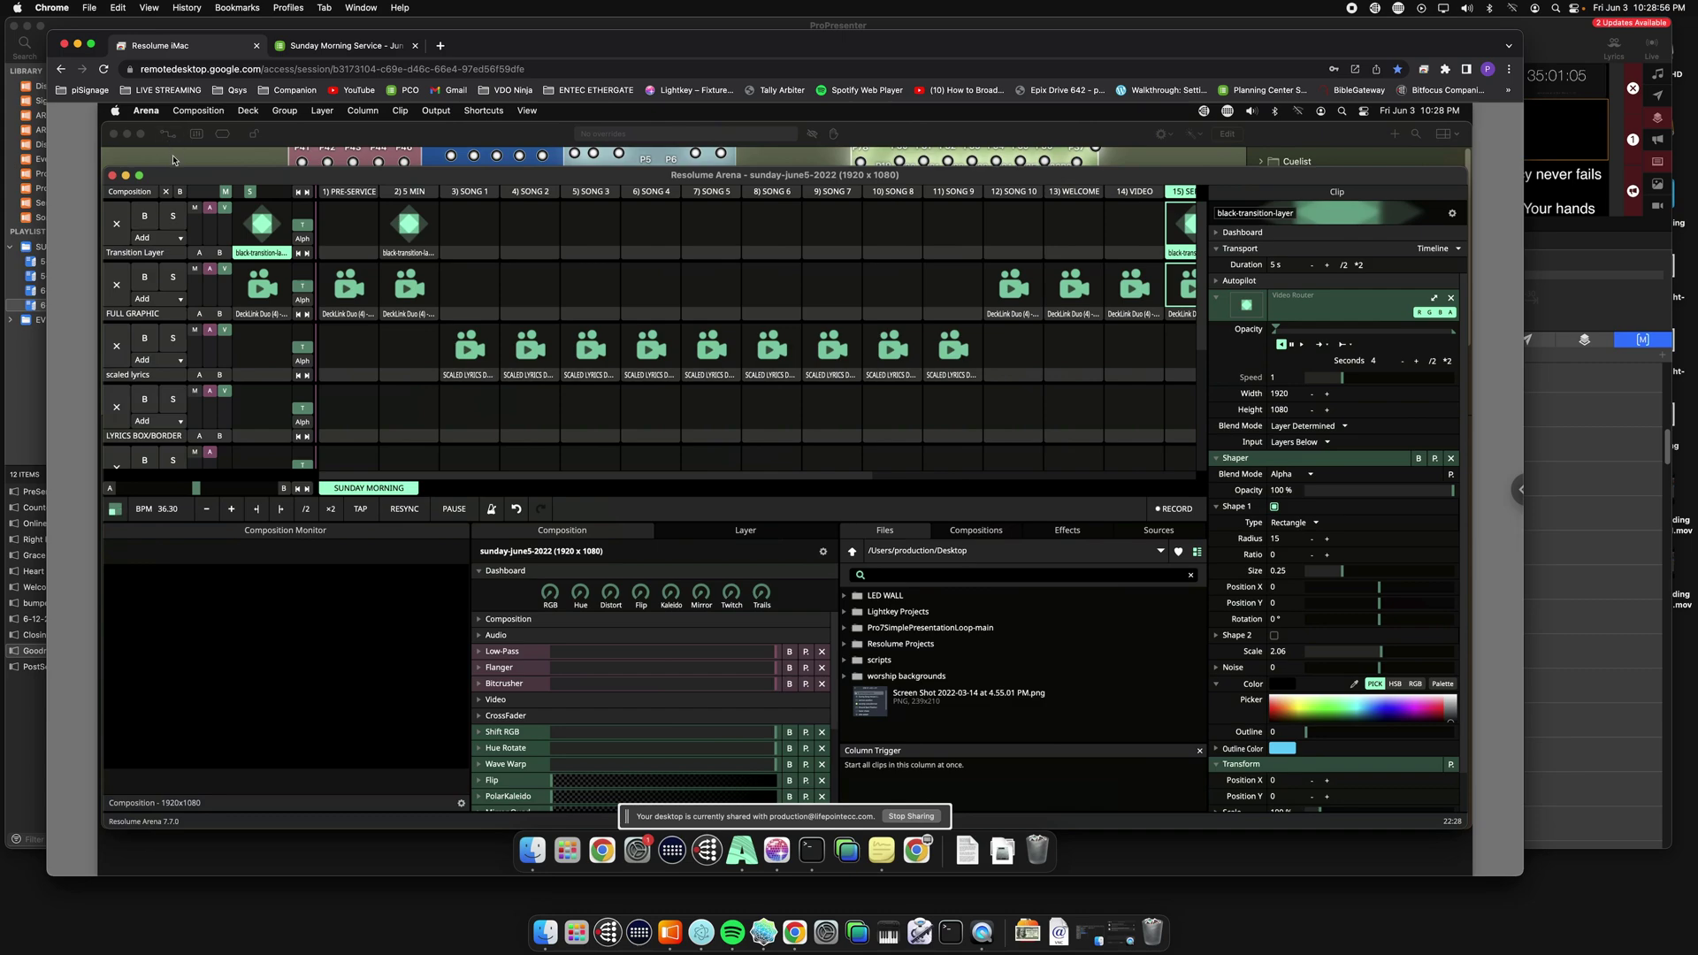
key("super+shift+s")
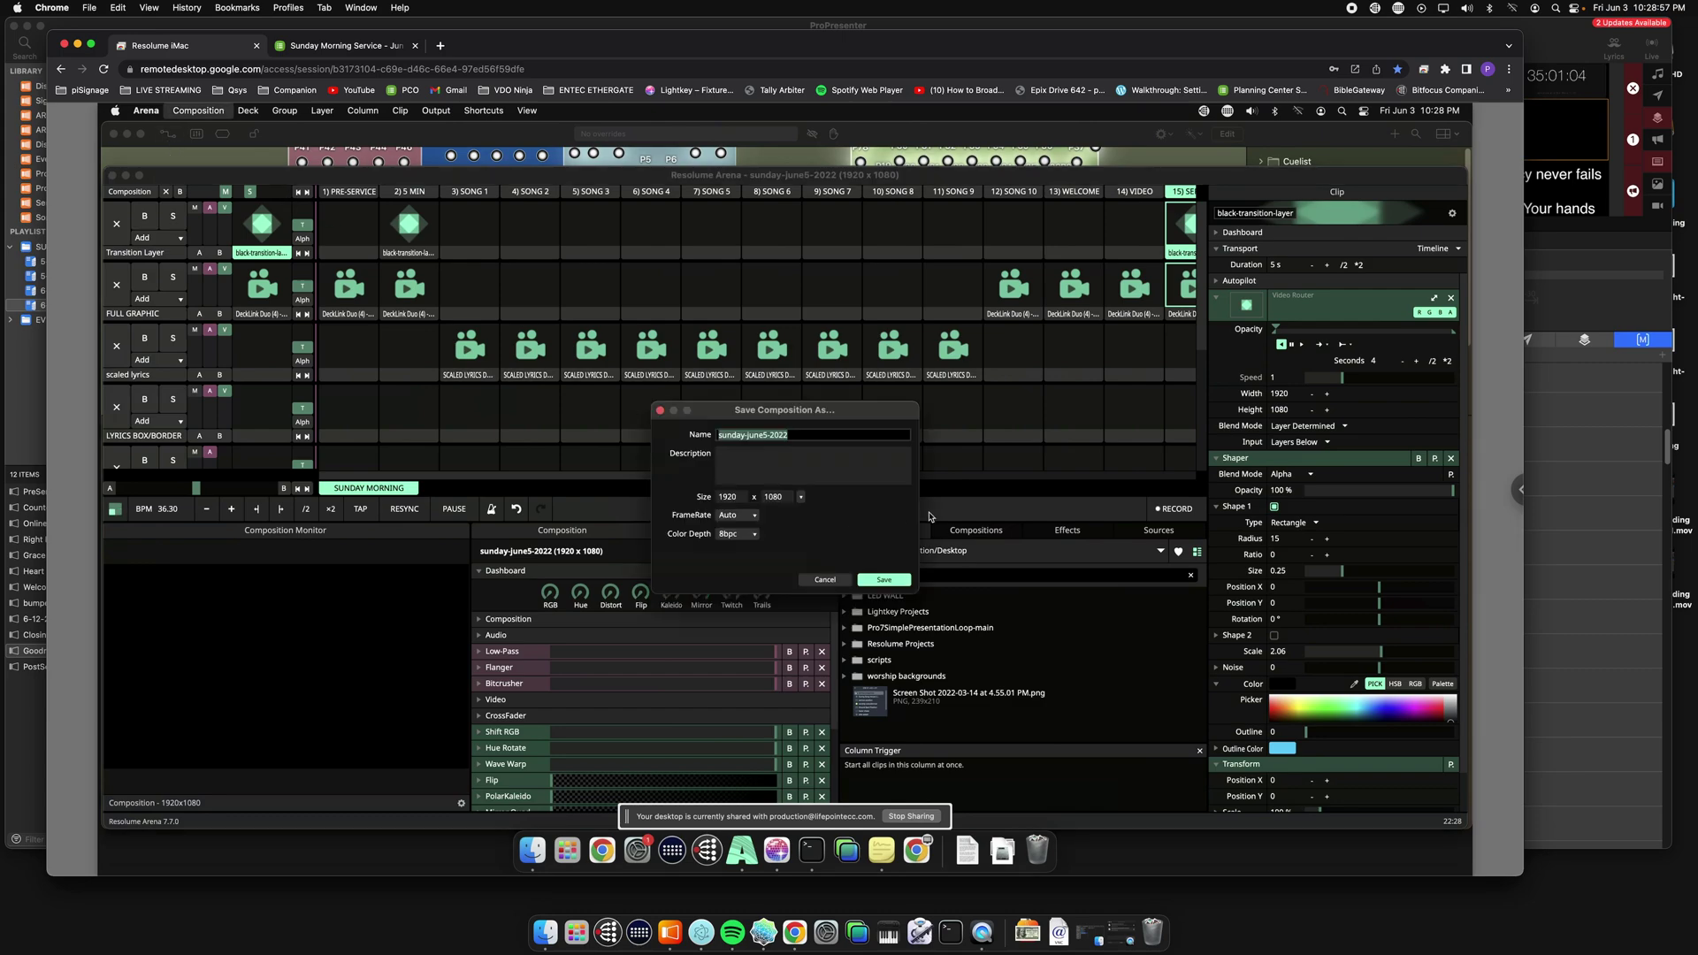
left_click(767, 434)
left_click(884, 579)
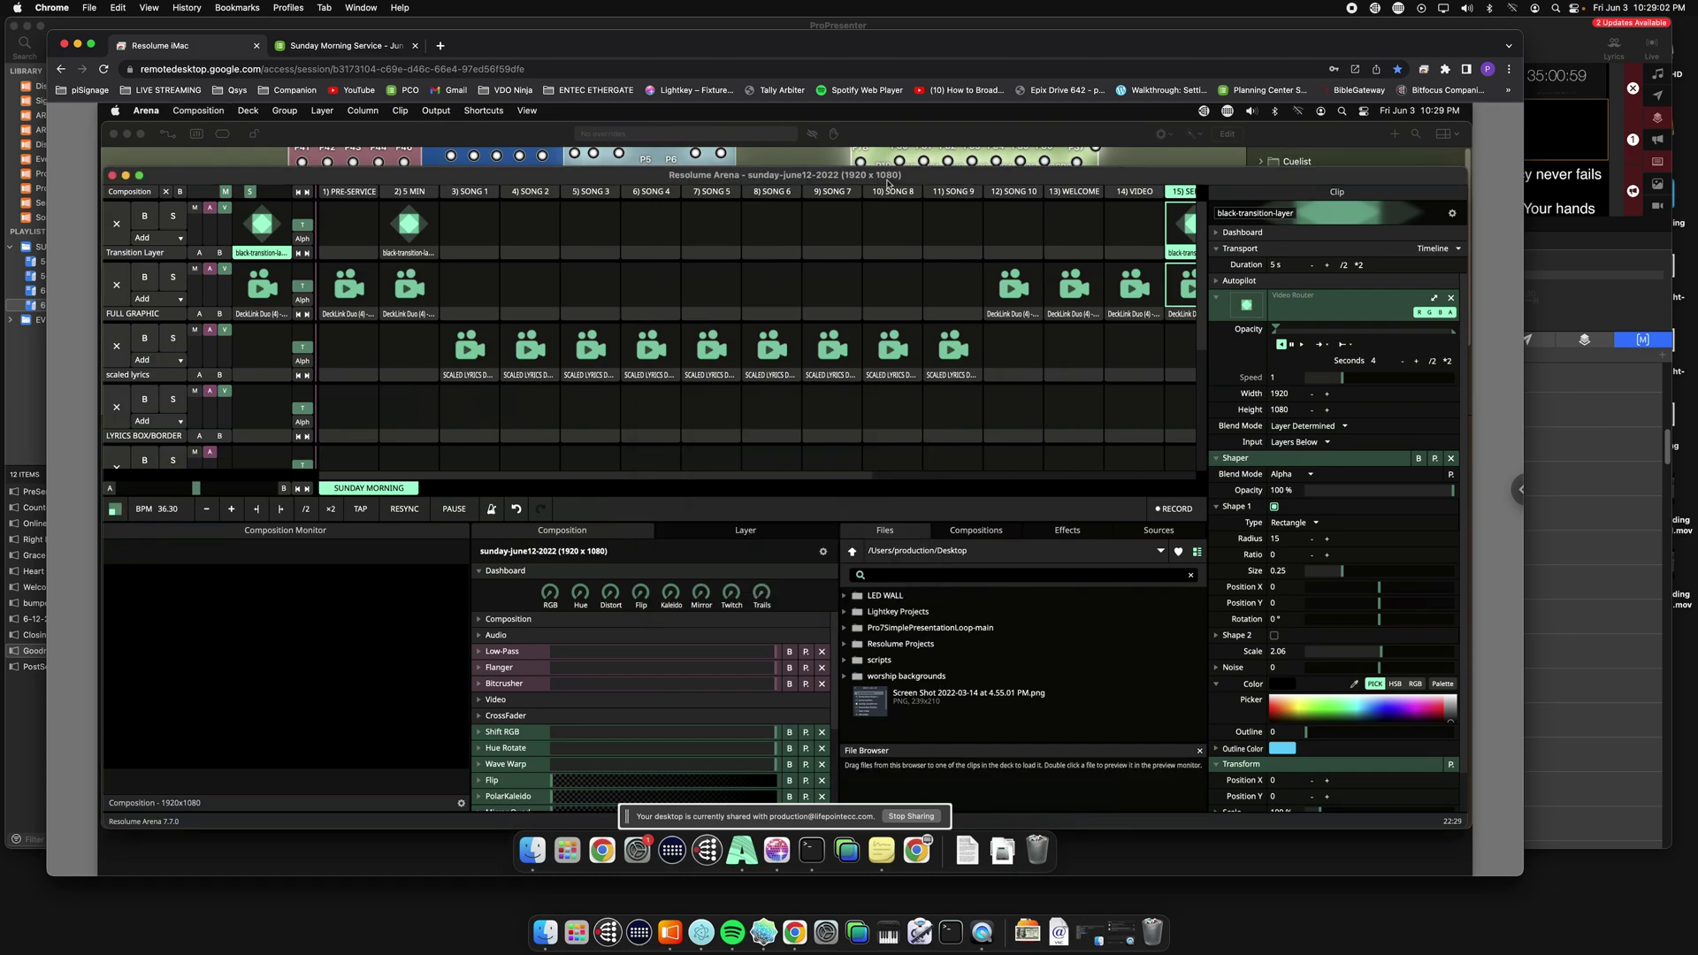
scroll(778, 265, "right", 1)
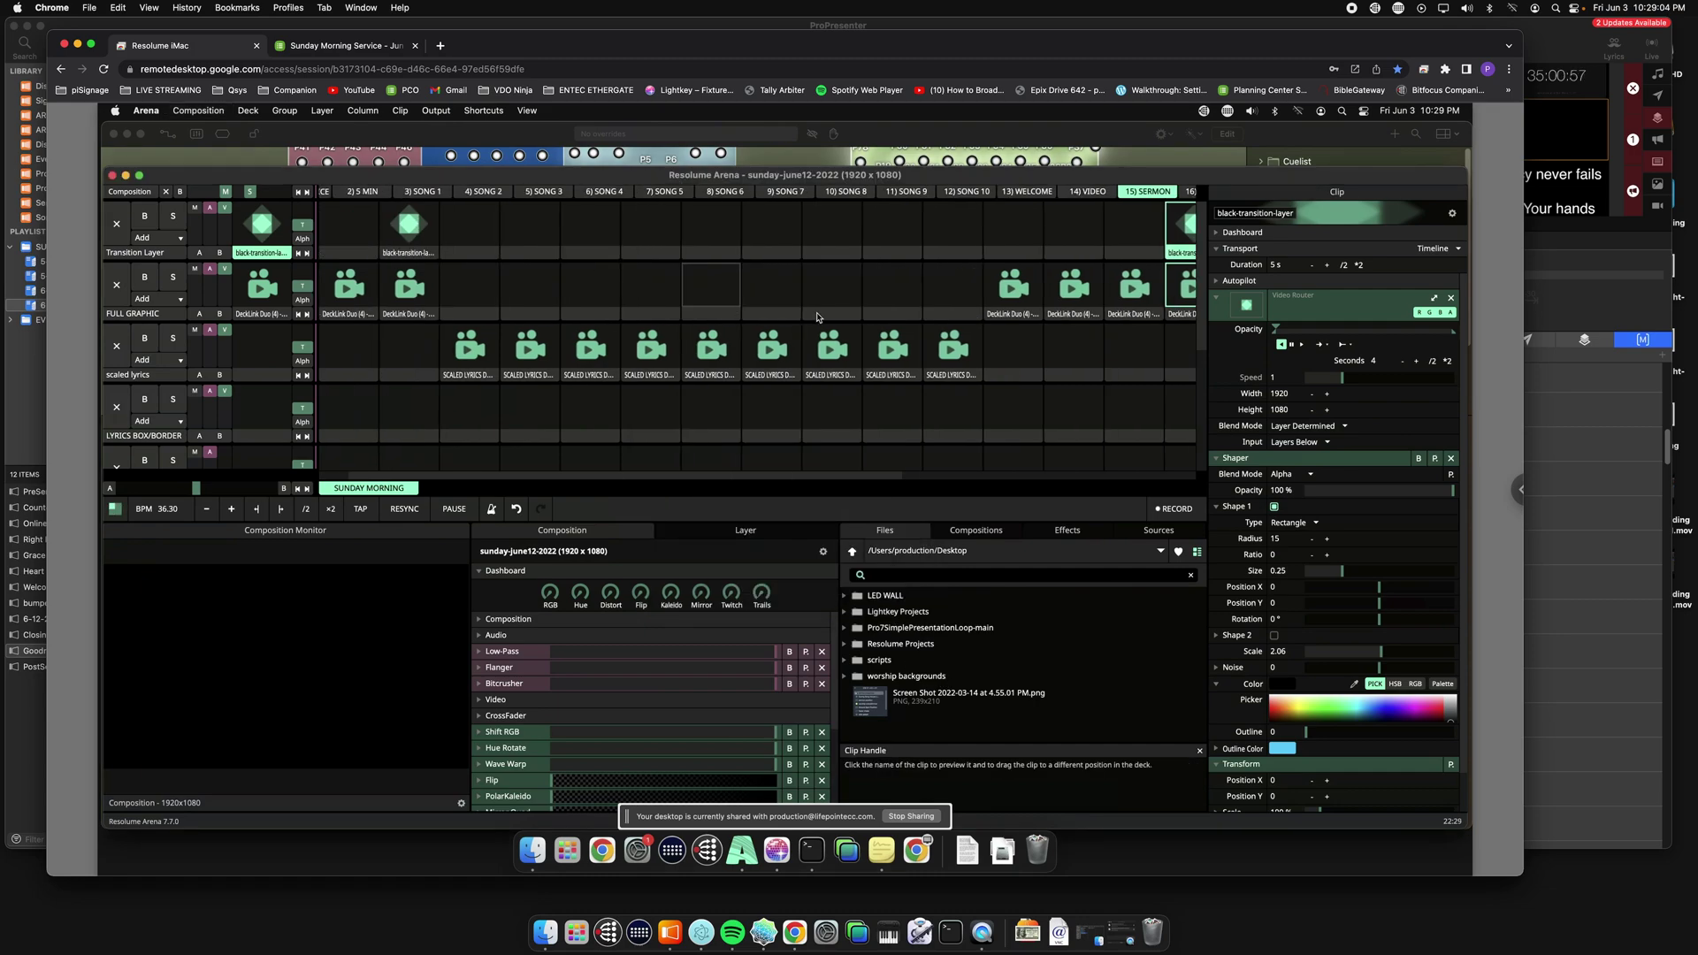
scroll(638, 228, "left", 1)
left_click(16, 390)
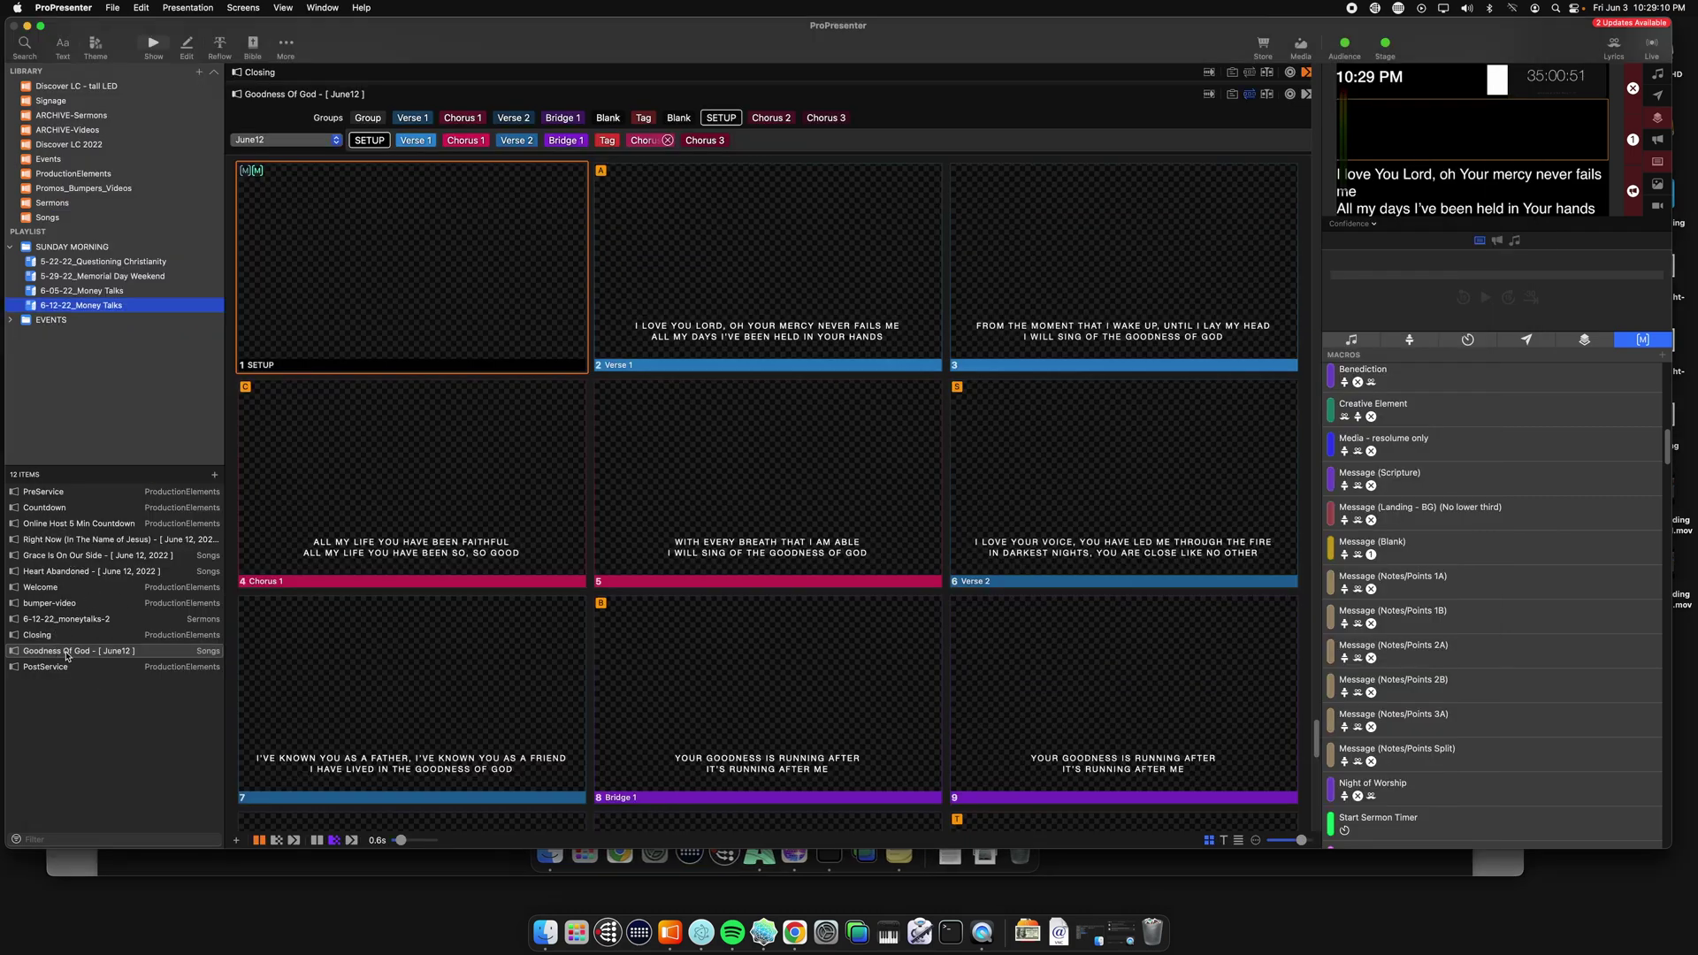
Move Goodness Of God - [ June12 ] above Closing in the playlist, then return to Resolume.
left_click_drag(38, 656, 74, 623)
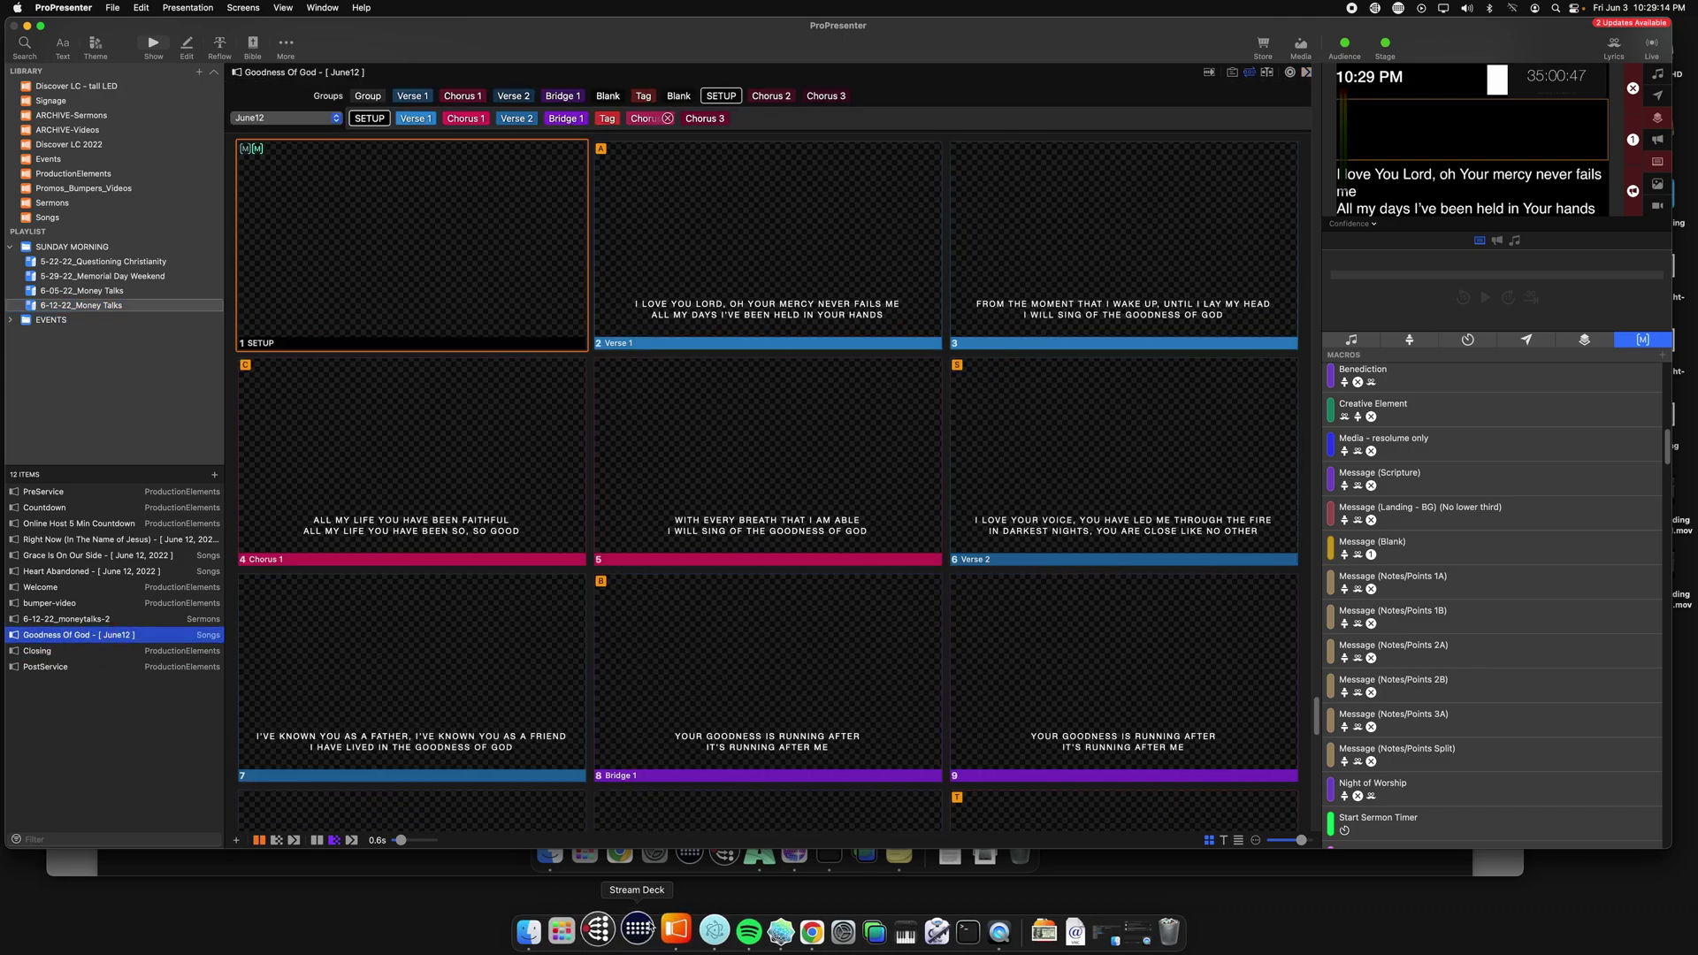
left_click(482, 862)
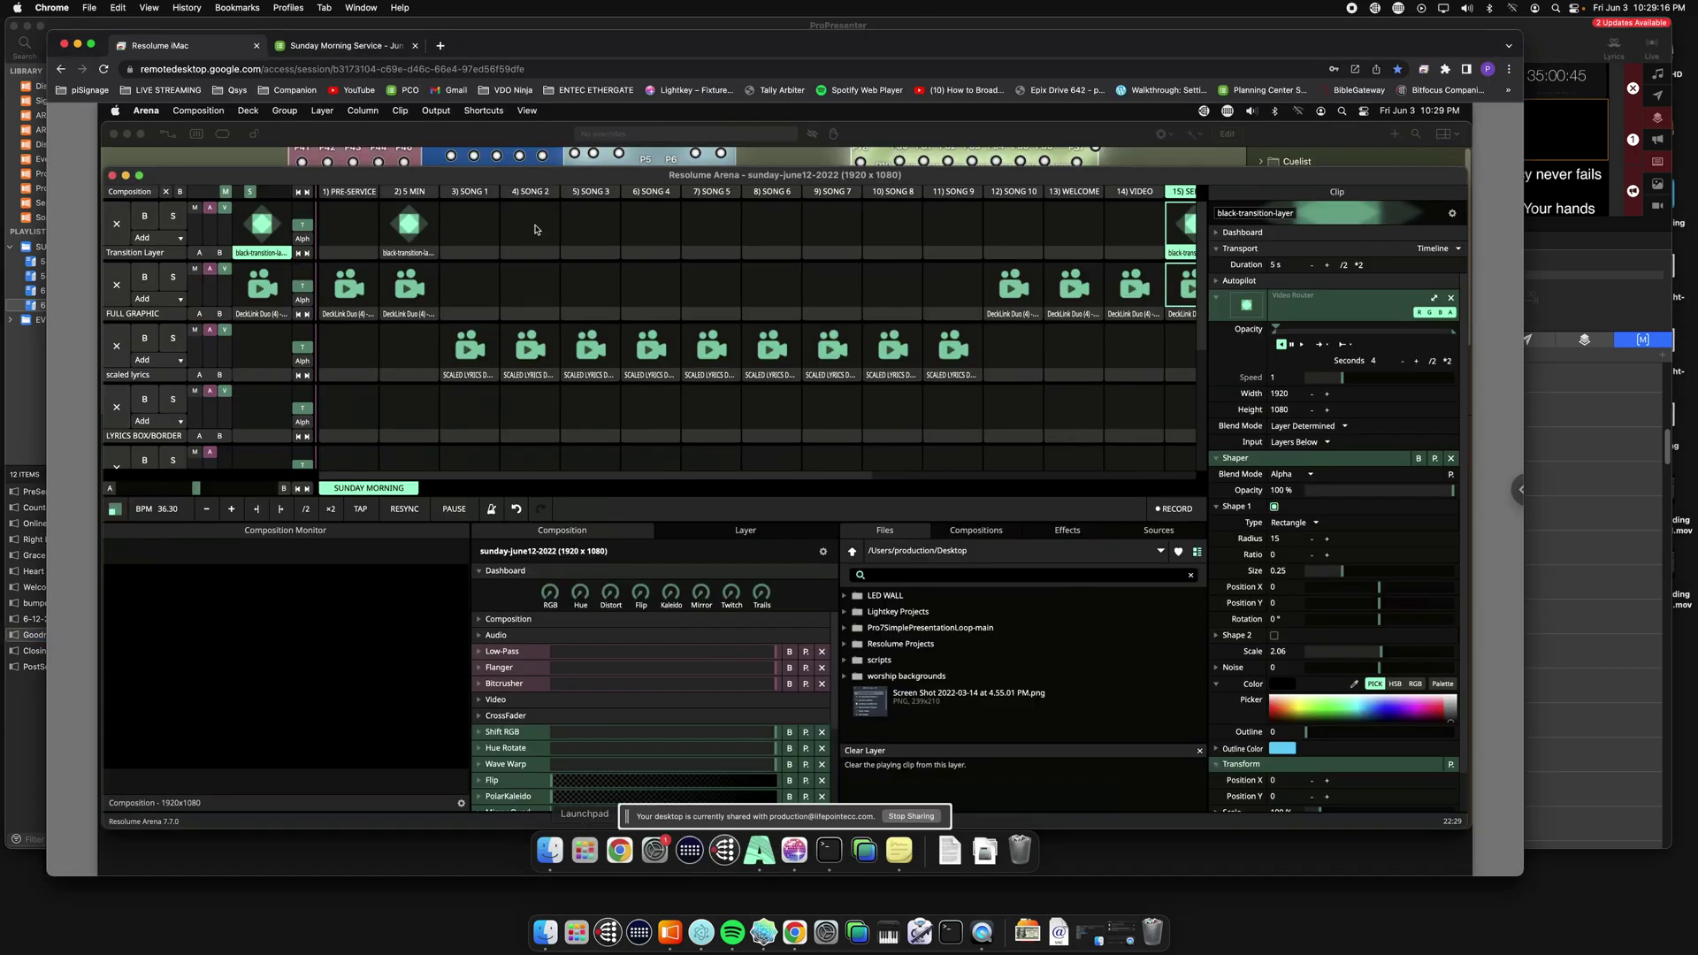
Launch the SONG 4 scaled lyrics clip and select its Stardust Shine Backgrounds clip.
left_click(652, 348)
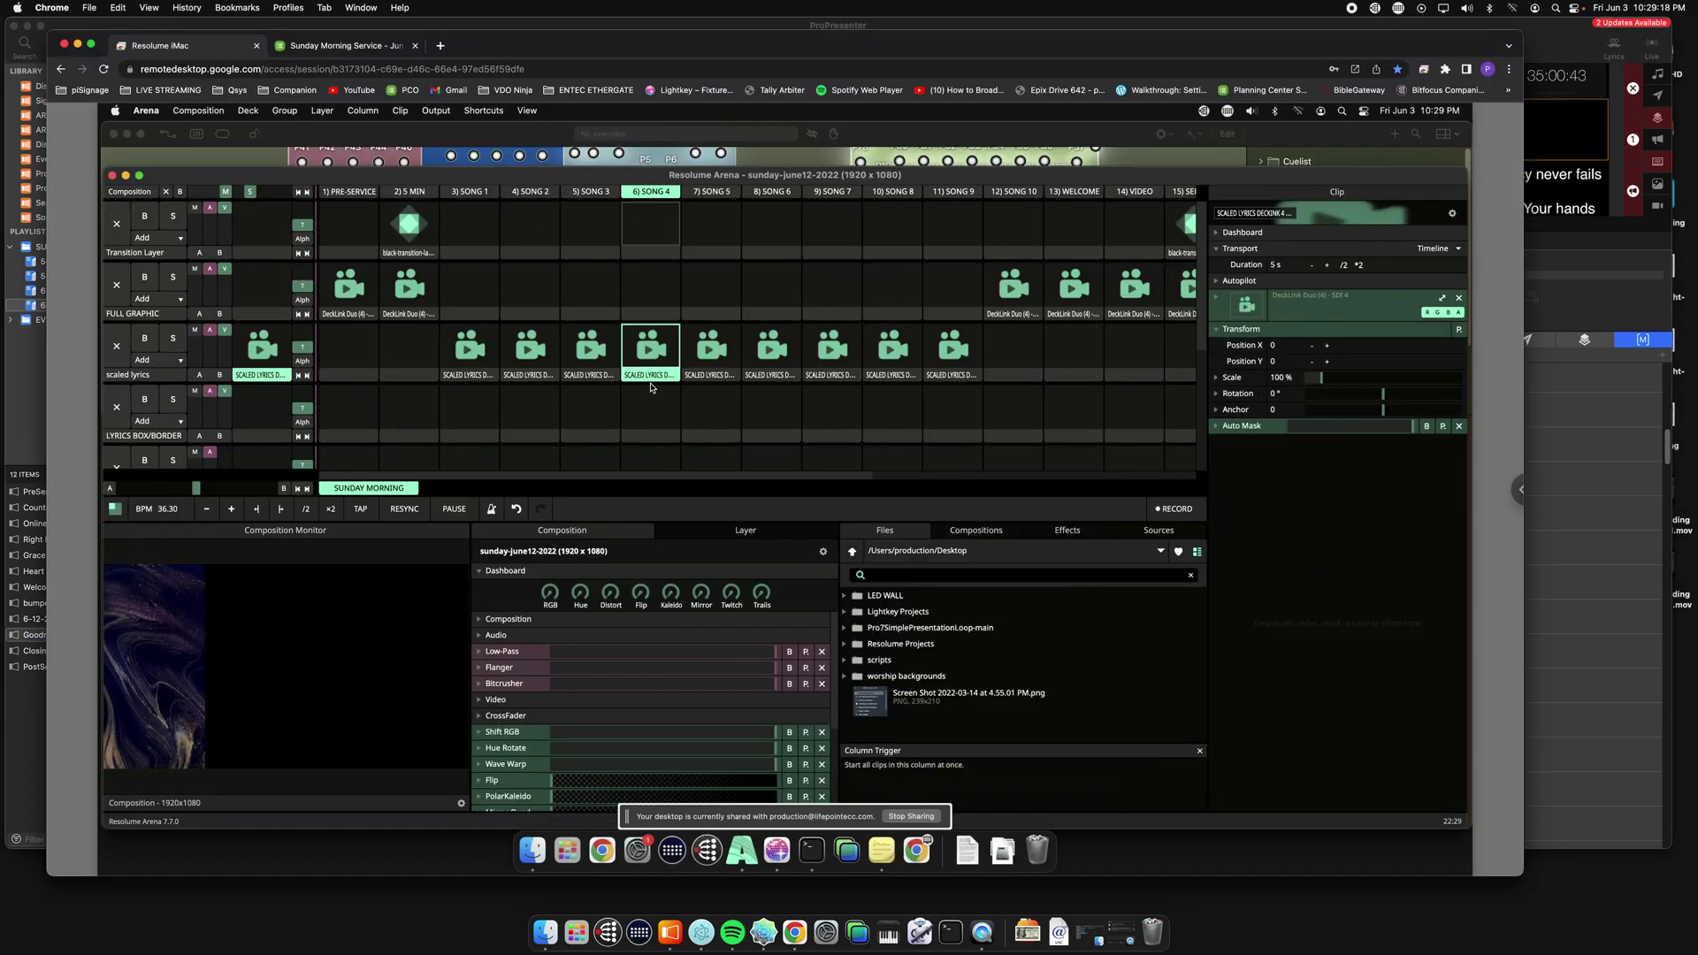
scroll(654, 348, "right", 5)
scroll(654, 348, "left", 5)
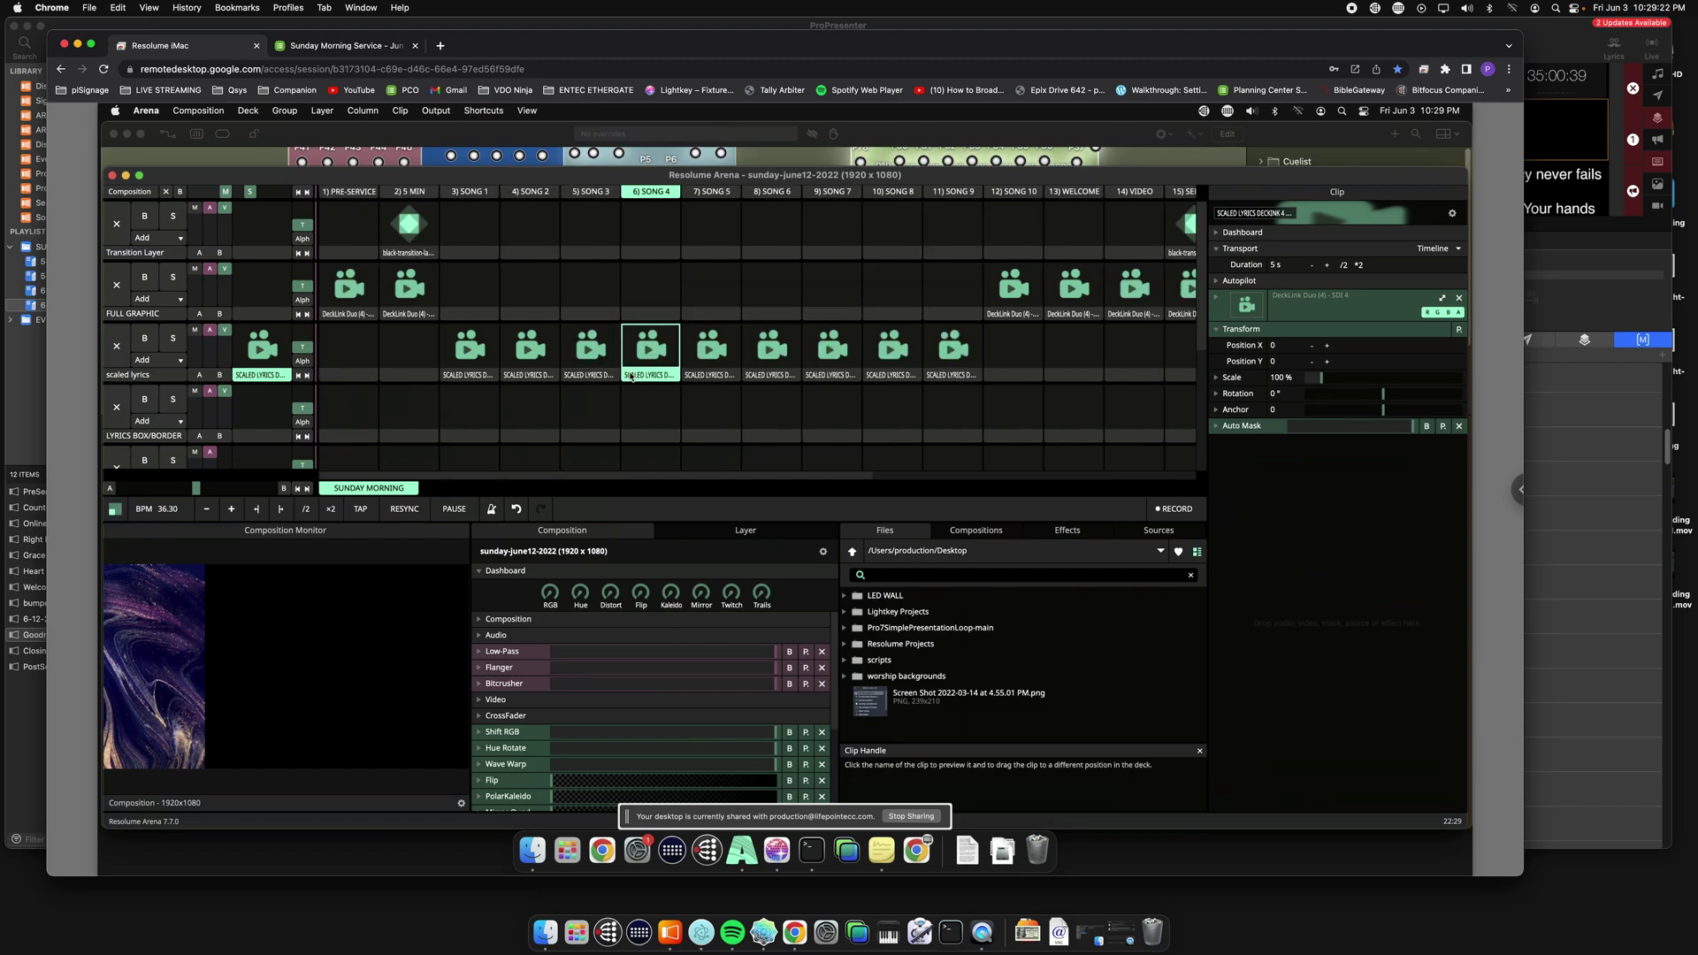
scroll(548, 363, "right", 5)
scroll(513, 375, "left", 5)
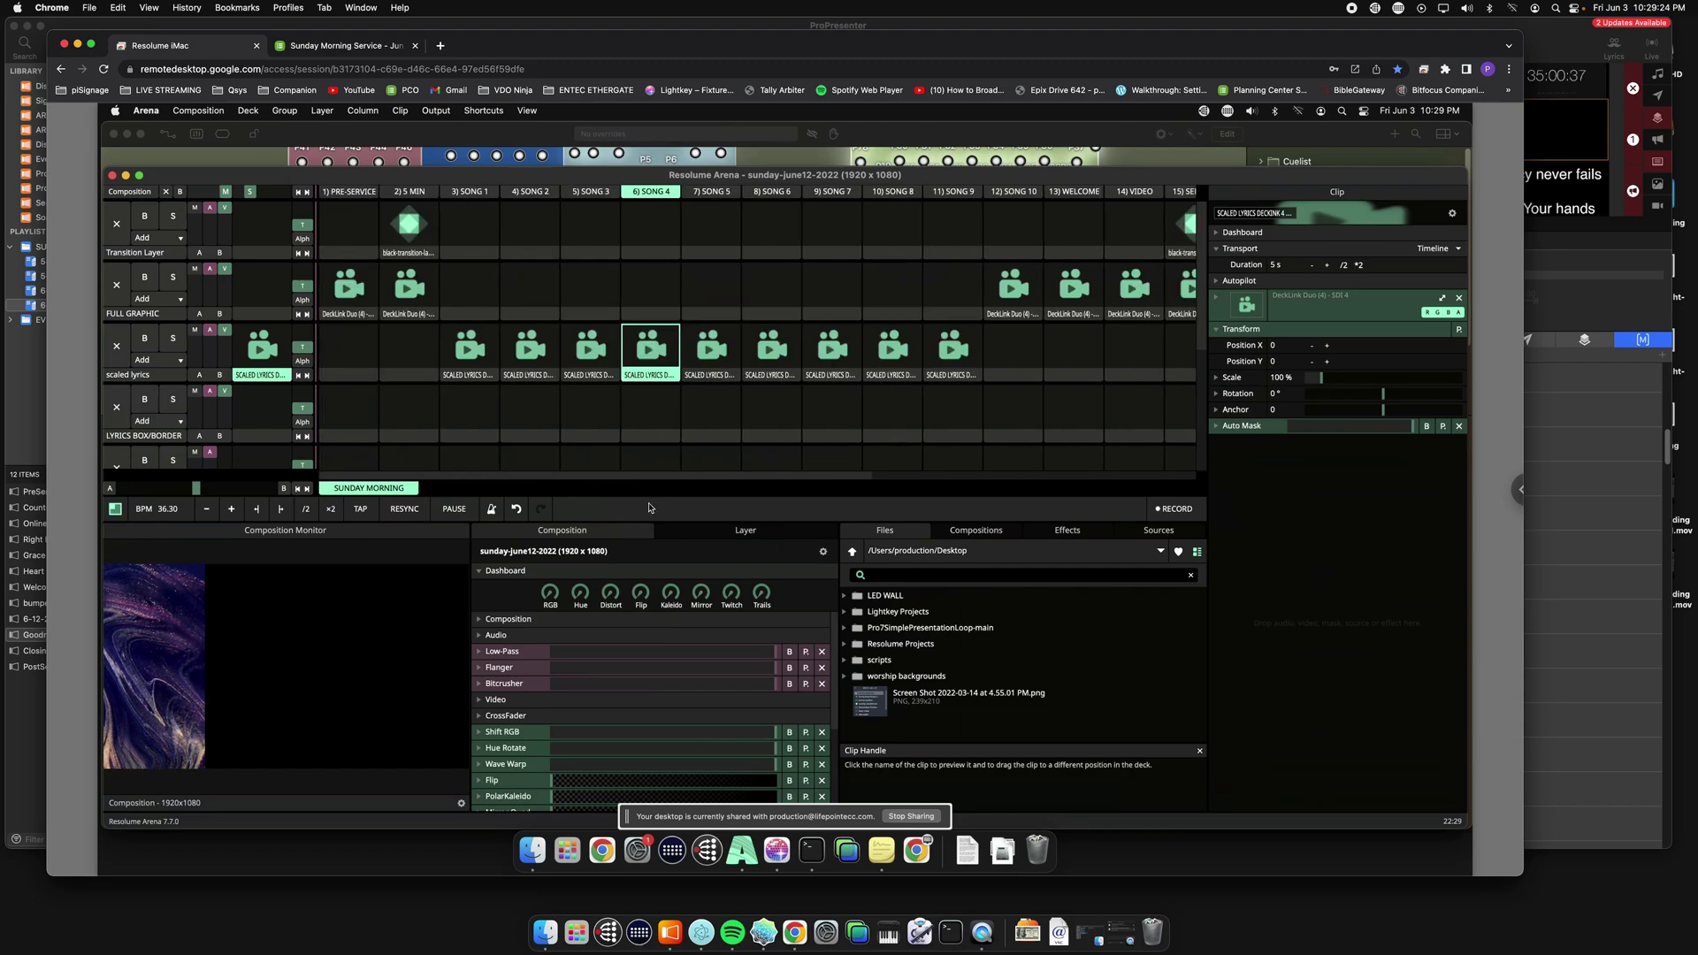
scroll(1198, 330, "down", 2)
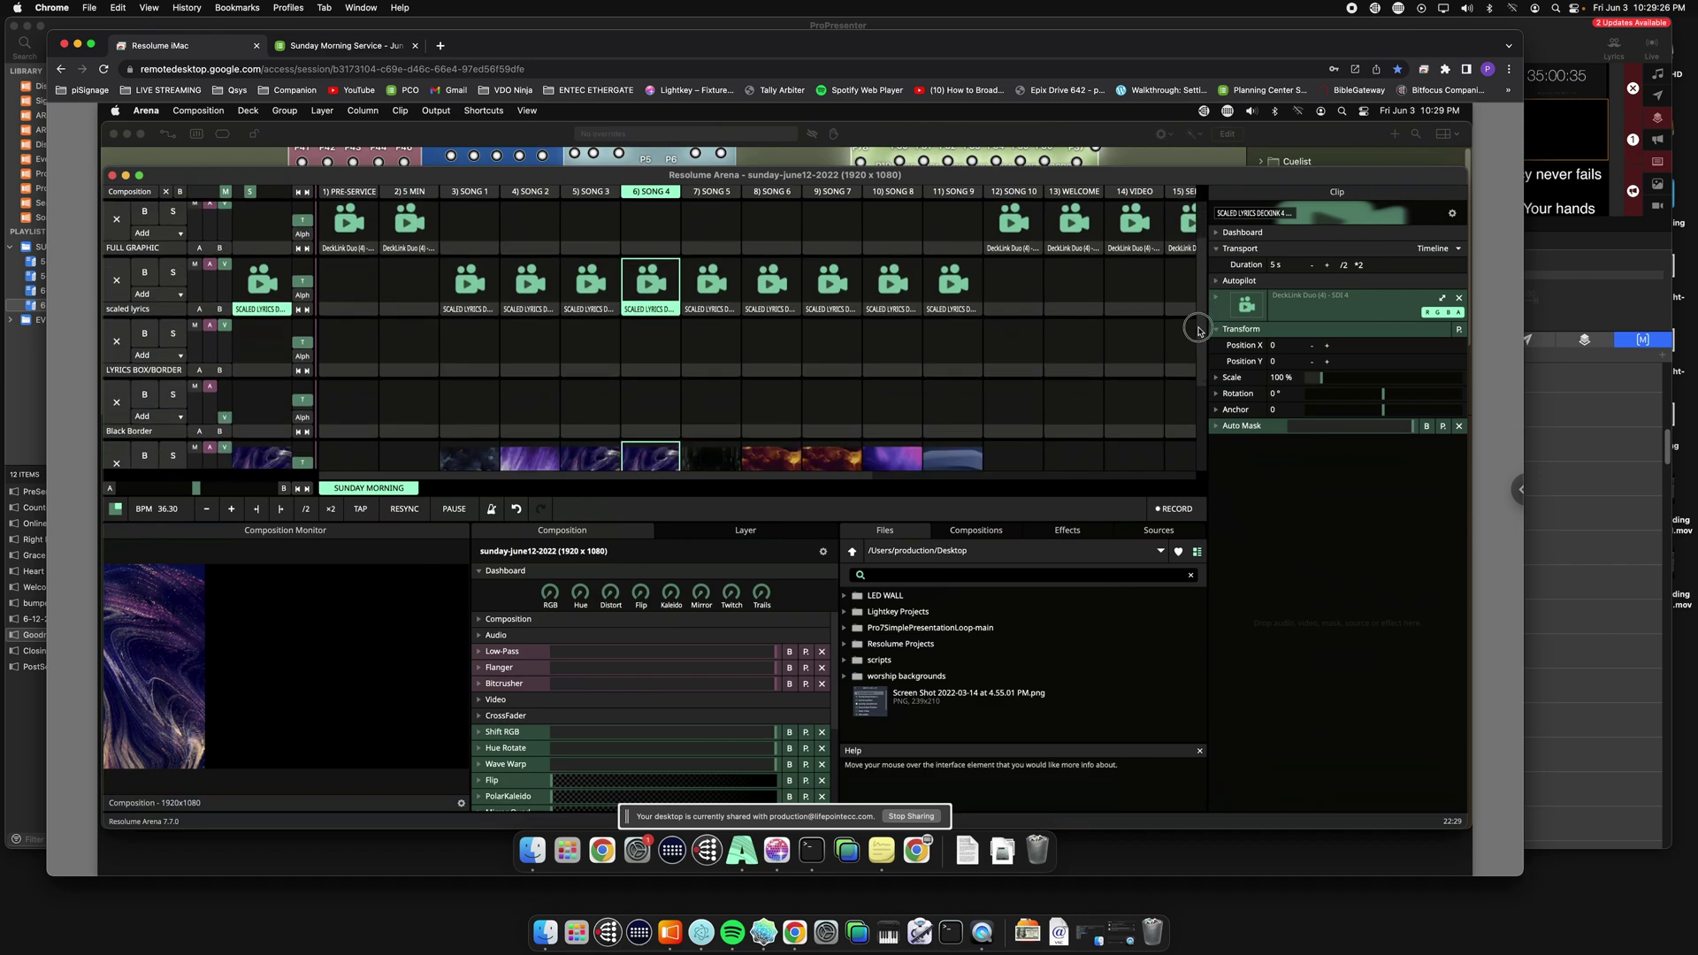
scroll(1198, 330, "down", 2)
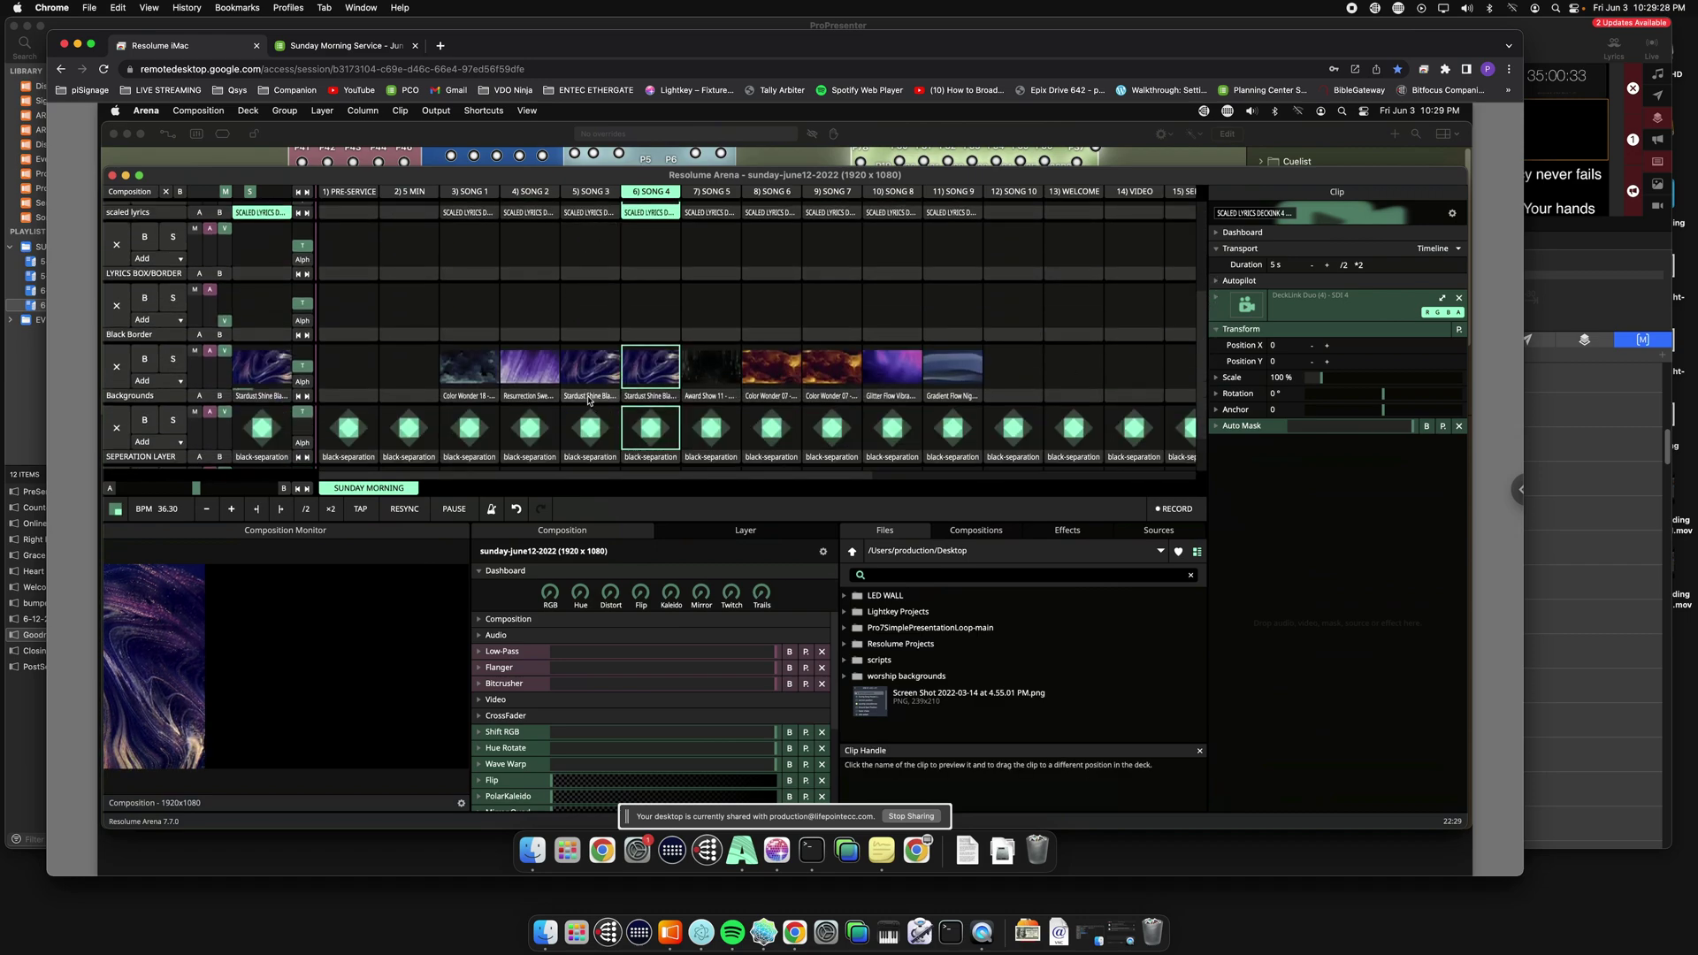
left_click(650, 395)
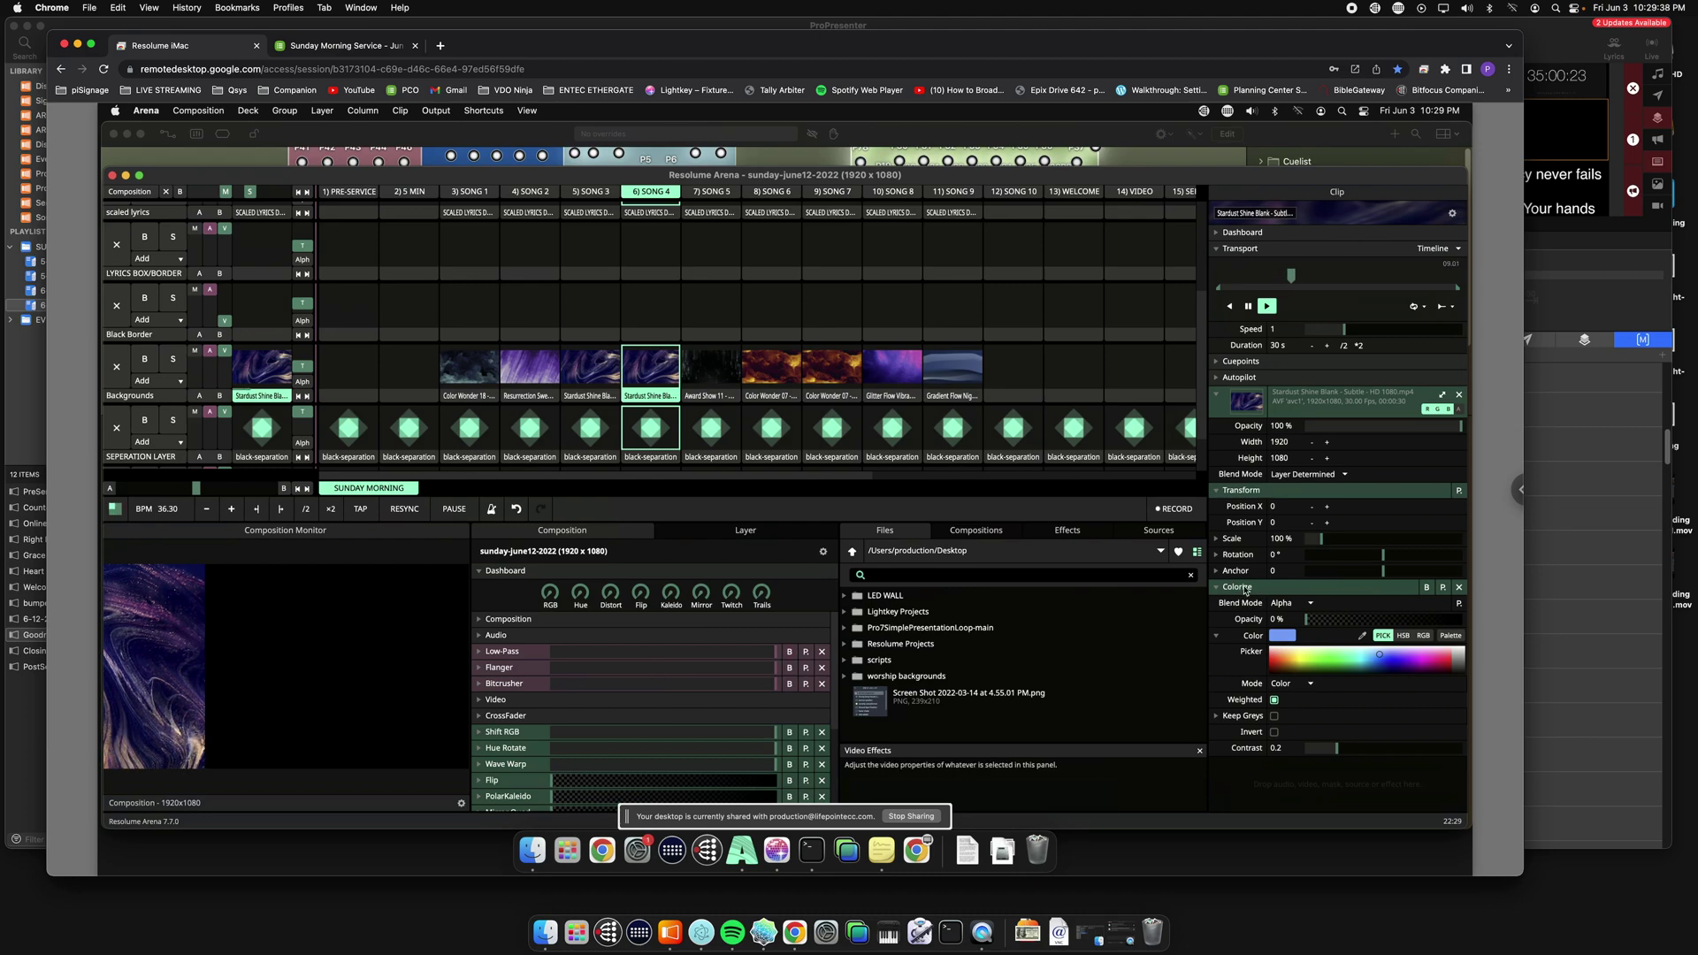
Colorize the SONG 4 Stardust Shine background orange at 45% opacity, then return to ProPresenter.
left_click_drag(1318, 619, 1477, 622)
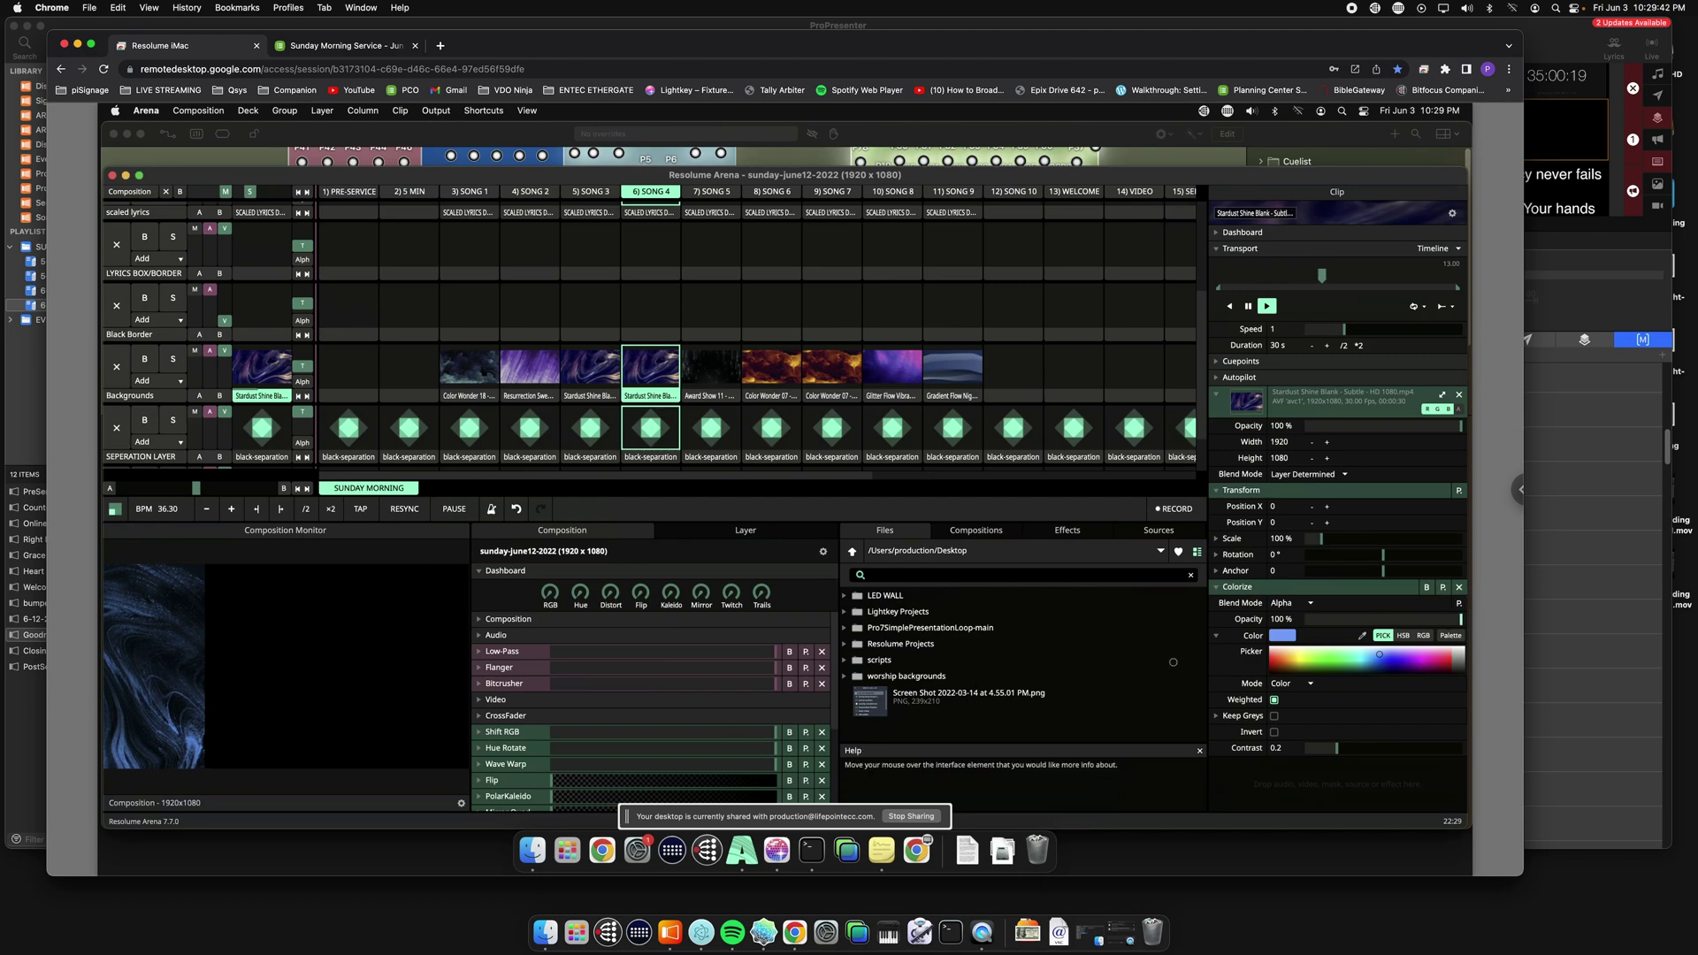
mouse_move(1361, 657)
left_mouse_down()
mouse_move(1283, 654)
mouse_move(1411, 657)
mouse_move(1289, 660)
left_mouse_up()
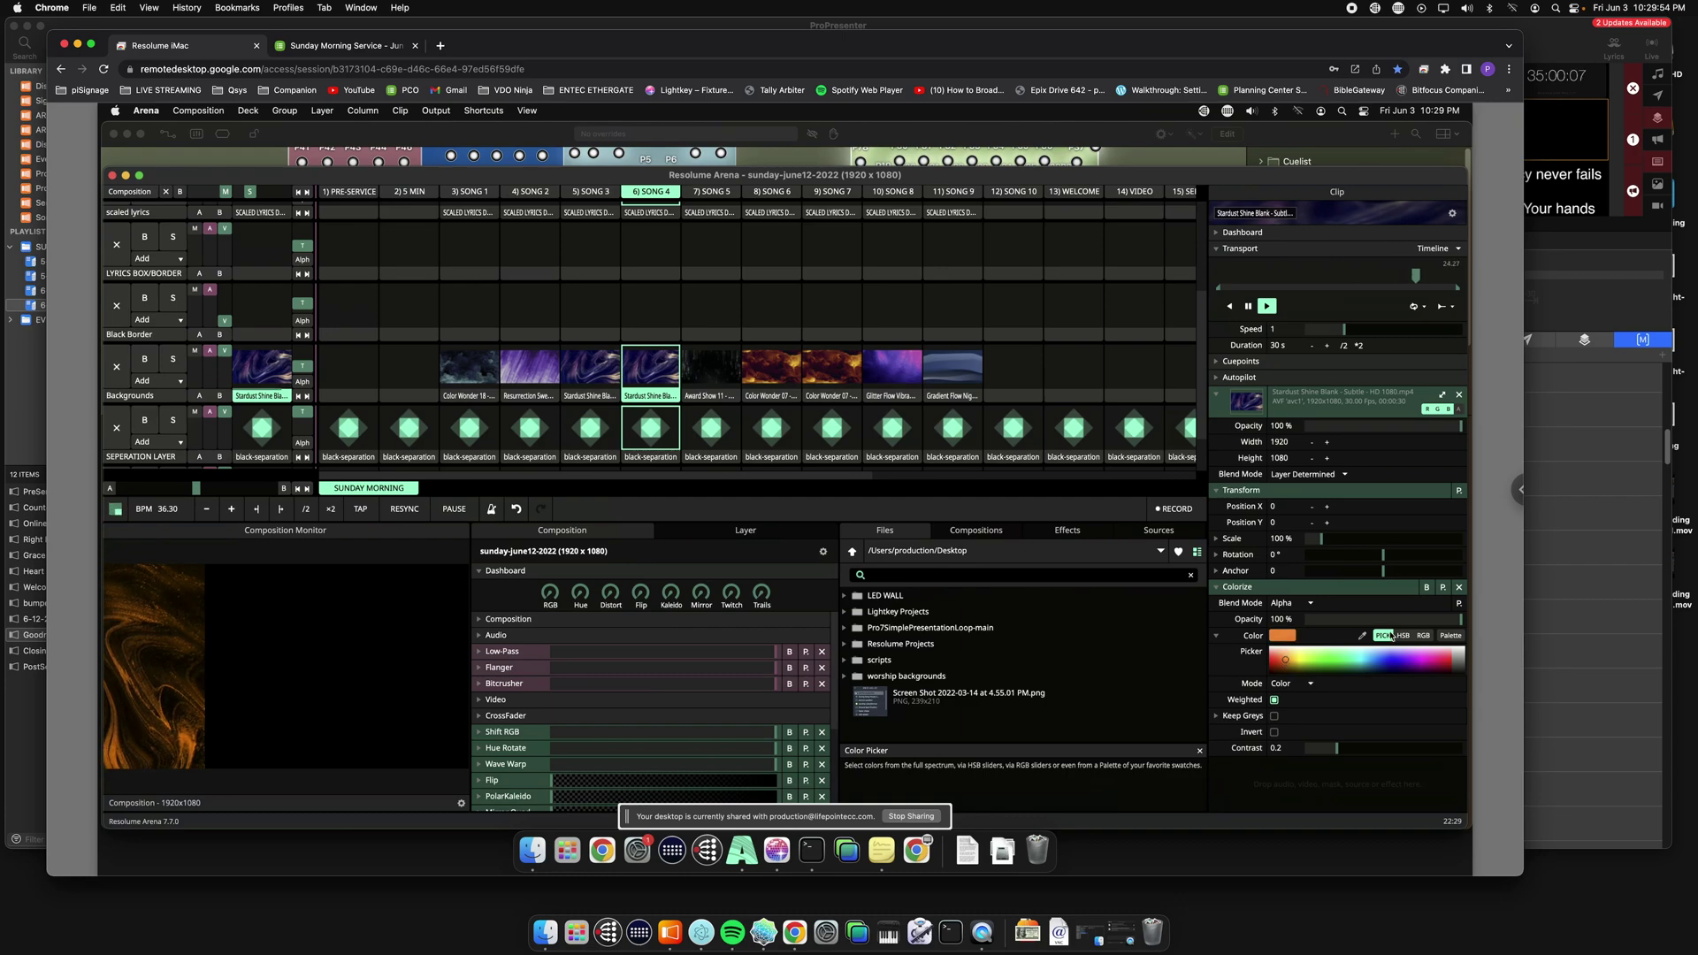
left_click_drag(1459, 620, 1375, 624)
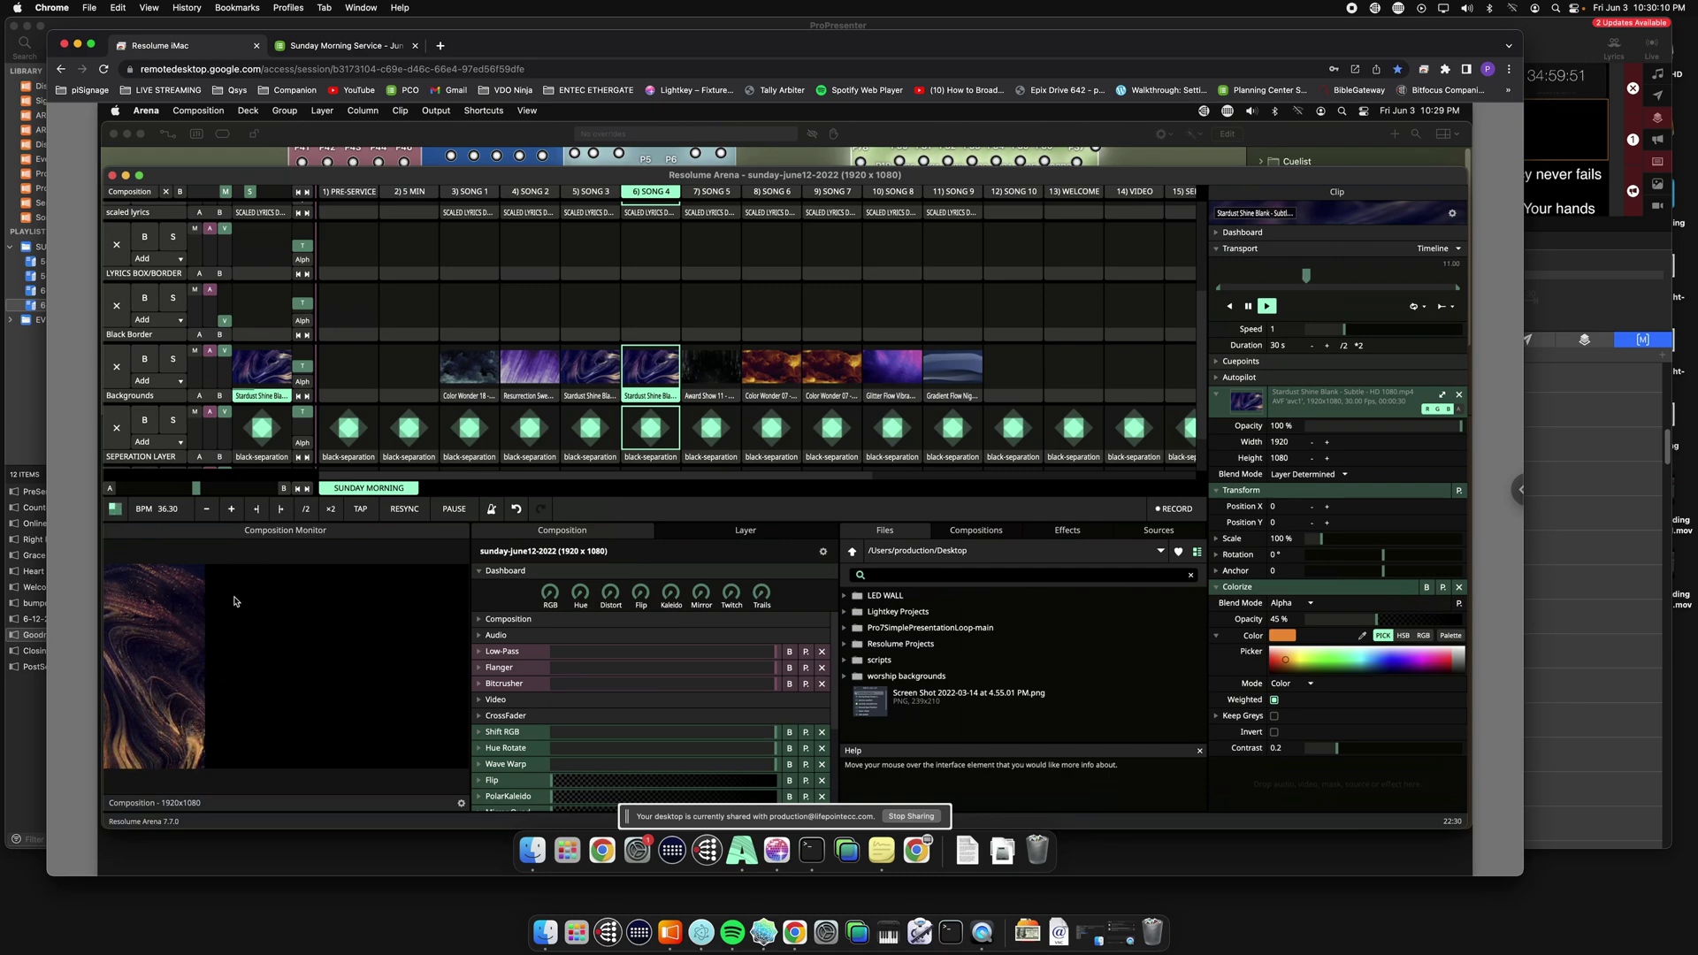
left_click(7, 65)
Dismiss the SETUP slide's context menu unchanged and hide the arrangement and group bars.
scroll(345, 314, "up", 2)
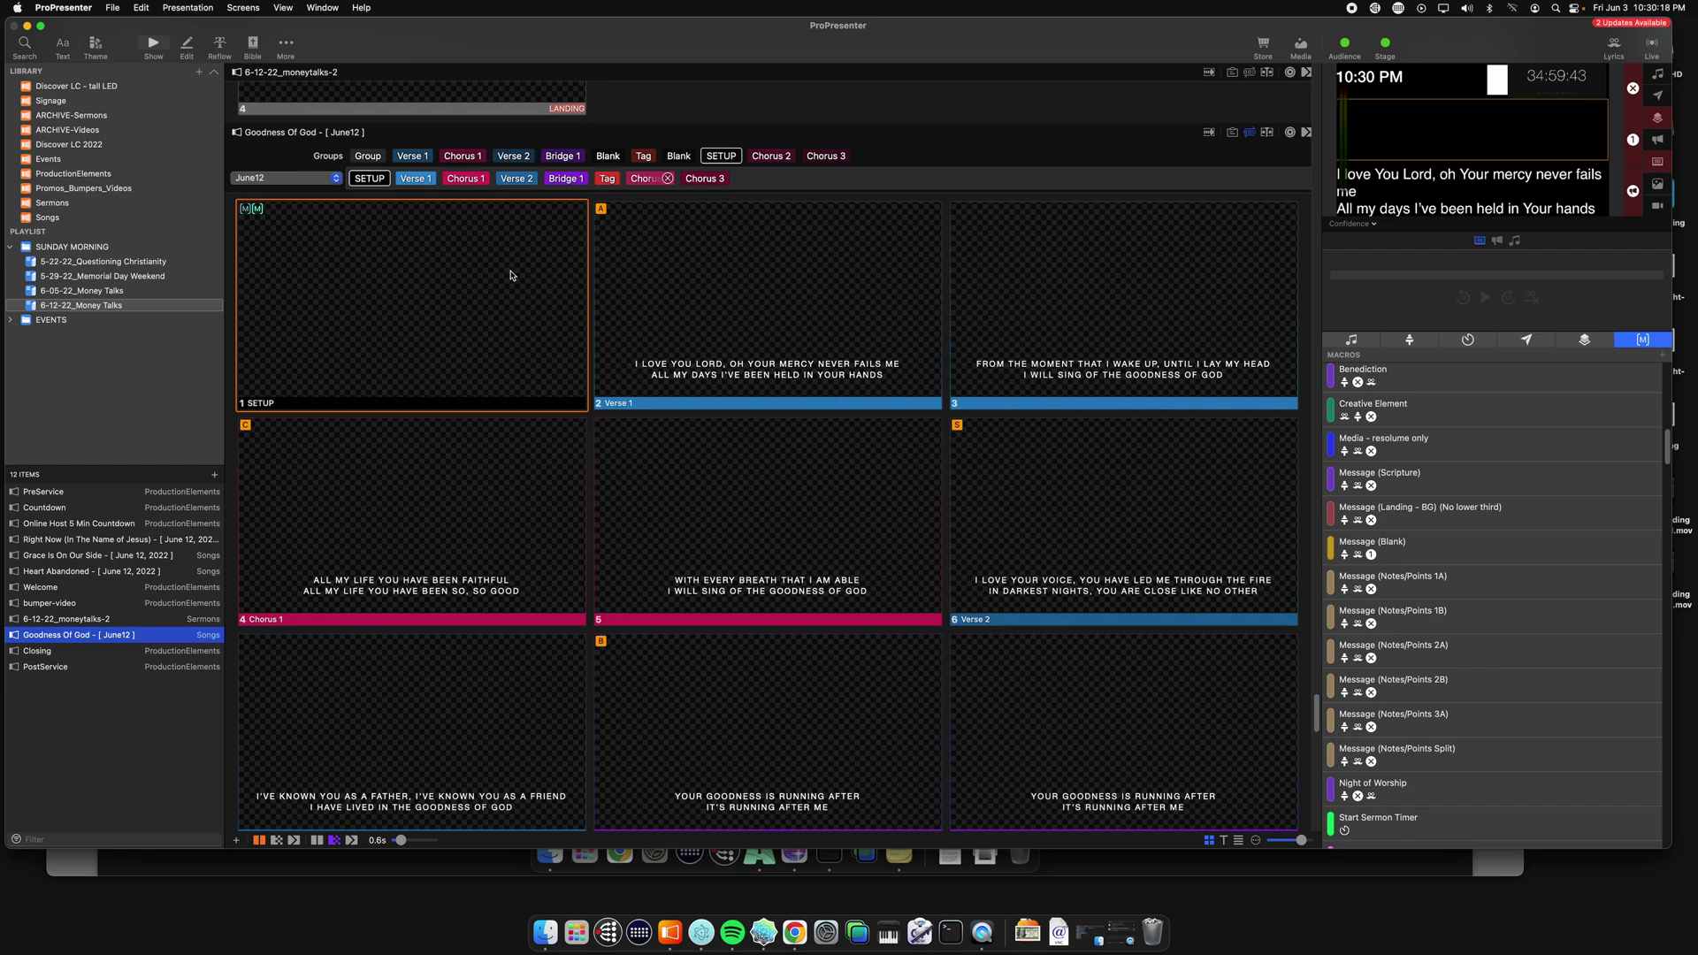
right_click(384, 260)
mouse_move(474, 483)
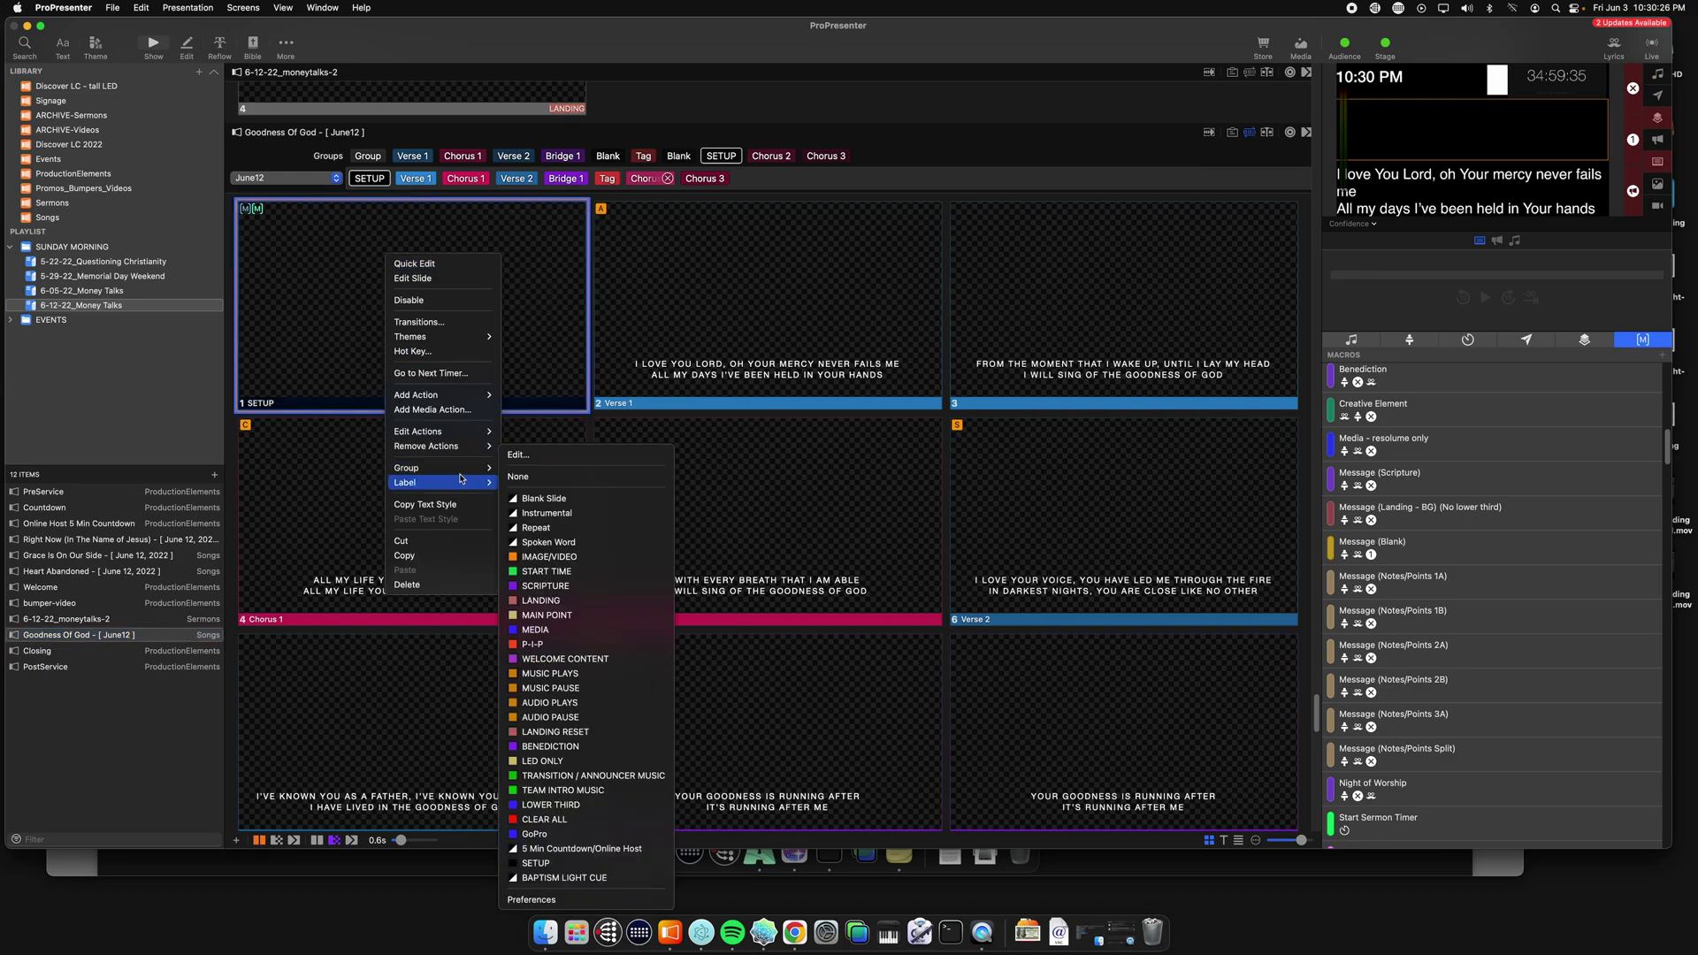
left_click(329, 229)
left_click(1248, 133)
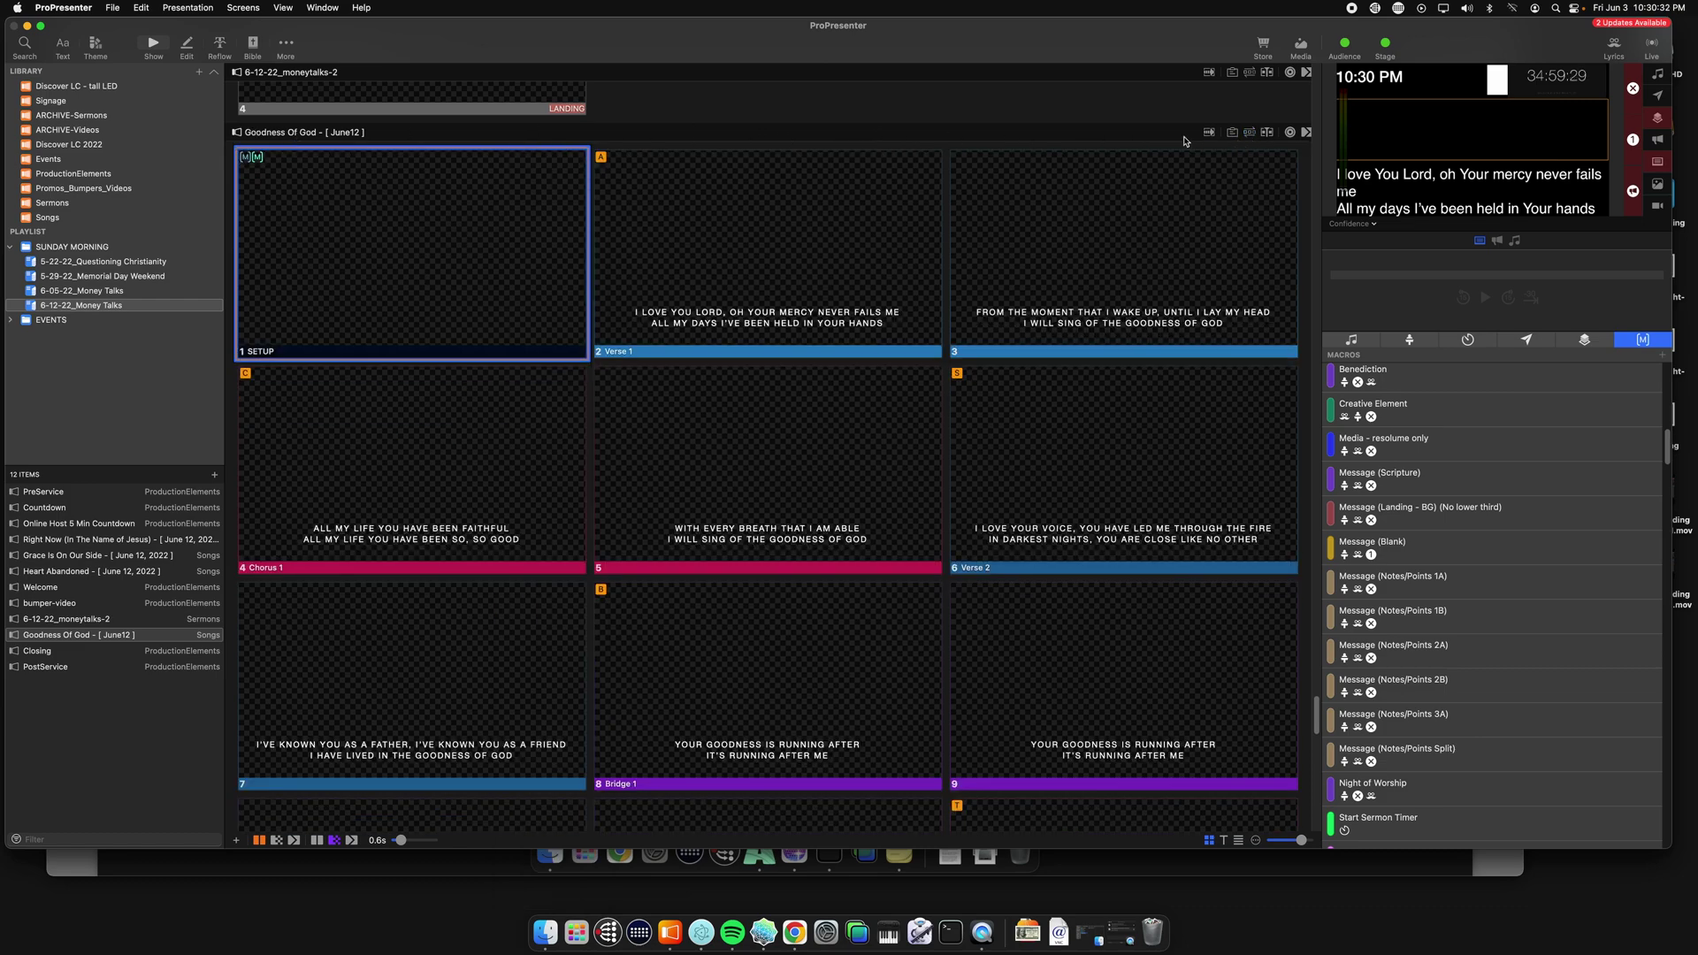
Show the June12 arrangement bar, move Chorus 1 after SETUP, then put Verse 1 back first.
left_click(1249, 133)
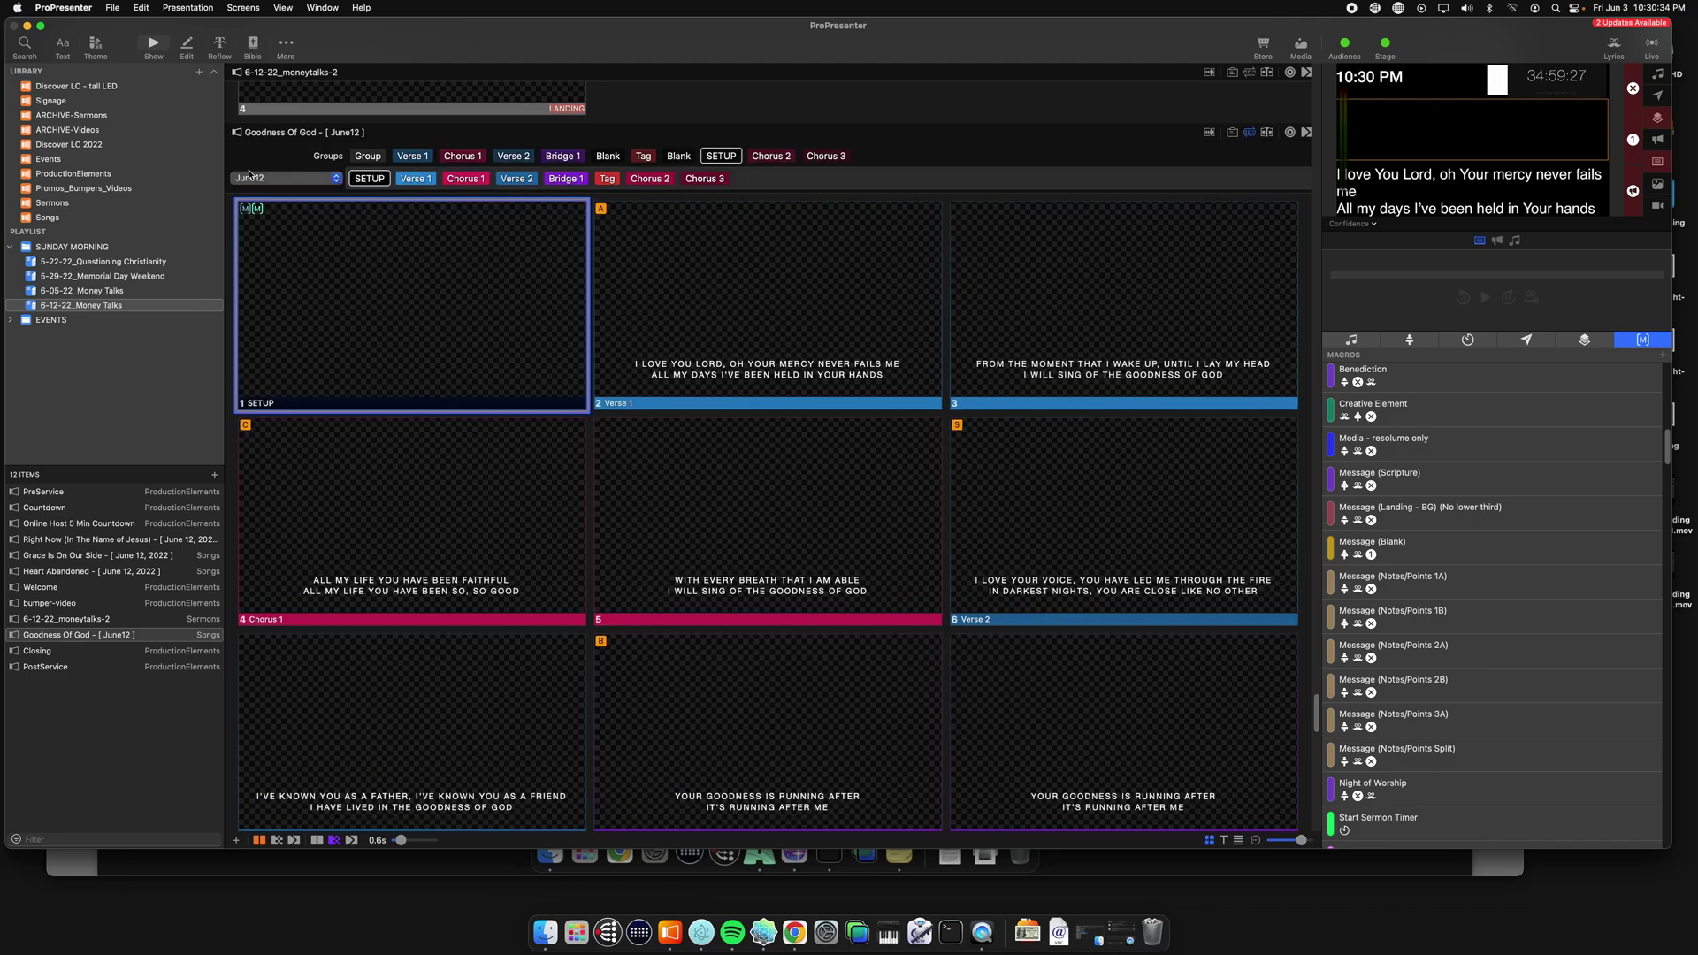
left_click(250, 176)
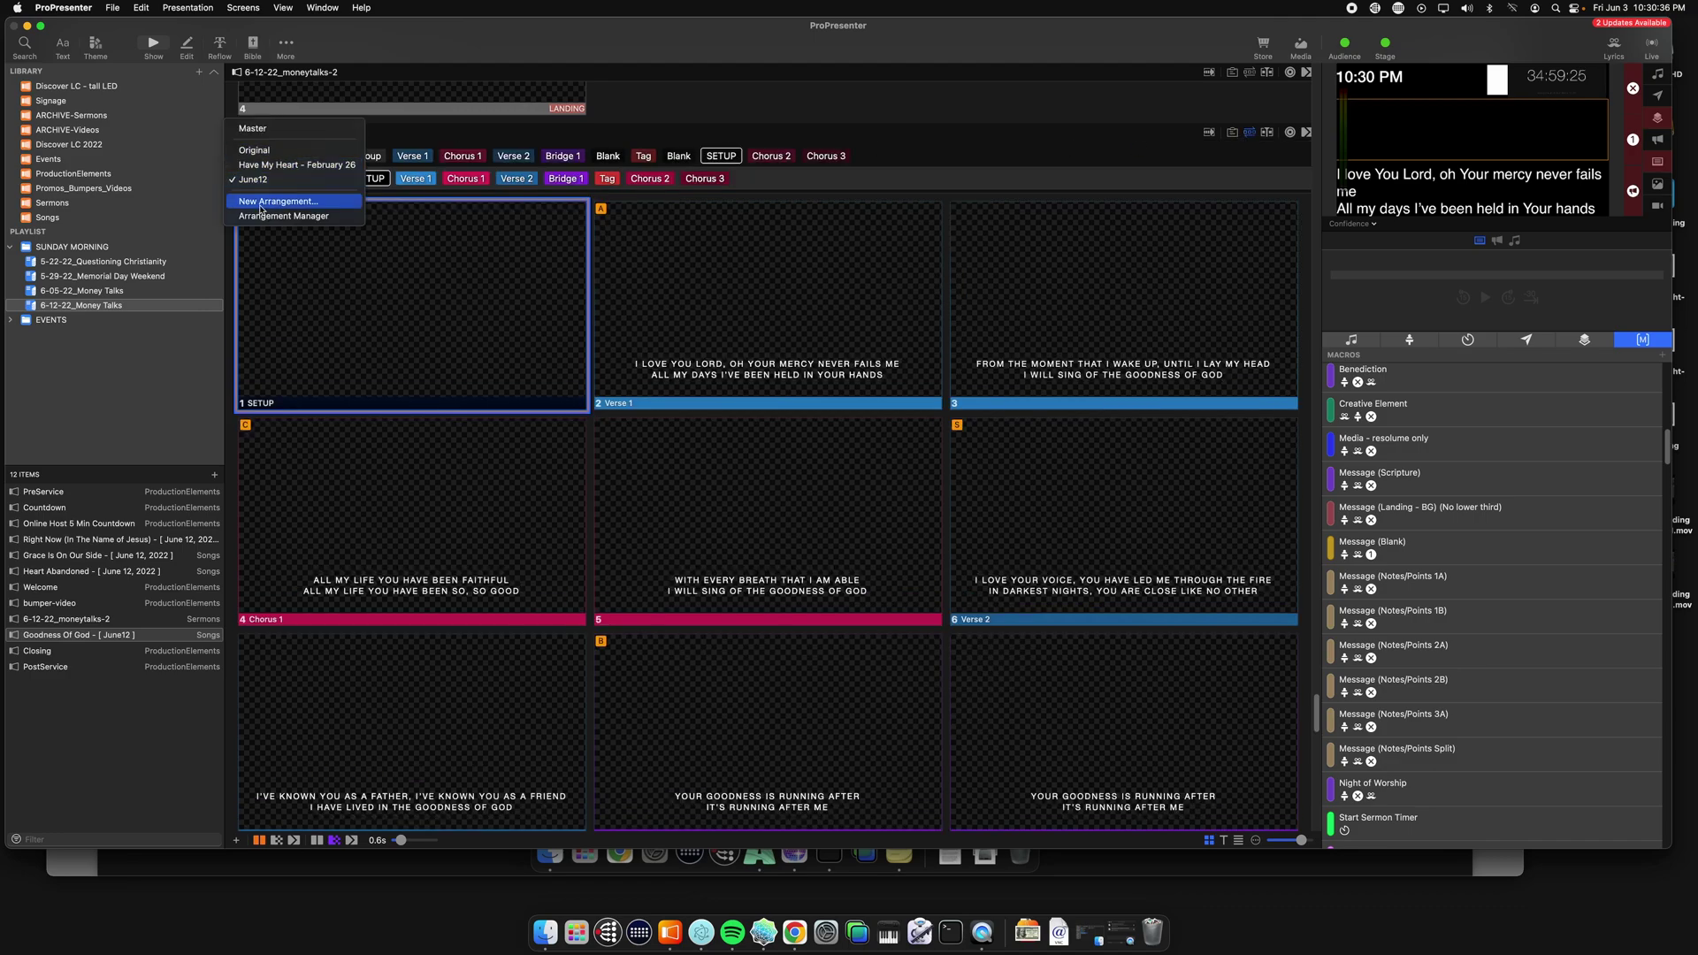
left_click(254, 179)
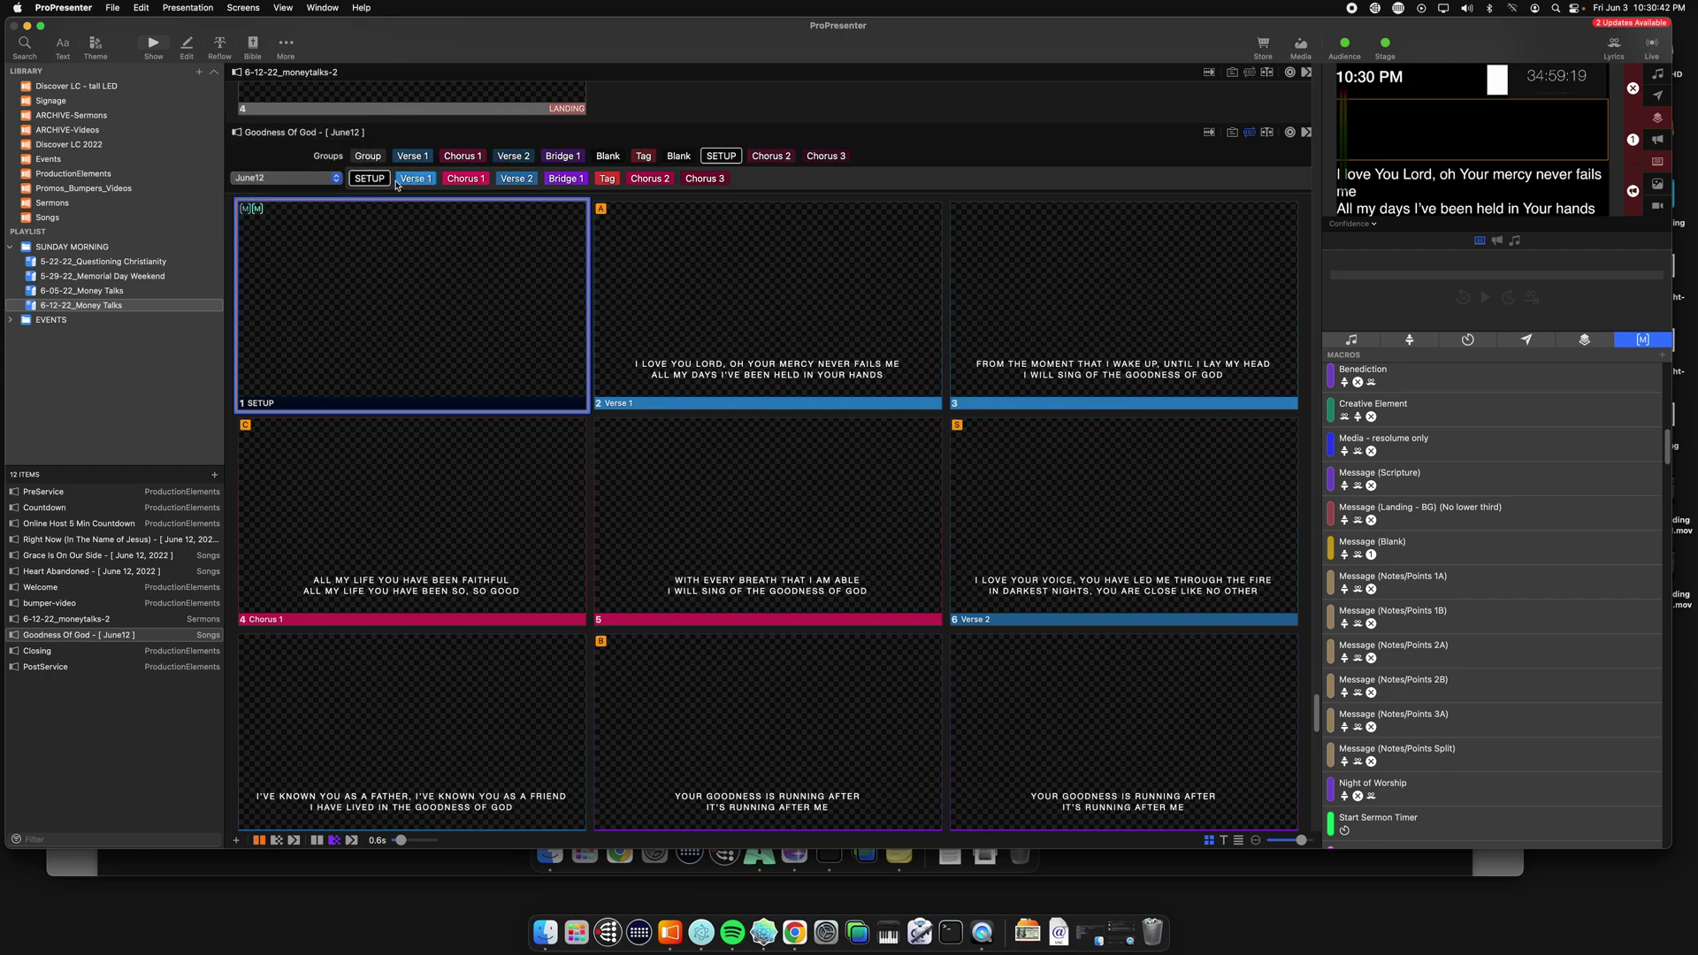
left_click_drag(468, 180, 361, 182)
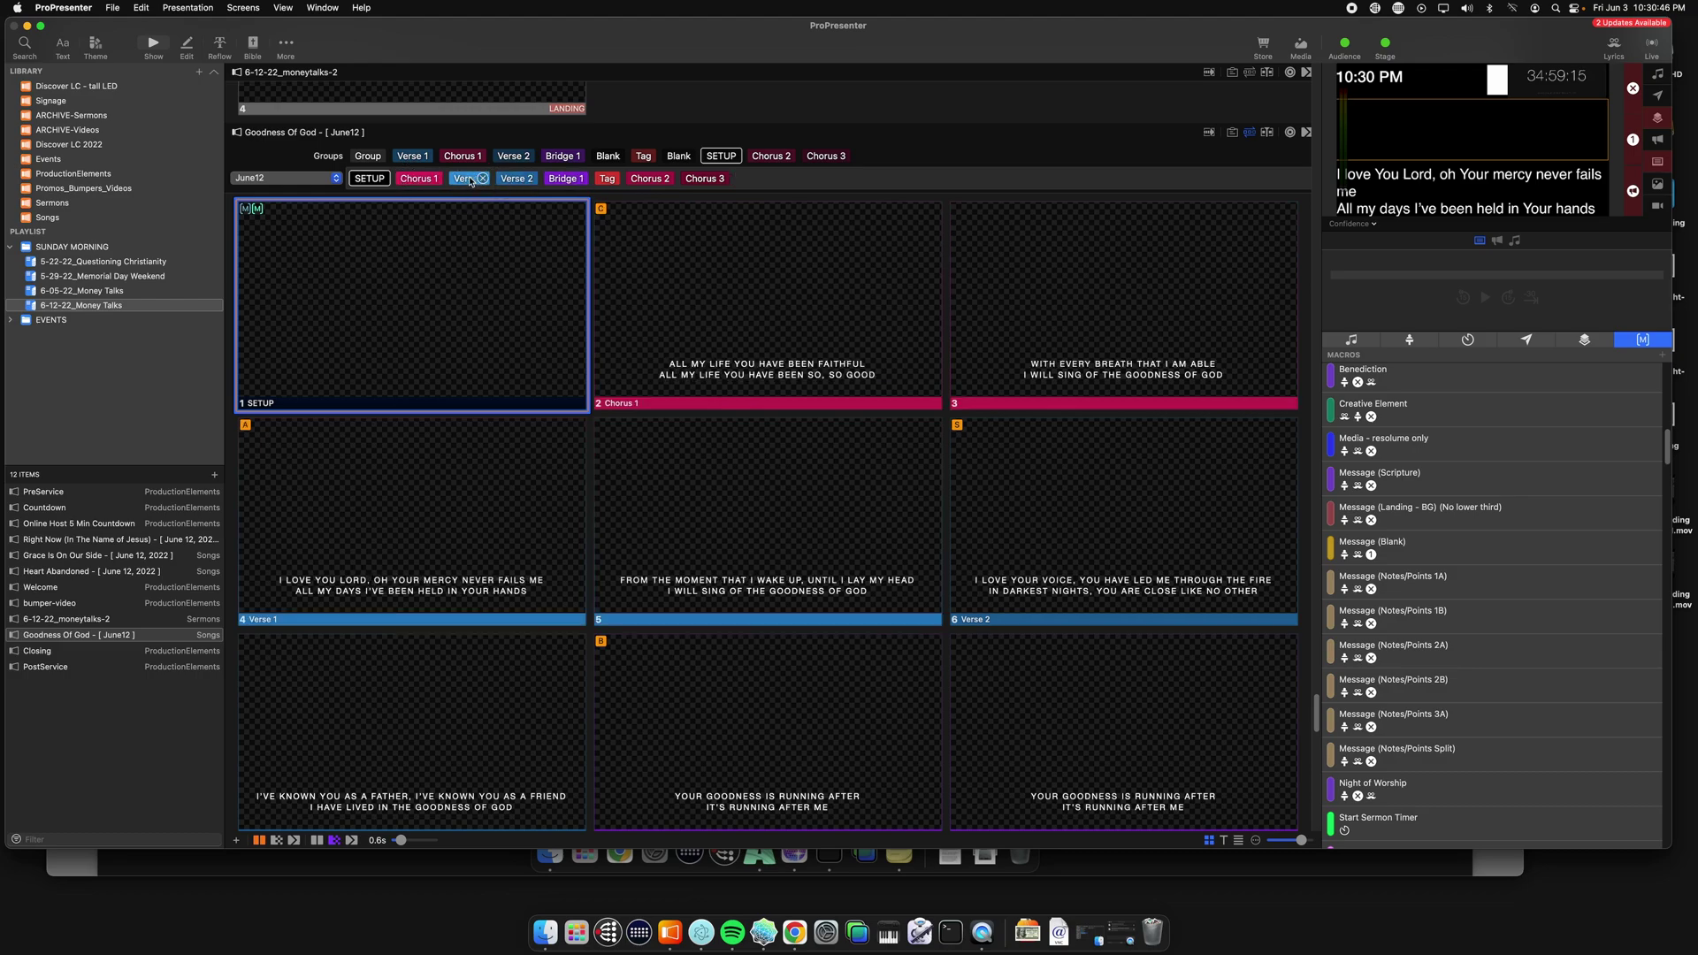
left_click_drag(477, 179, 408, 185)
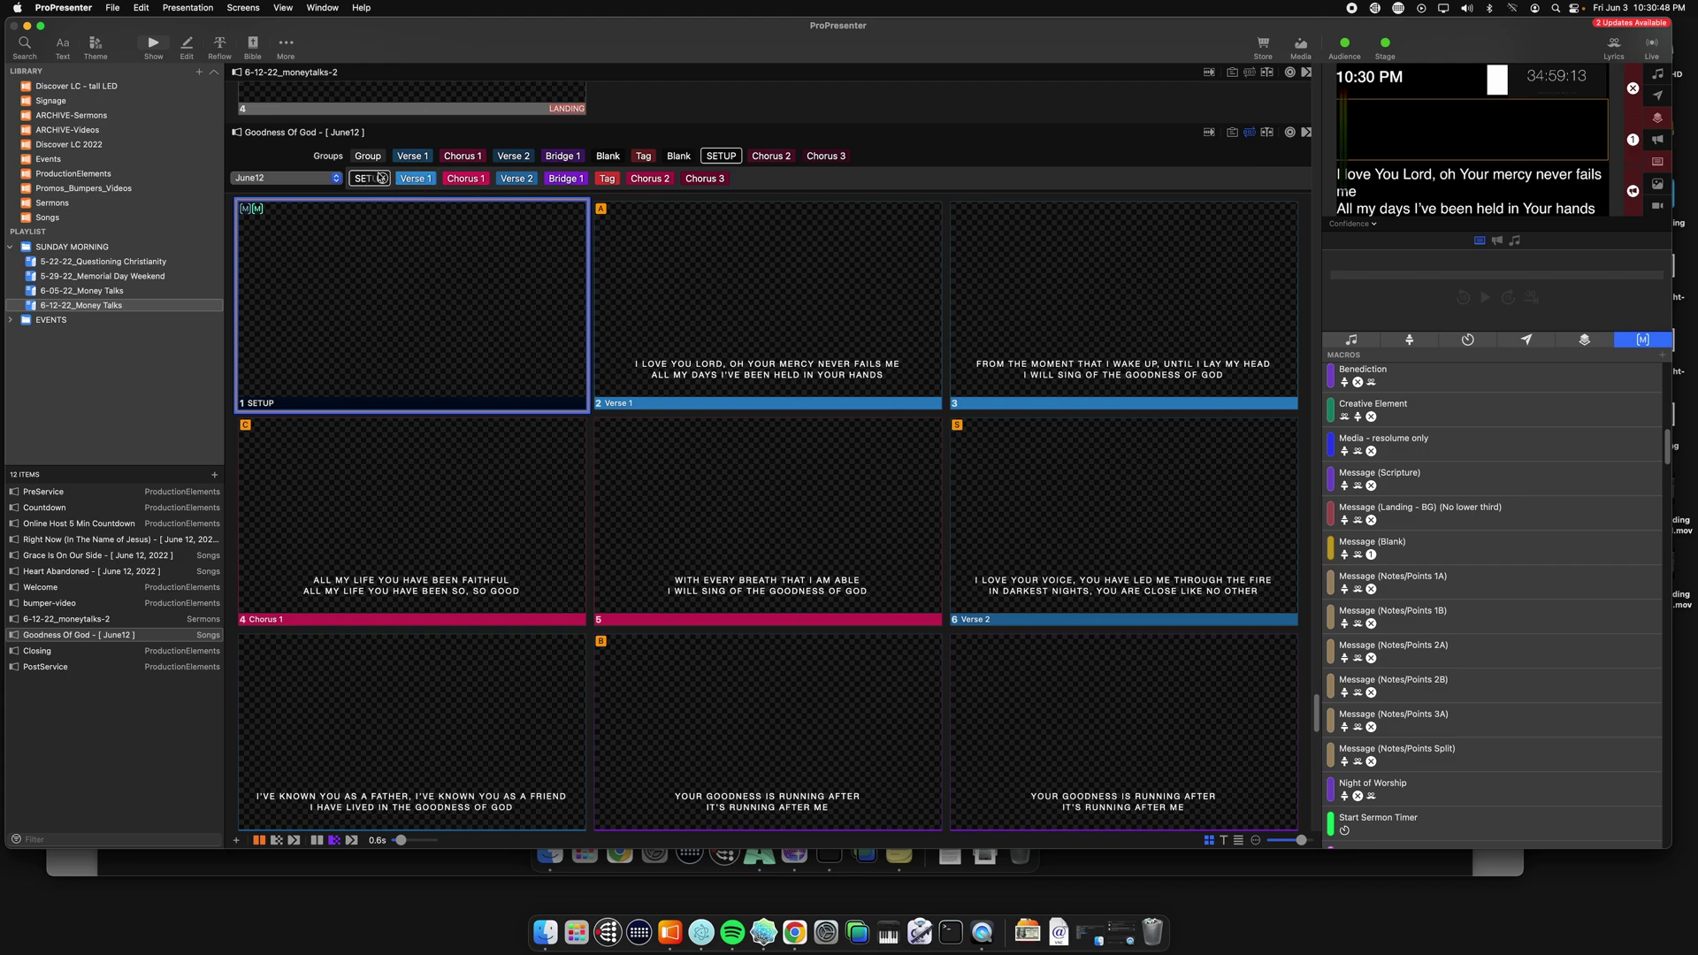
scroll(414, 332, "down", 1)
right_click(338, 196)
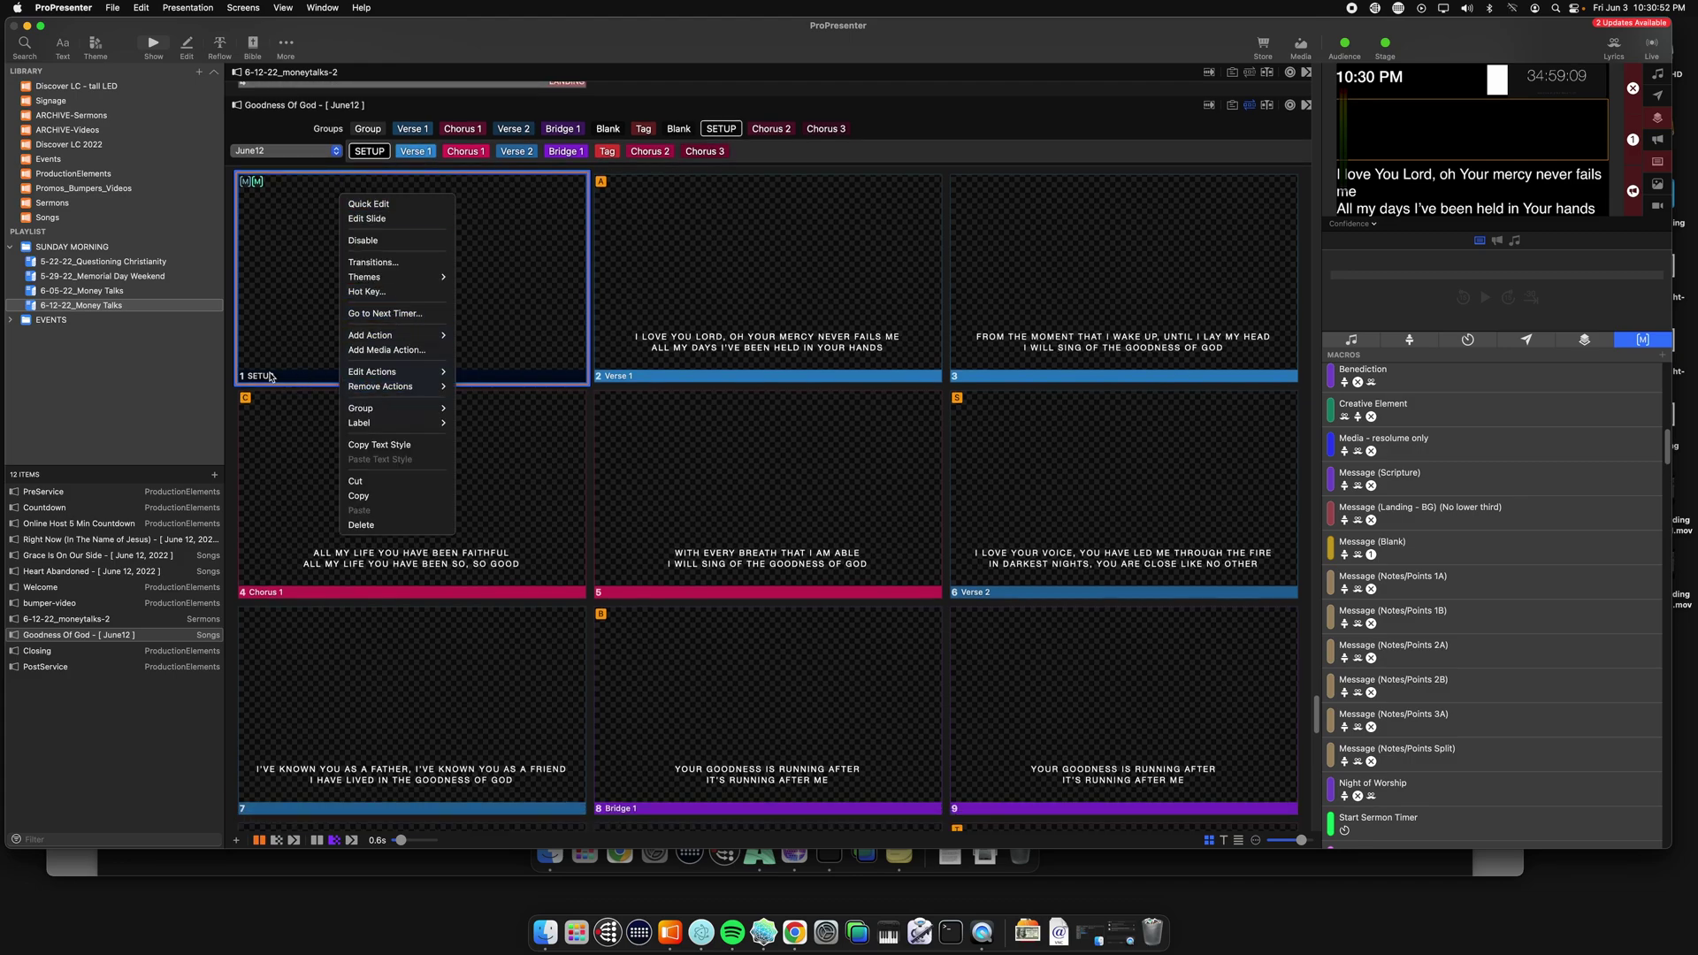
mouse_move(407, 371)
mouse_move(511, 378)
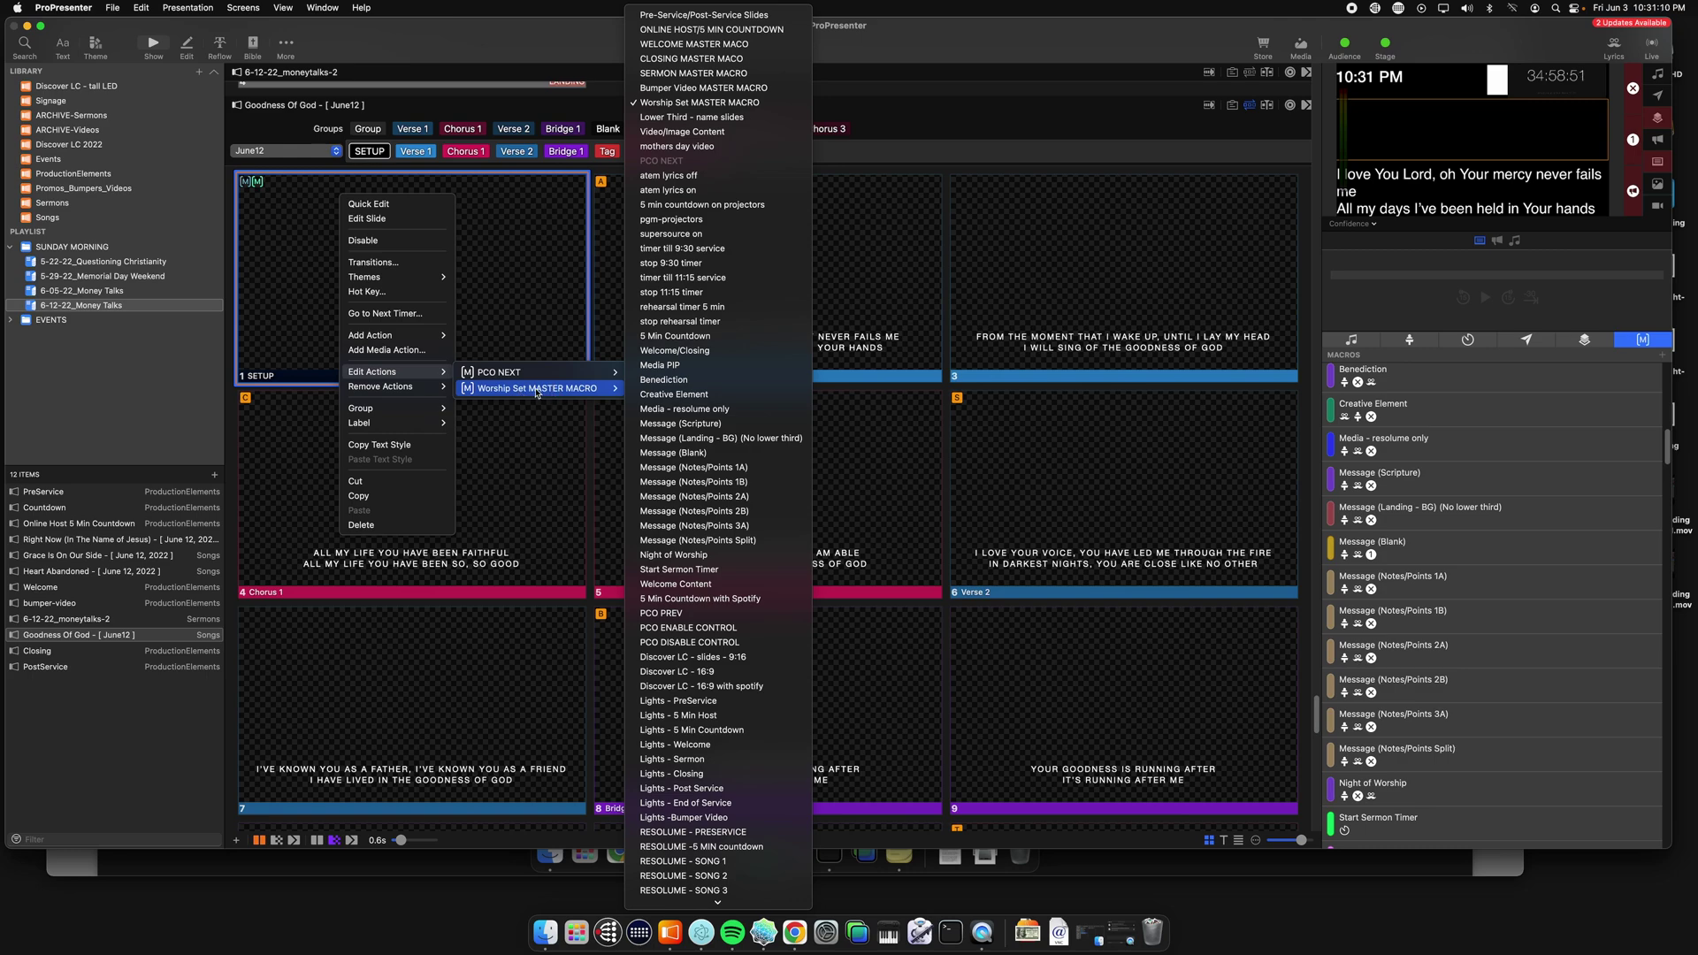
scroll(690, 390, "down", 10)
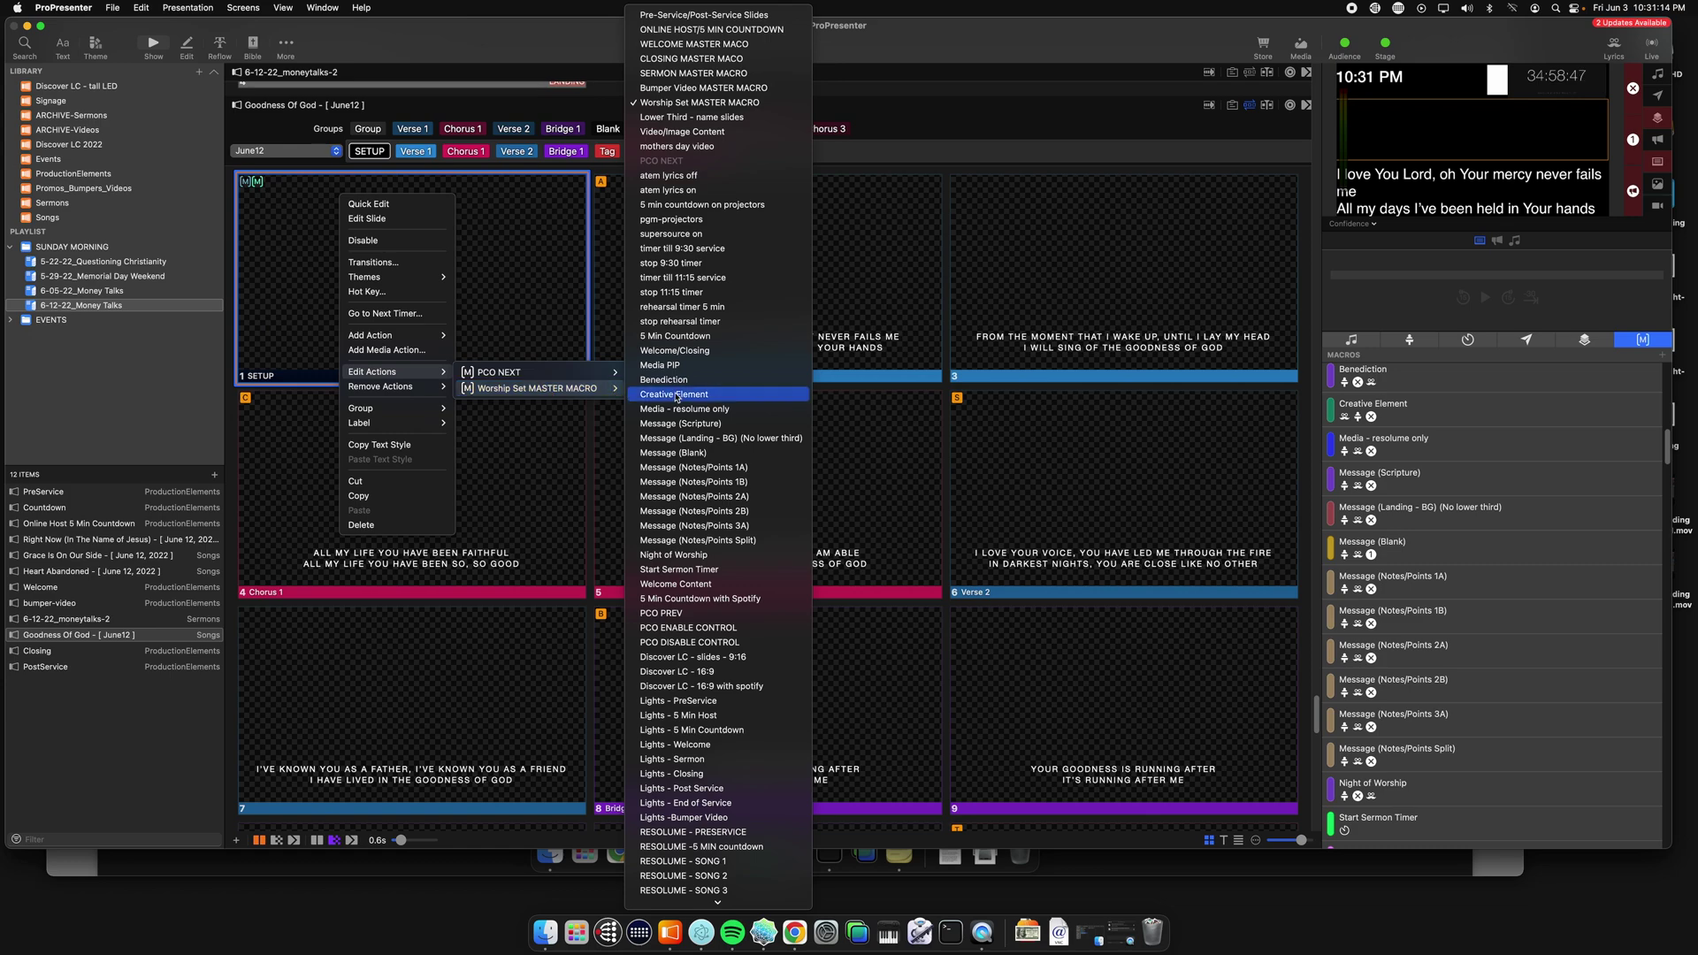
left_click(471, 293)
scroll(368, 266, "up", 3)
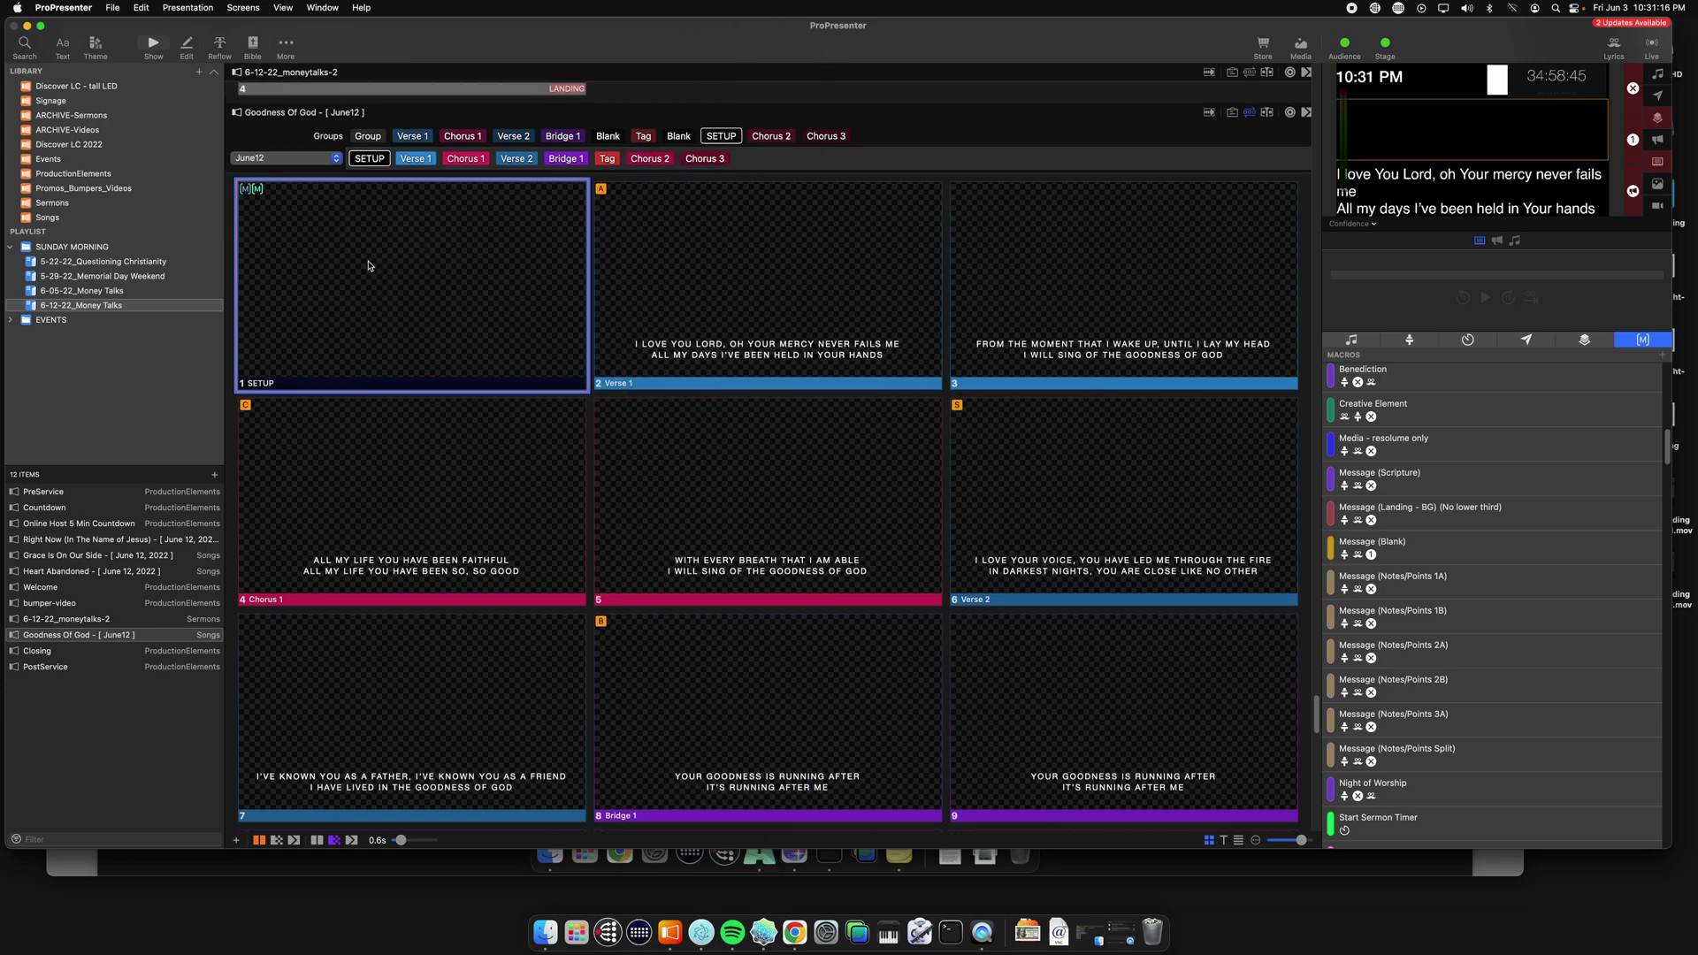
Drag a RESOLUME - SONG macro from the Macros panel onto the SETUP slide.
scroll(431, 331, "down", 3)
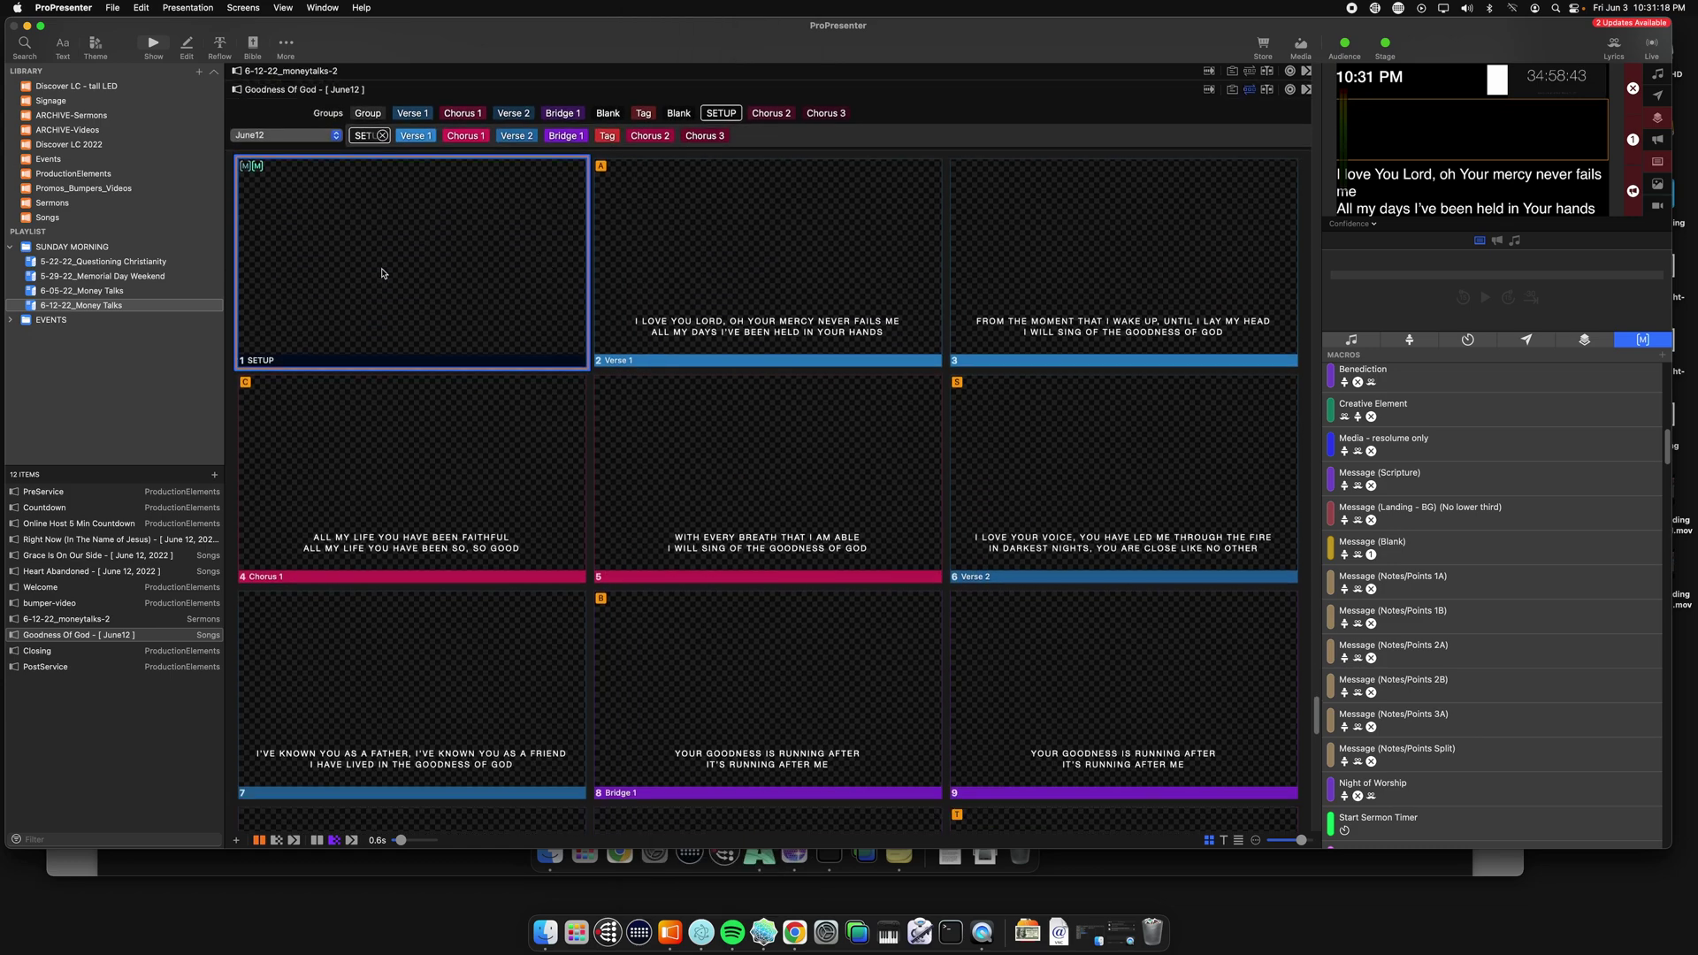
scroll(1399, 470, "down", 3)
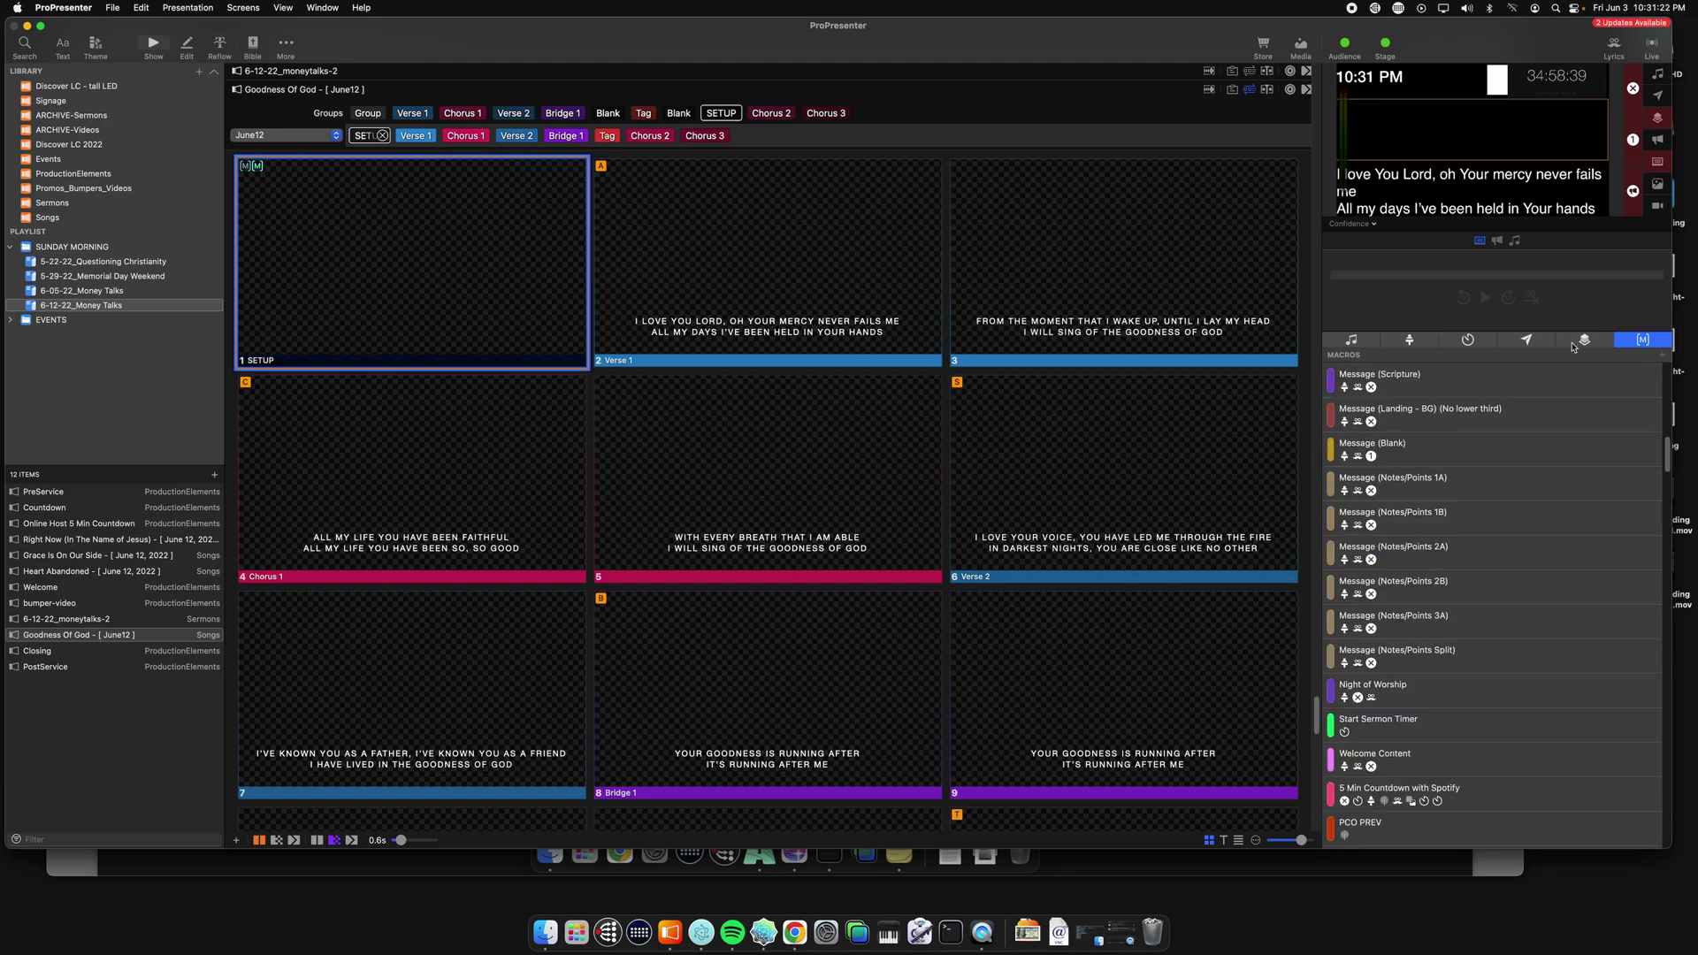
left_click(1350, 339)
left_click(1631, 343)
scroll(1385, 475, "down", 10)
scroll(1381, 511, "down", 5)
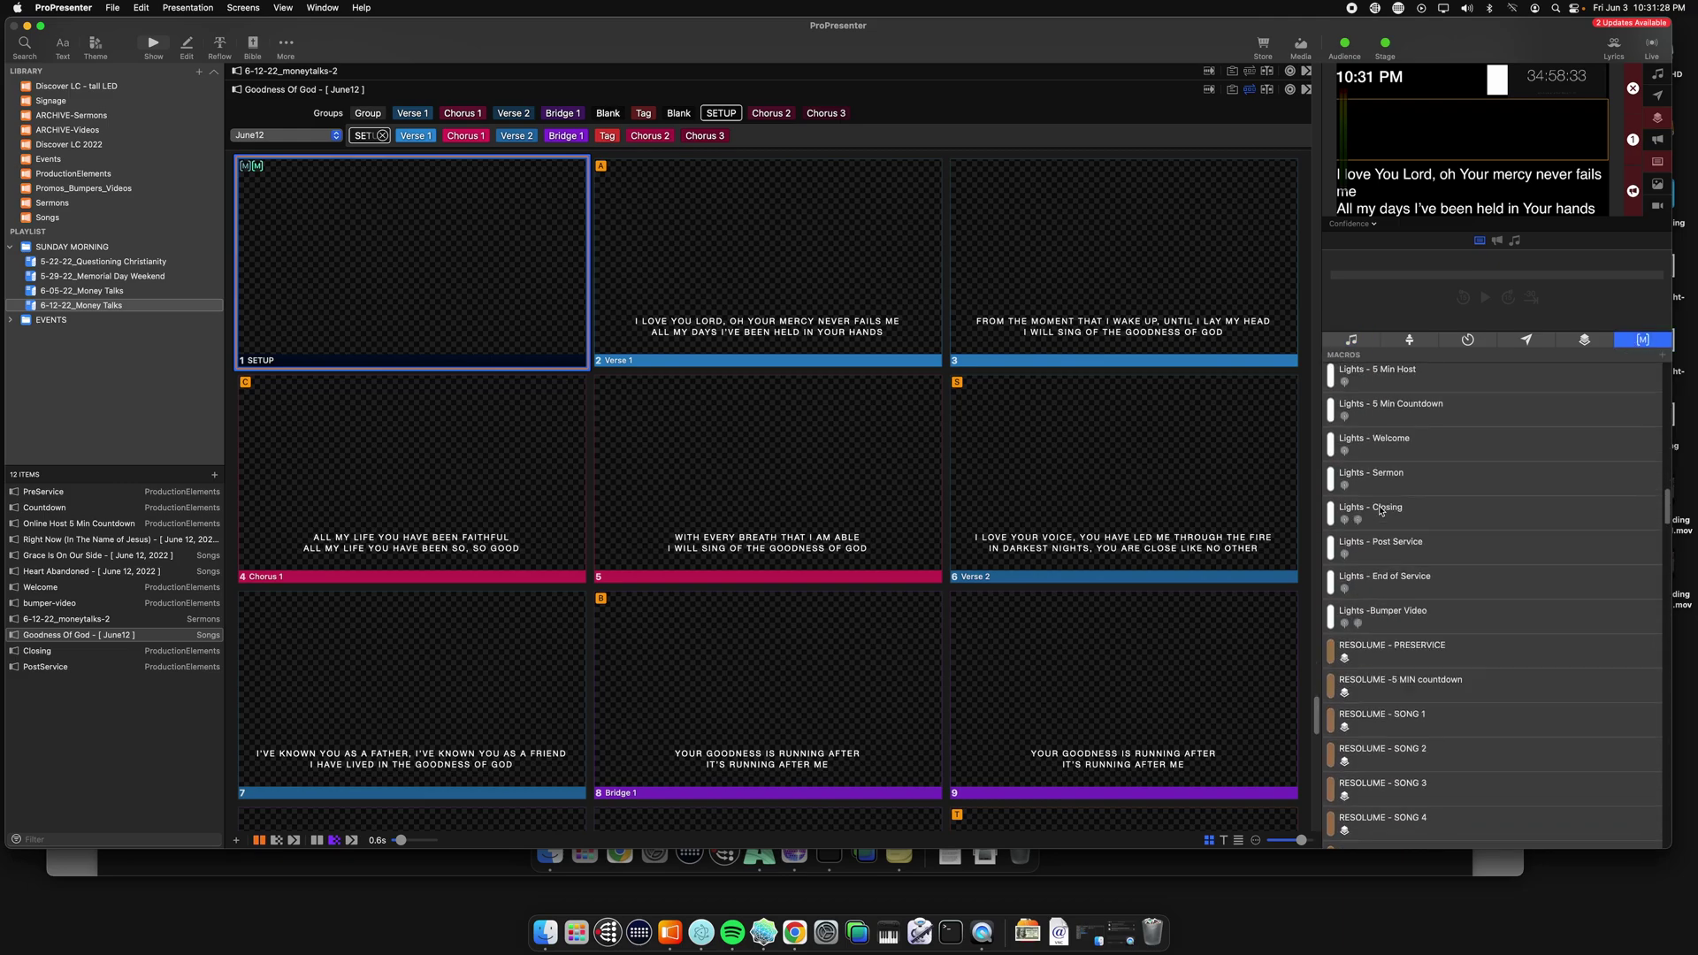
scroll(1381, 510, "down", 9)
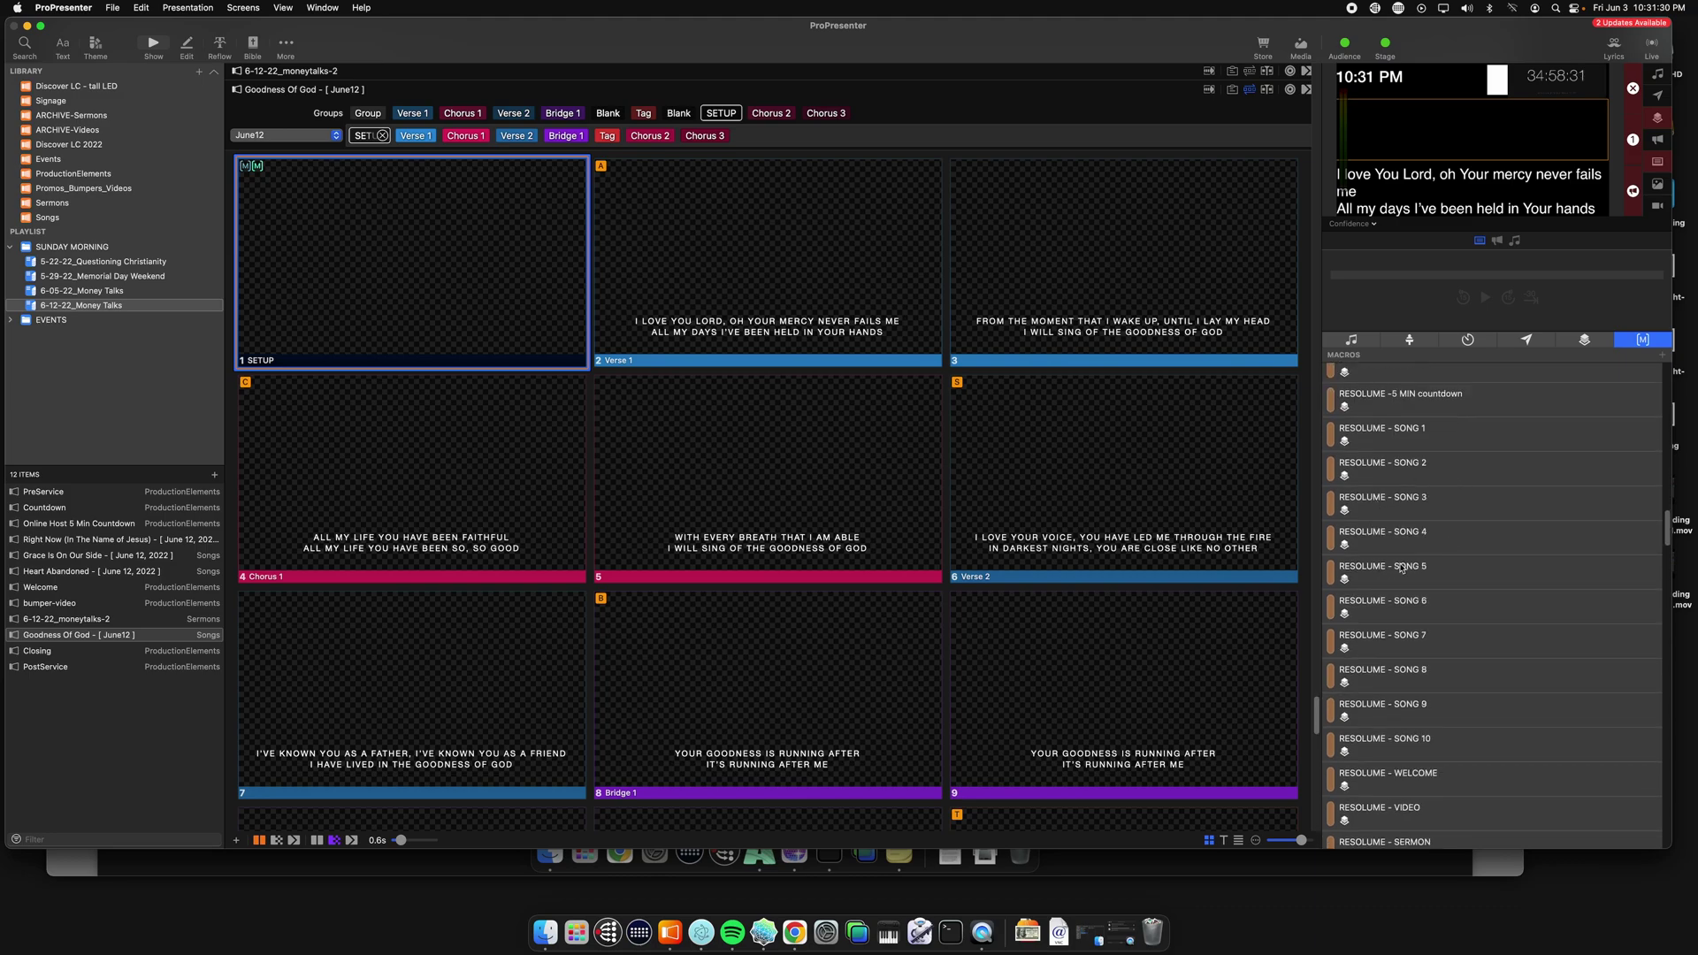
left_click_drag(1404, 534, 432, 230)
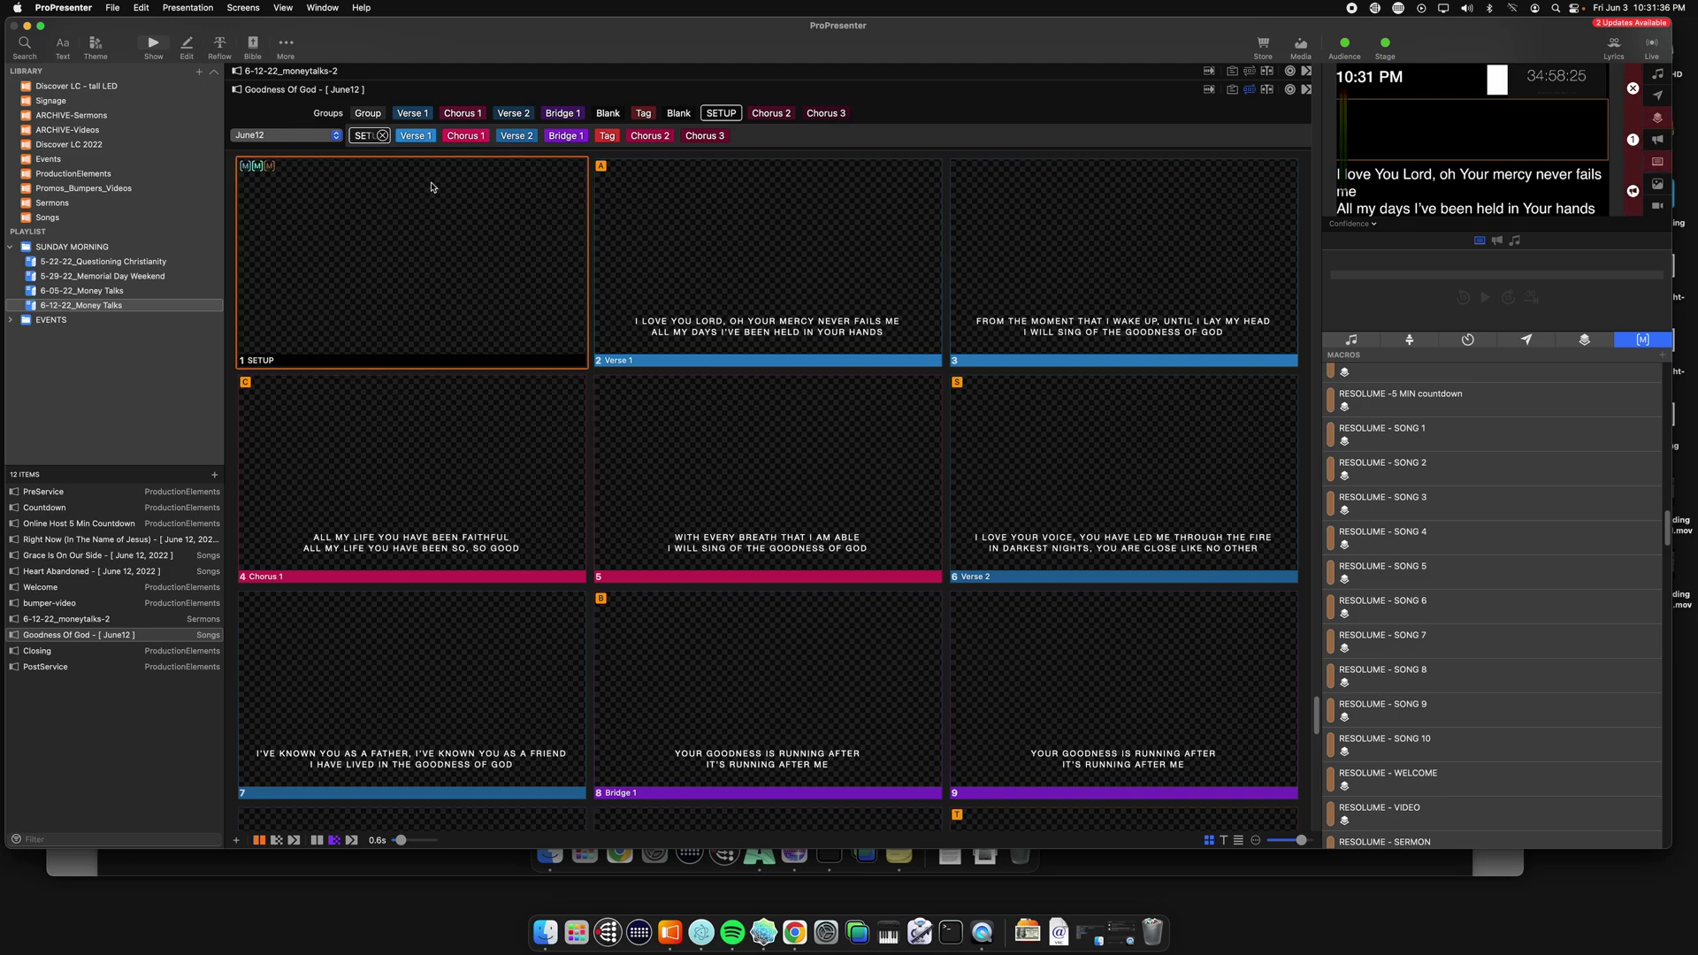
Add the PURPLE - Verse Lowkey macro to the SETUP slide, then switch to Resolume Arena.
scroll(1393, 566, "down", 5)
scroll(1390, 533, "down", 10)
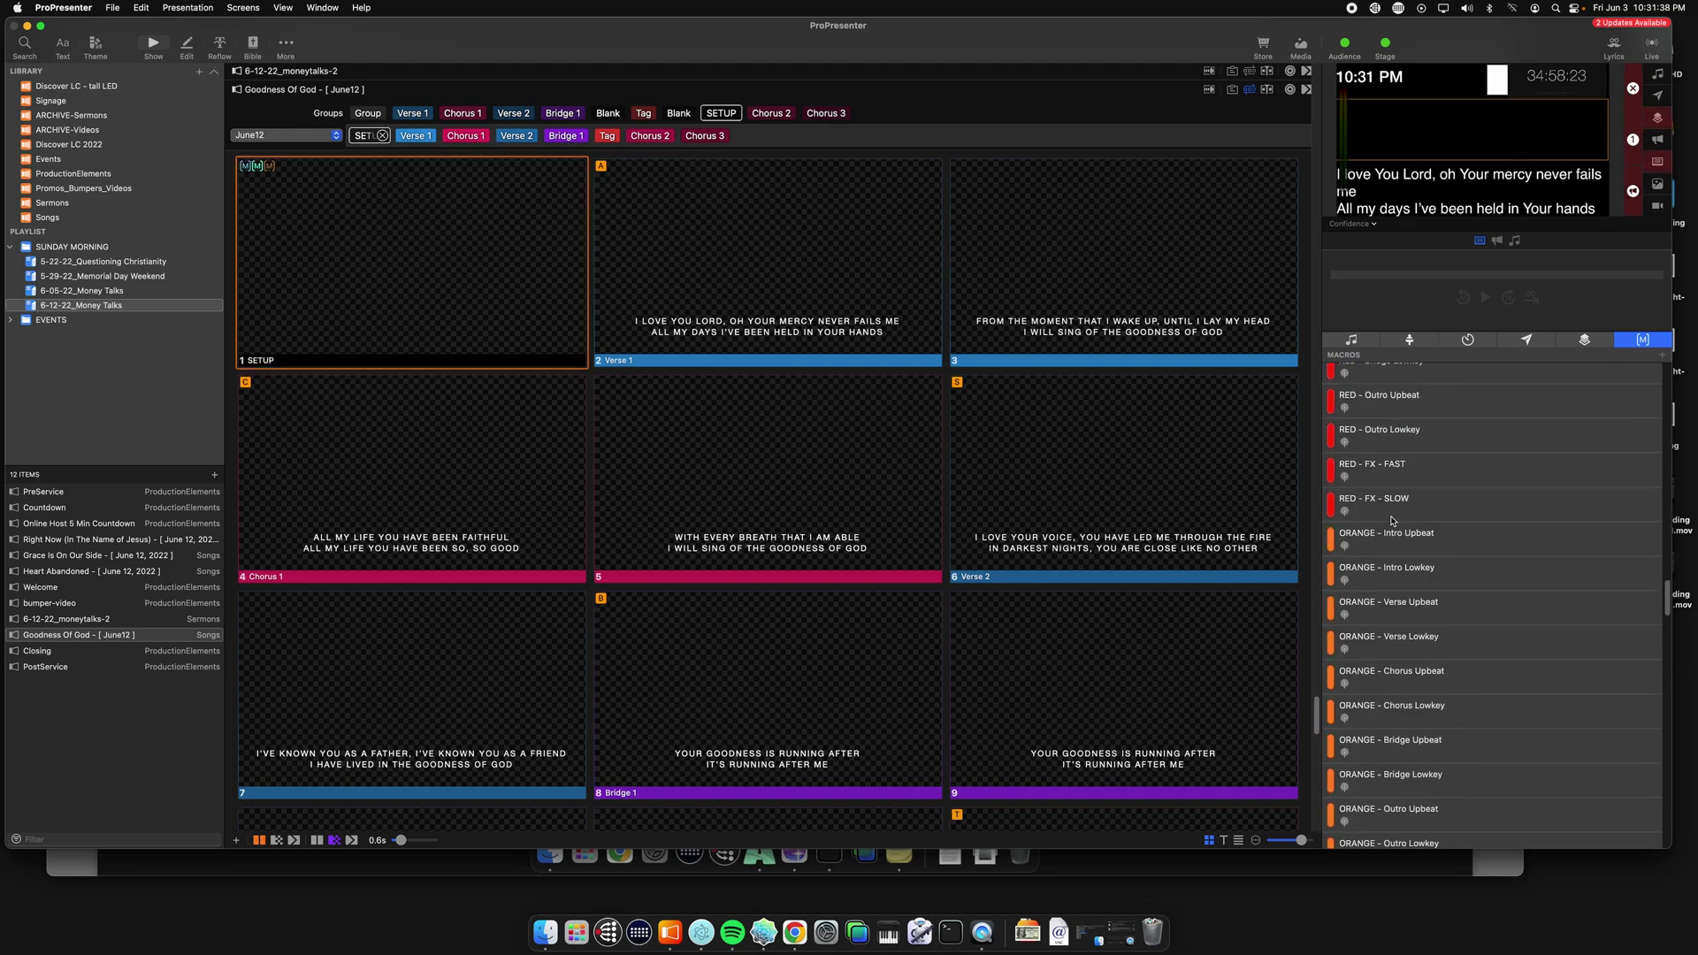
scroll(1397, 497, "down", 10)
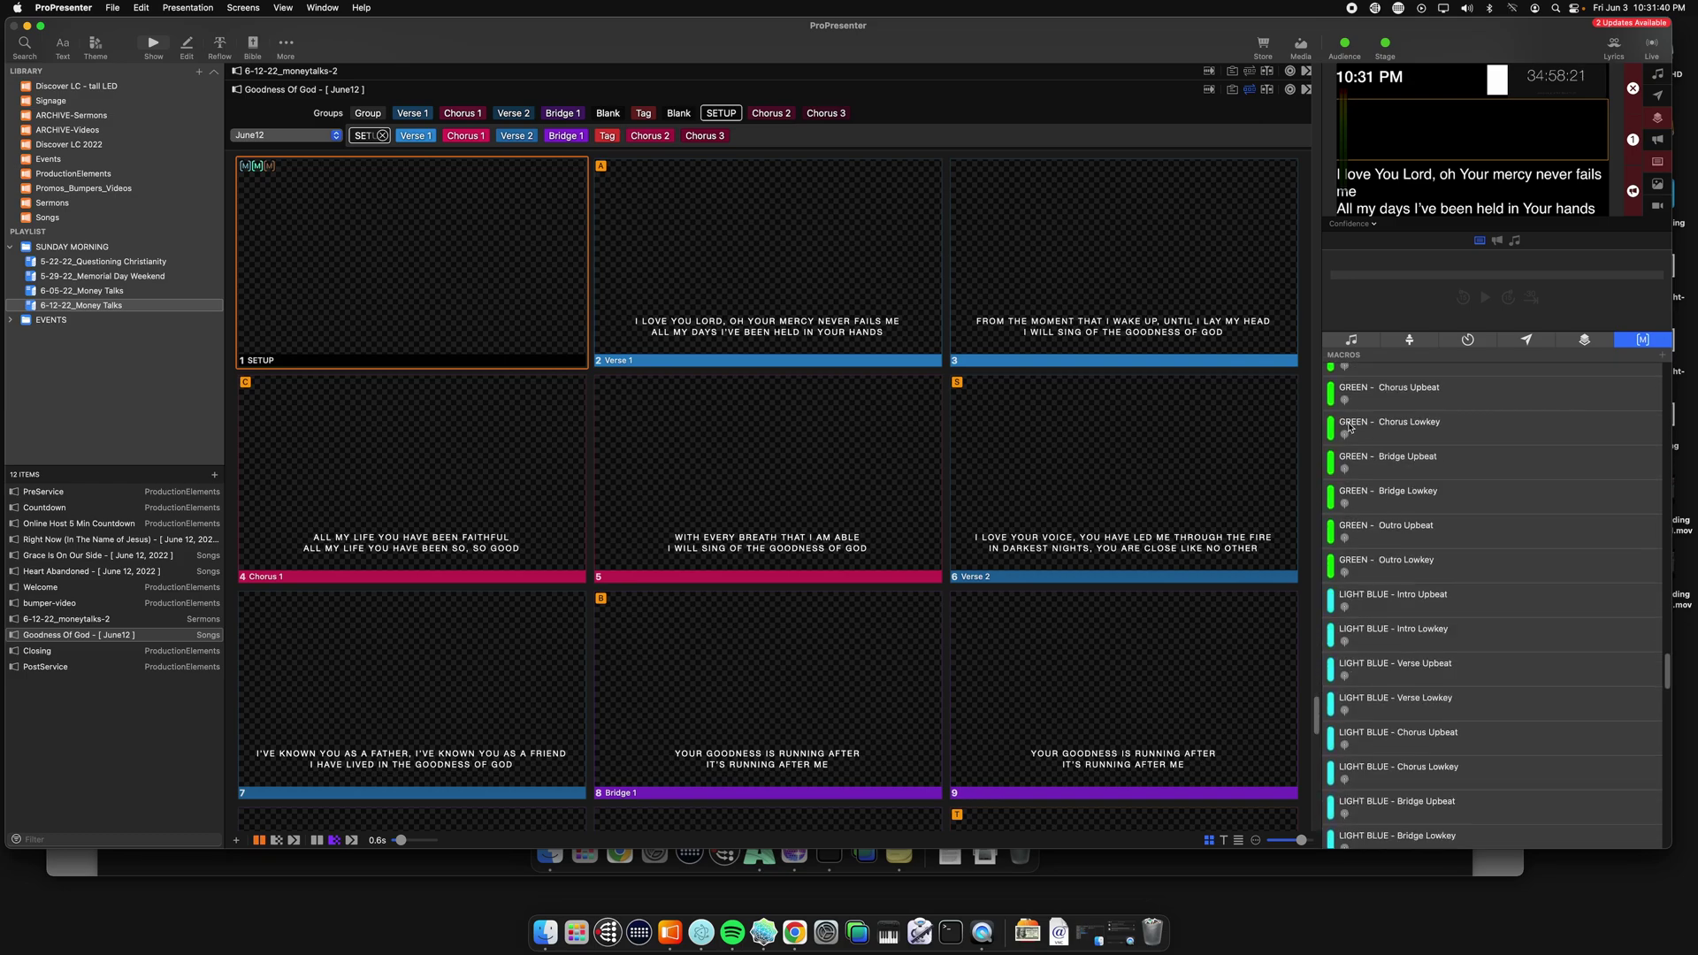
scroll(1375, 535, "down", 3)
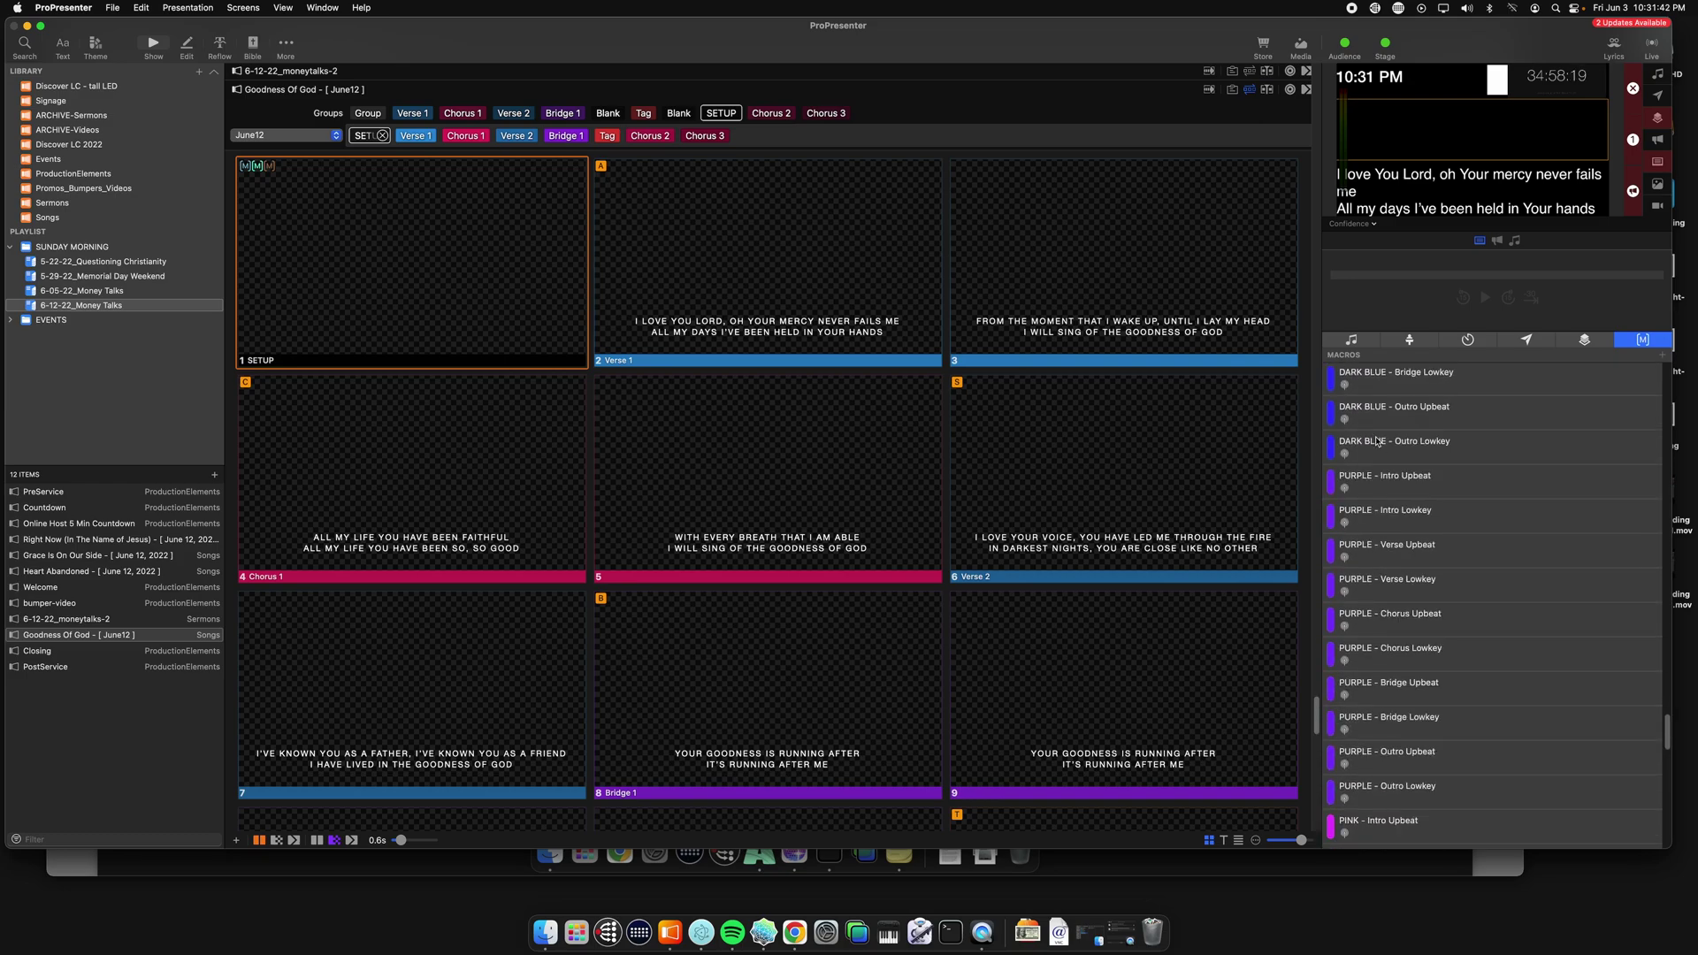
scroll(1390, 479, "down", 3)
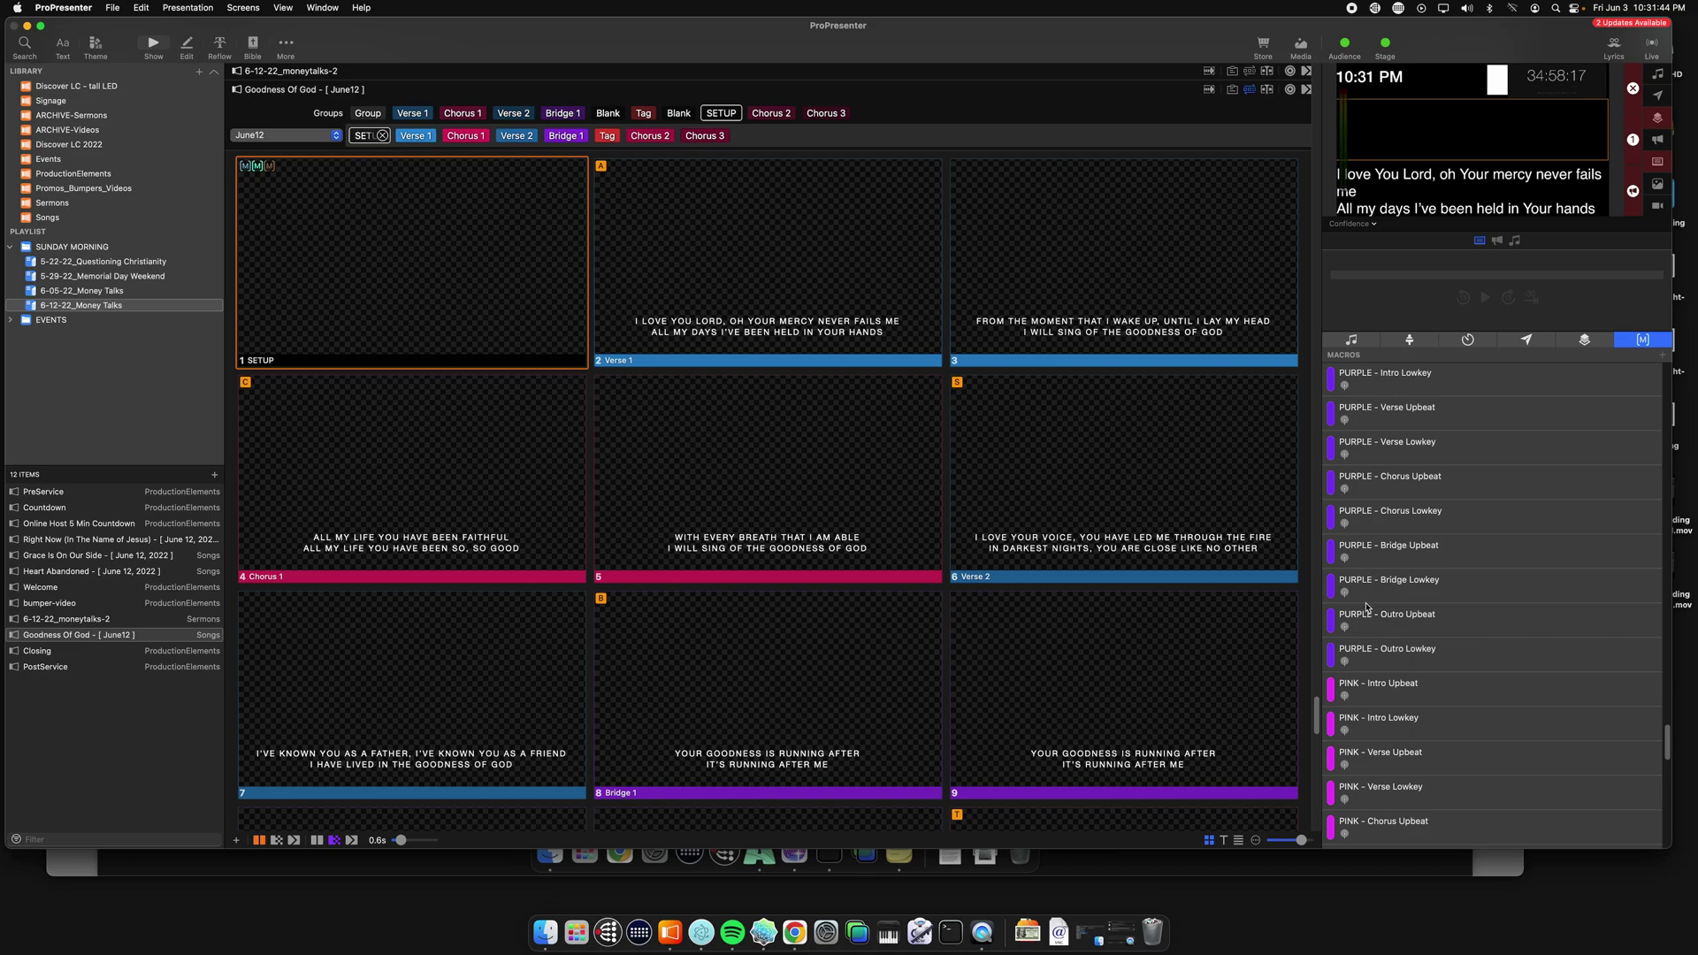
scroll(1388, 603, "up", 1)
scroll(745, 345, "down", 1)
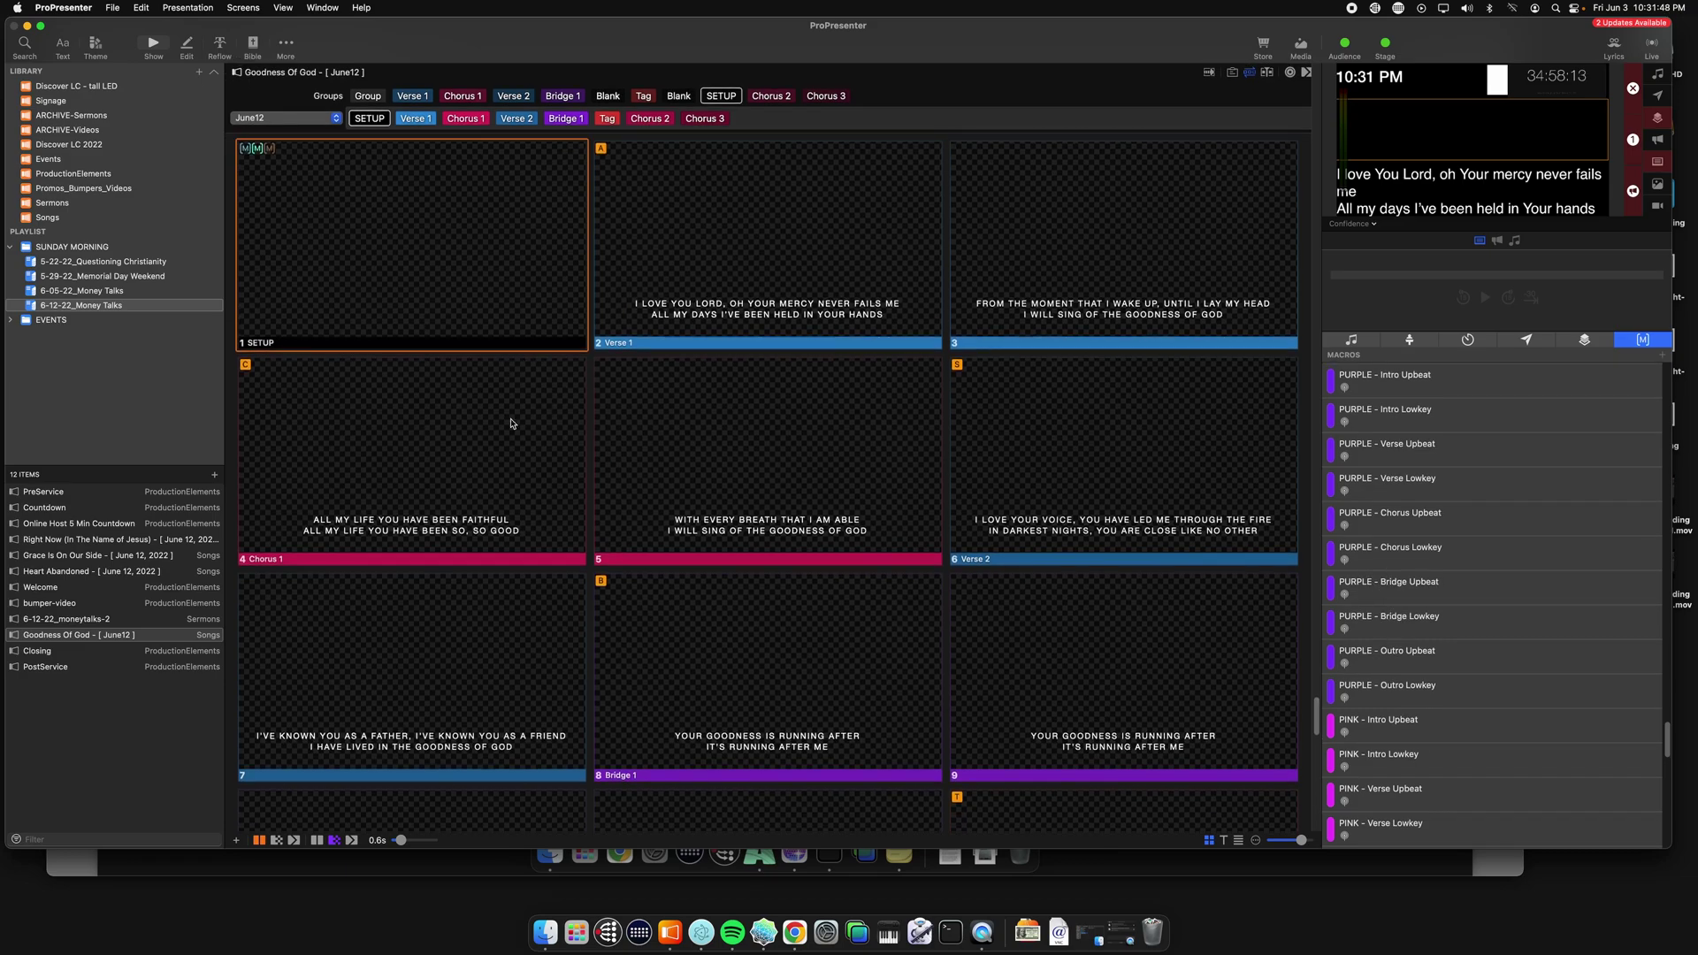
scroll(658, 282, "up", 1)
left_click(485, 260)
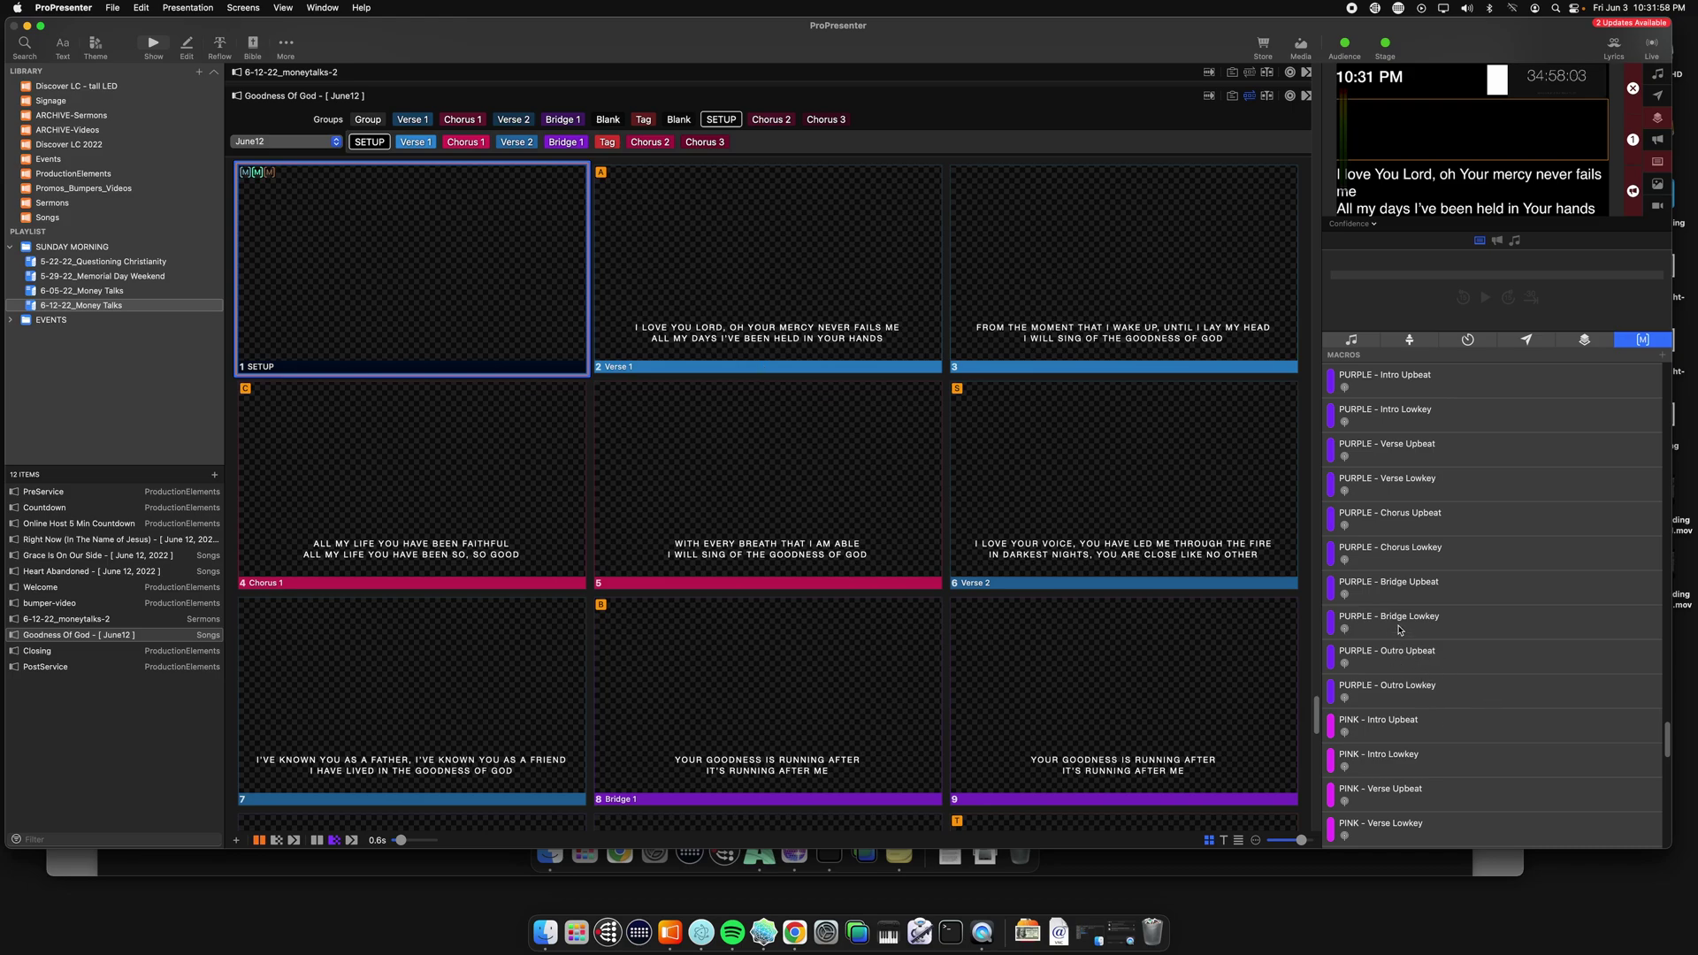
scroll(1388, 601, "up", 2)
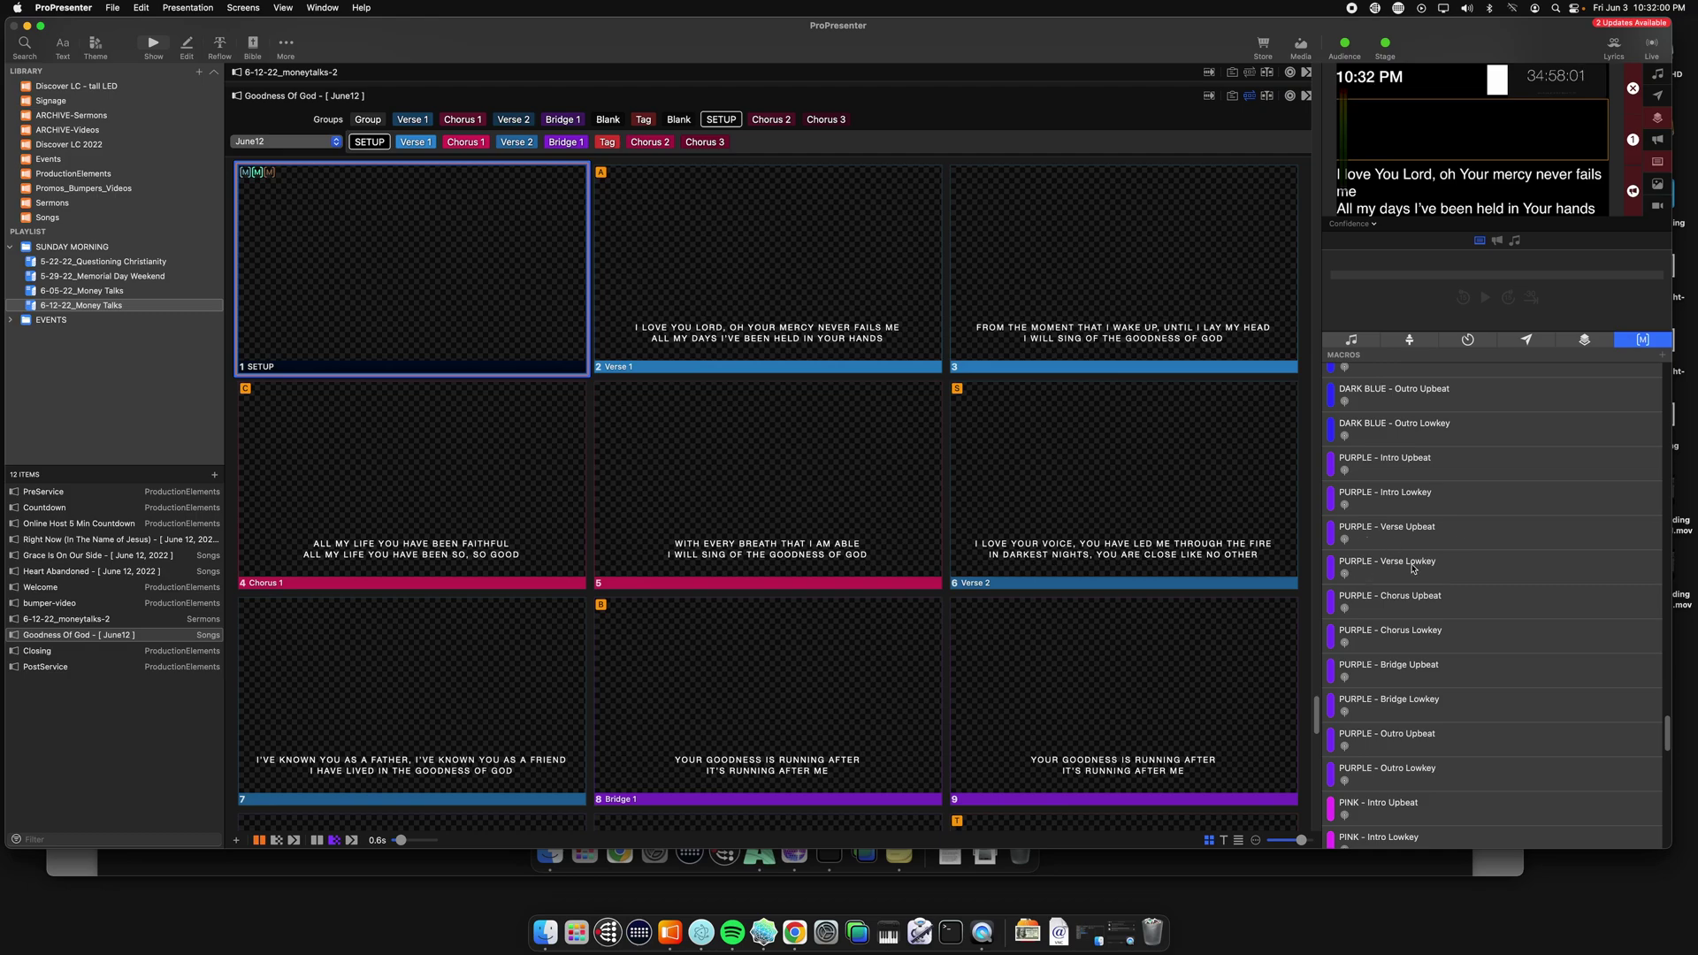
left_click_drag(1413, 568, 433, 263)
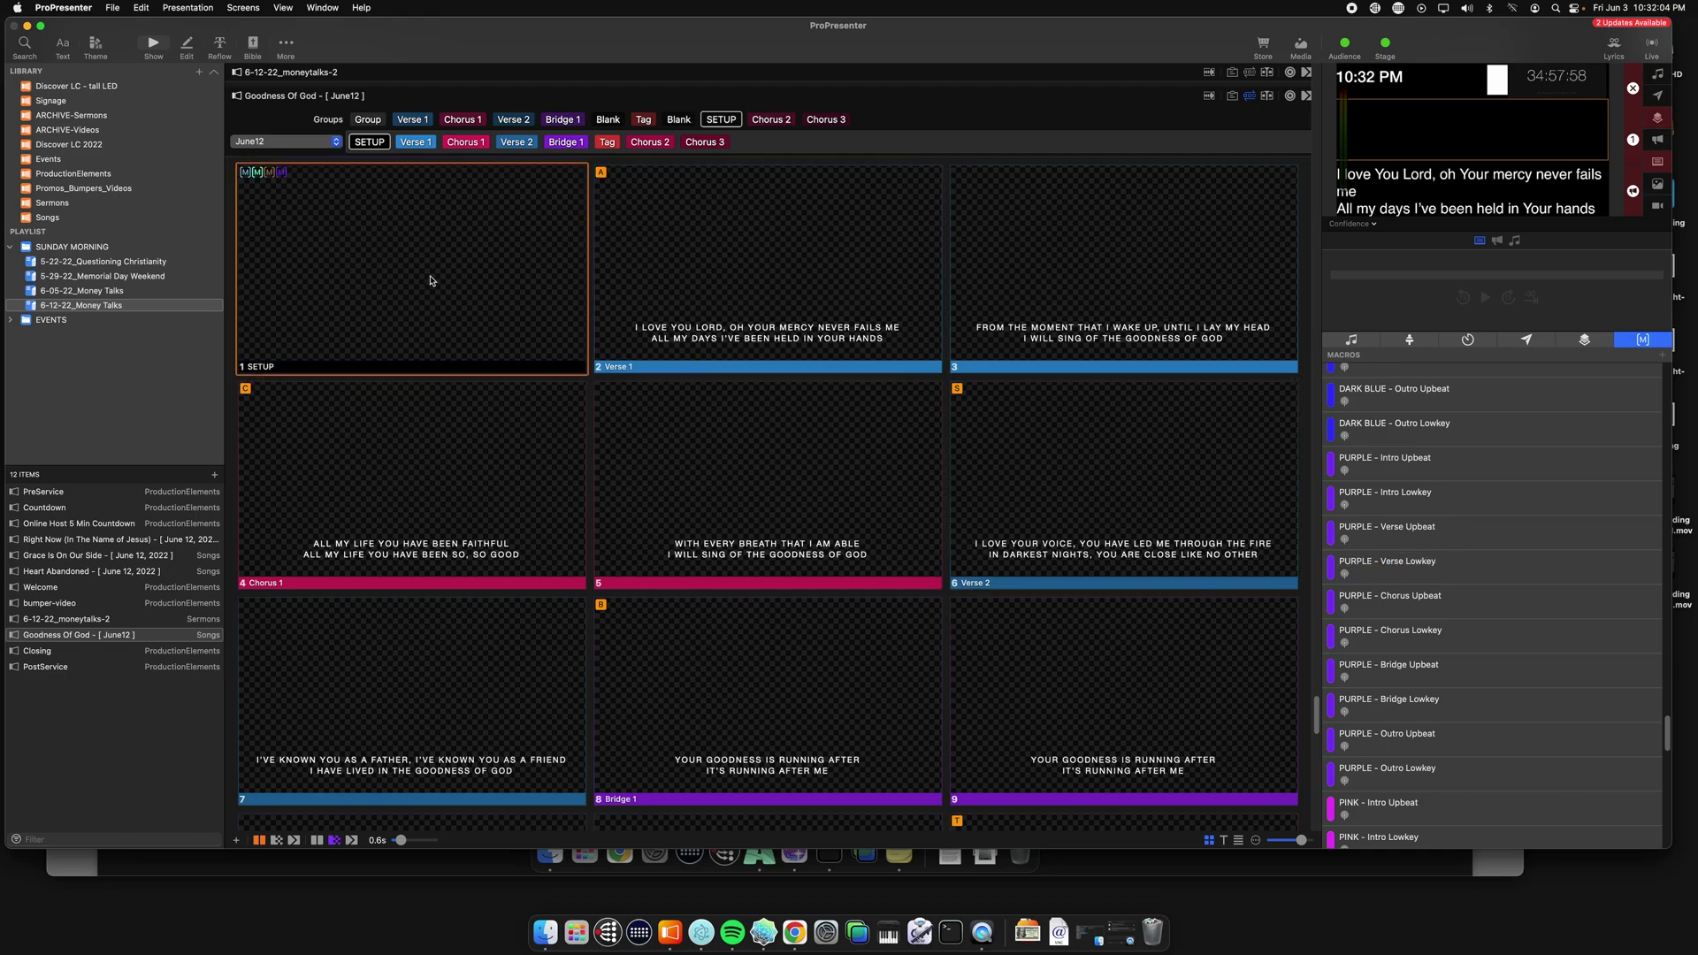
left_click(387, 851)
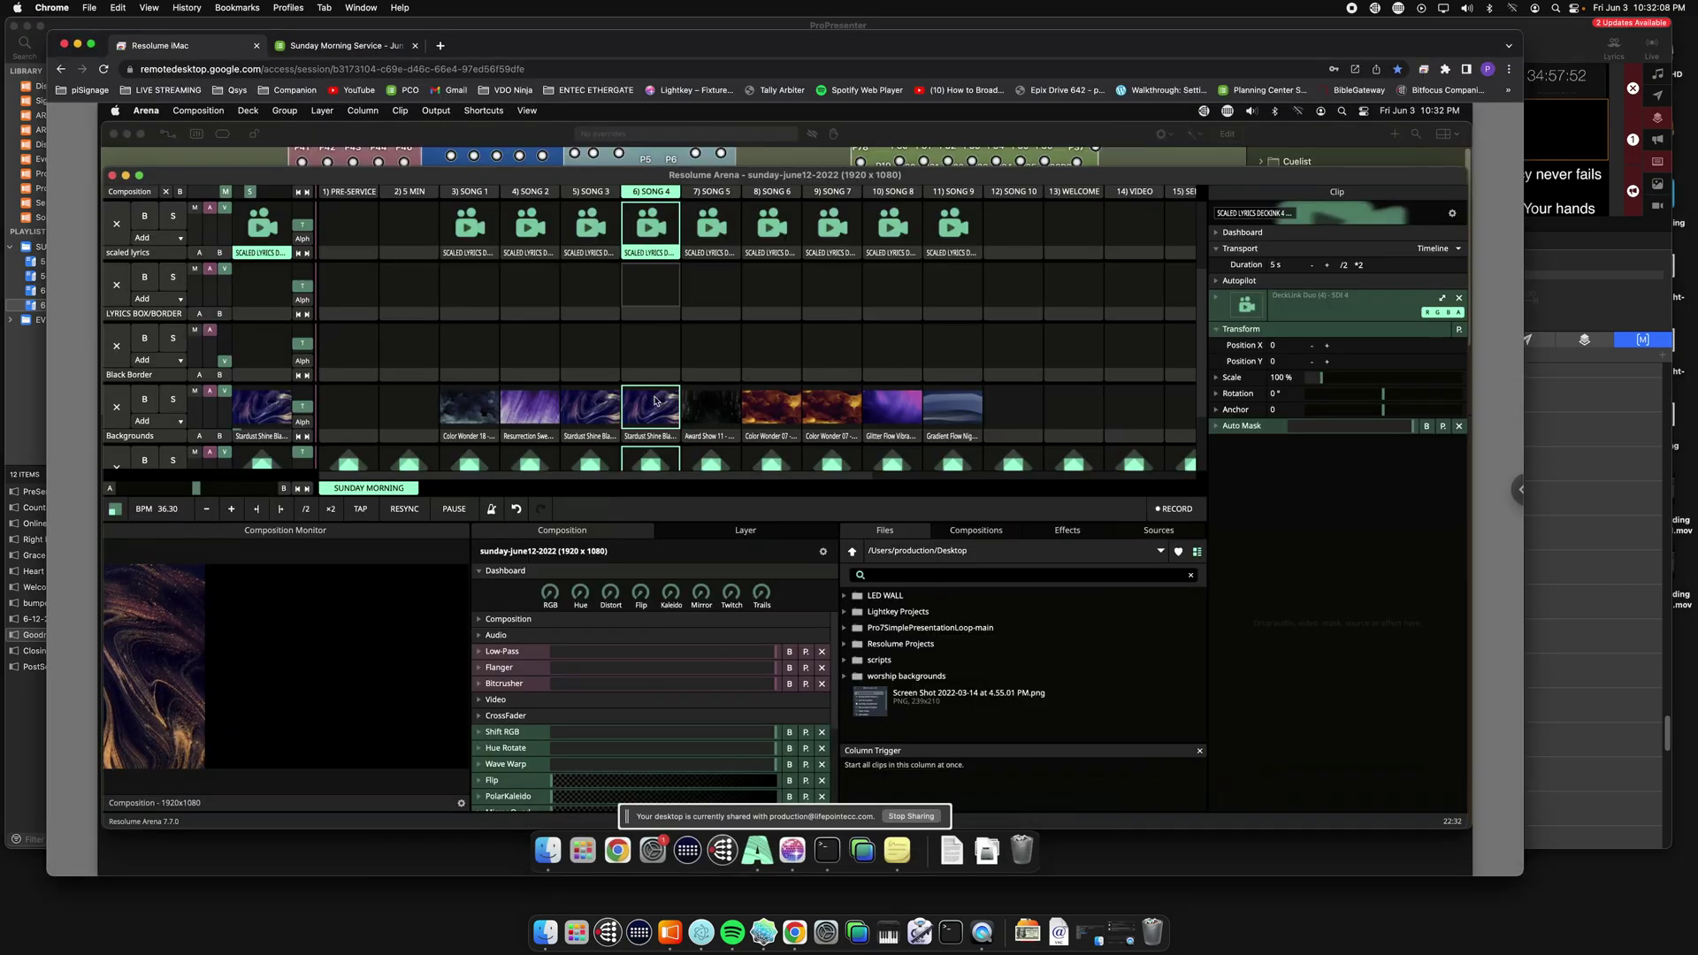
left_click(382, 135)
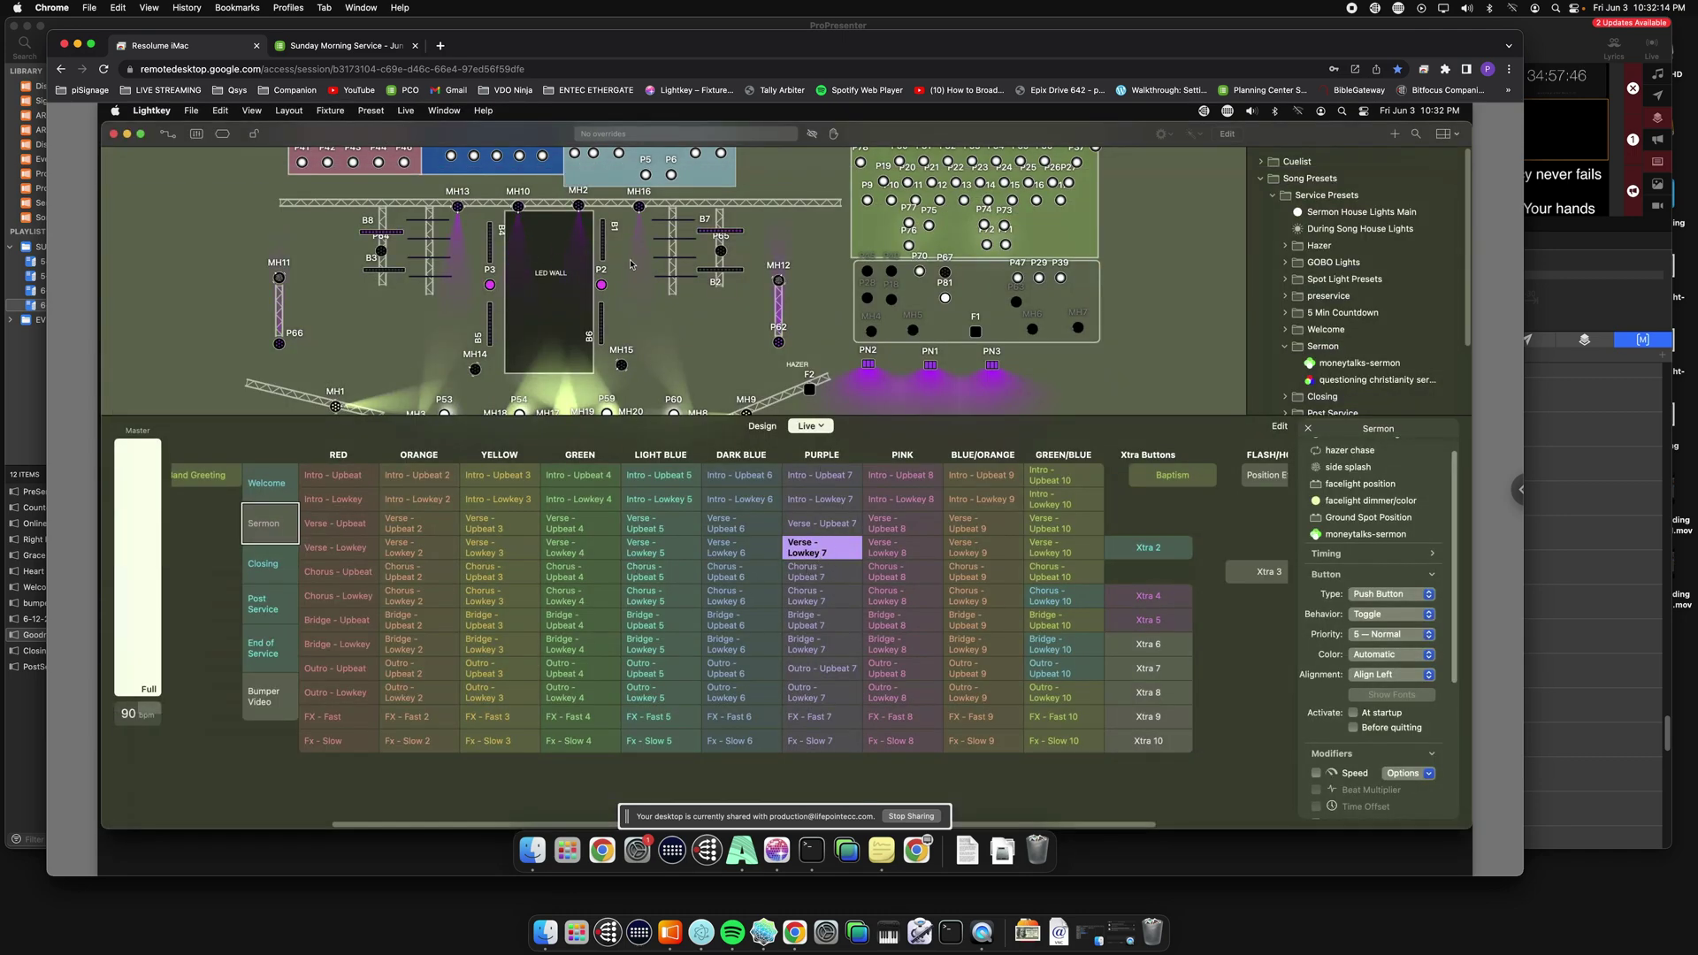
left_click(534, 27)
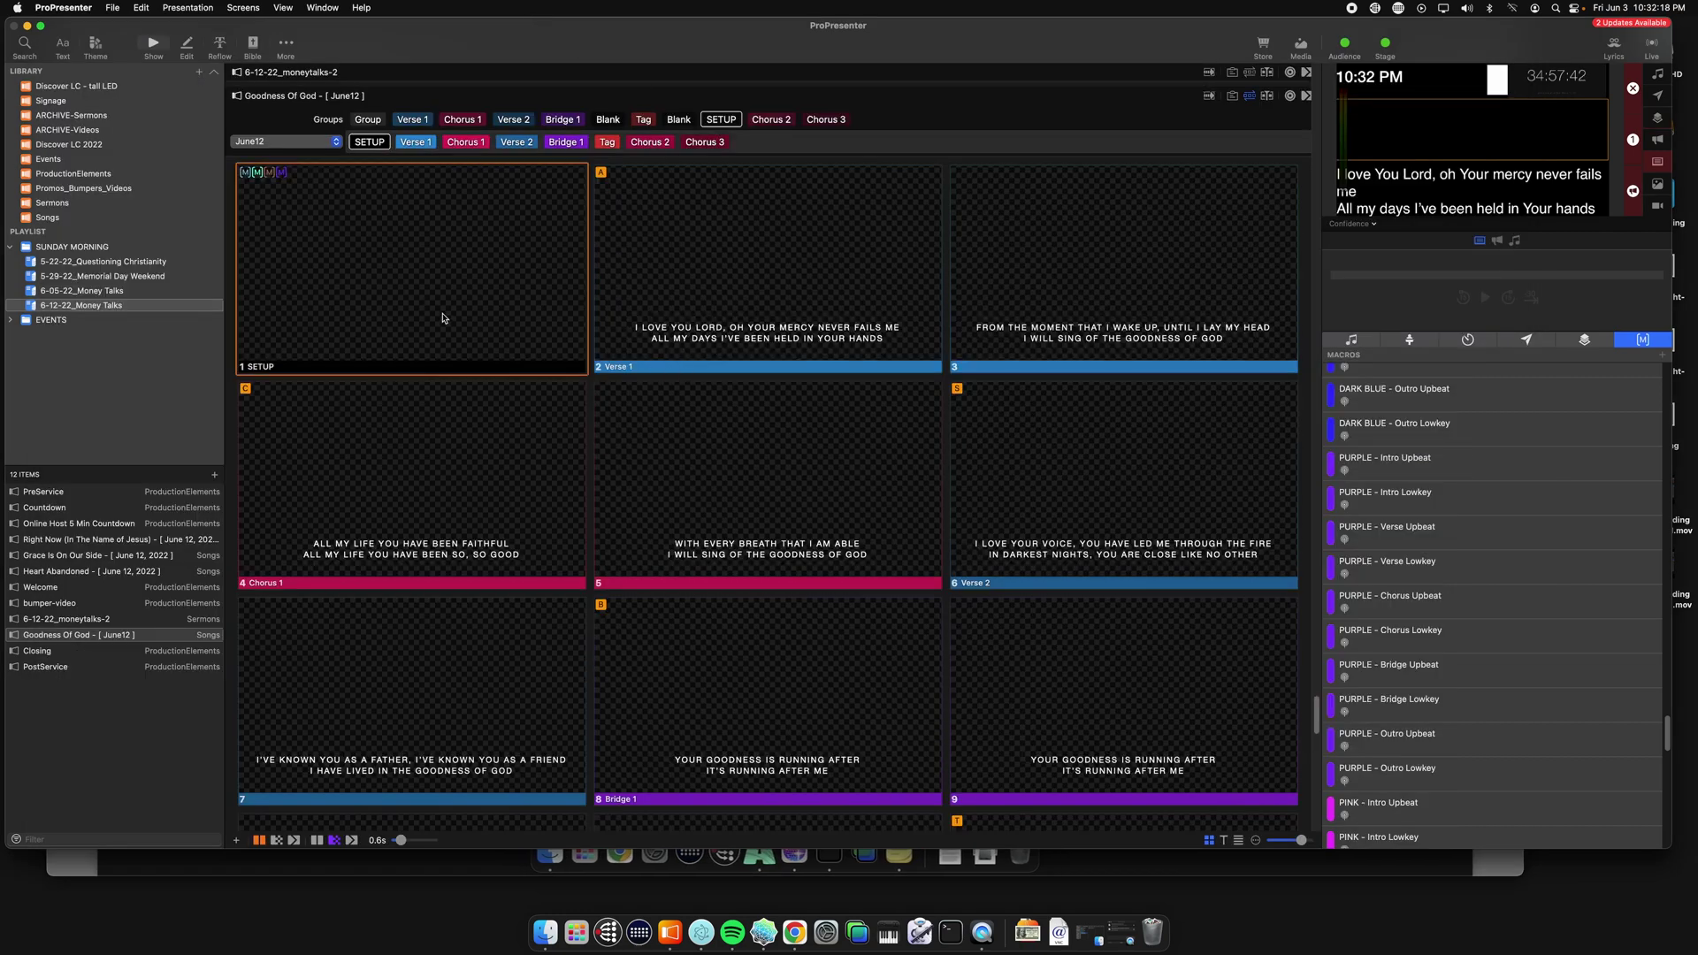
Advance to Verse 1 and preview the hub/atem and LED Wall stage layouts before returning to Confidence.
key("Right")
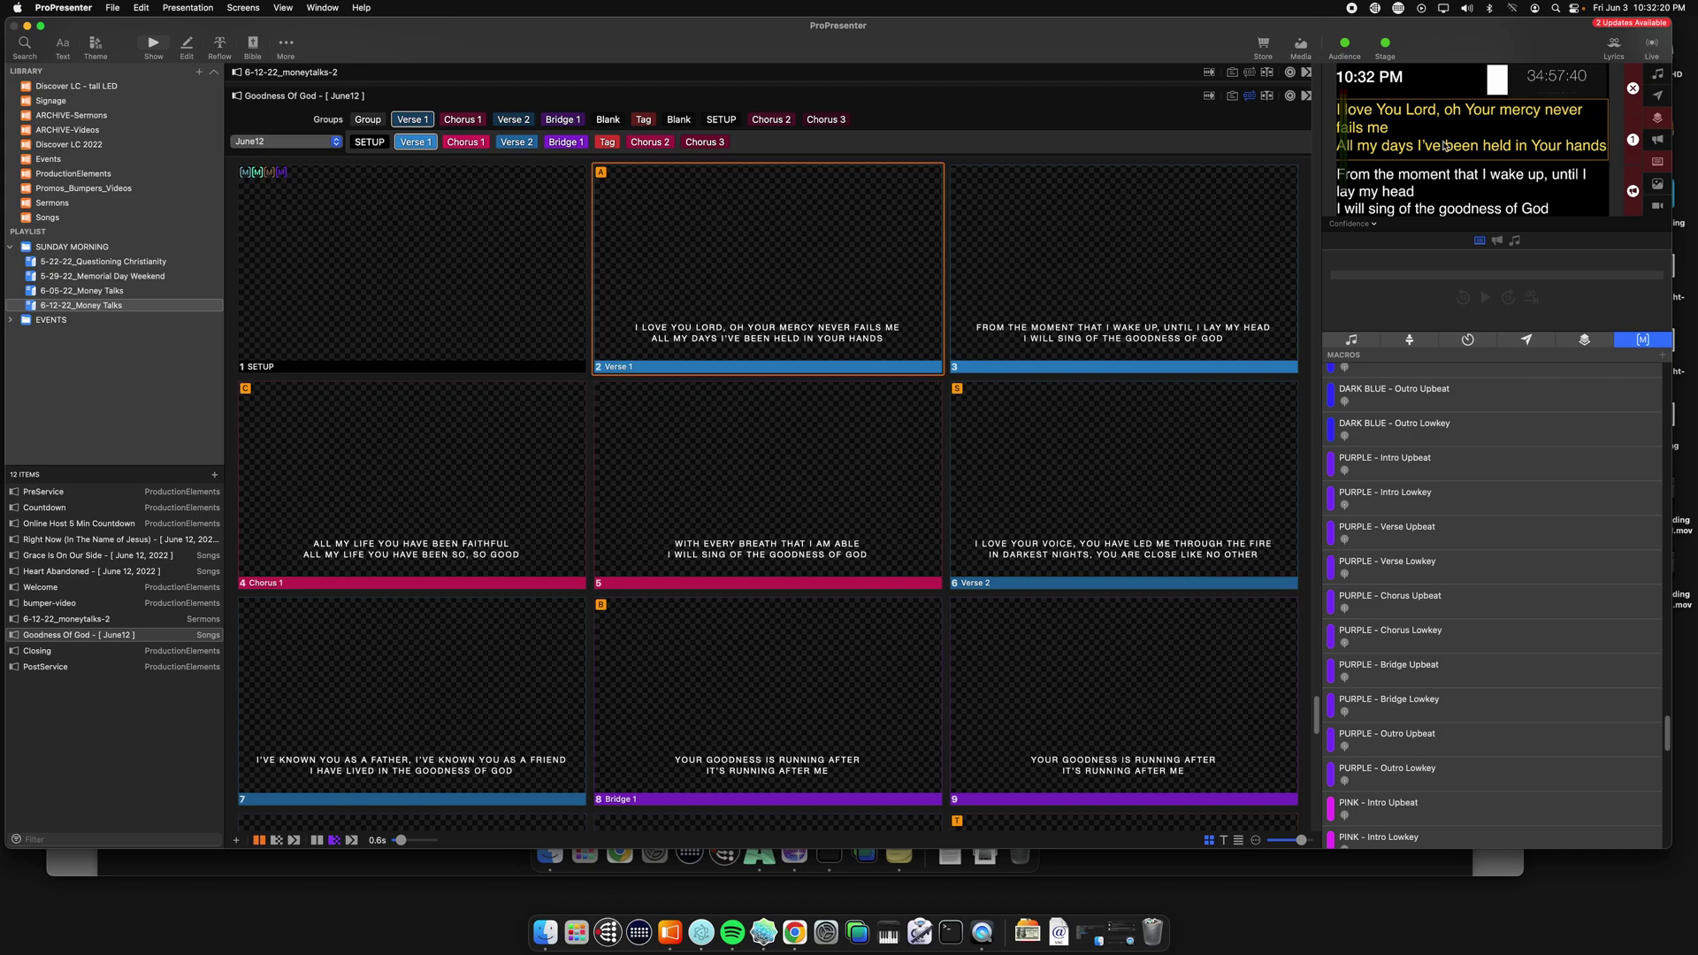
left_click(1352, 224)
left_click(1371, 256)
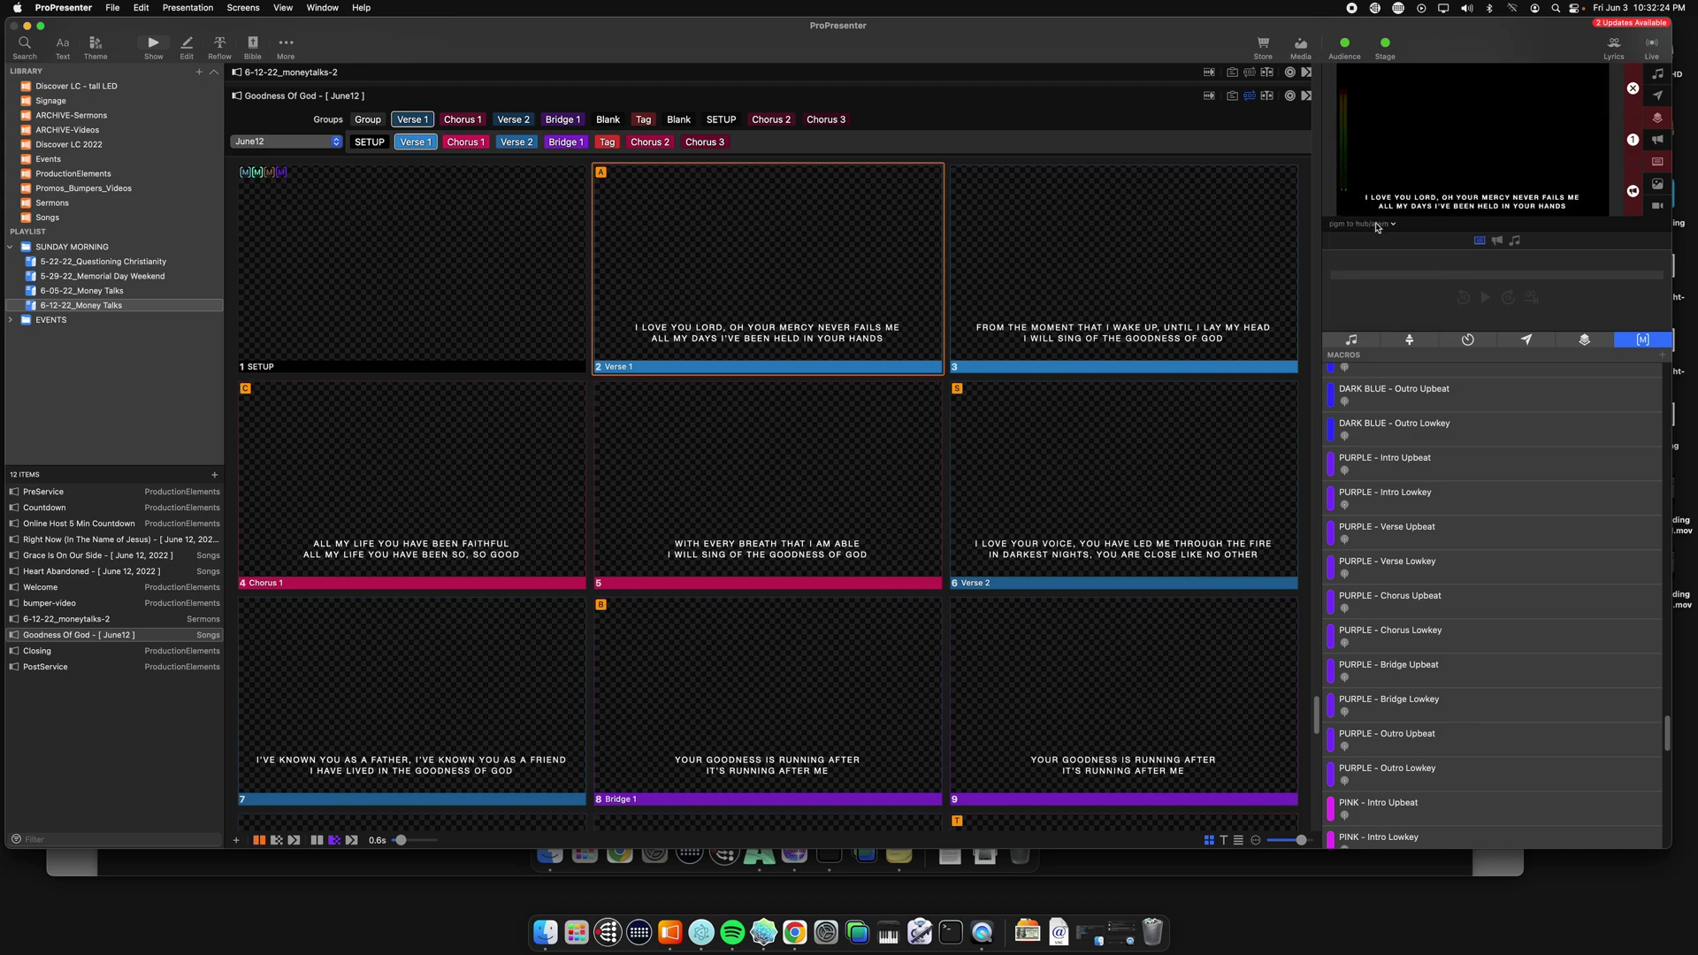
left_click(1375, 225)
left_click(1381, 270)
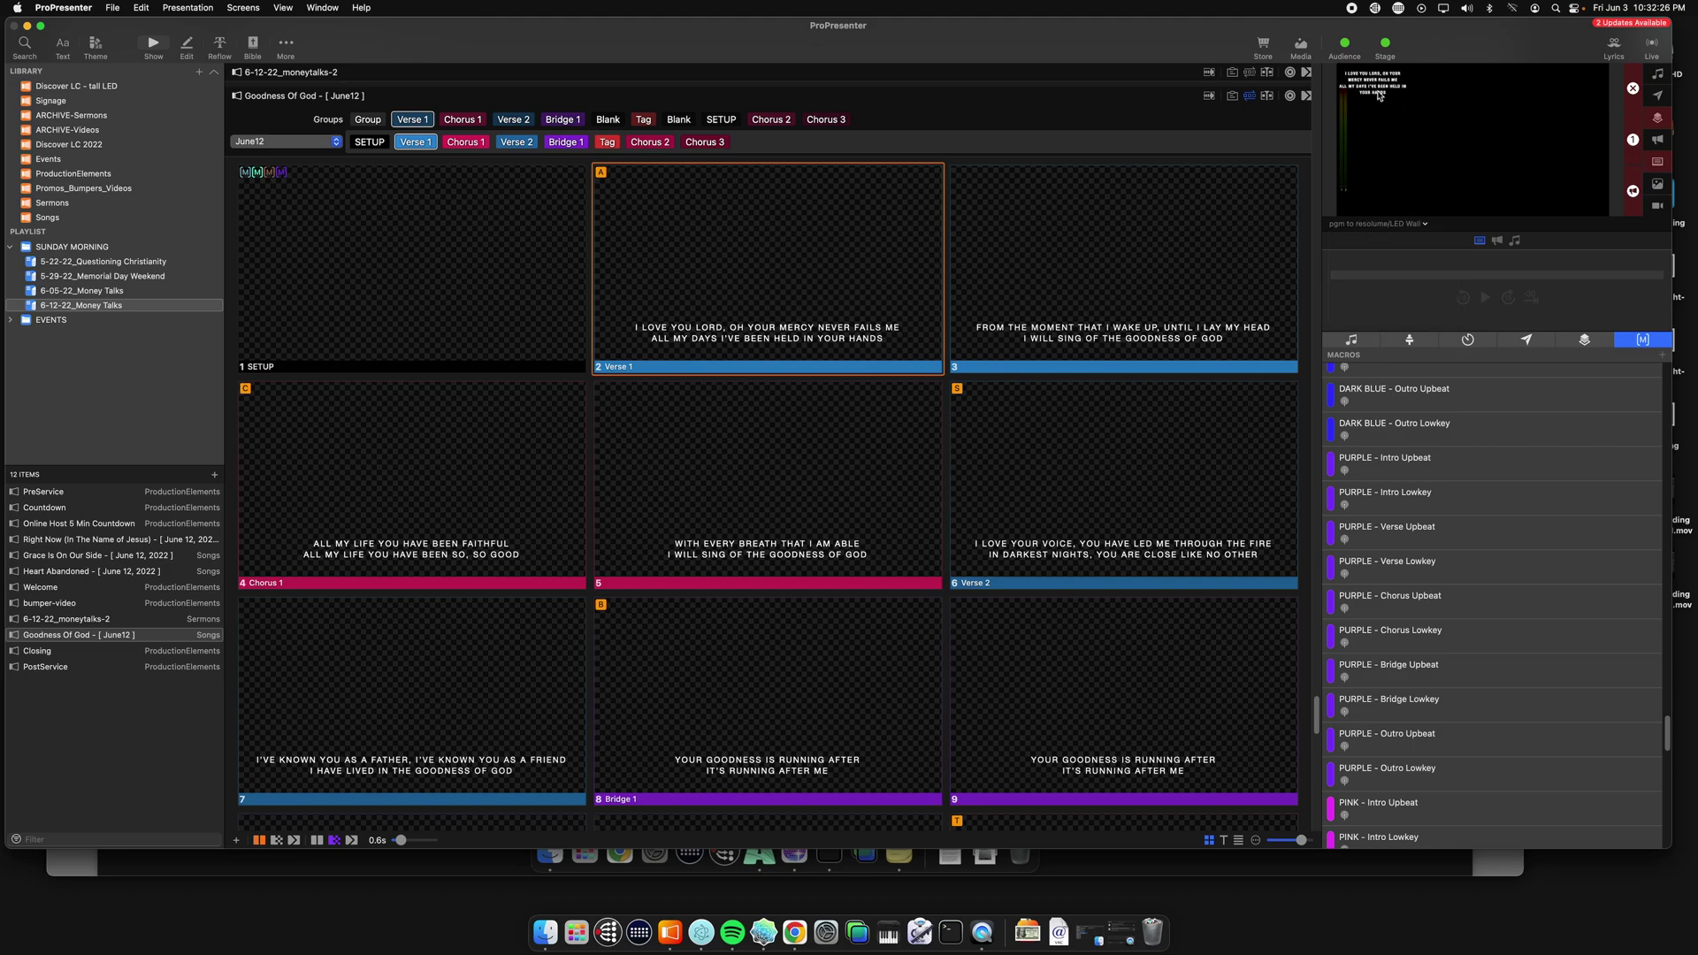
left_click(1403, 231)
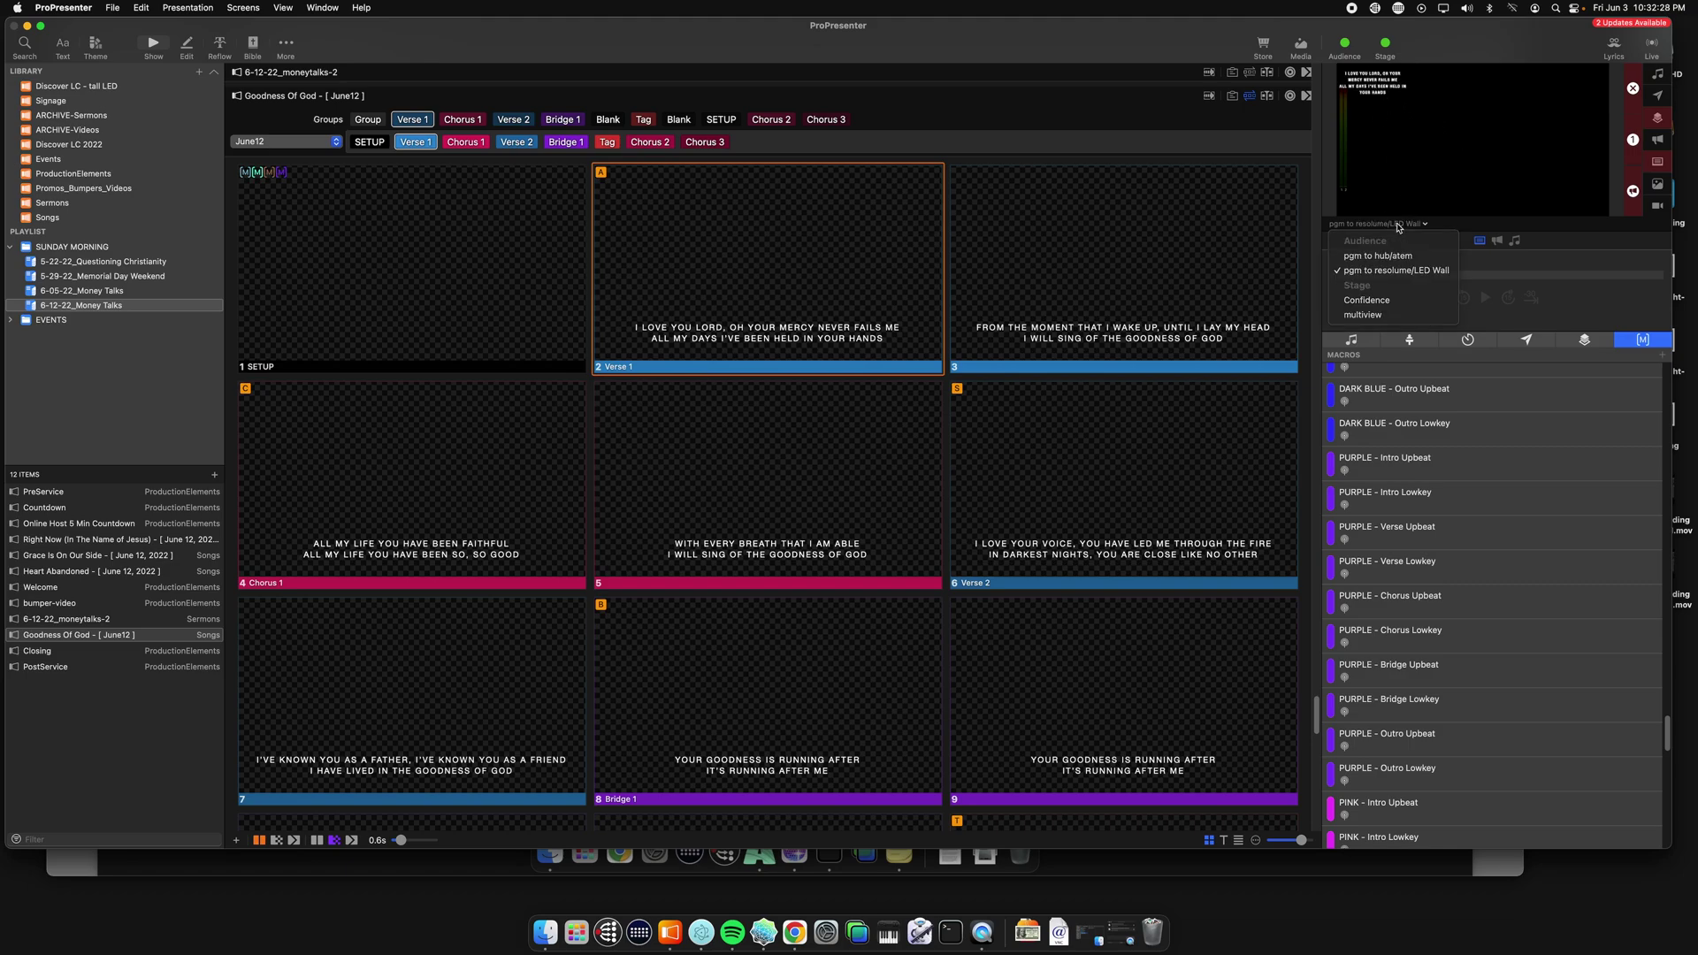
left_click(1380, 270)
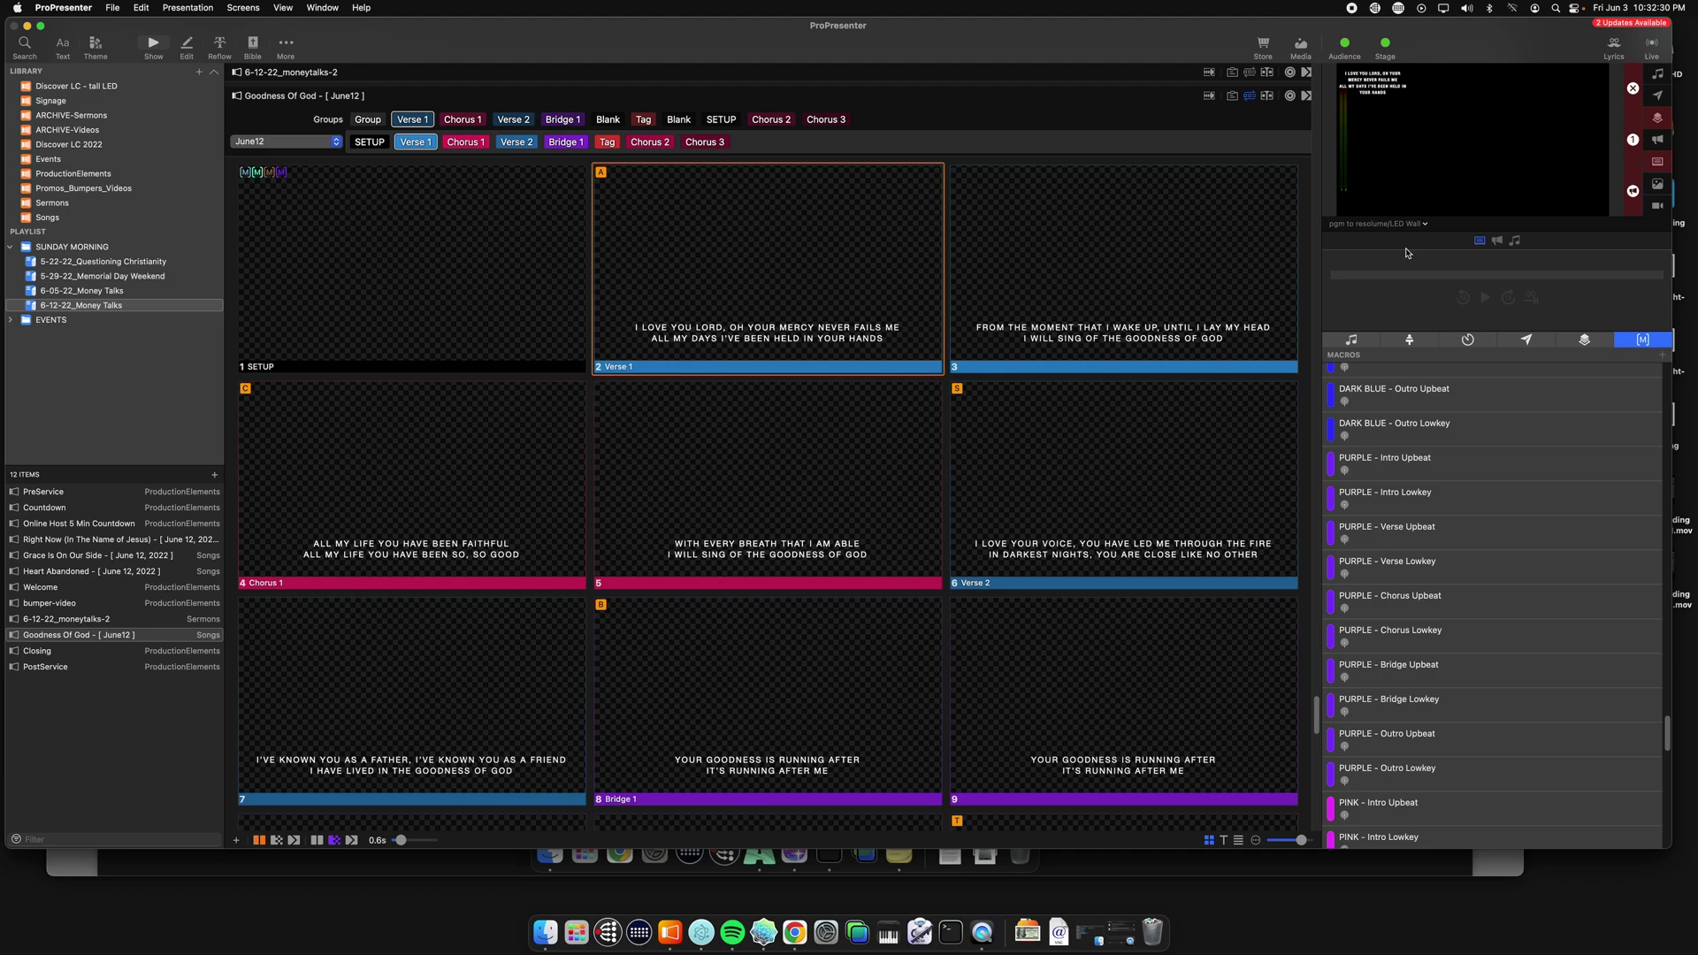
left_click(1379, 223)
left_click(1365, 301)
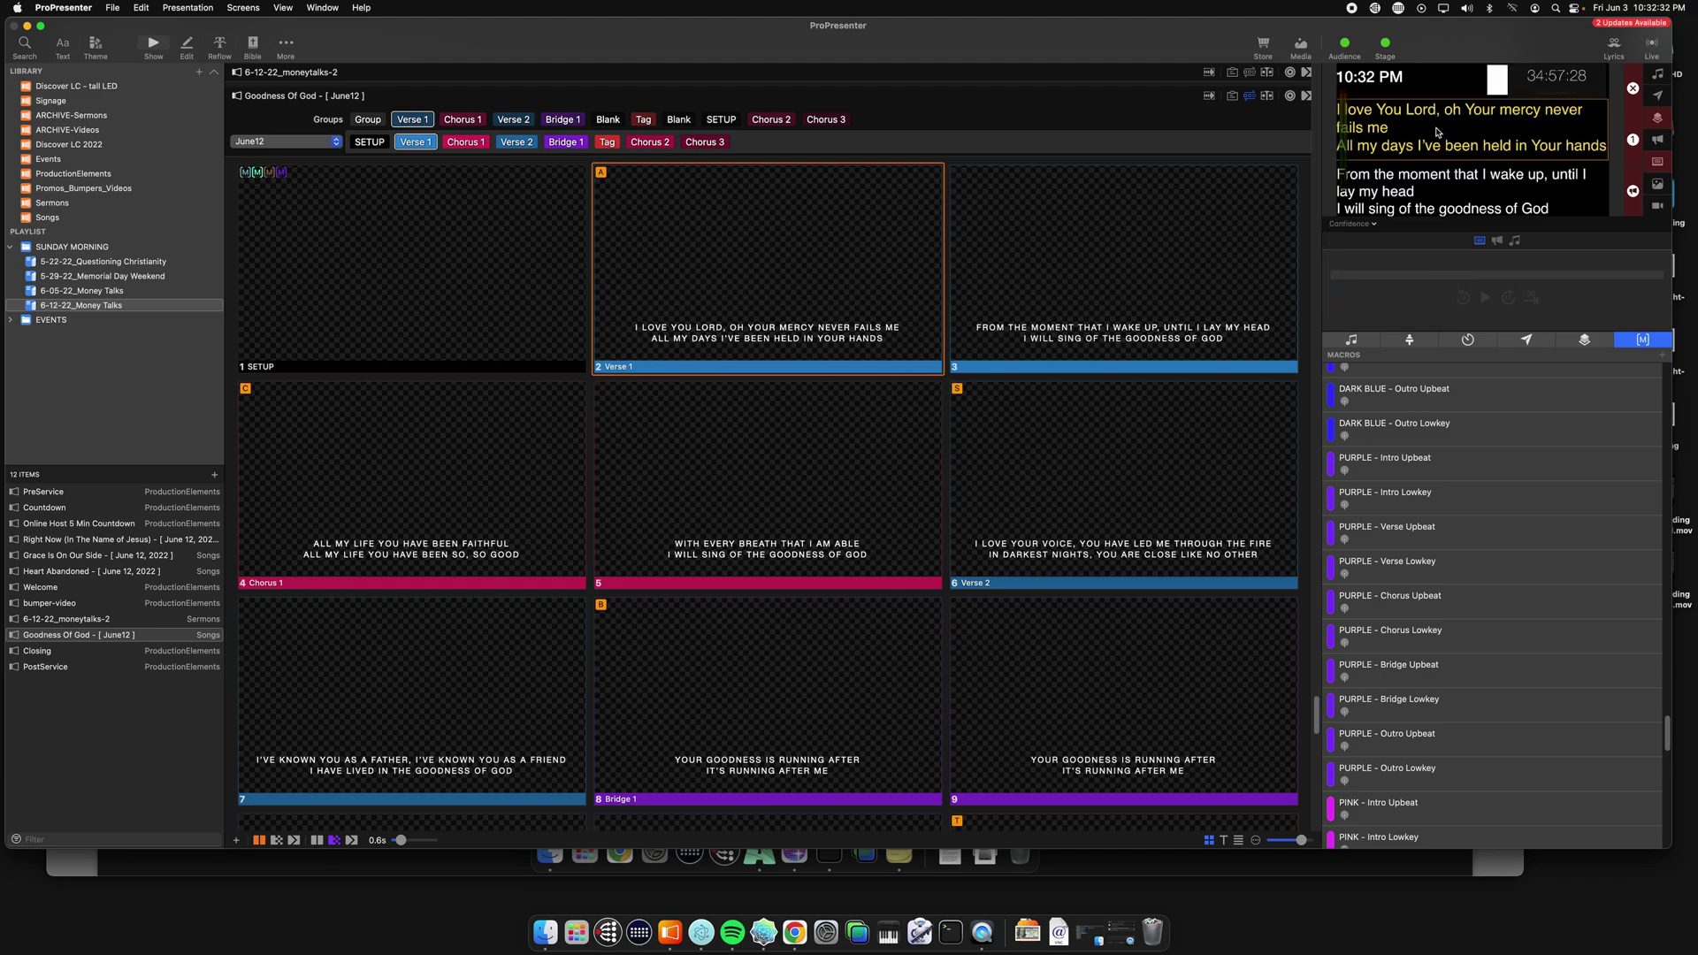
Step the live output between slides 2 and 3 of Goodness Of God.
key("Right")
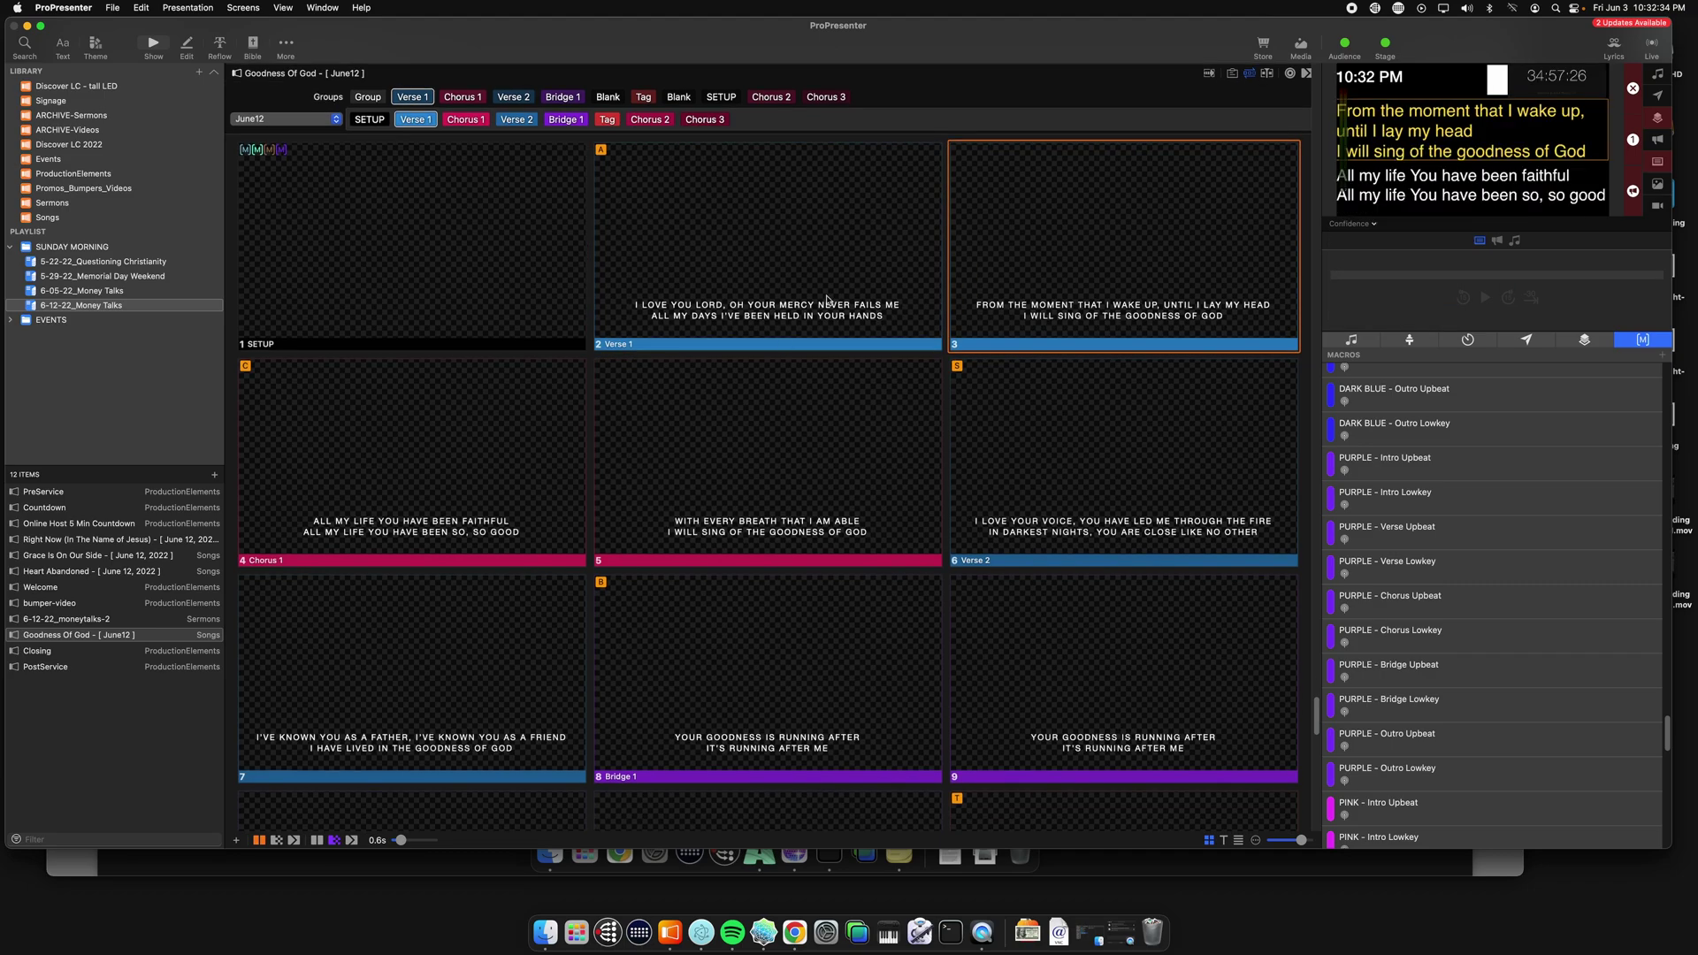
left_click(1079, 218)
scroll(352, 415, "down", 1)
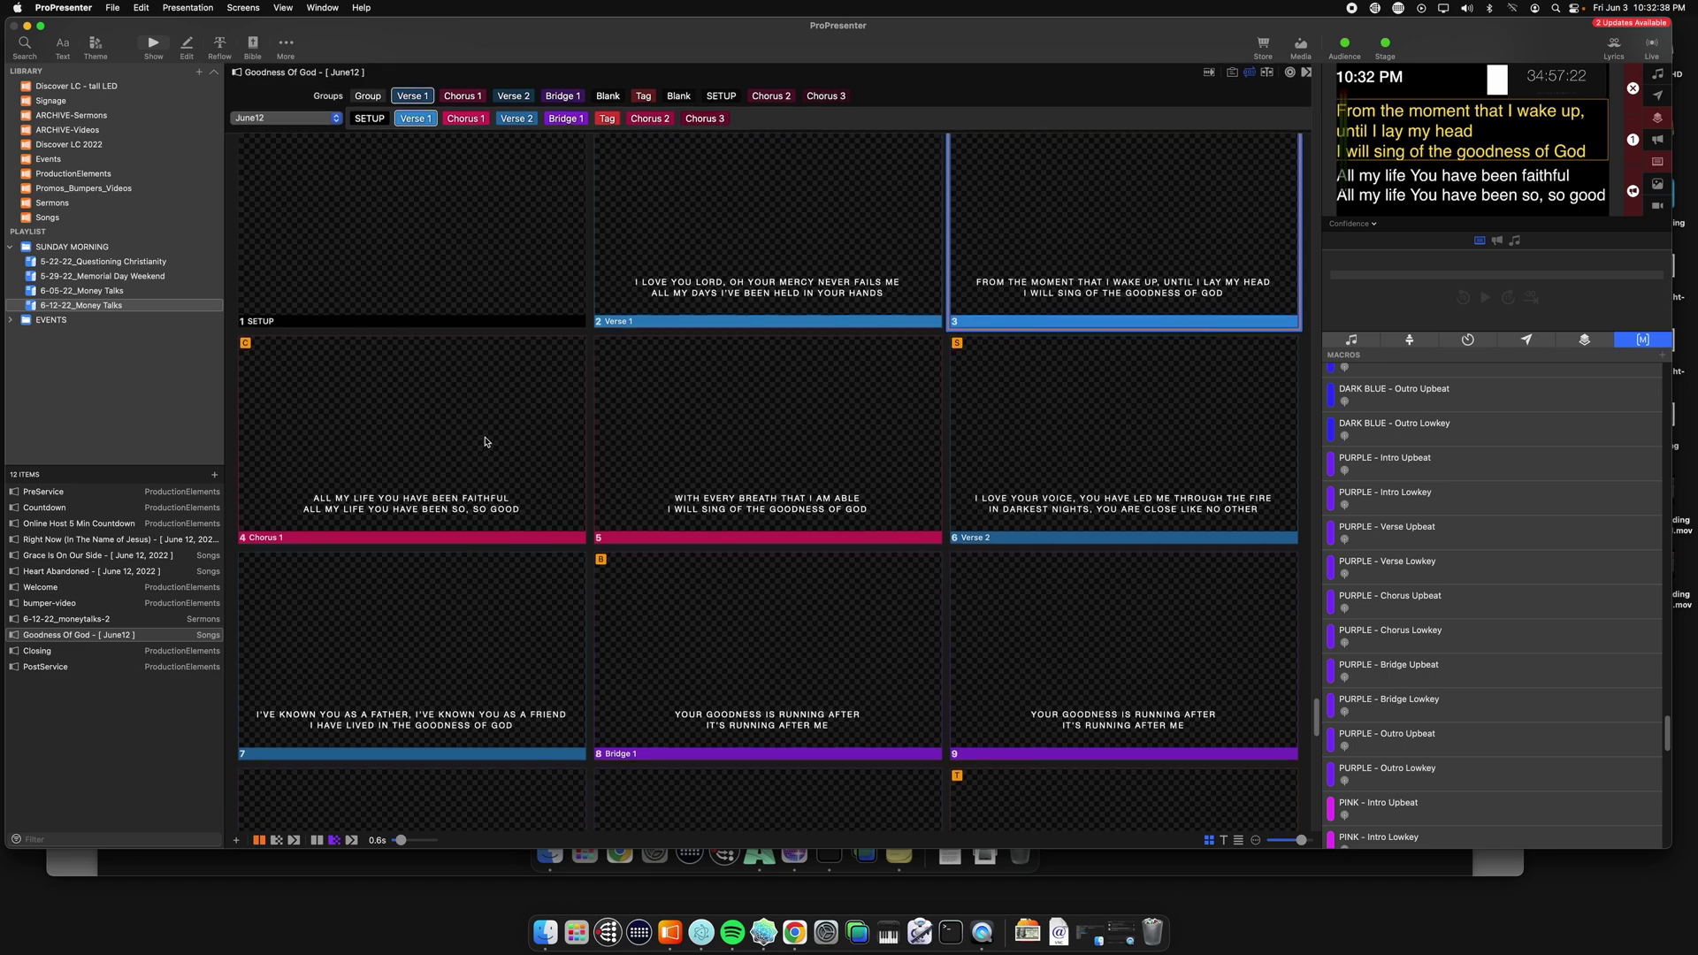
key("Left")
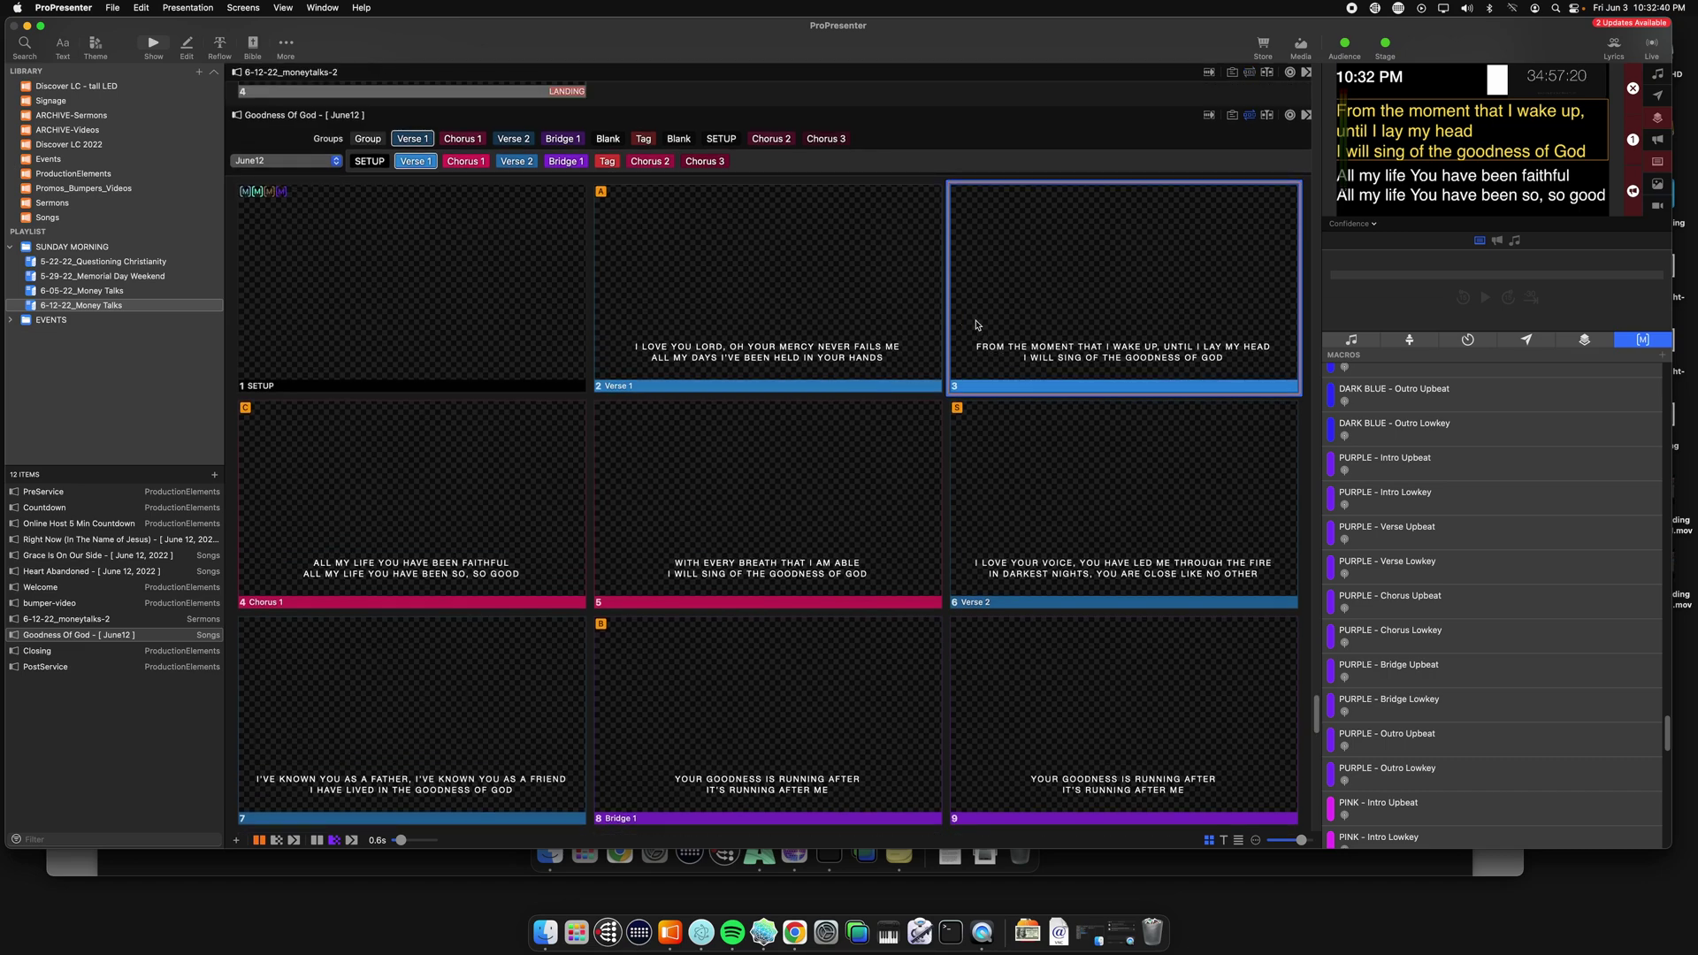
After previewing slides 2 and 3, insert a blank slide 4 after slide 3 and take it live.
left_click(1073, 213)
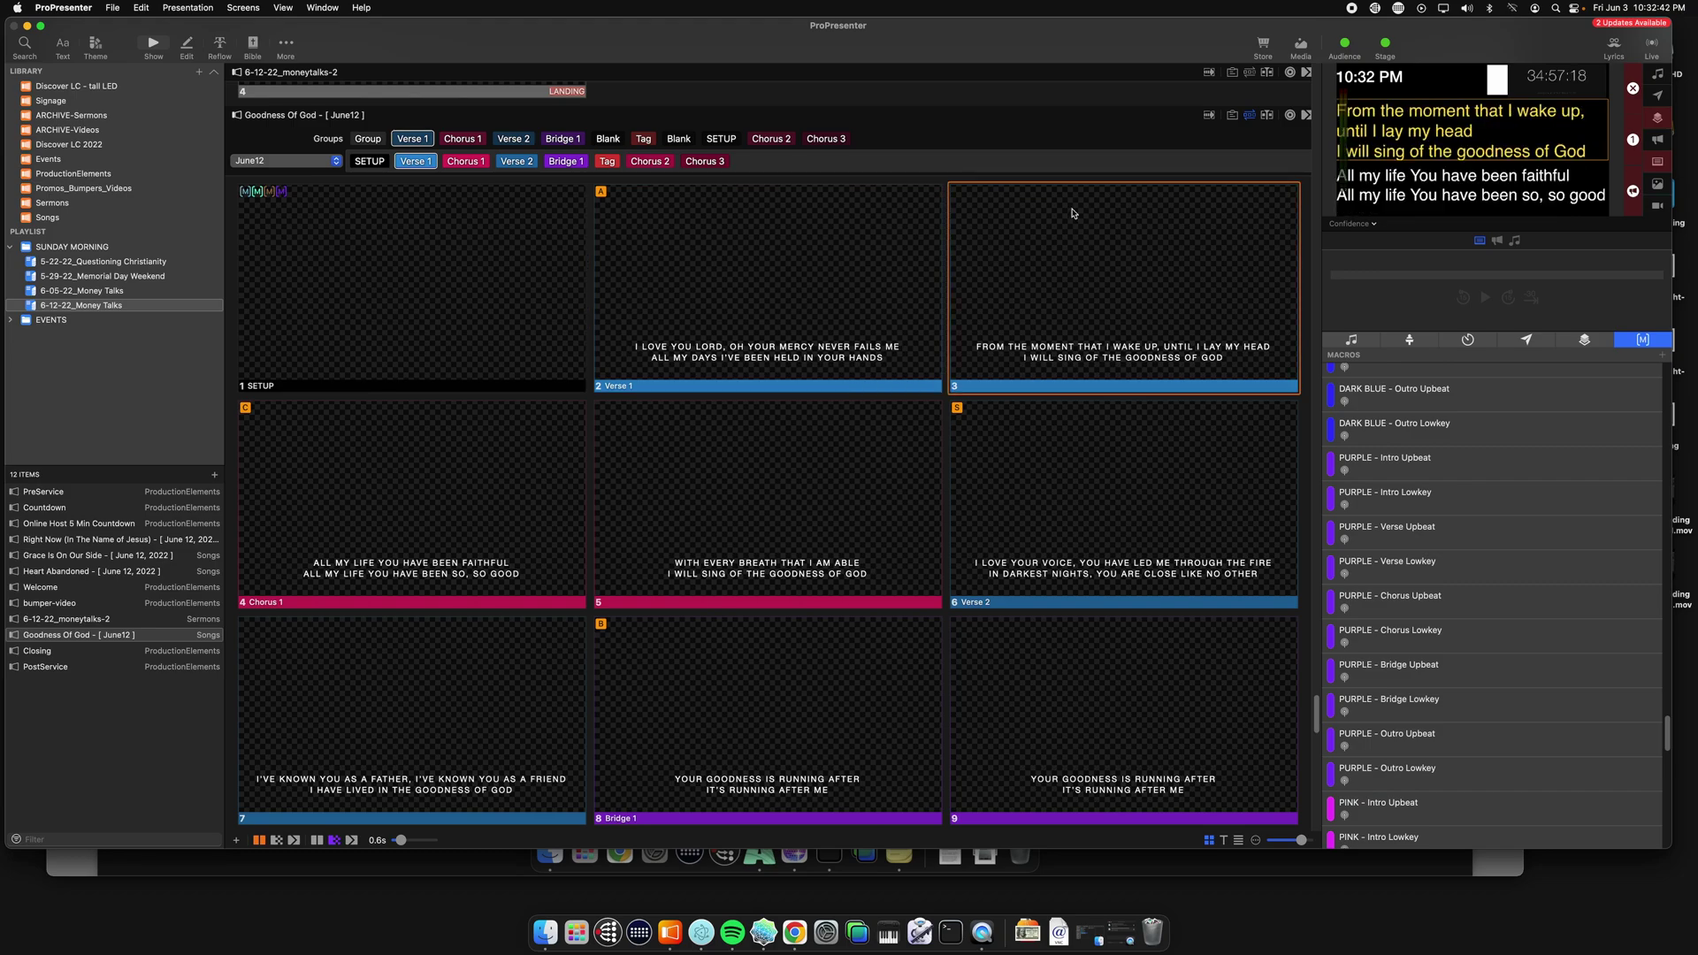
right_click(1073, 213)
left_click(1191, 199)
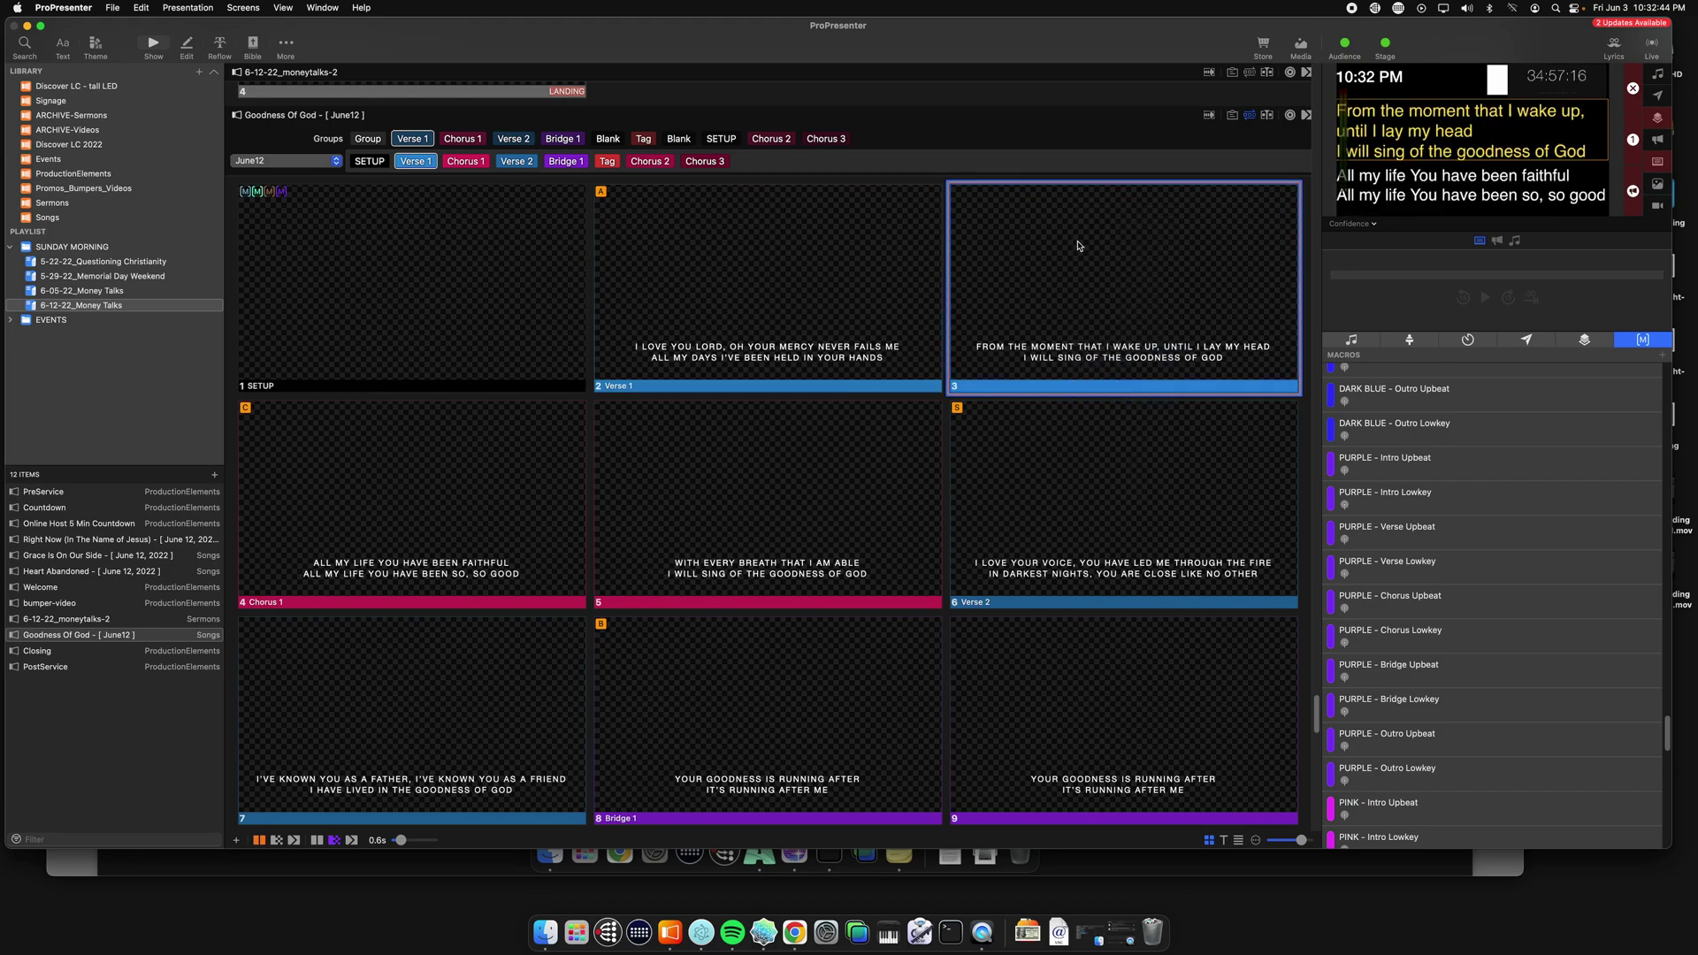
left_click(829, 250)
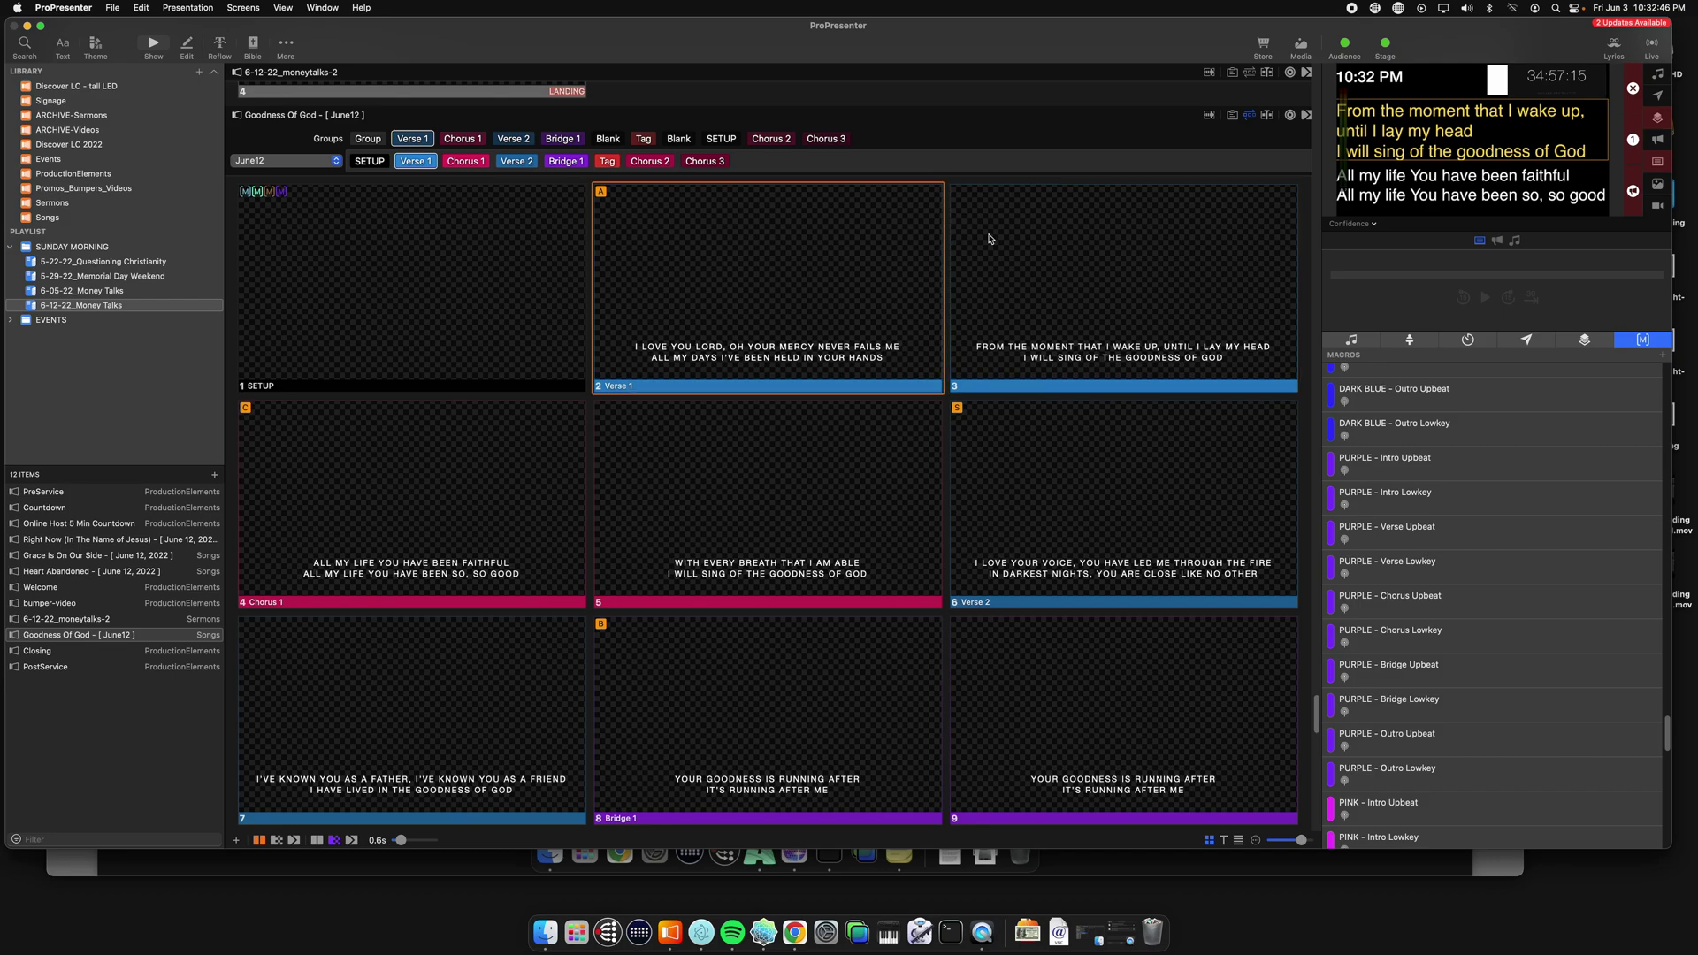
left_click(1044, 241)
left_click(1045, 245)
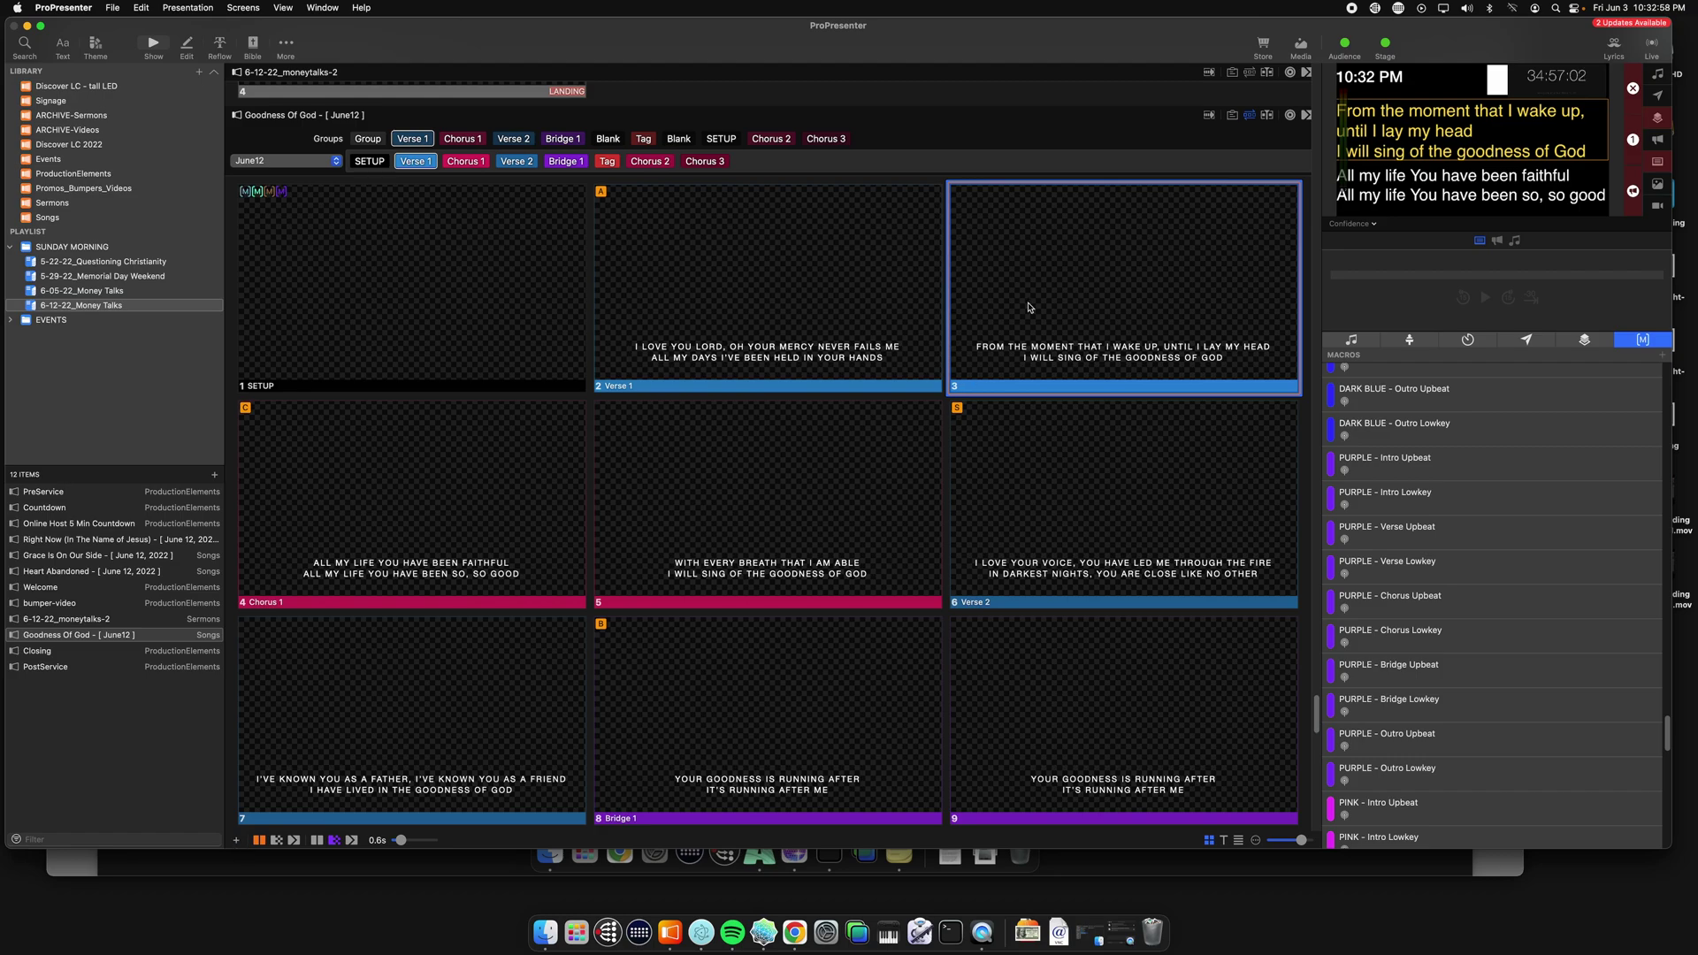
key("super+shift+n")
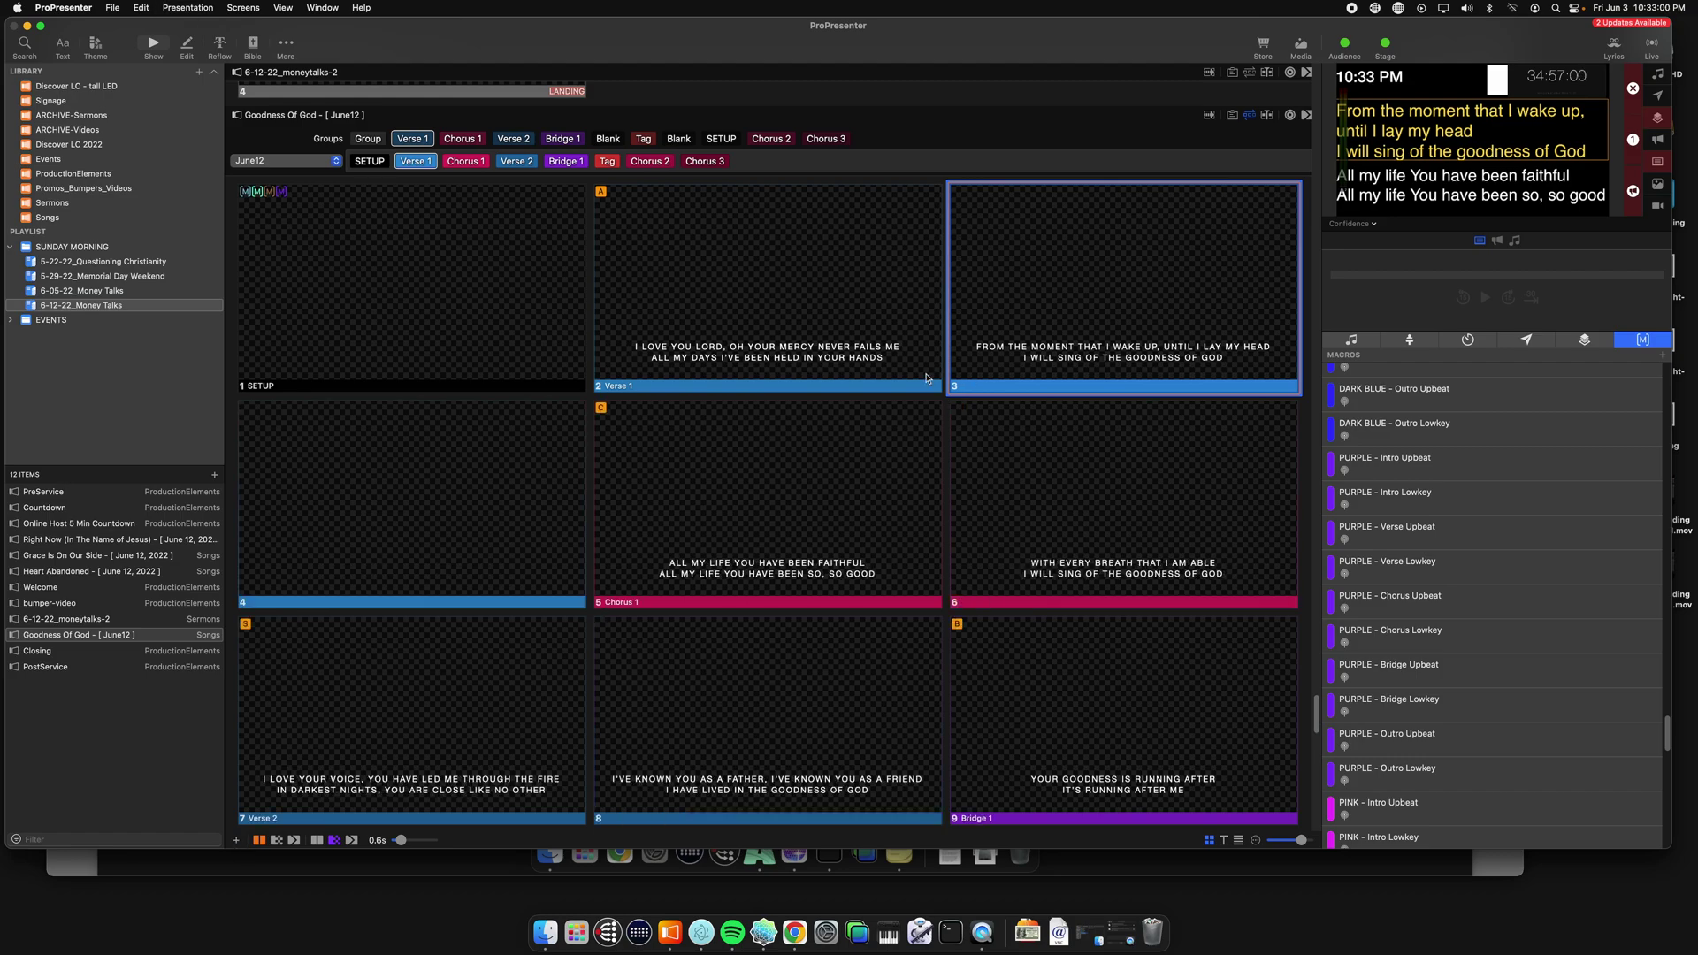
left_click(498, 481)
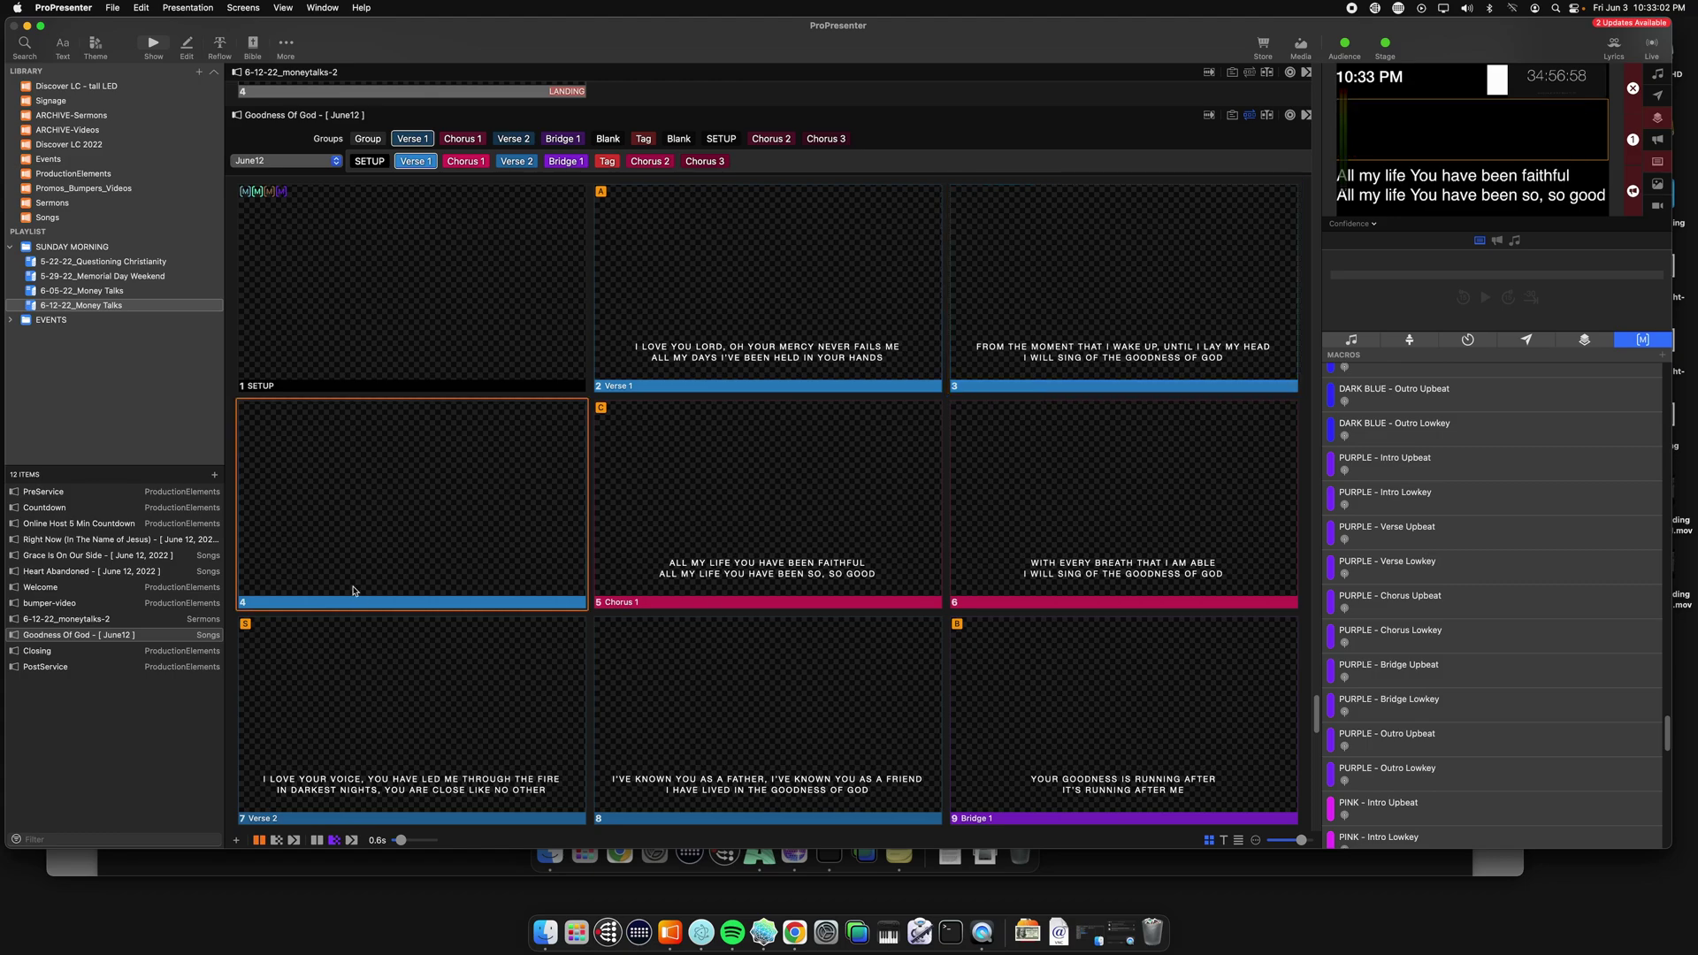
Group blank slide 4 as 'chrous light cue' and drop the PURPLE - Chorus Lowkey macro onto it.
right_click(363, 477)
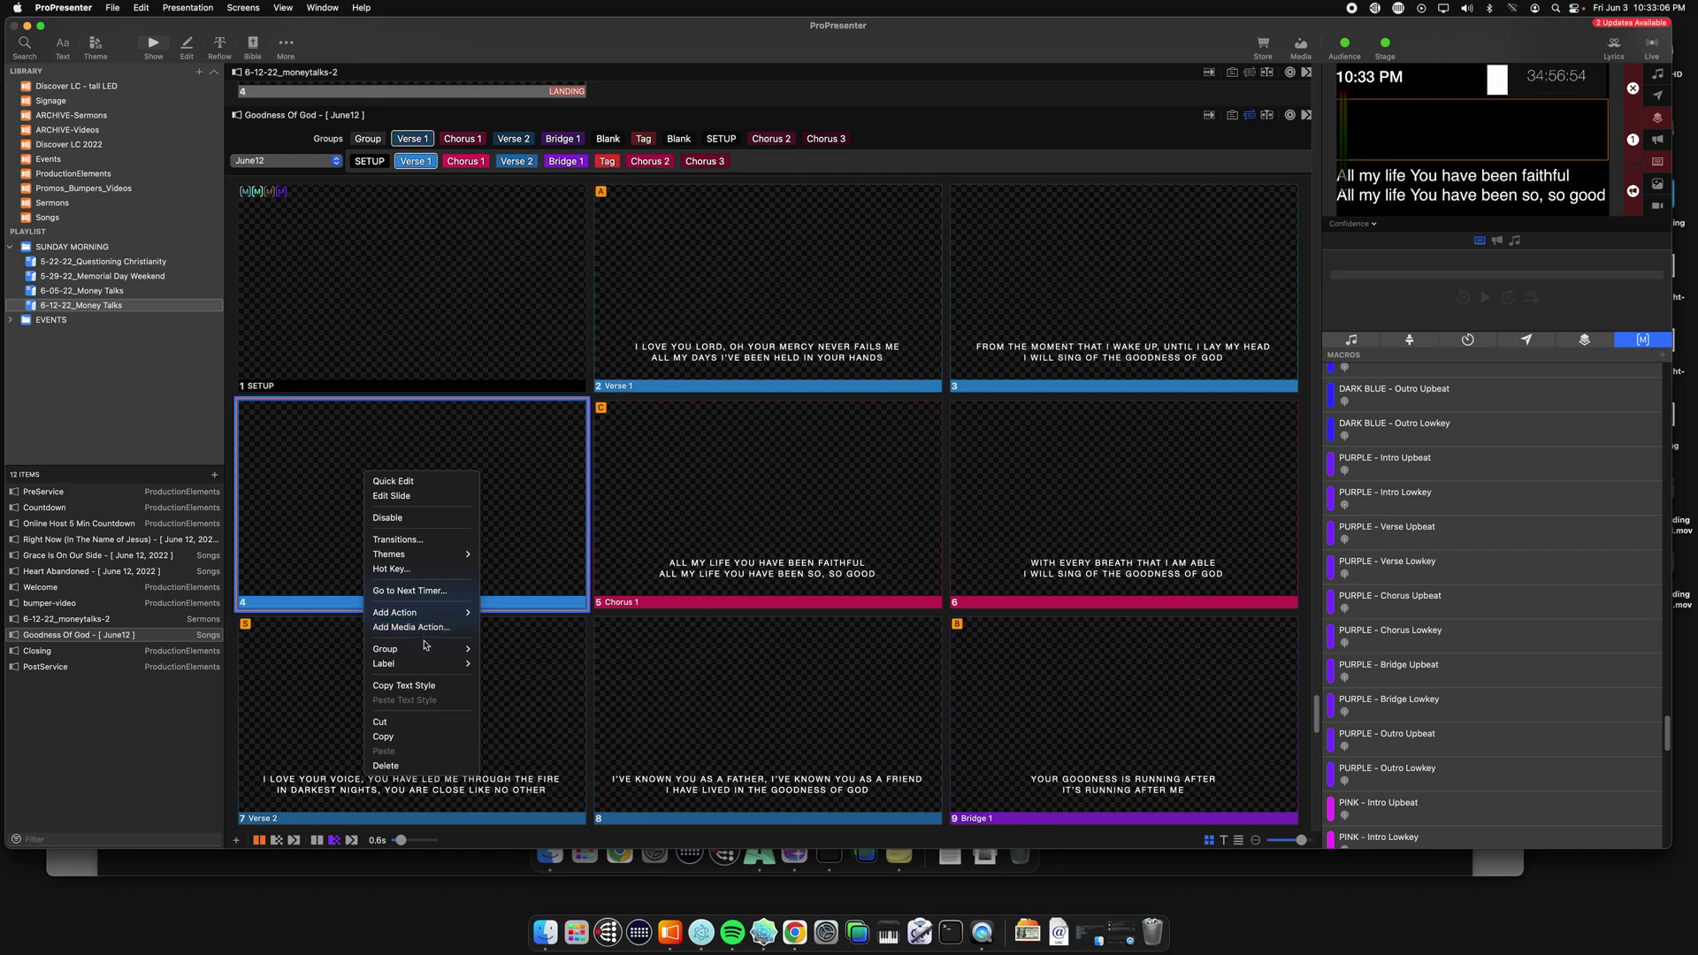
mouse_move(424, 646)
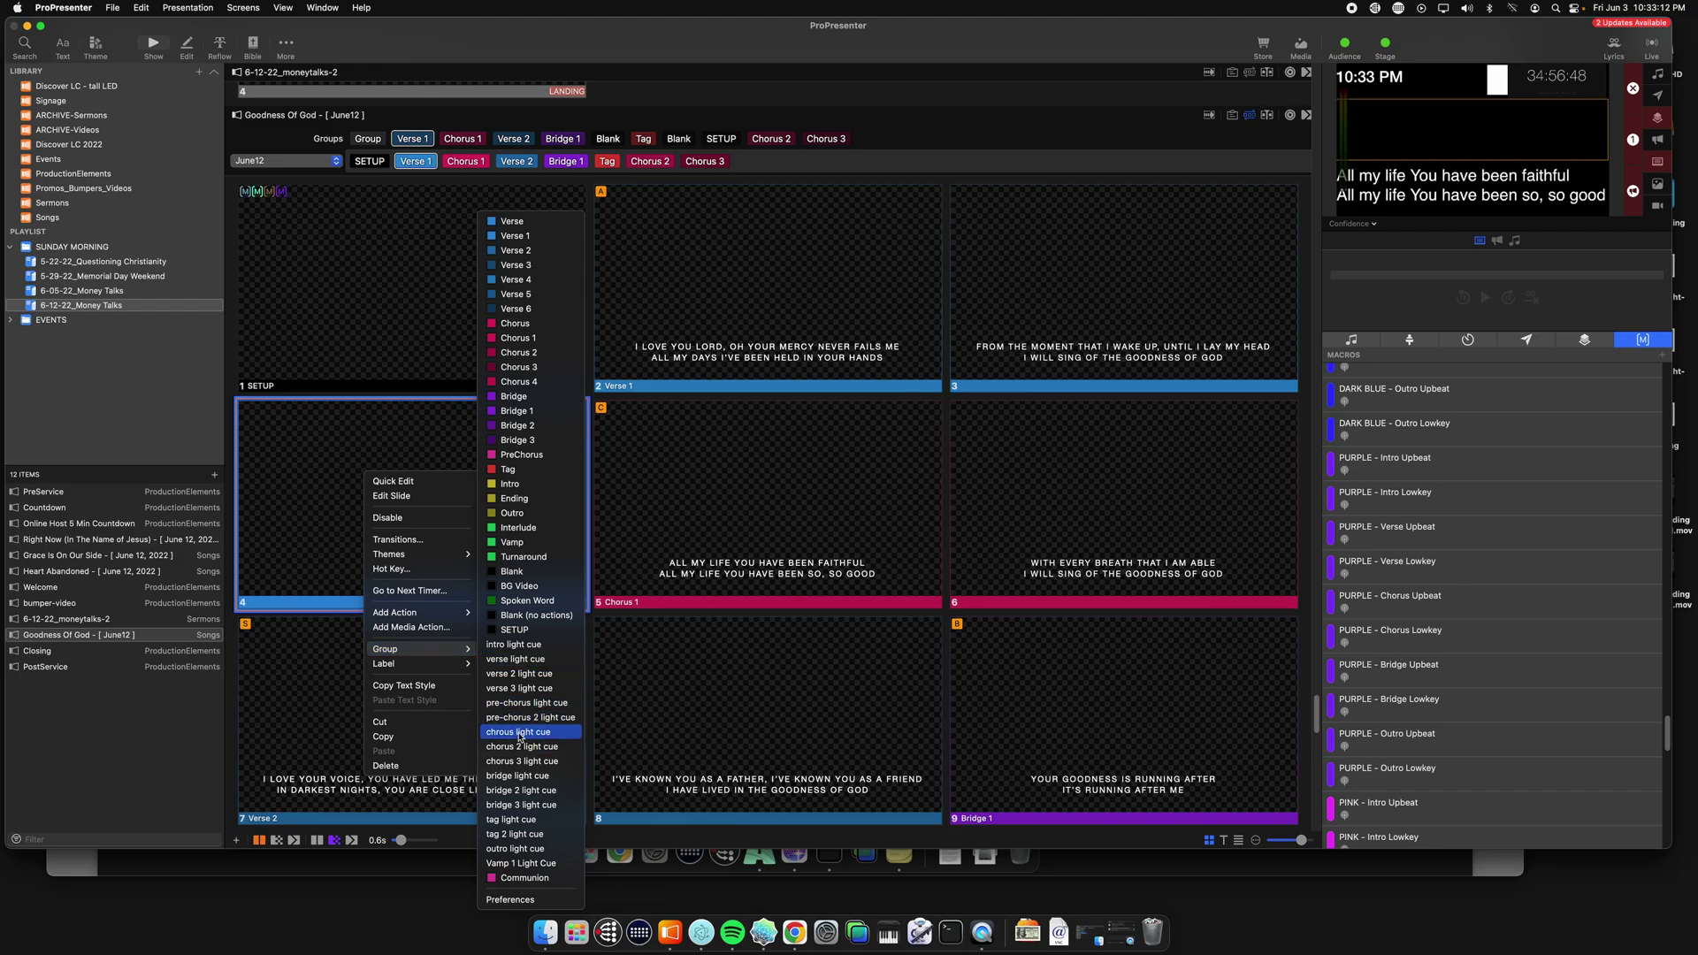
left_click(573, 455)
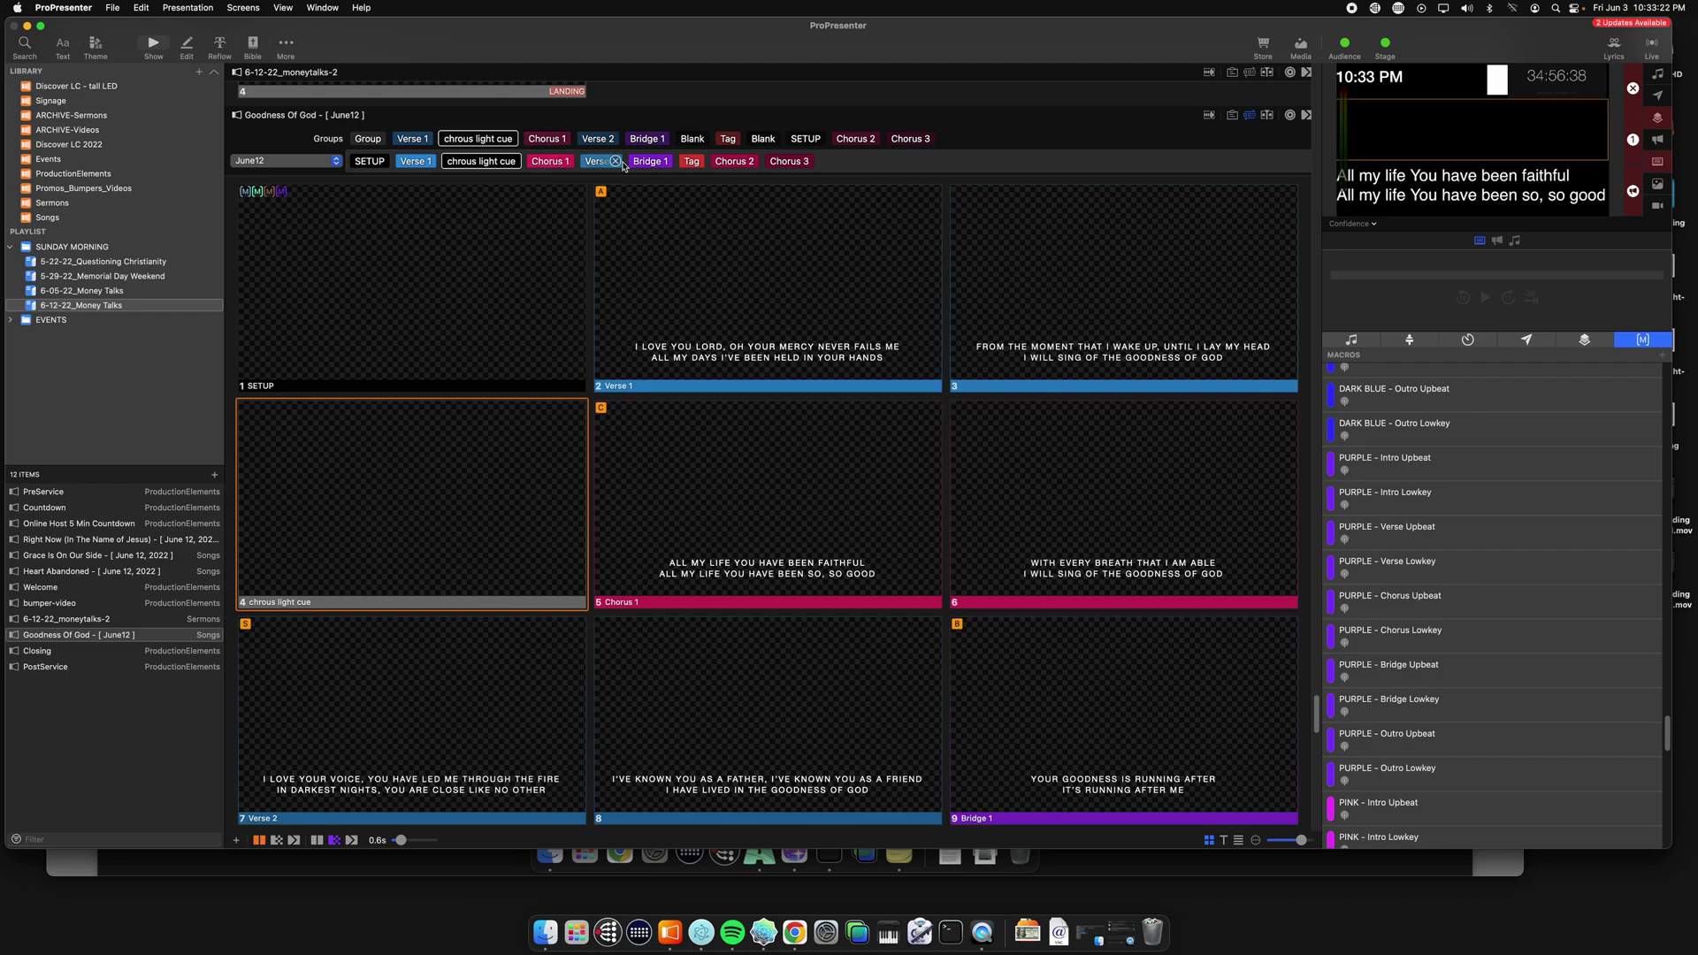
mouse_move(552, 167)
left_click_drag(1414, 636, 466, 457)
Run the show live from SETUP through the chrous light cue to slide 6, 'With every breath that I am able'.
left_click(412, 322)
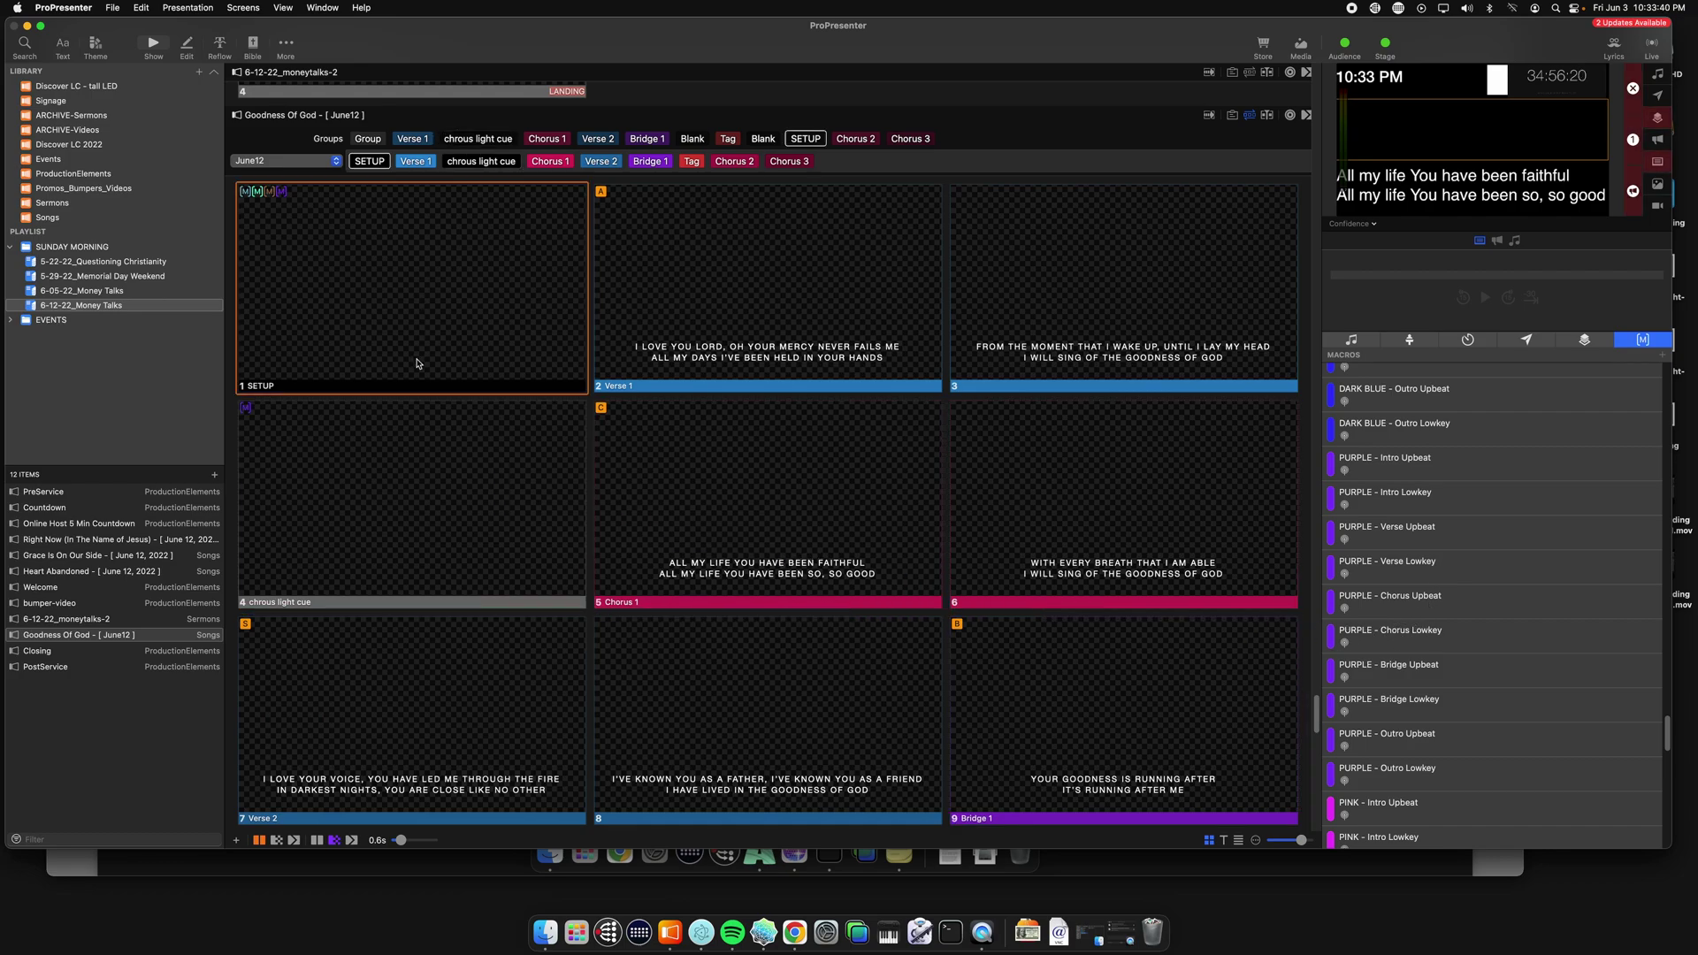
key("Down")
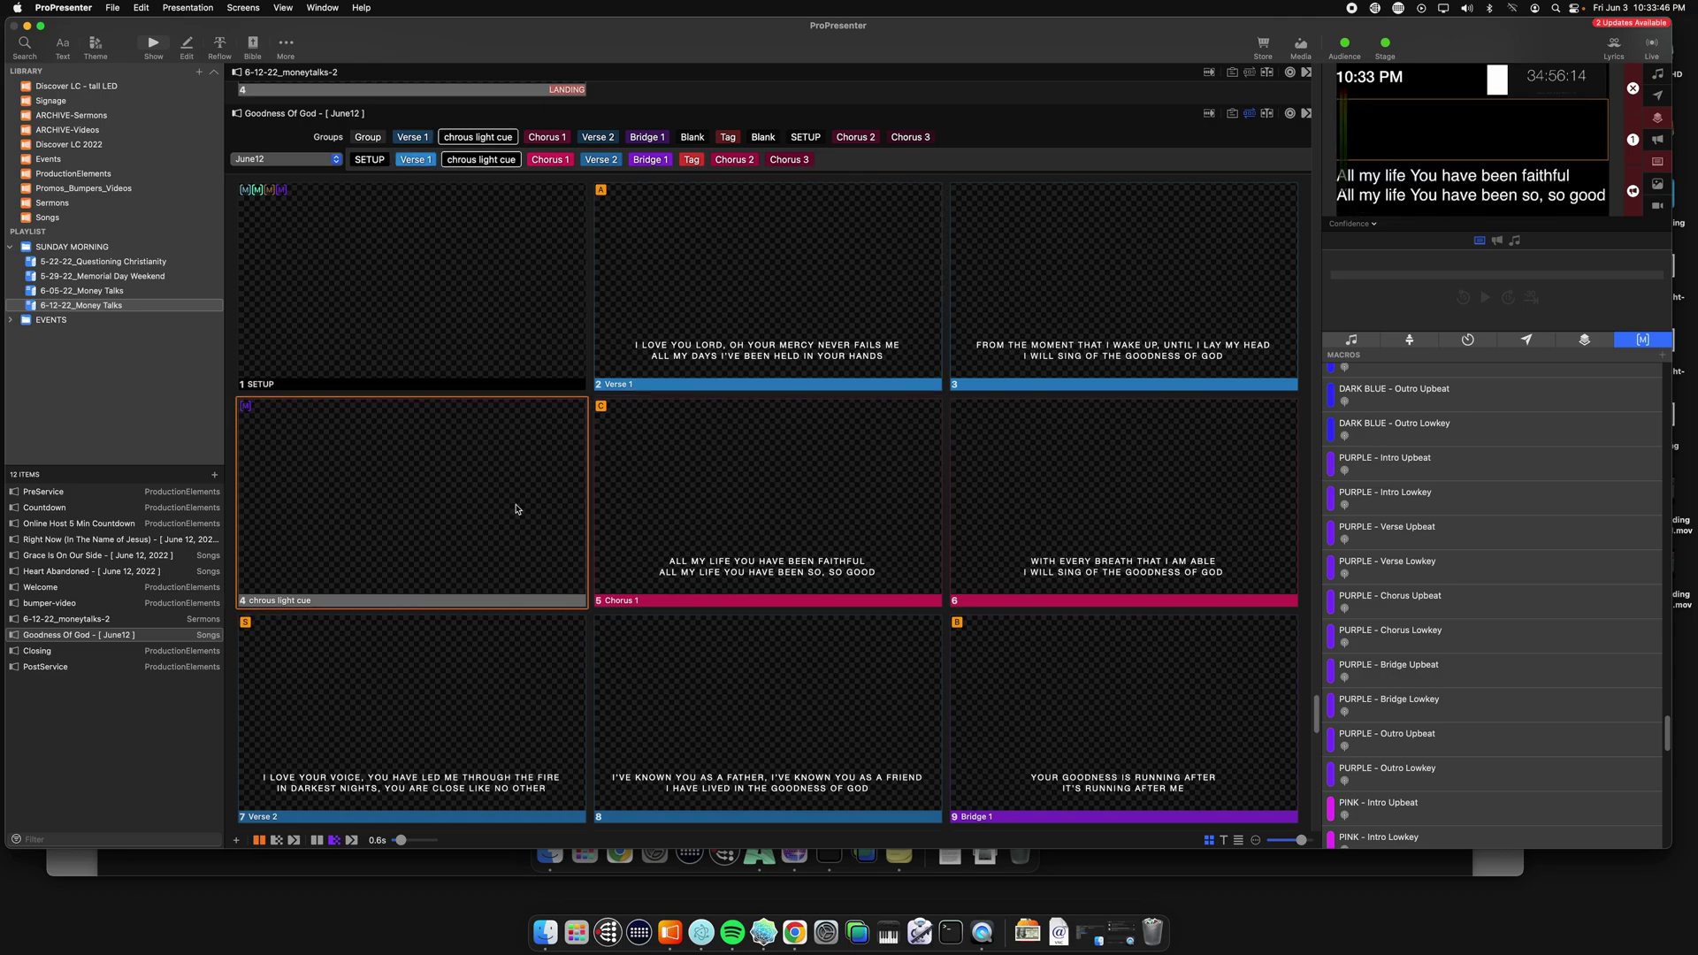
scroll(433, 481, "down", 2)
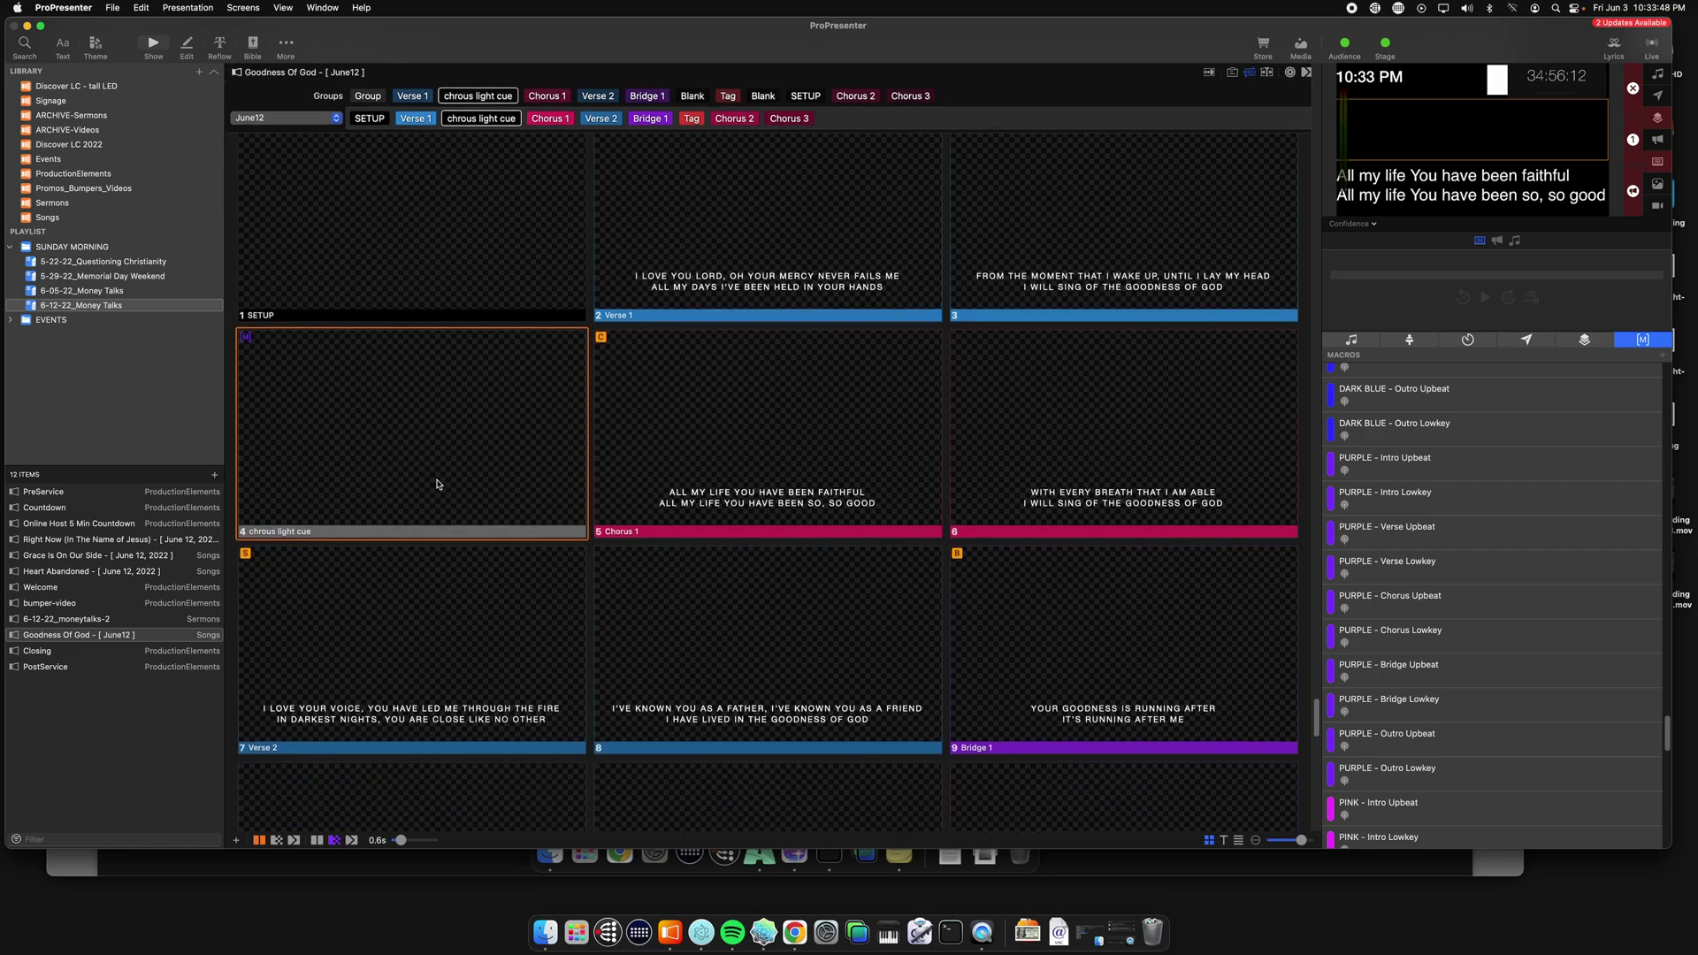
left_click(830, 483)
key("Right")
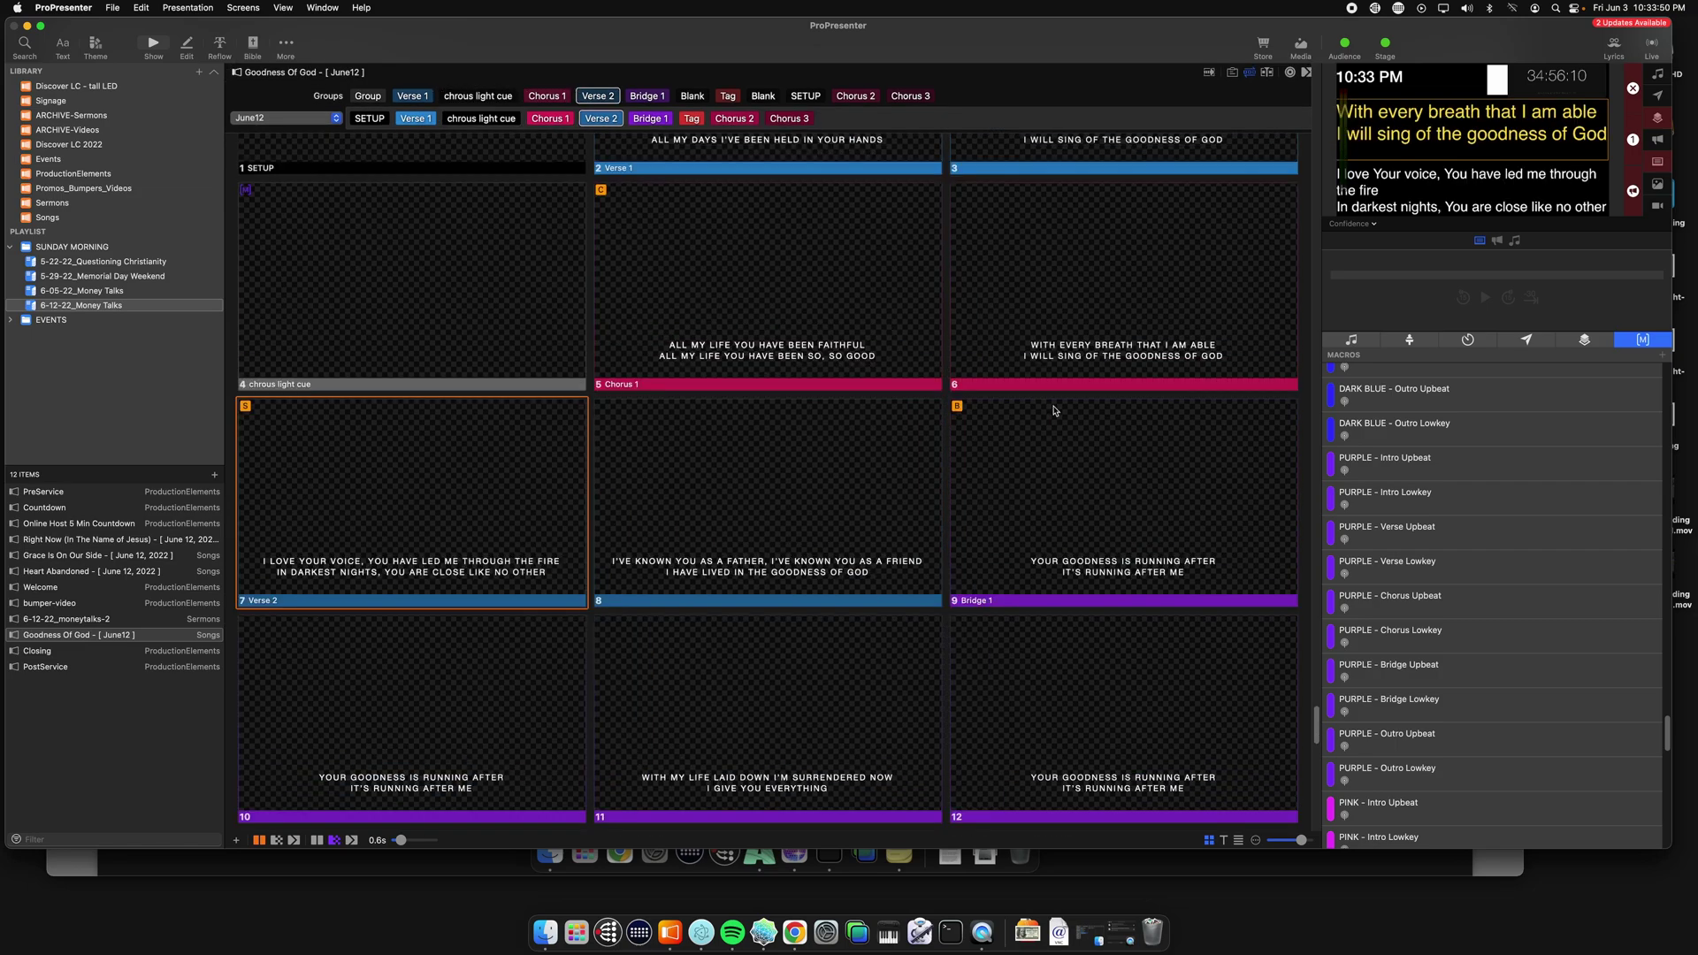
key("Right")
left_click(1031, 287)
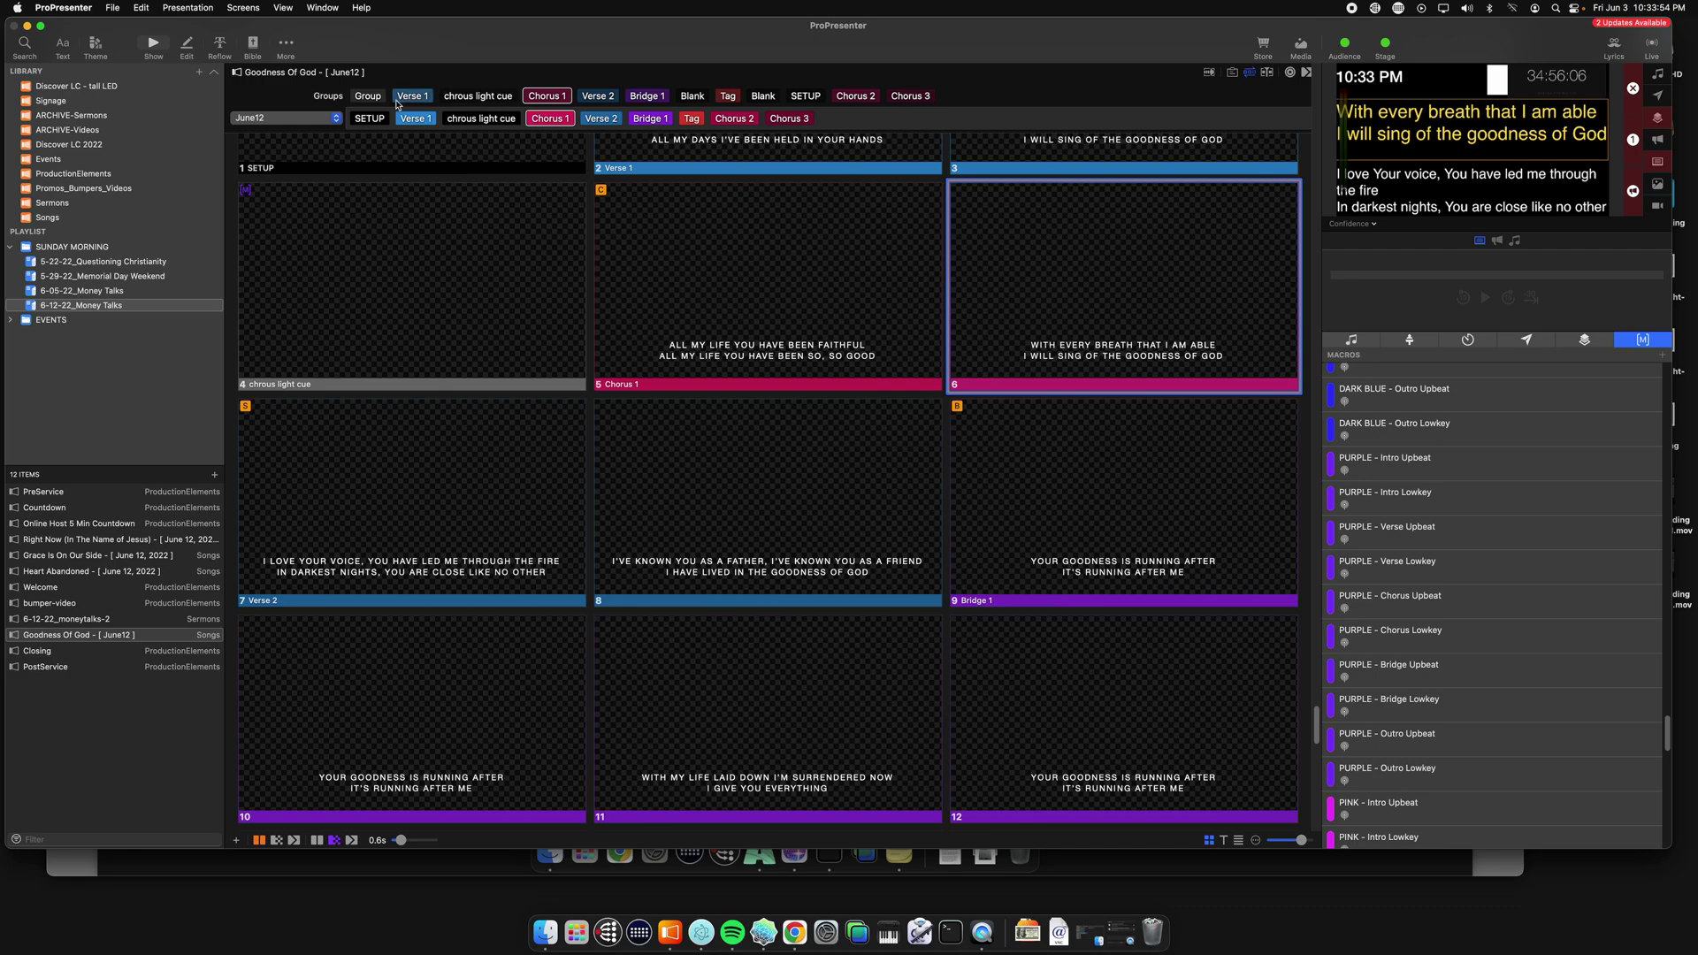
Insert a blank slide 7 after slide 6 and group it as 'verse 2 light cue'.
mouse_move(367, 121)
left_click(1035, 276)
key("super+shift+n")
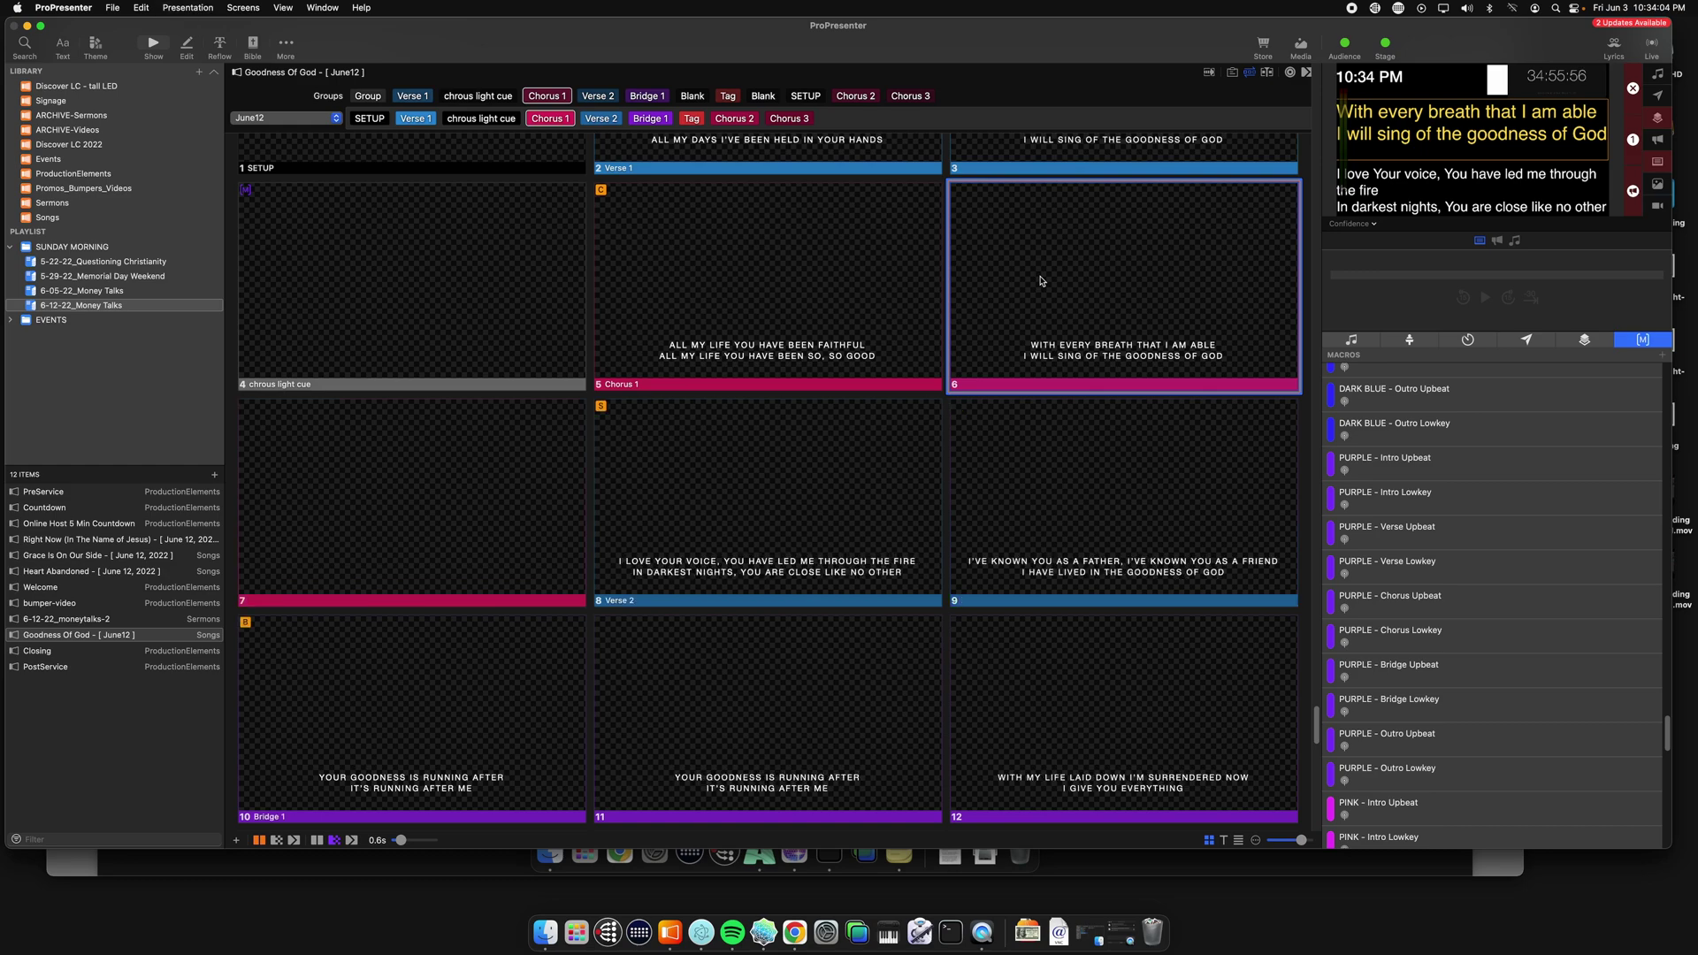
right_click(440, 521)
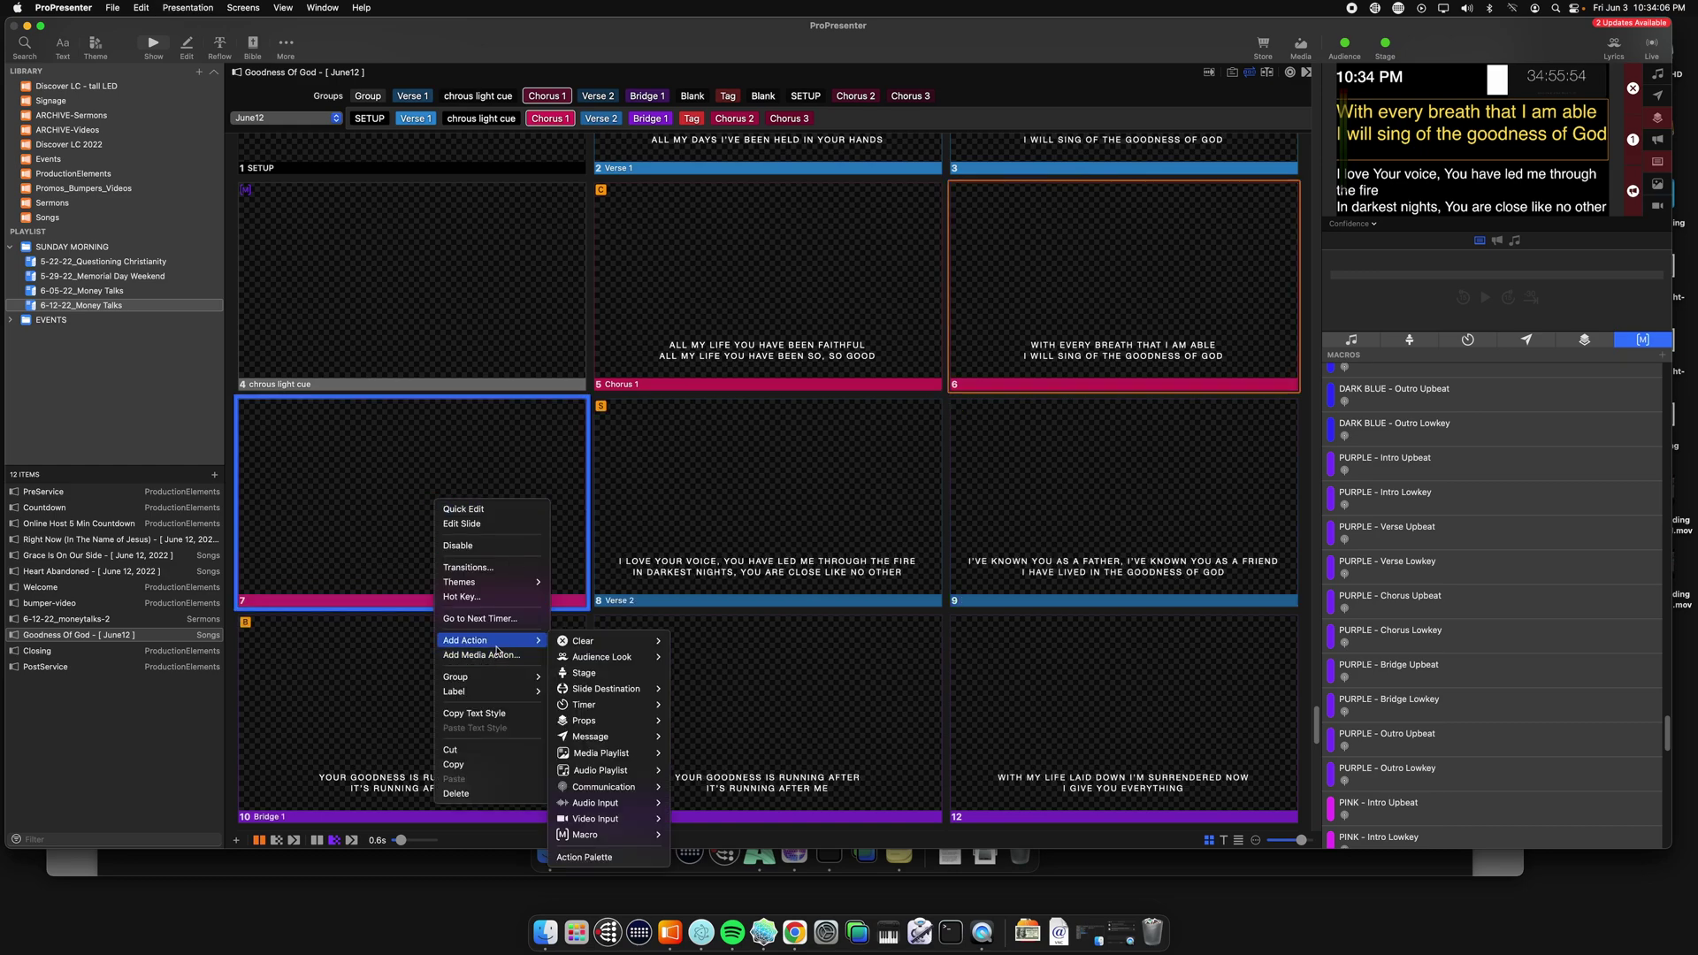
mouse_move(520, 679)
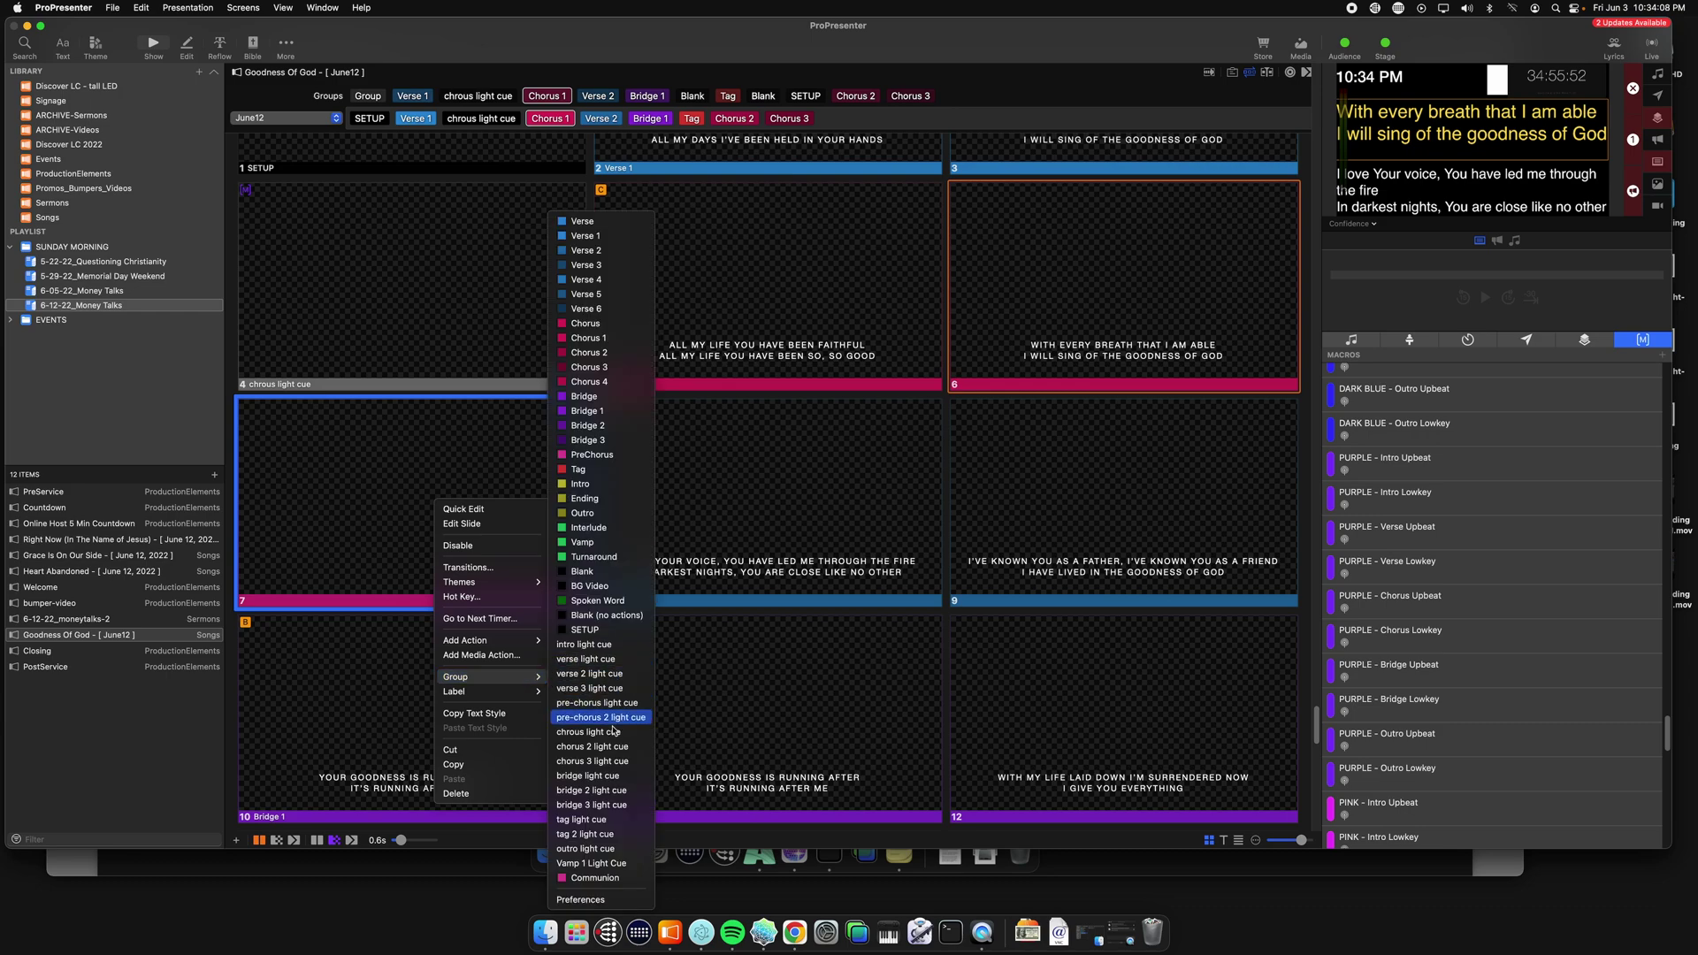
left_click(601, 675)
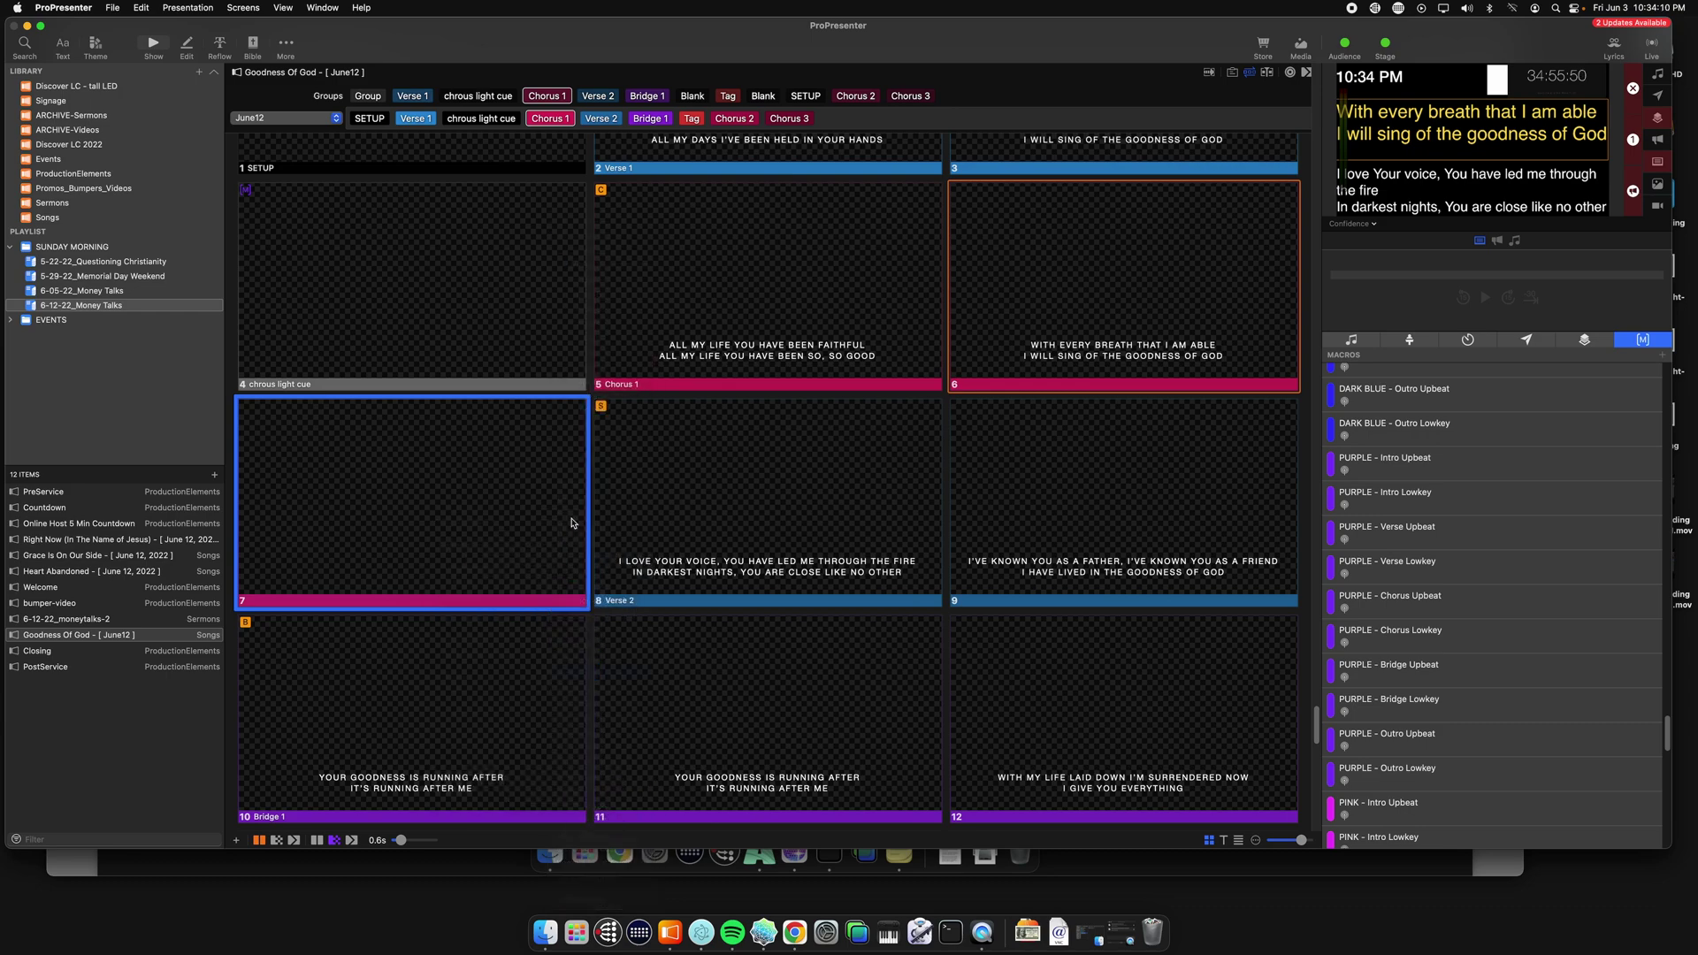
Take the verse 2 light cue slide live and advance into Verse 2.
left_click(367, 539)
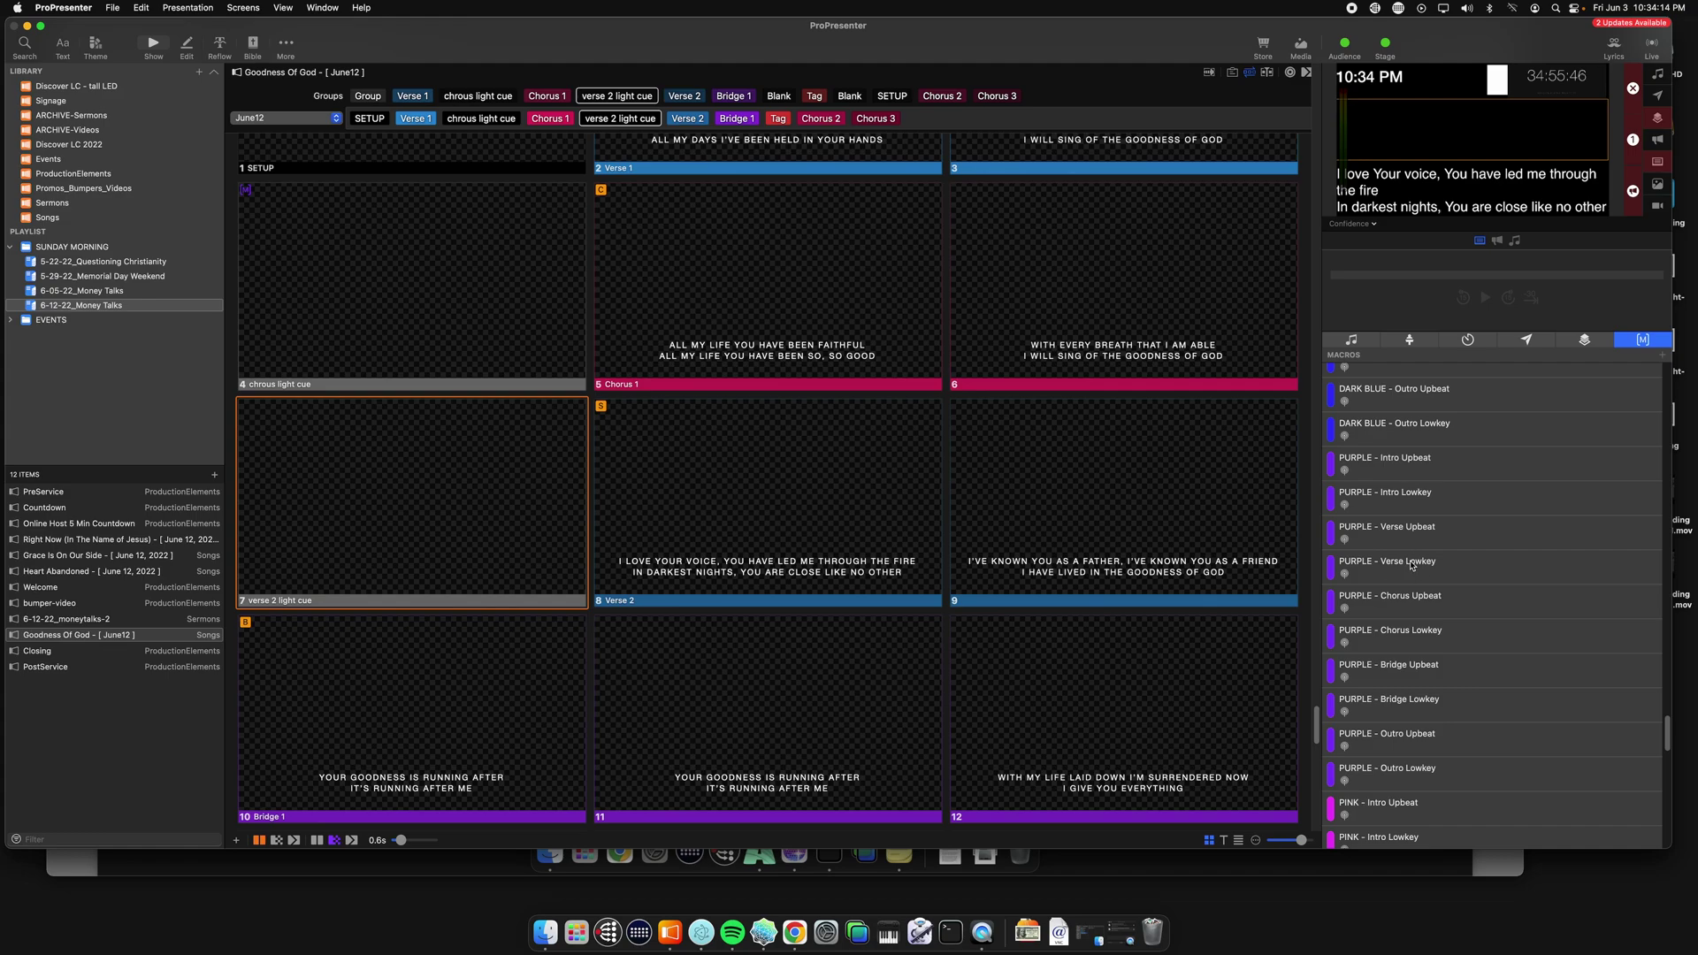
scroll(377, 477, "down", 2)
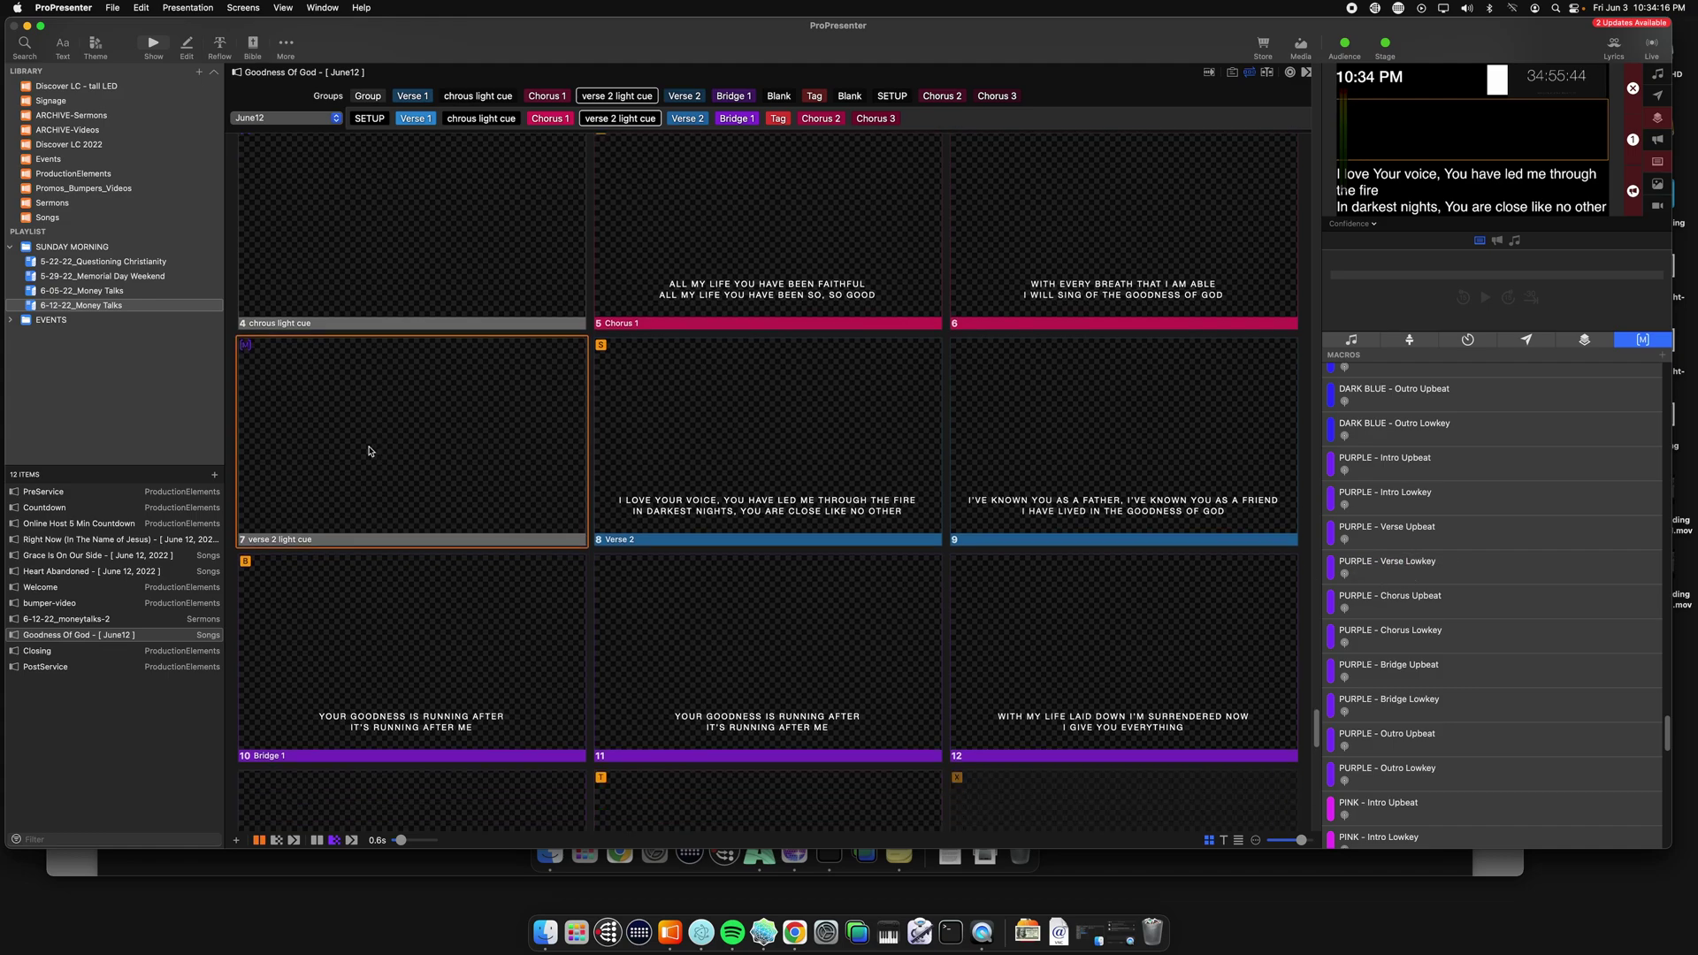
scroll(389, 440, "up", 1)
key("Right")
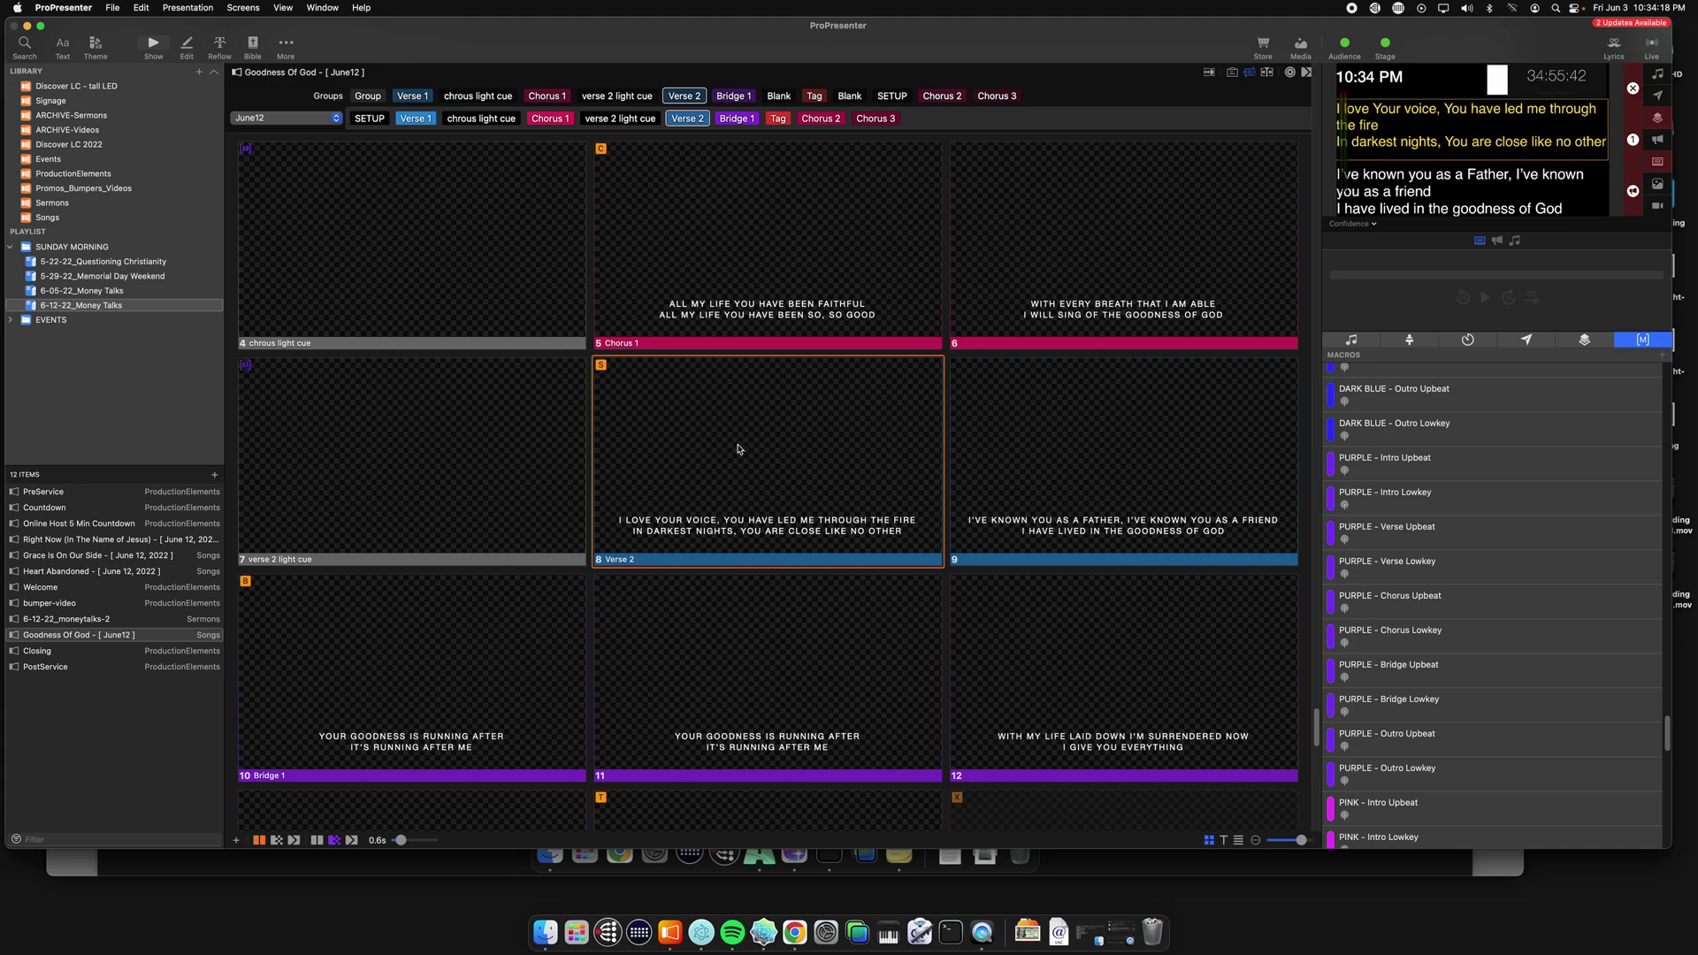
Insert a blank slide 10 after slide 9.
scroll(708, 442, "down", 5)
key("Right")
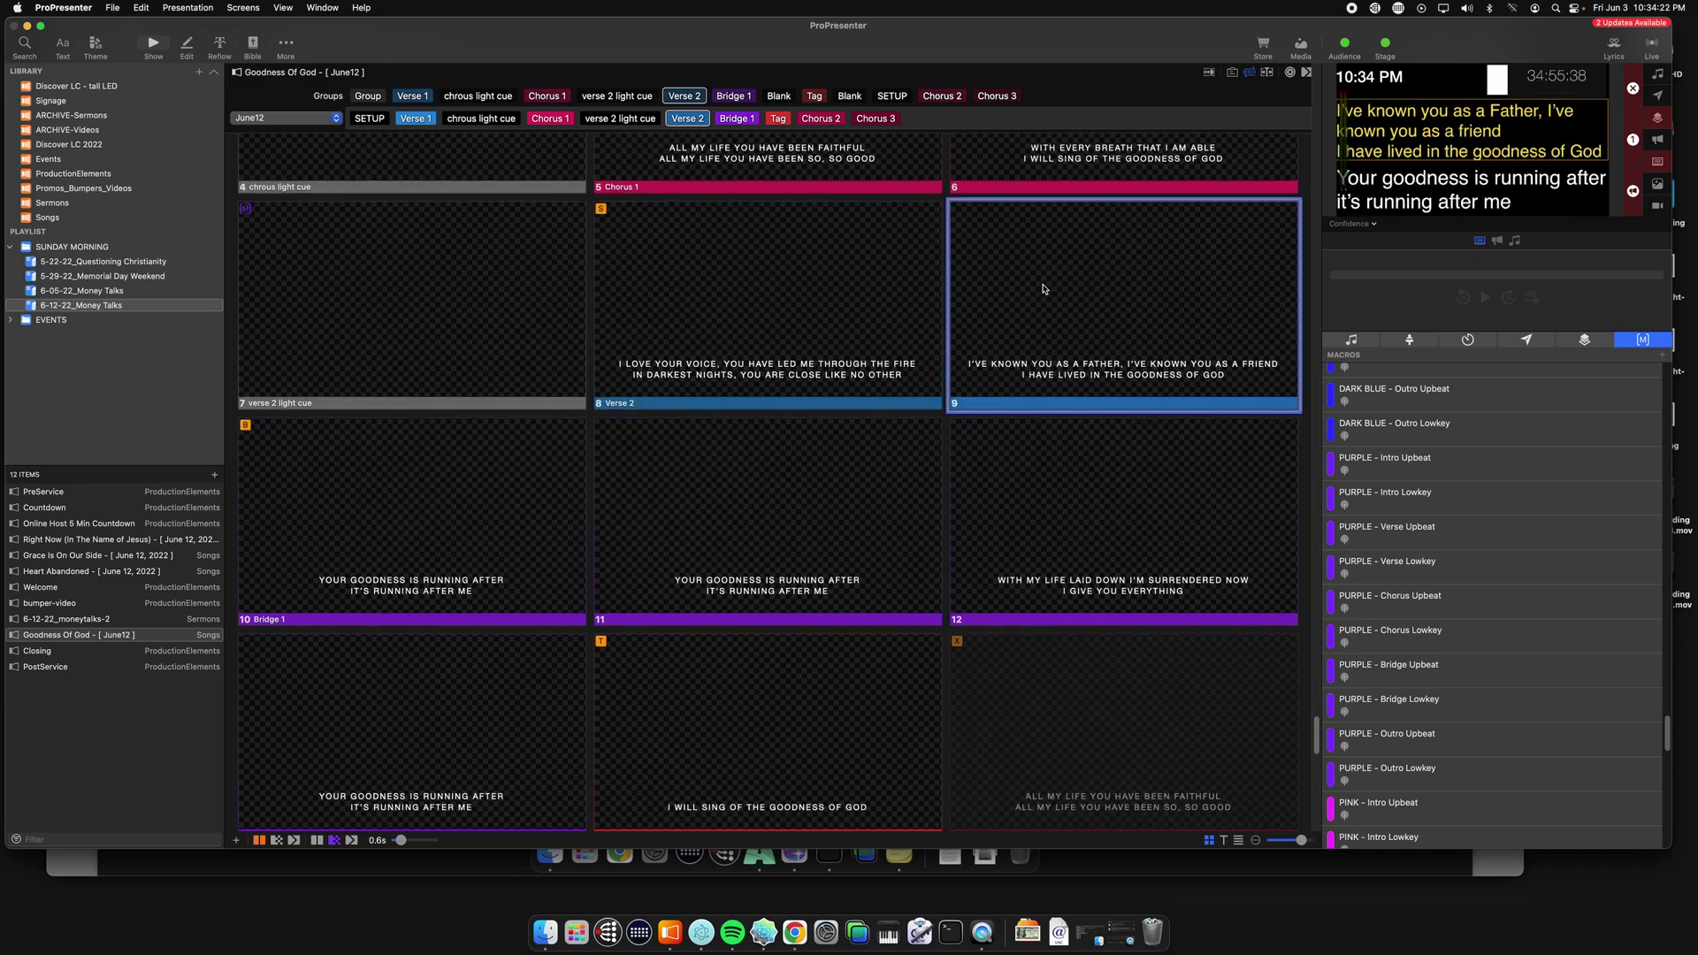
key("super+shift+n")
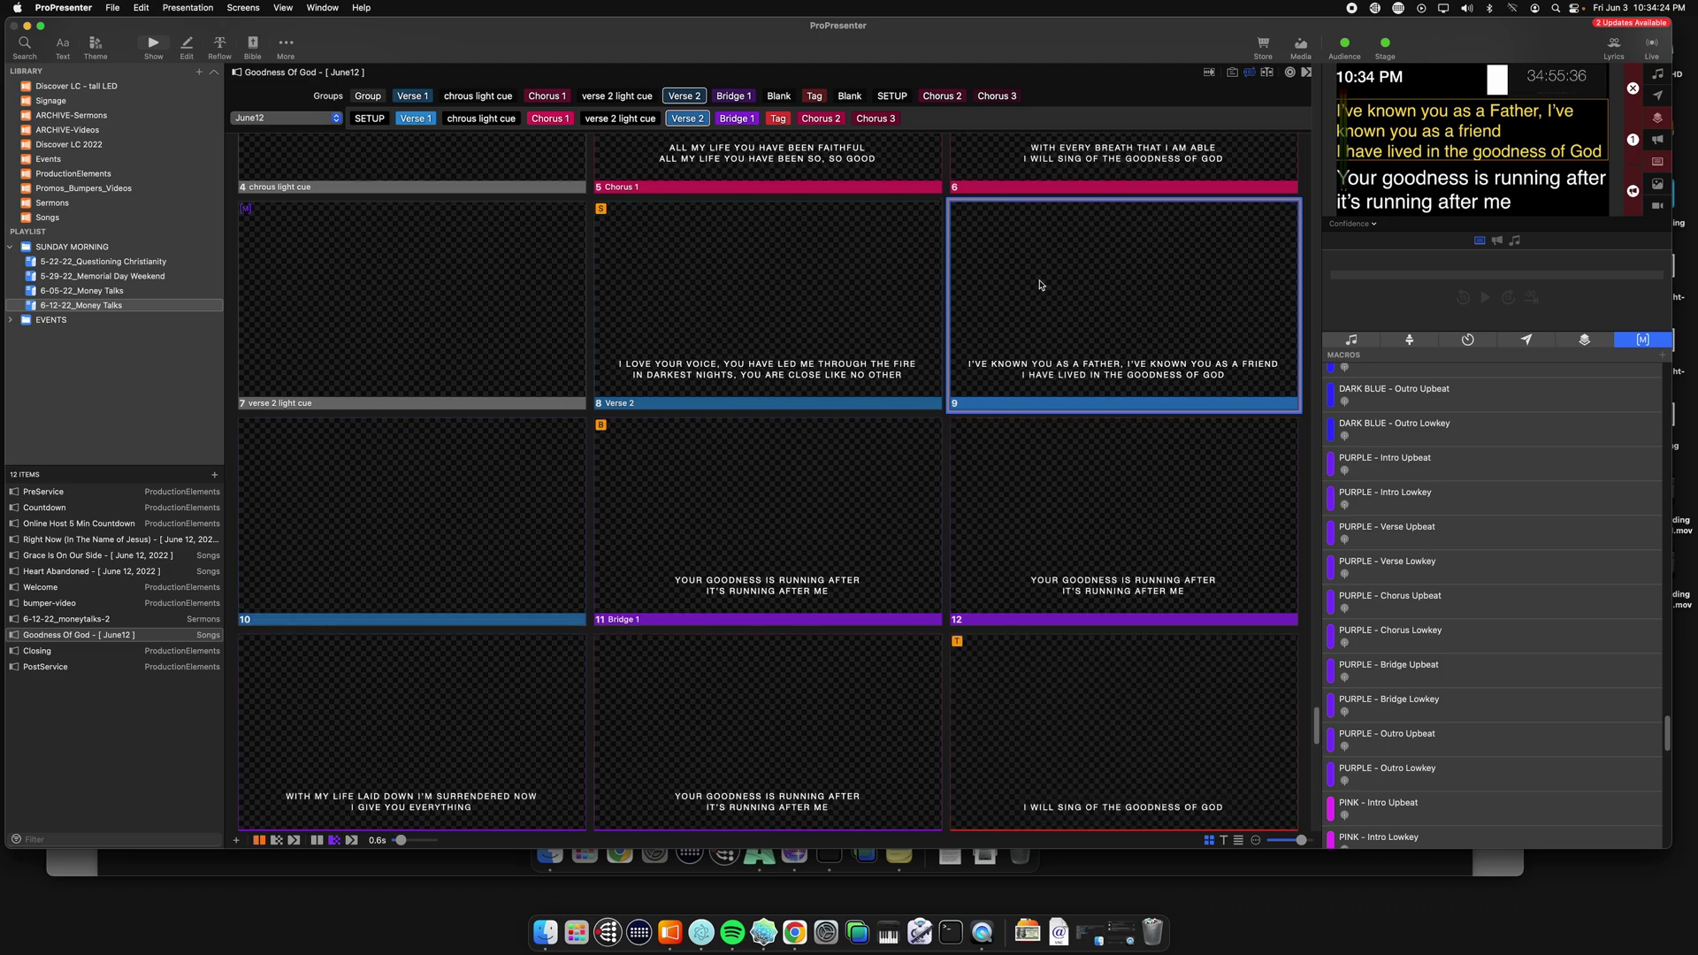
Group slide 10 as 'bridge light cue' and attach the PURPLE - Bridge Upbeat macro.
right_click(387, 495)
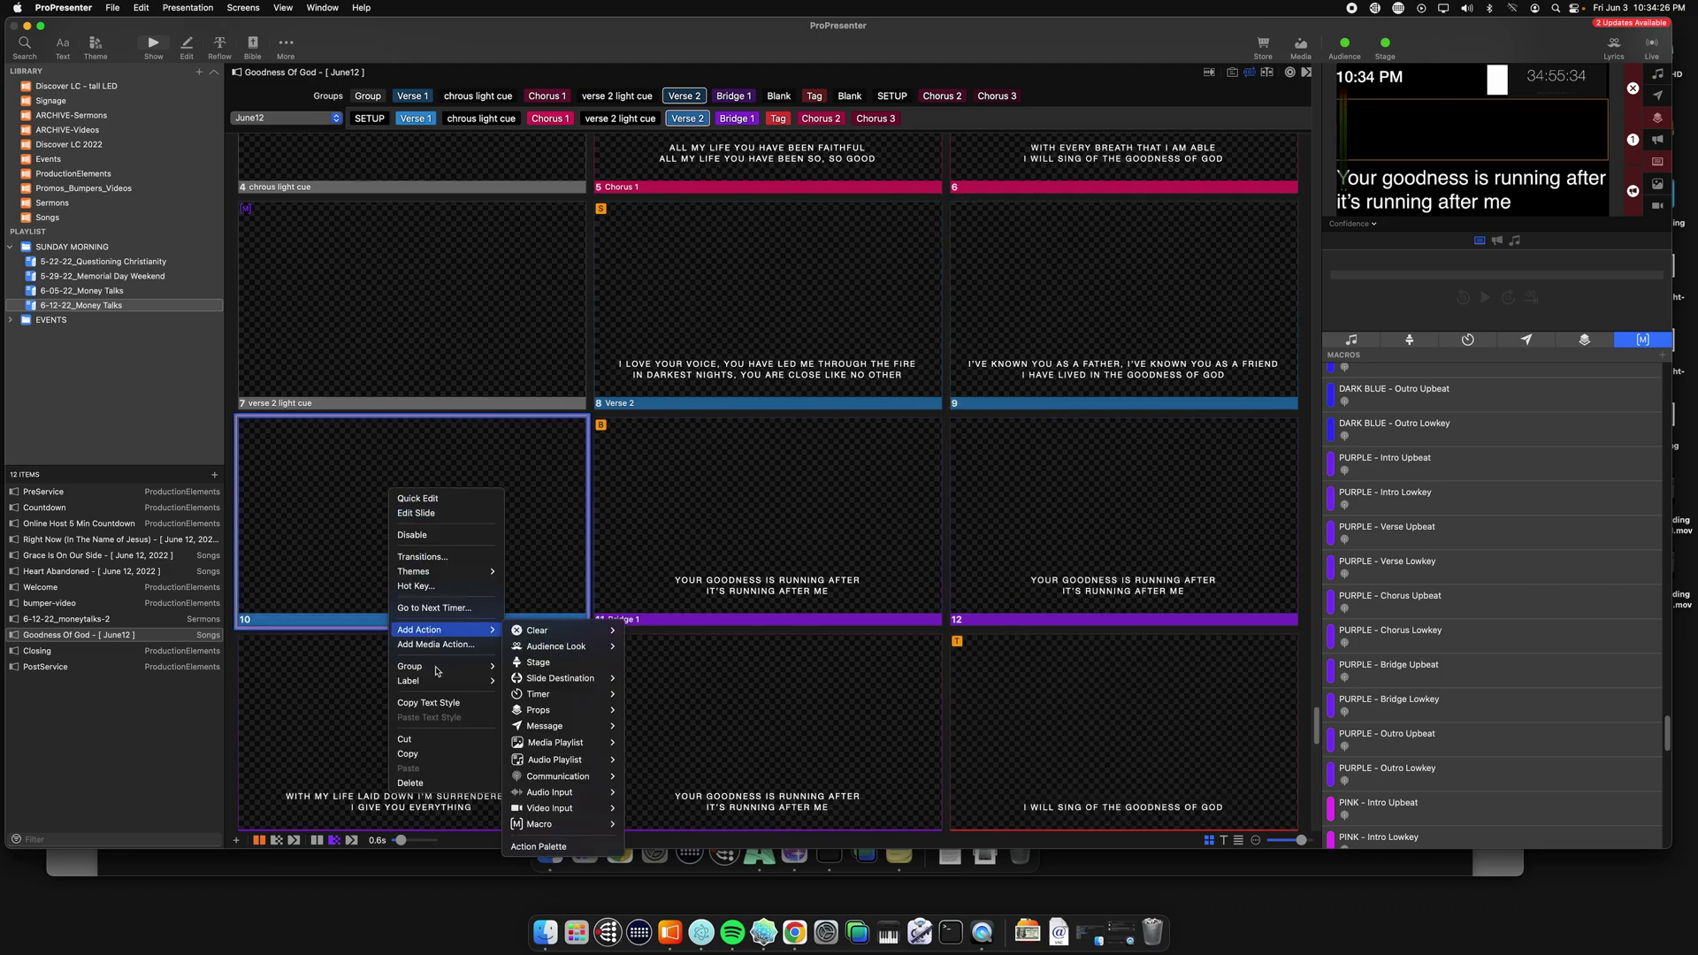
mouse_move(442, 666)
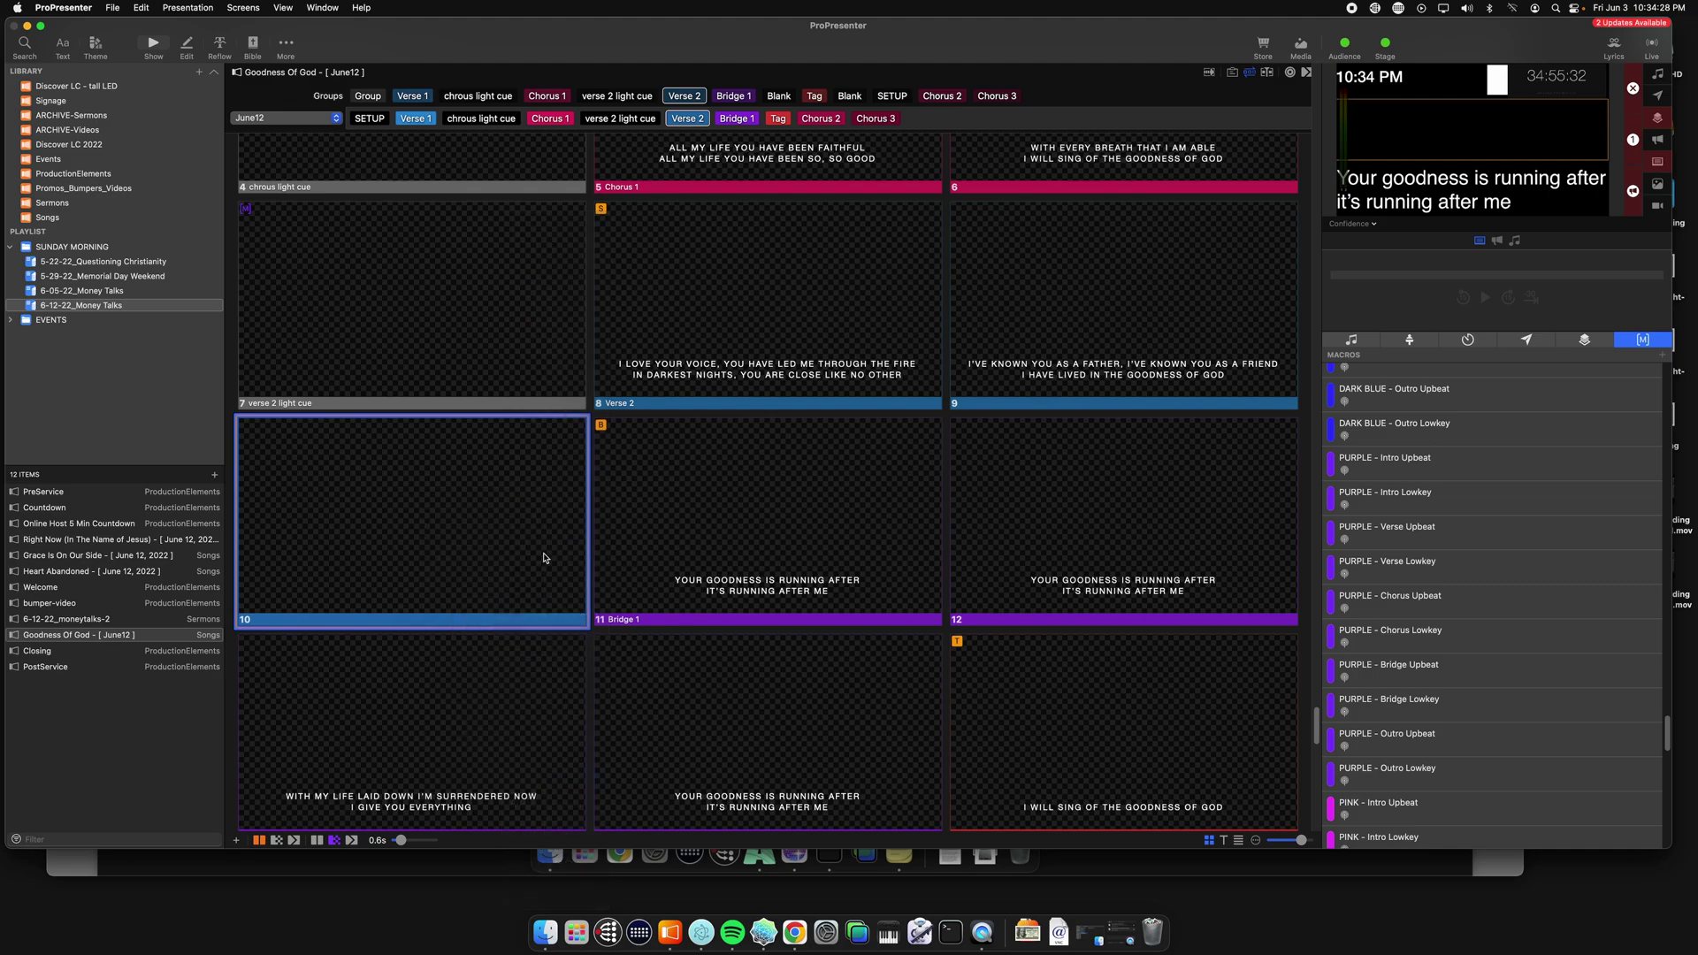
scroll(539, 513, "down", 1)
left_click(530, 459)
scroll(1371, 609, "down", 3)
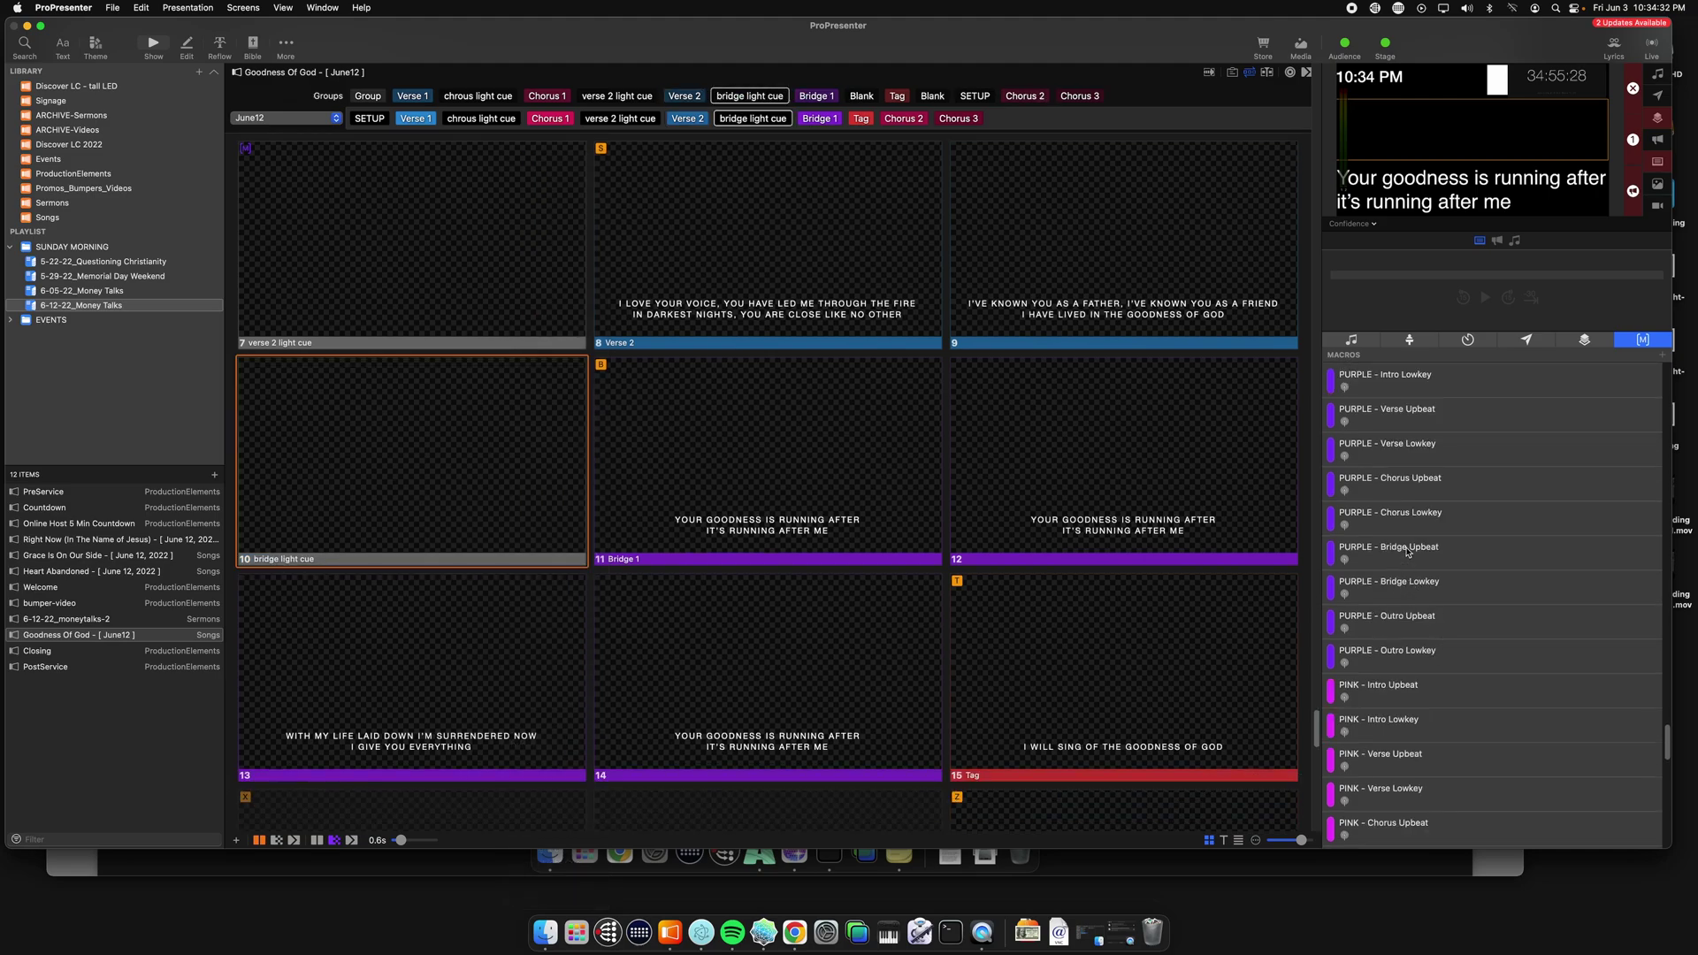
left_click_drag(1409, 554, 508, 468)
Add Chorus 1 and chrous light cue to the June12 arrangement after Verse 2.
left_click_drag(546, 96, 713, 124)
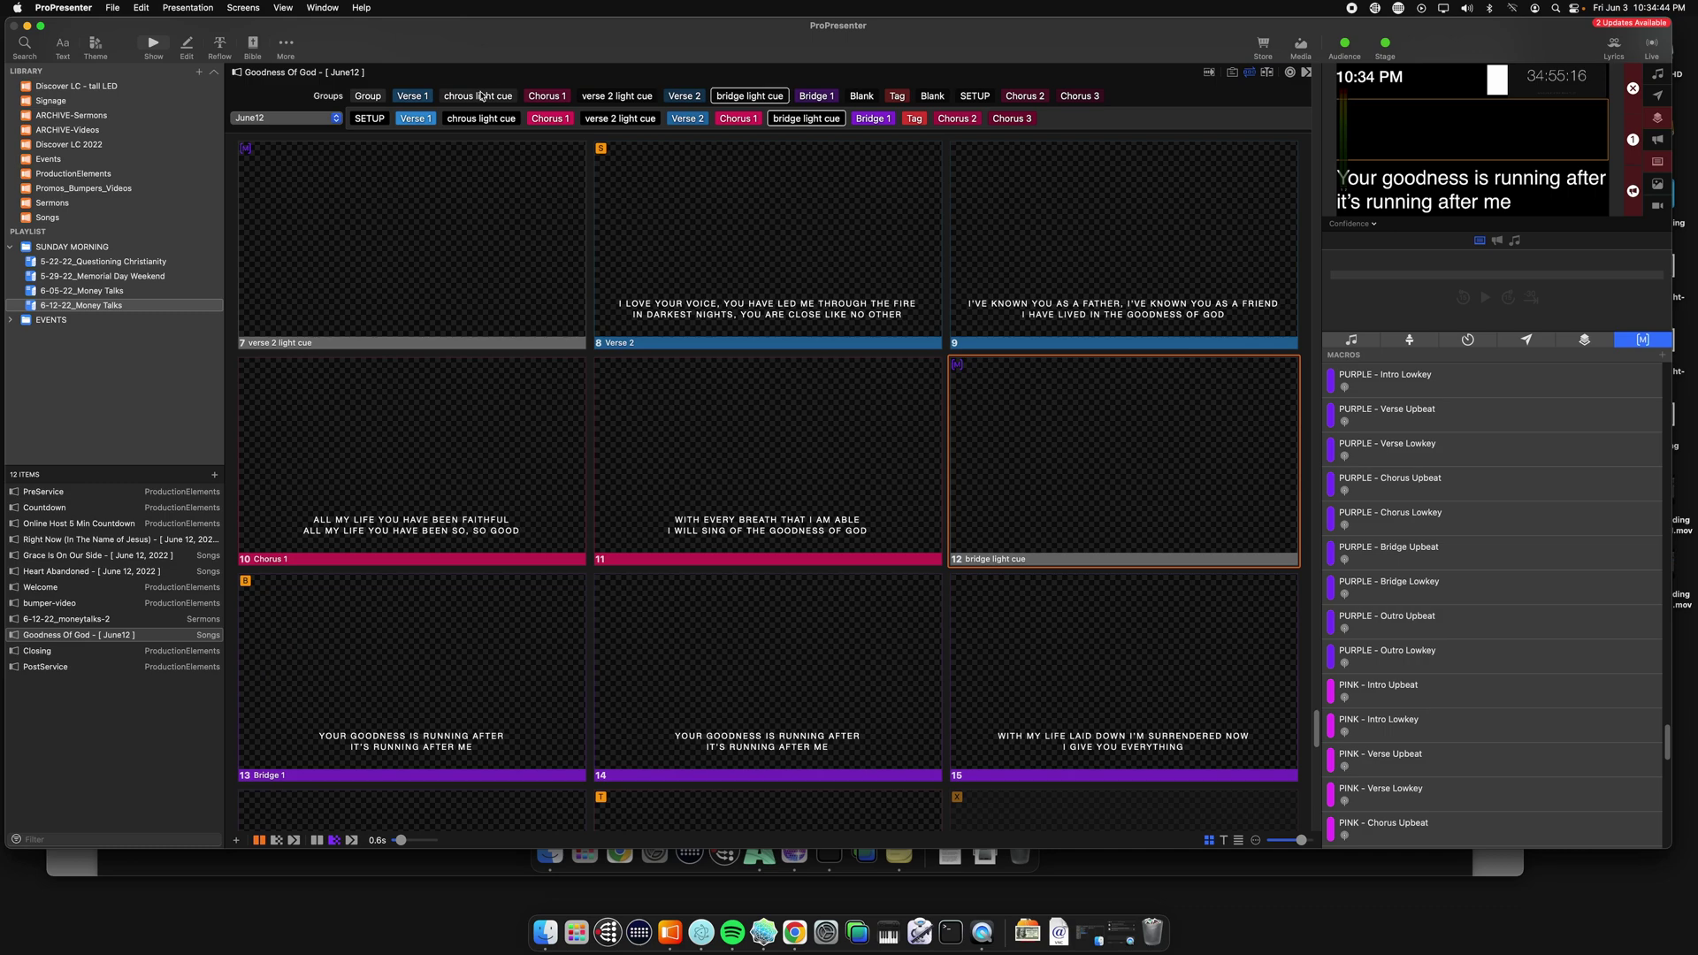
left_click_drag(480, 96, 722, 124)
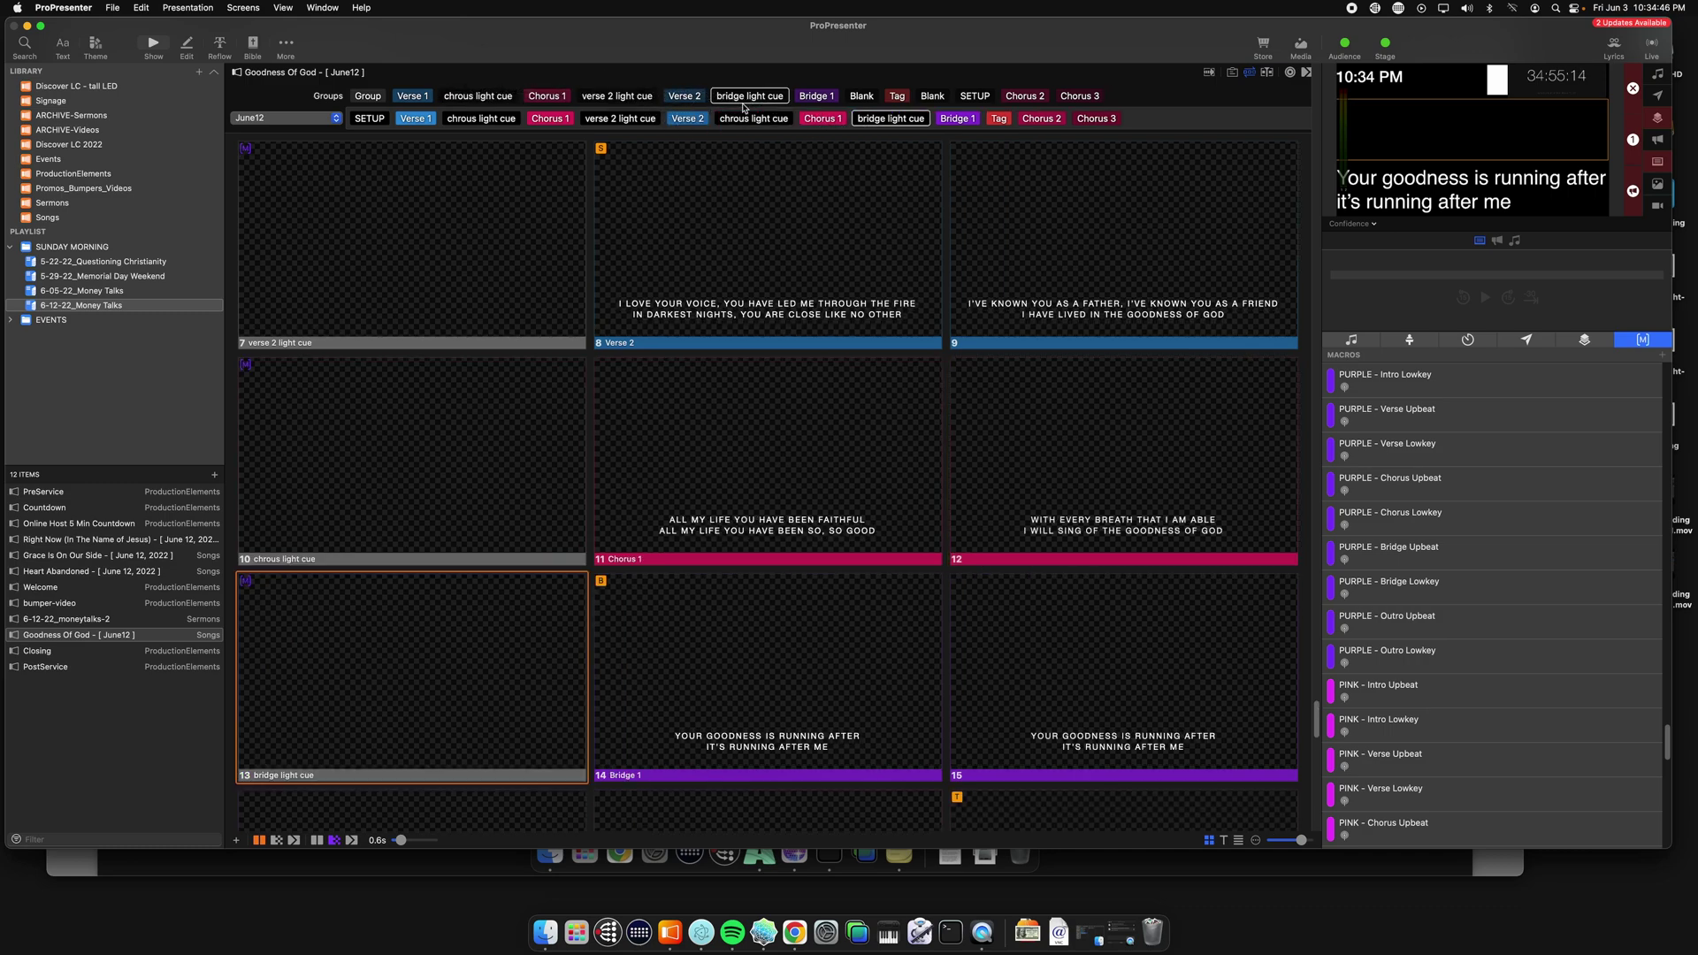
scroll(599, 519, "down", 3)
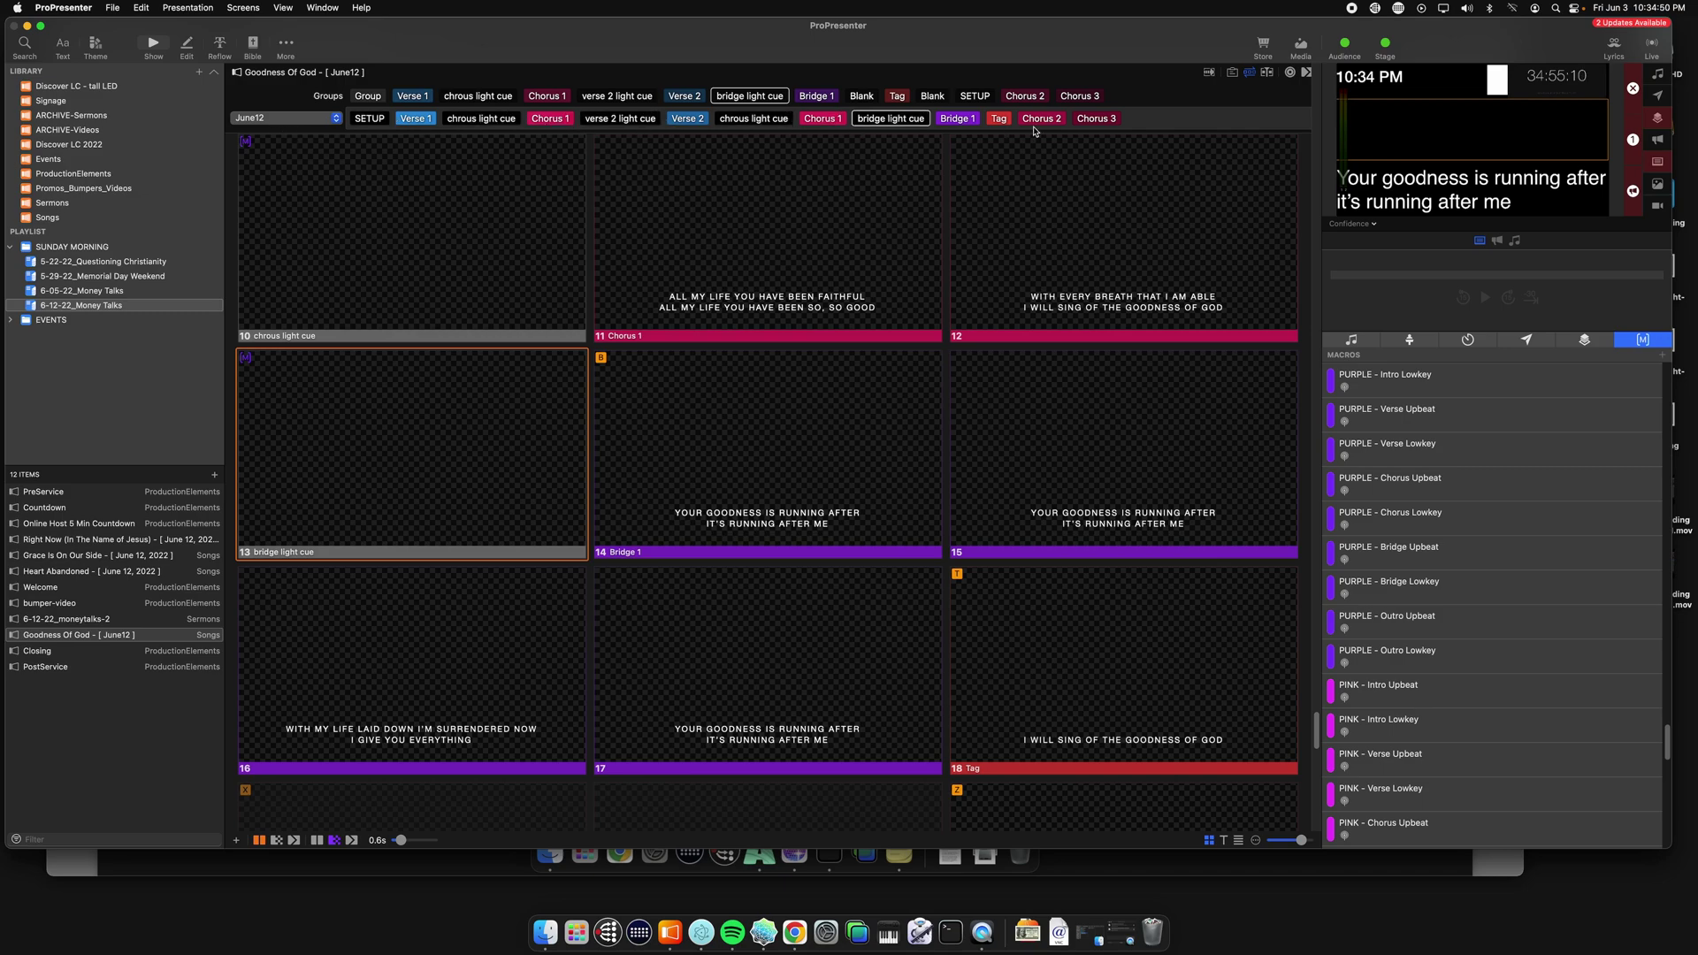
scroll(411, 376, "down", 1)
Add a second Bridge 1 to the arrangement right after the first.
key("Right")
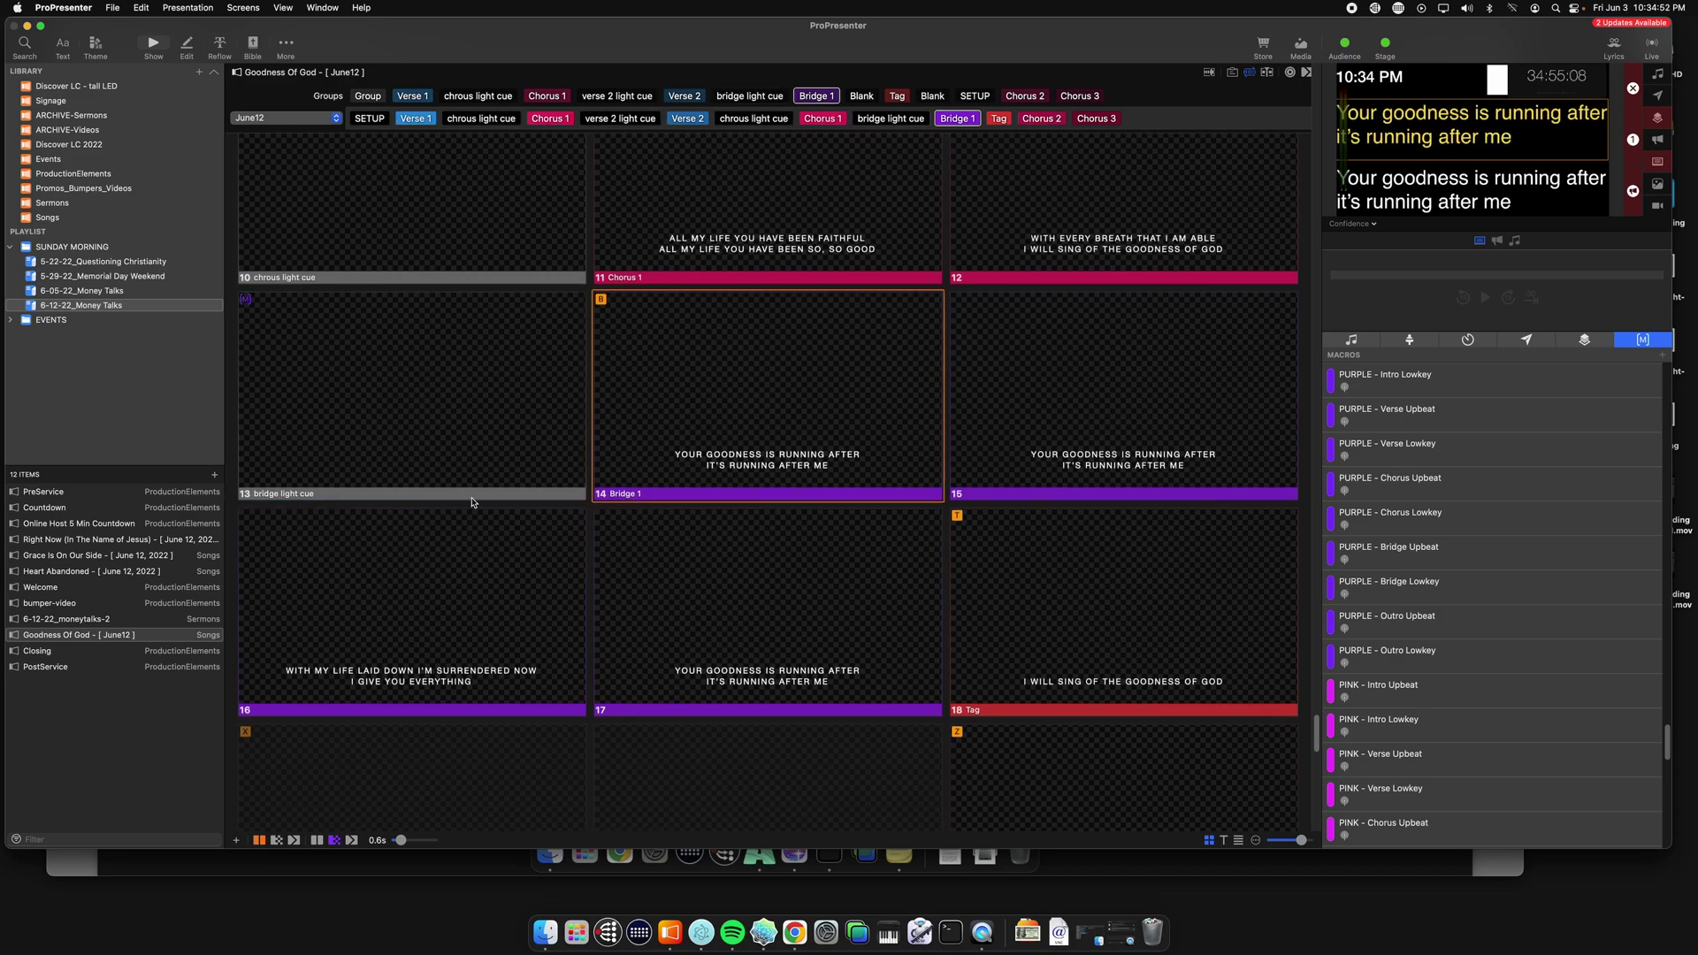
key("Right")
scroll(491, 370, "down", 2)
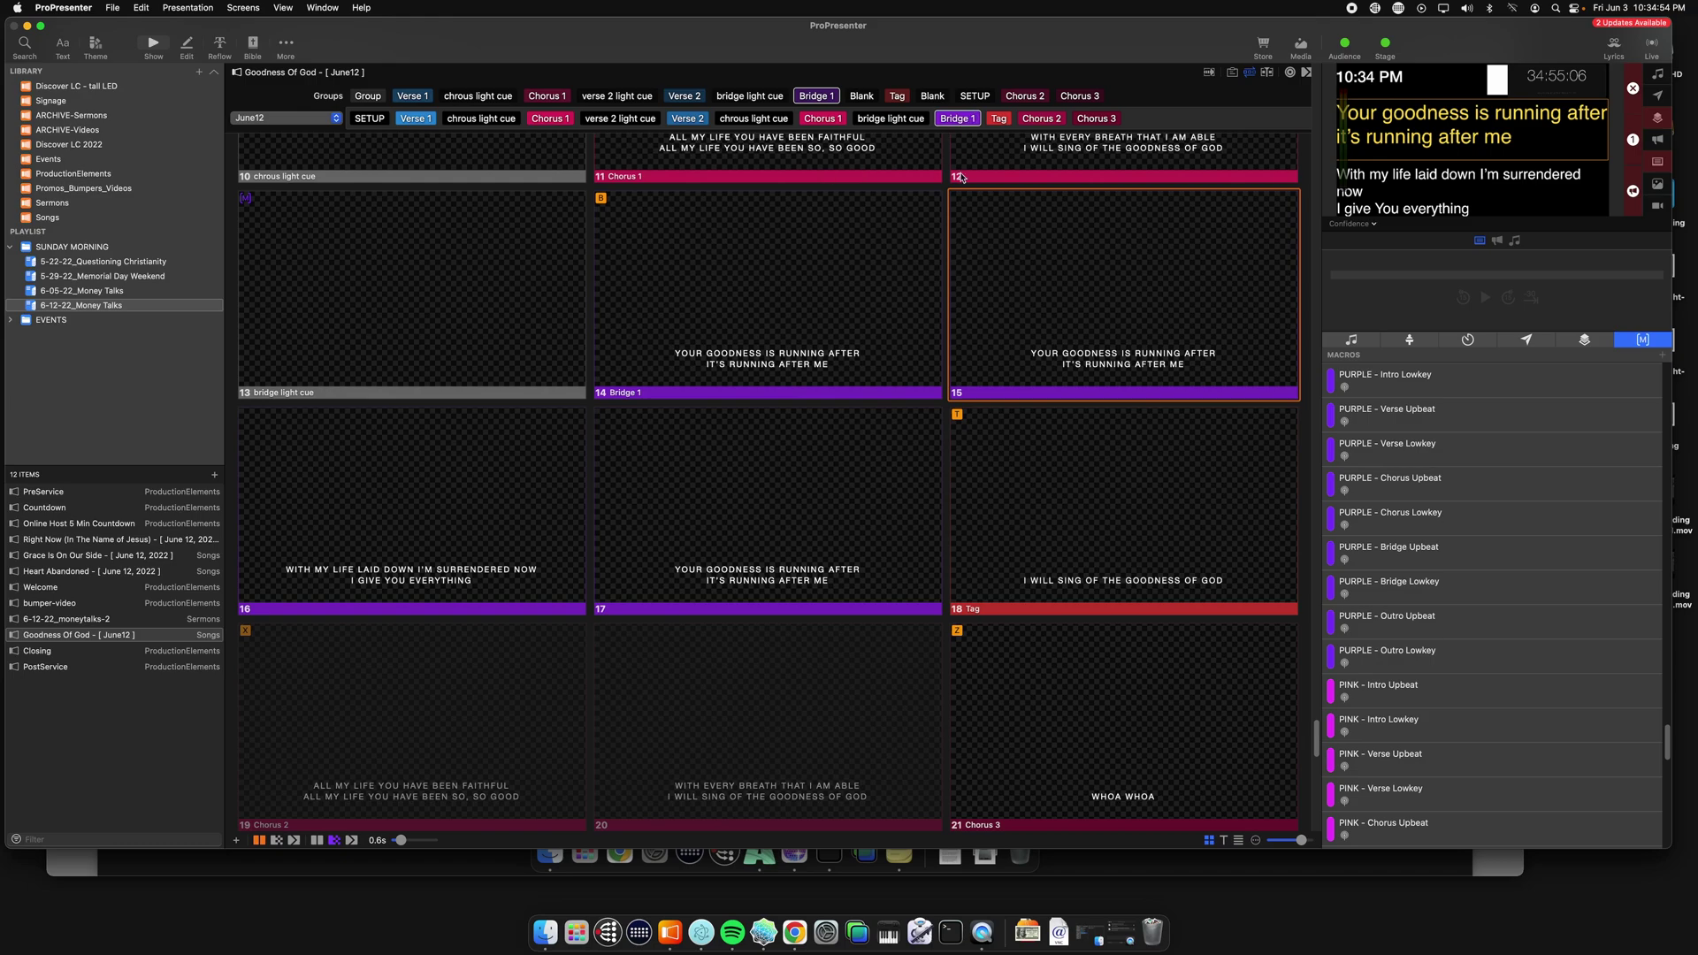
left_click_drag(815, 95, 983, 119)
mouse_move(1008, 126)
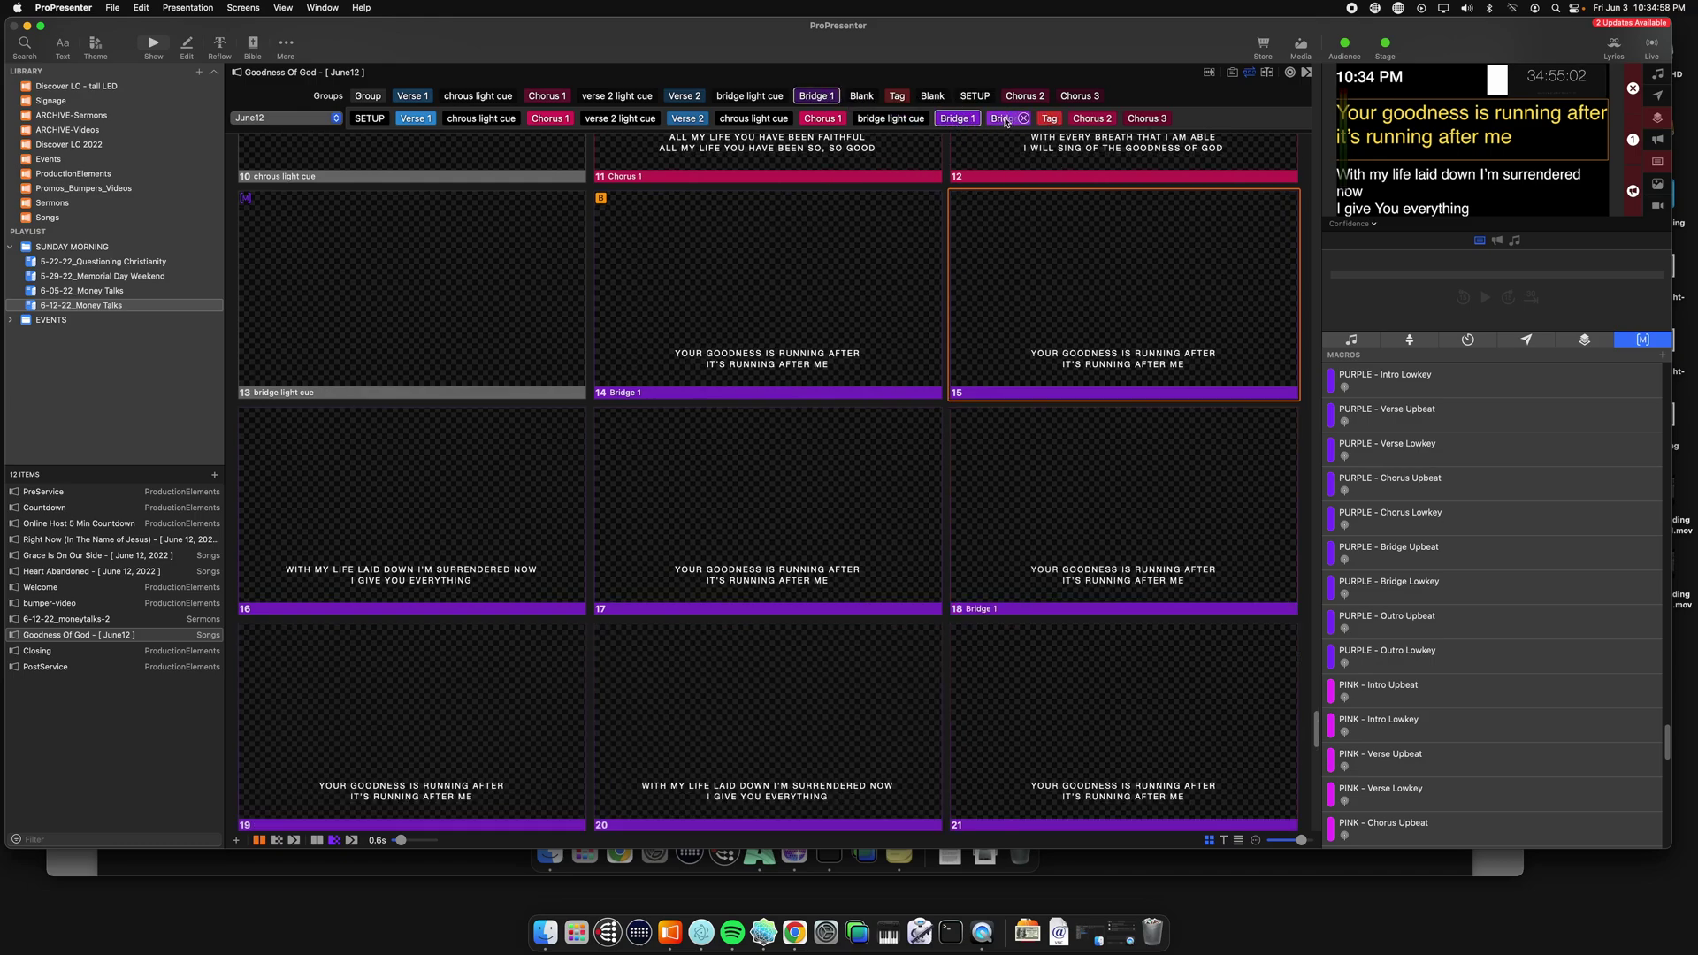
Play live from the bridge light cue slide through Bridge 1 into the repeated Bridge 1.
scroll(653, 511, "down", 1)
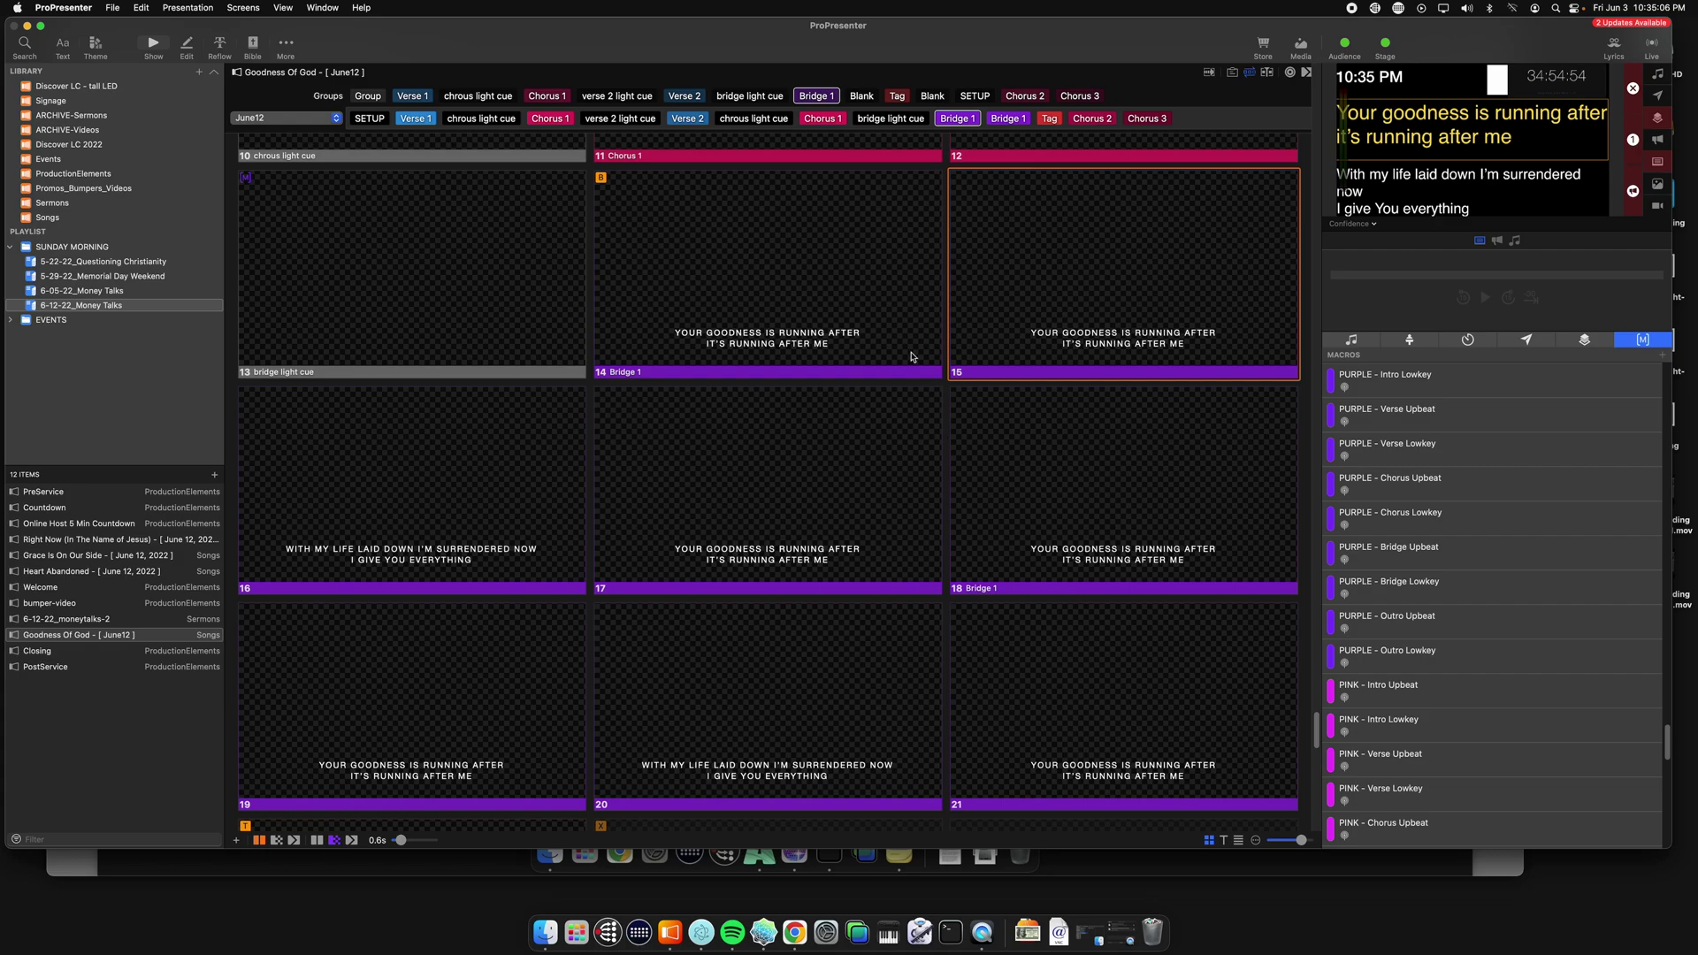
mouse_move(947, 124)
left_click(493, 299)
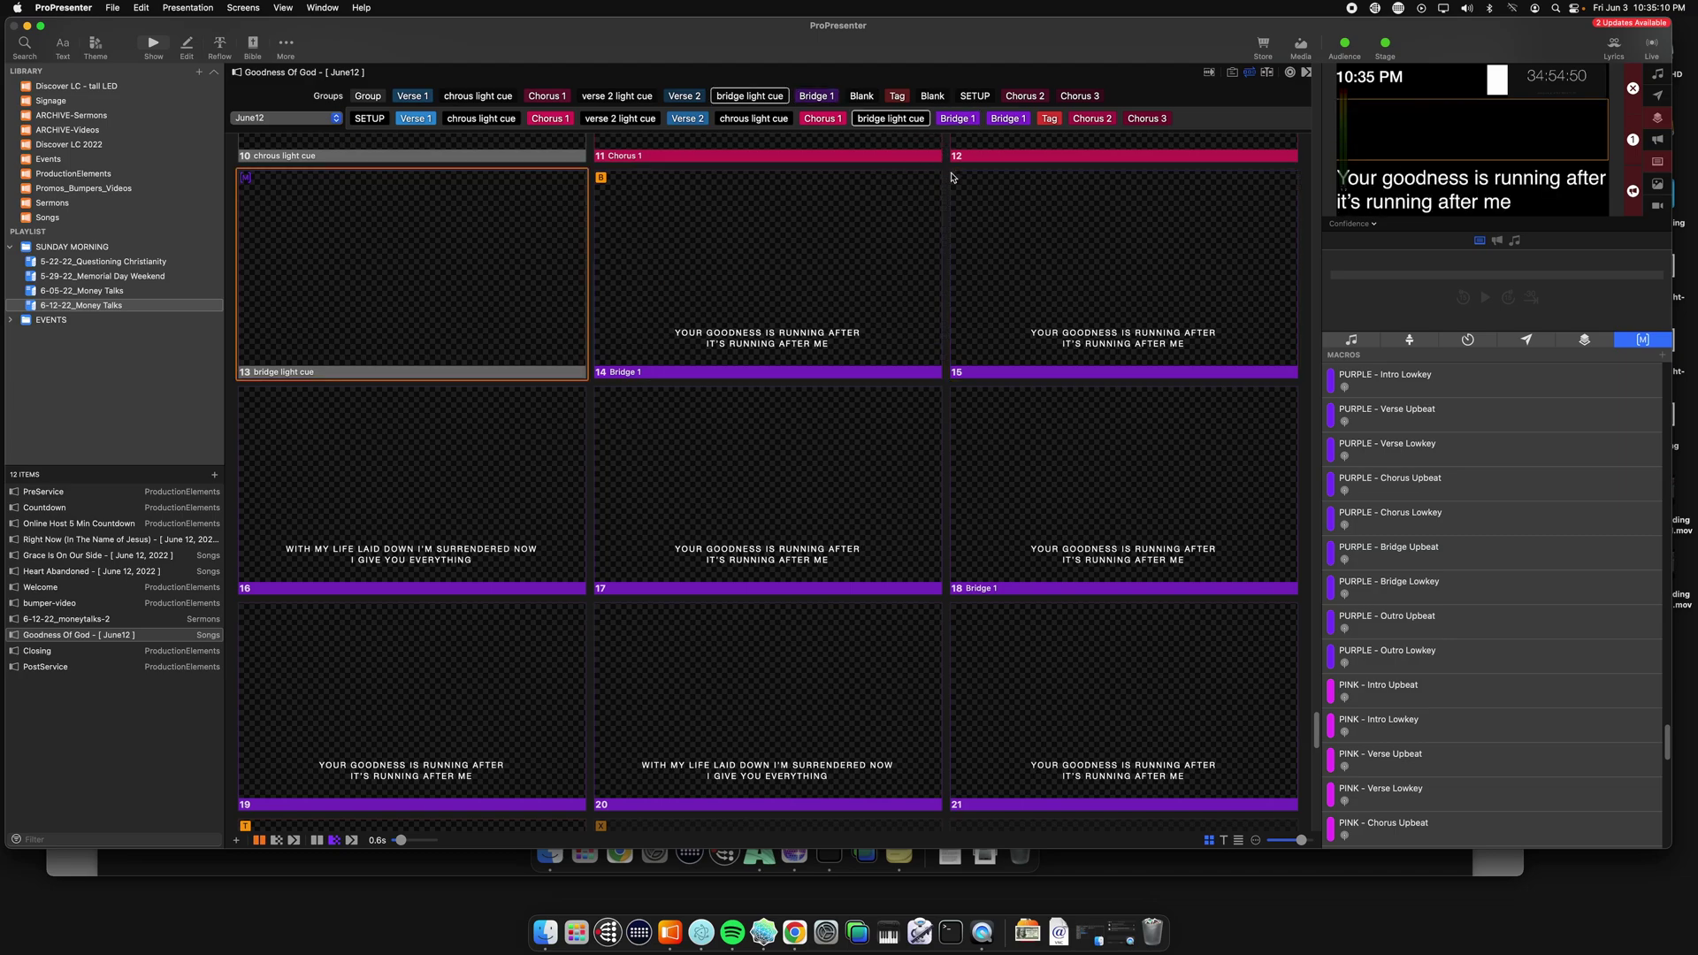
left_click(981, 213)
key("Right")
left_click(929, 395)
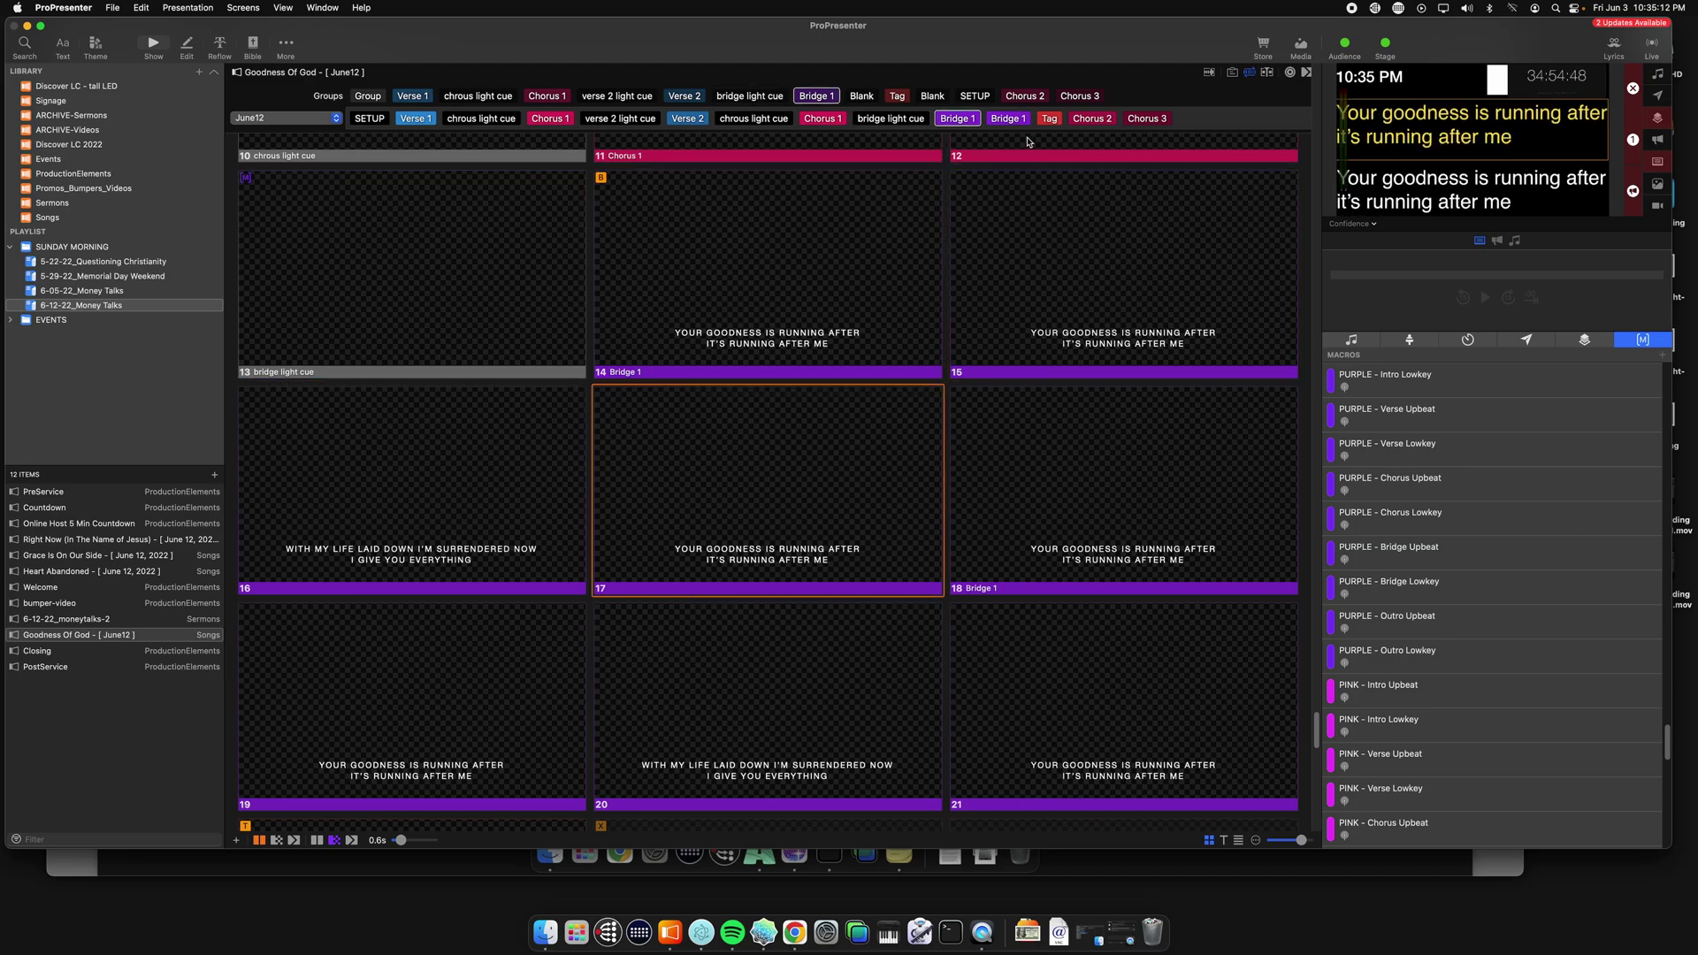
key("Right")
Return live to slide 17 and select it.
left_click(826, 456)
scroll(783, 467, "down", 2)
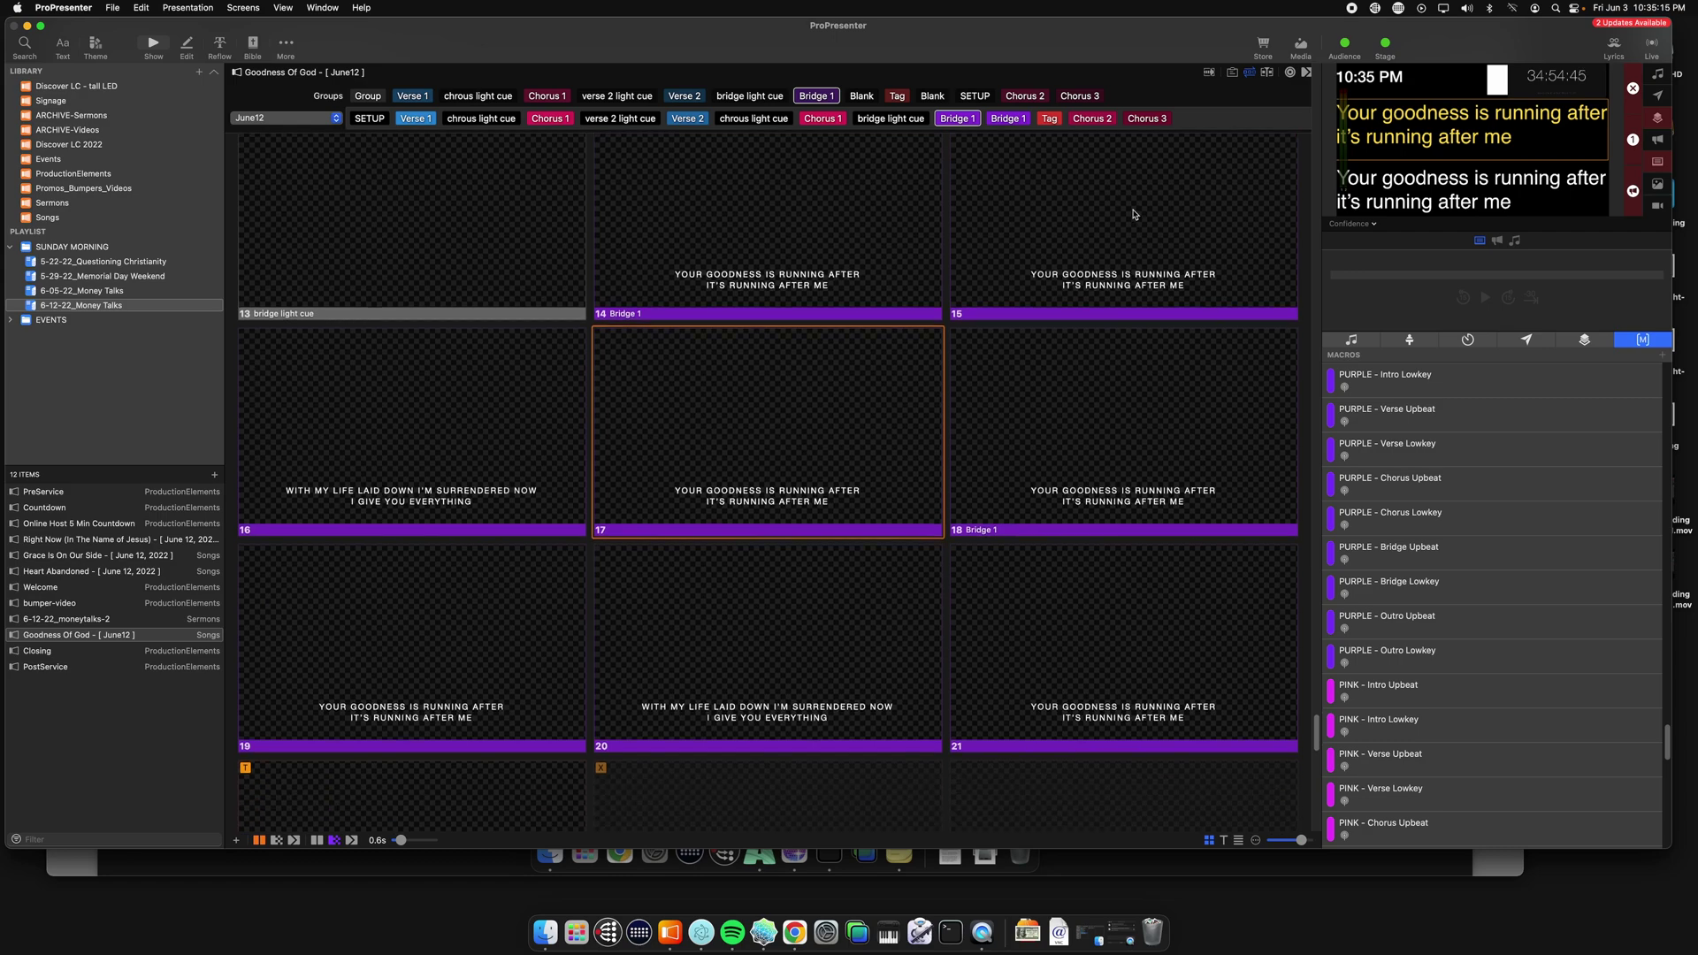
left_click(793, 430)
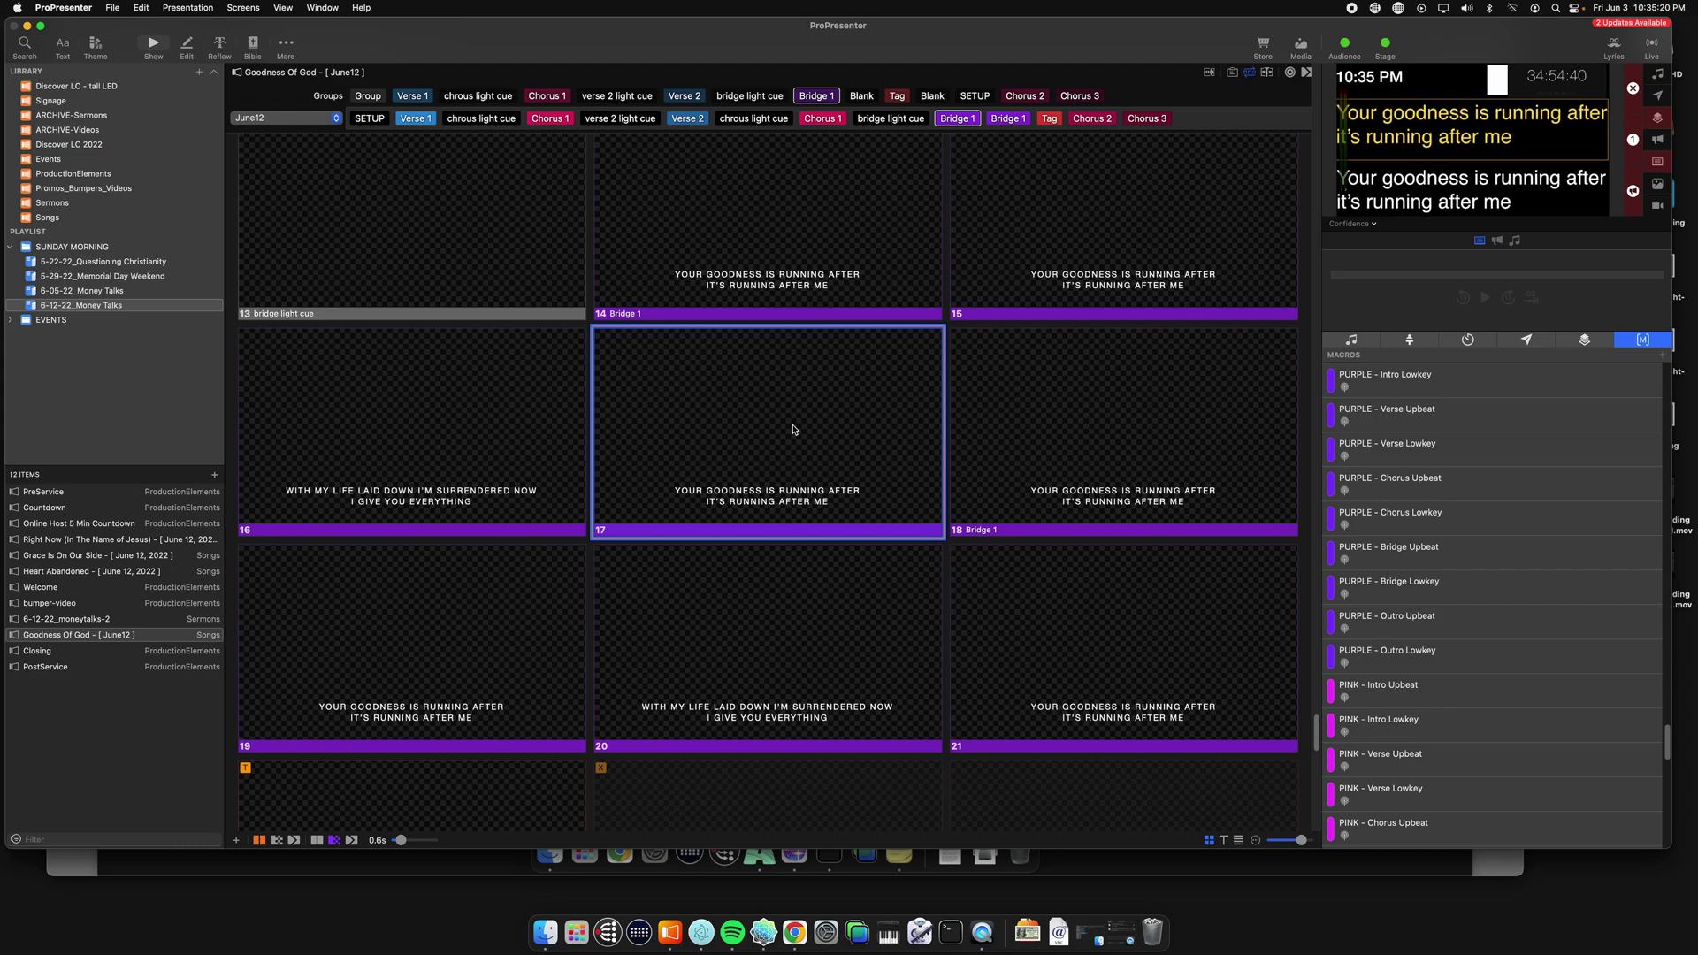
scroll(1053, 417, "down", 5)
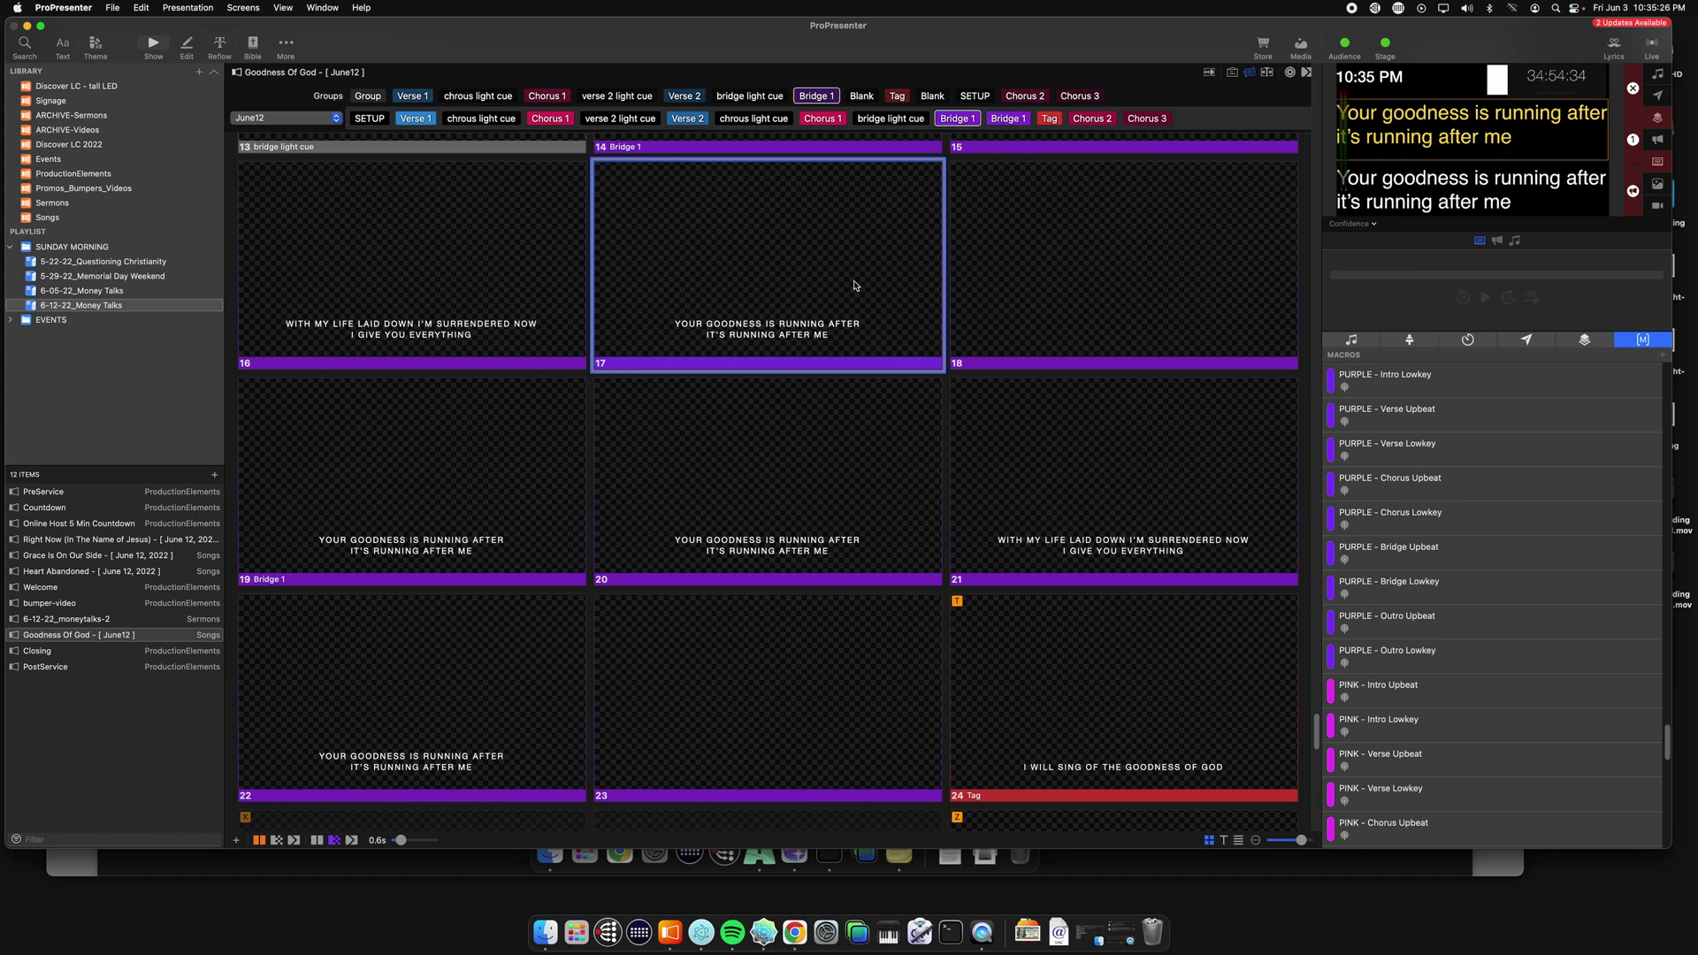
scroll(672, 364, "down", 1)
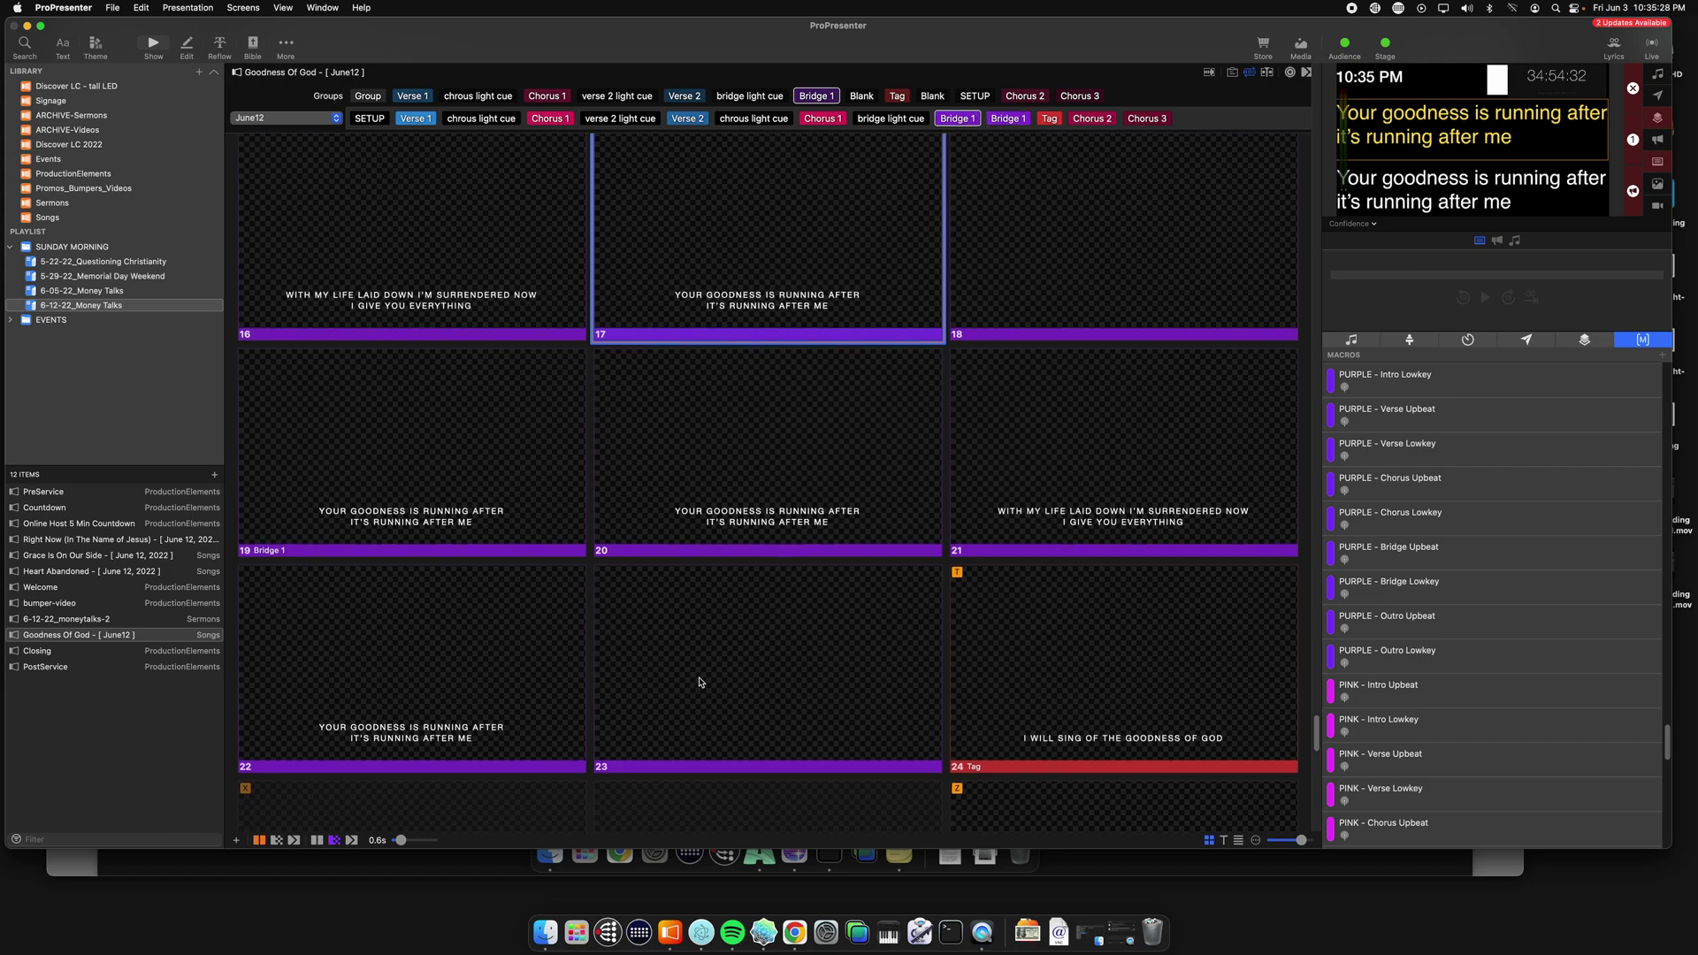
scroll(710, 677, "up", 5)
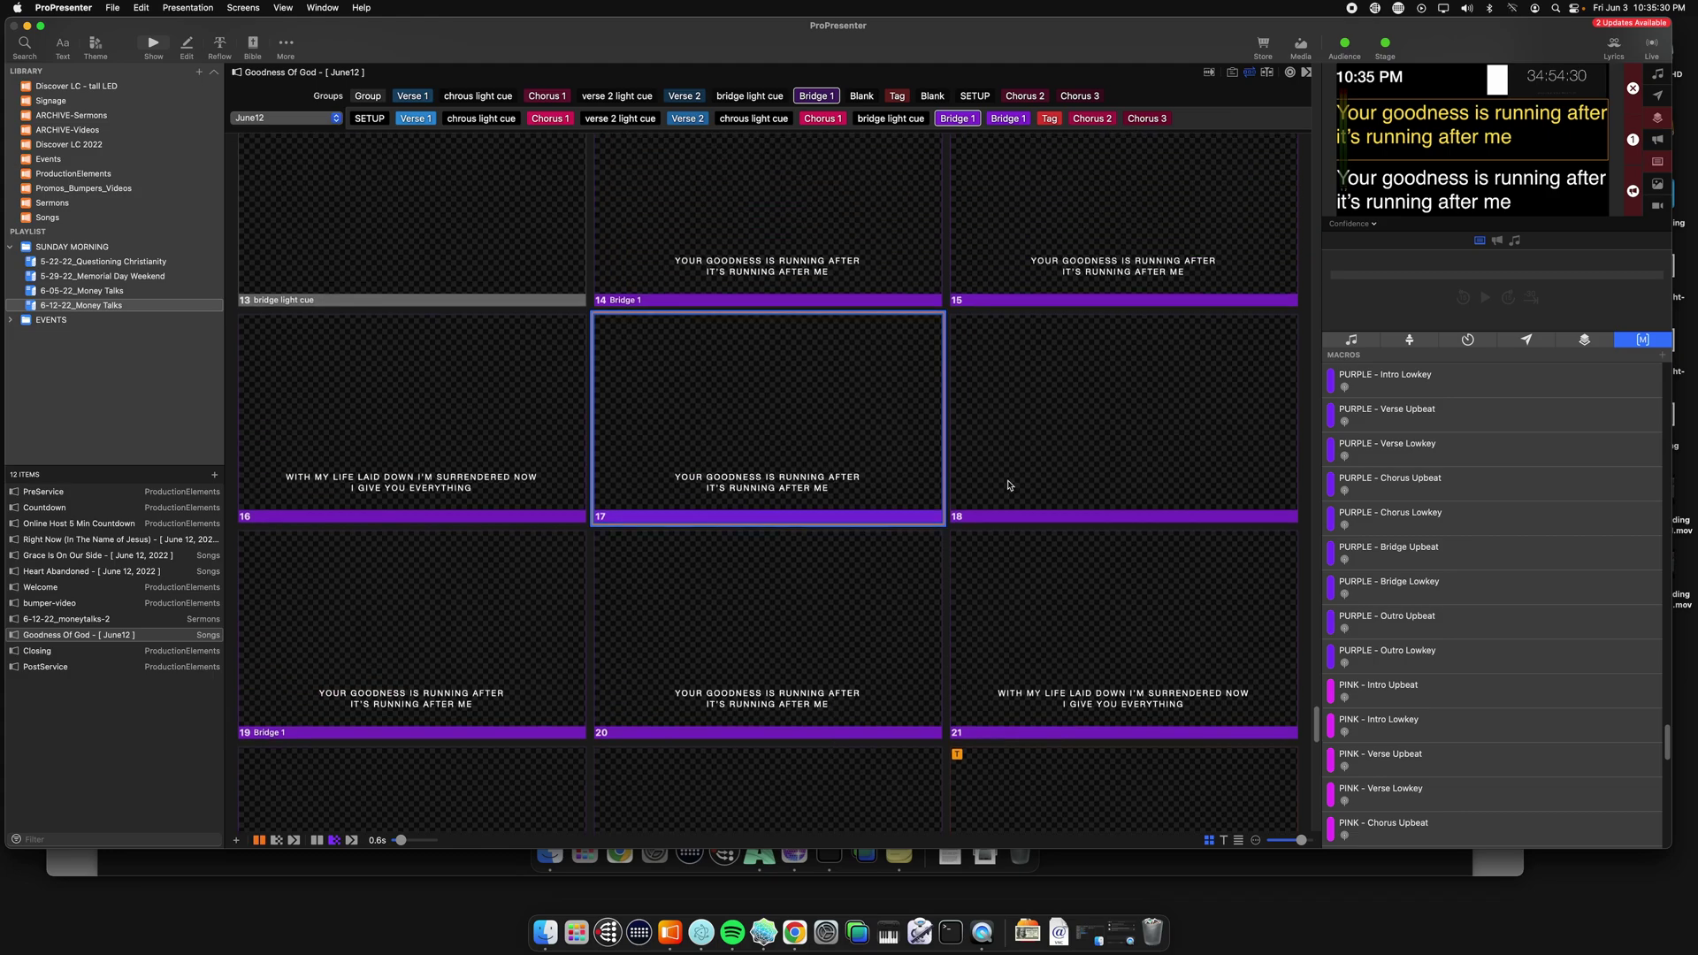
Group blank slide 18 as 'bridge 2 light cue' and attach the PURPLE - Bridge Lowkey macro.
right_click(1016, 419)
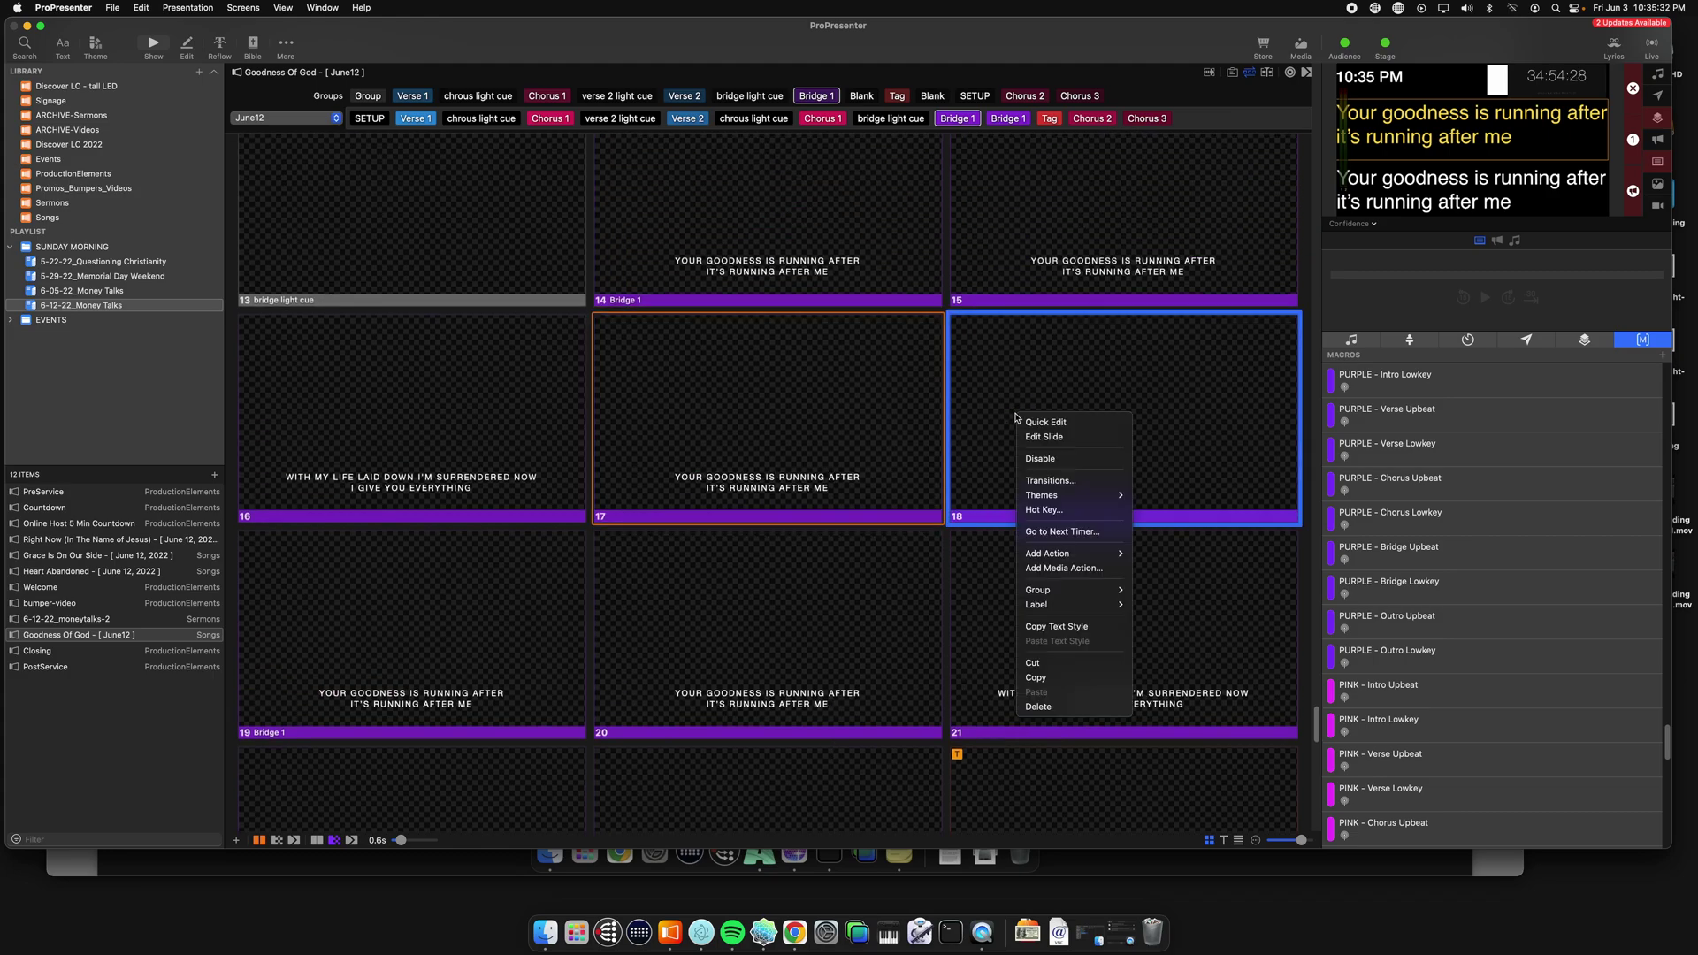
mouse_move(1083, 593)
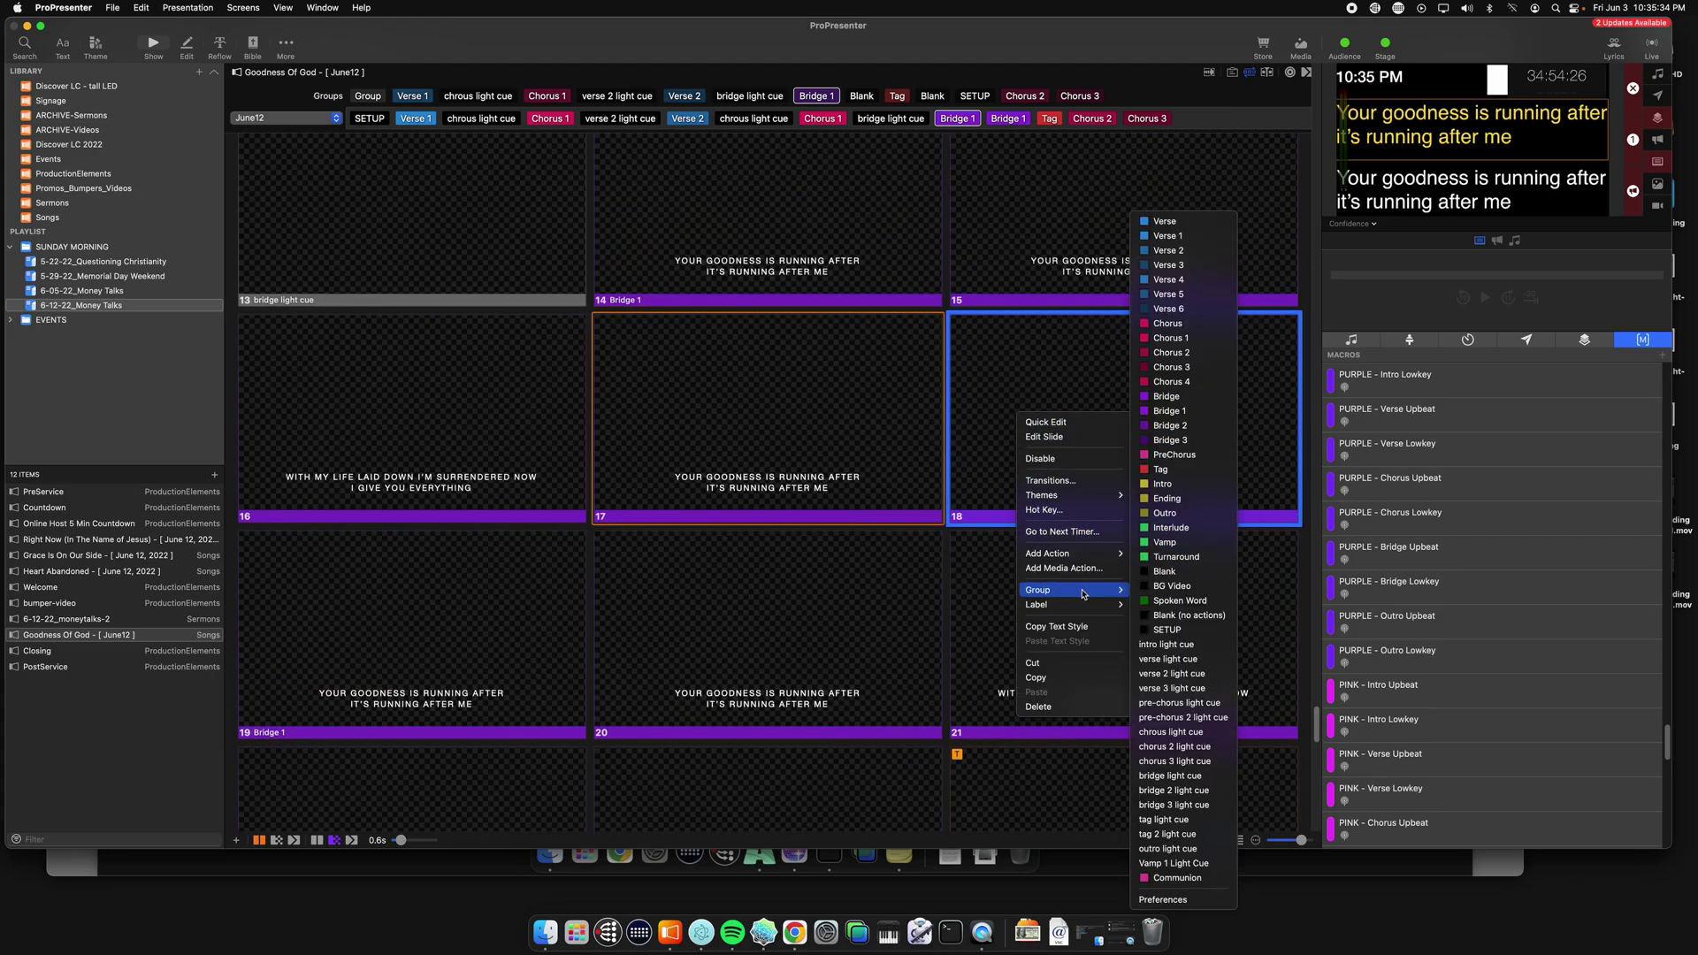
left_click(1174, 789)
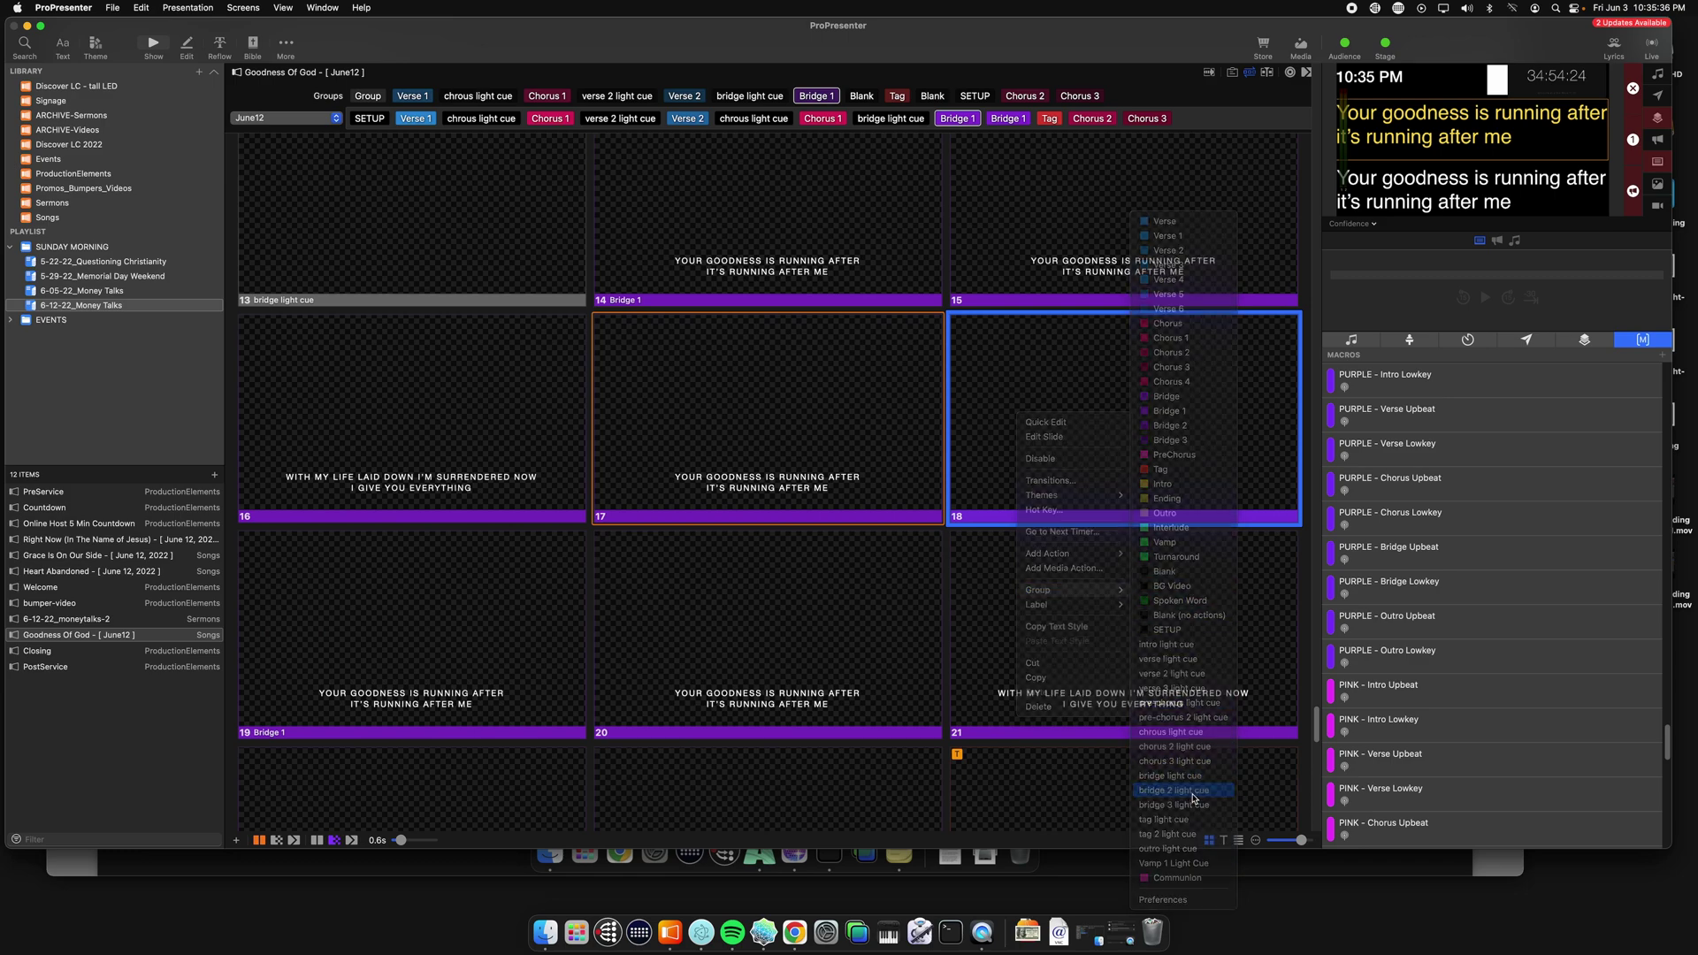
left_click(1080, 443)
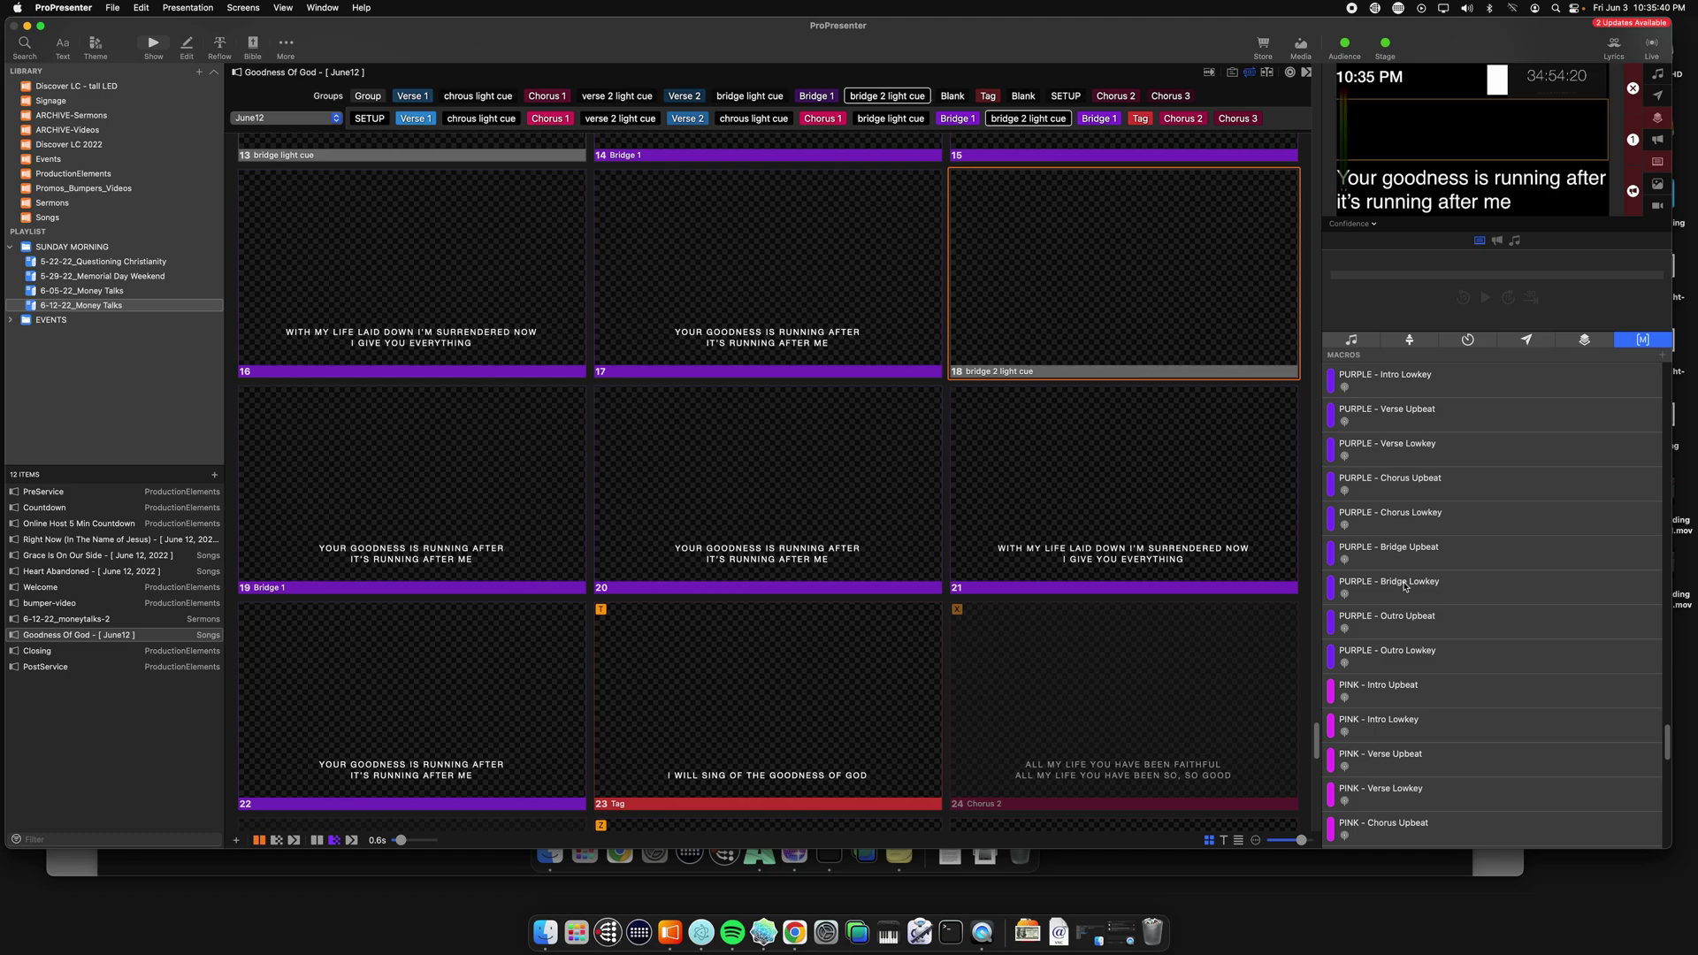
left_click_drag(1404, 586, 1105, 269)
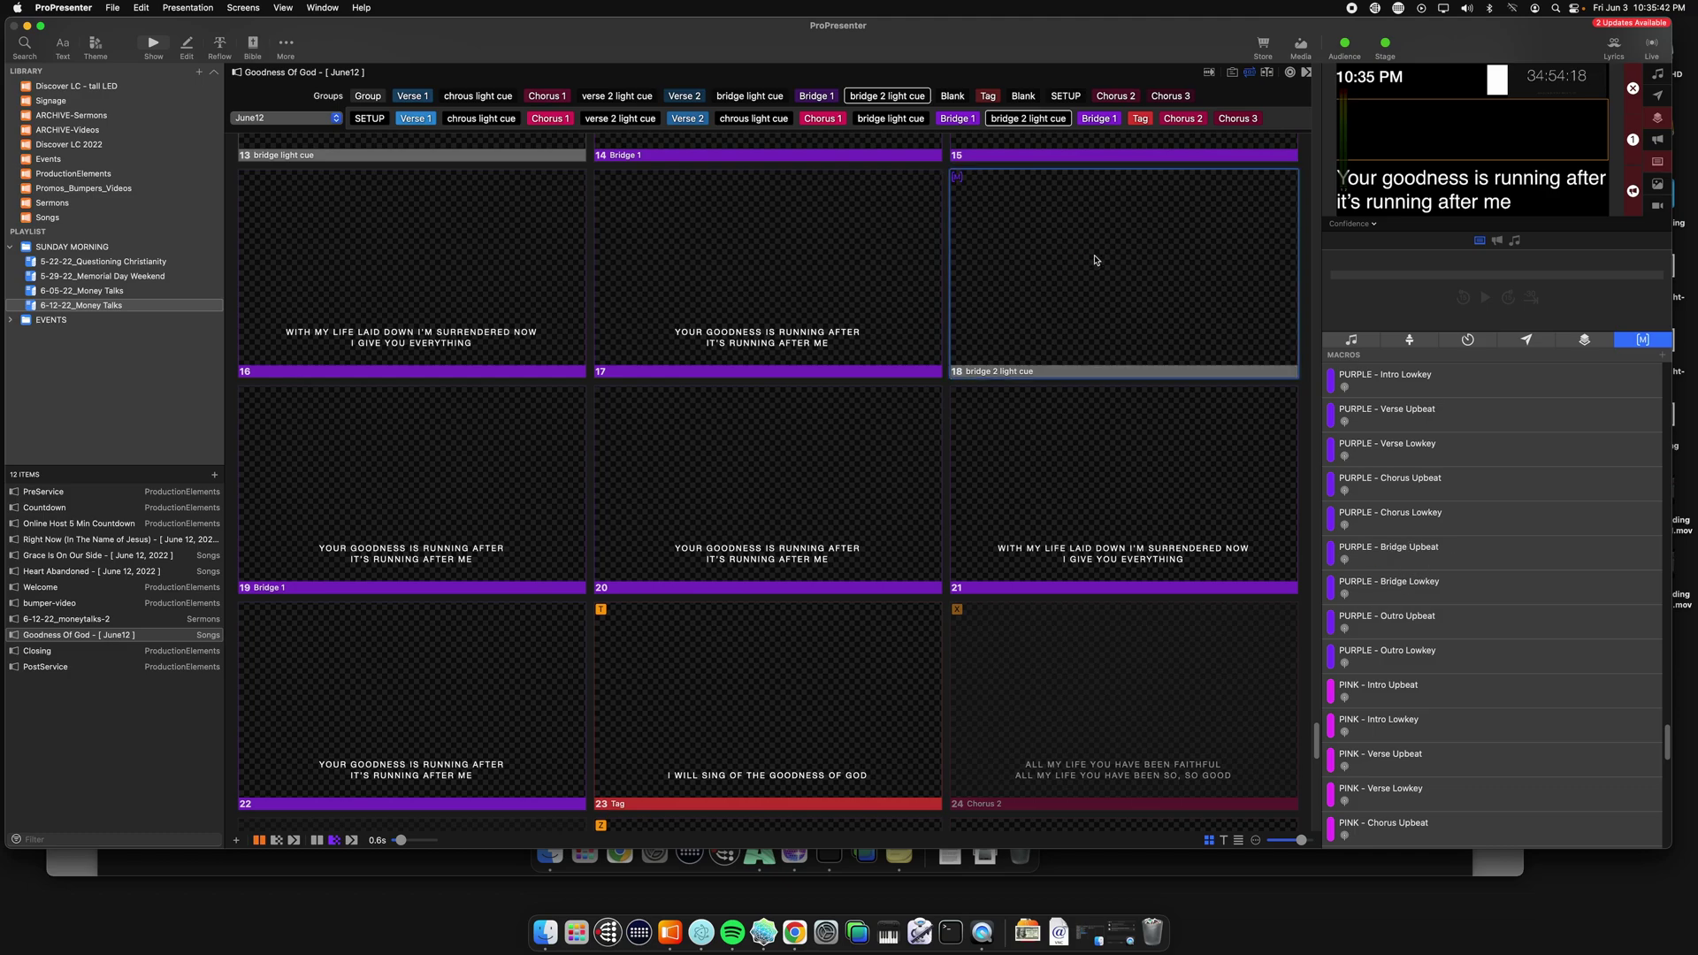
Advance live through the second Bridge 1 and send slide 22 live.
scroll(663, 415, "down", 3)
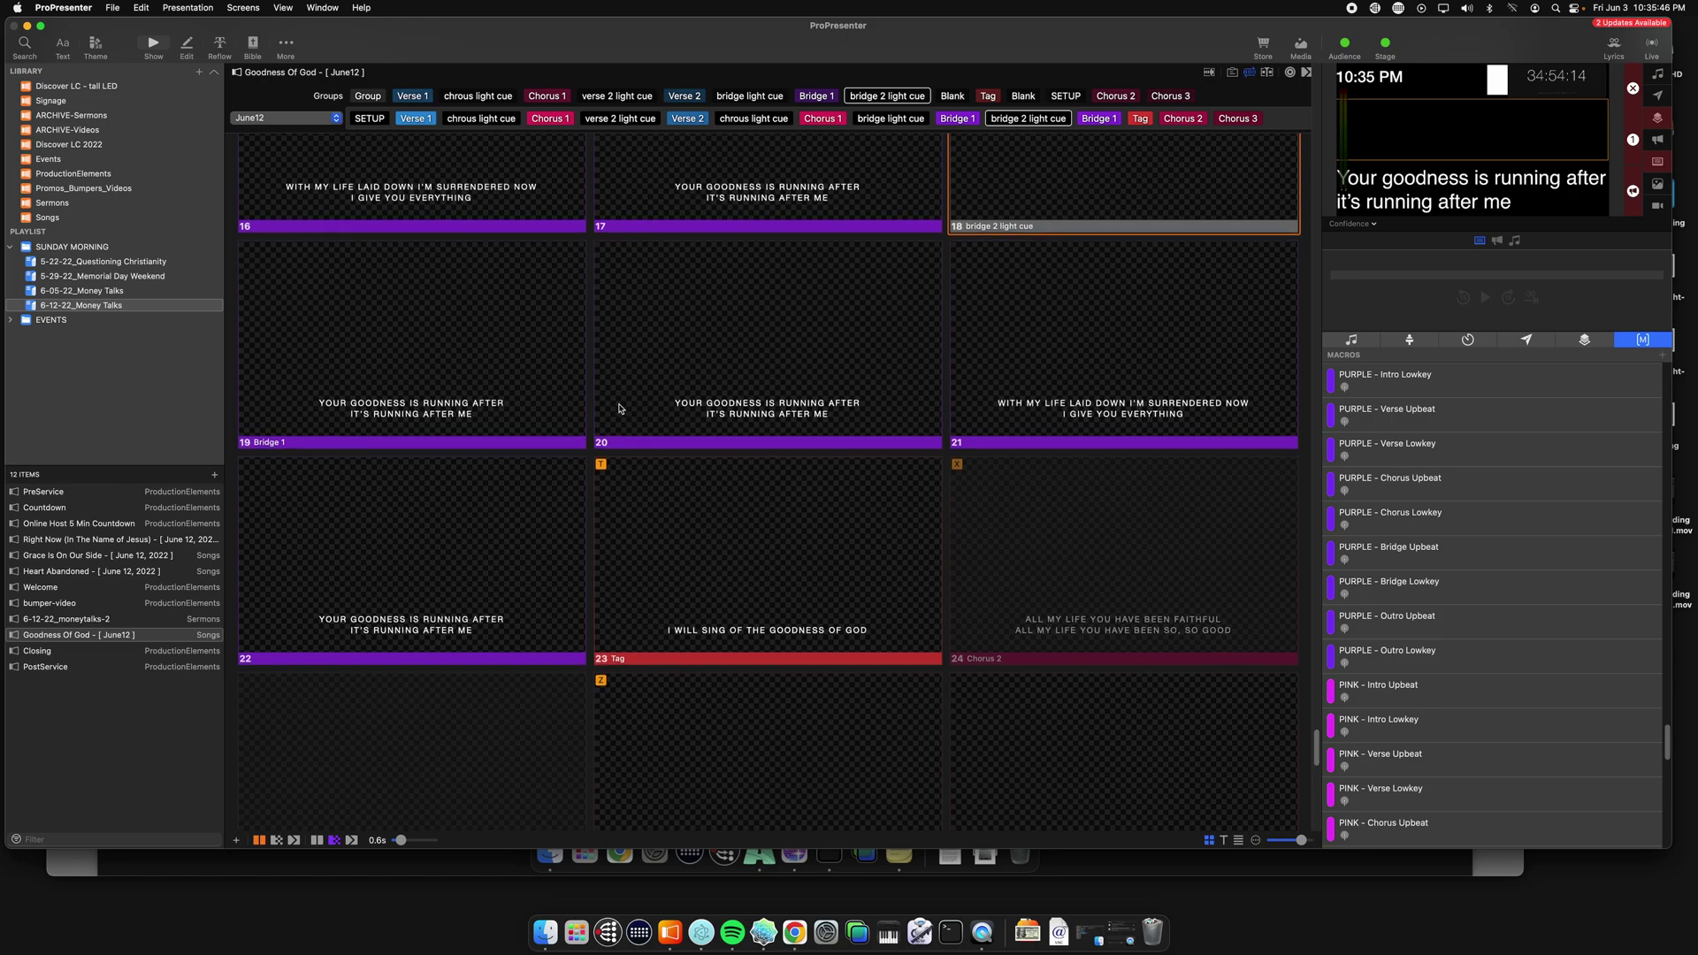
key("Right")
key("Right")
key("Right")
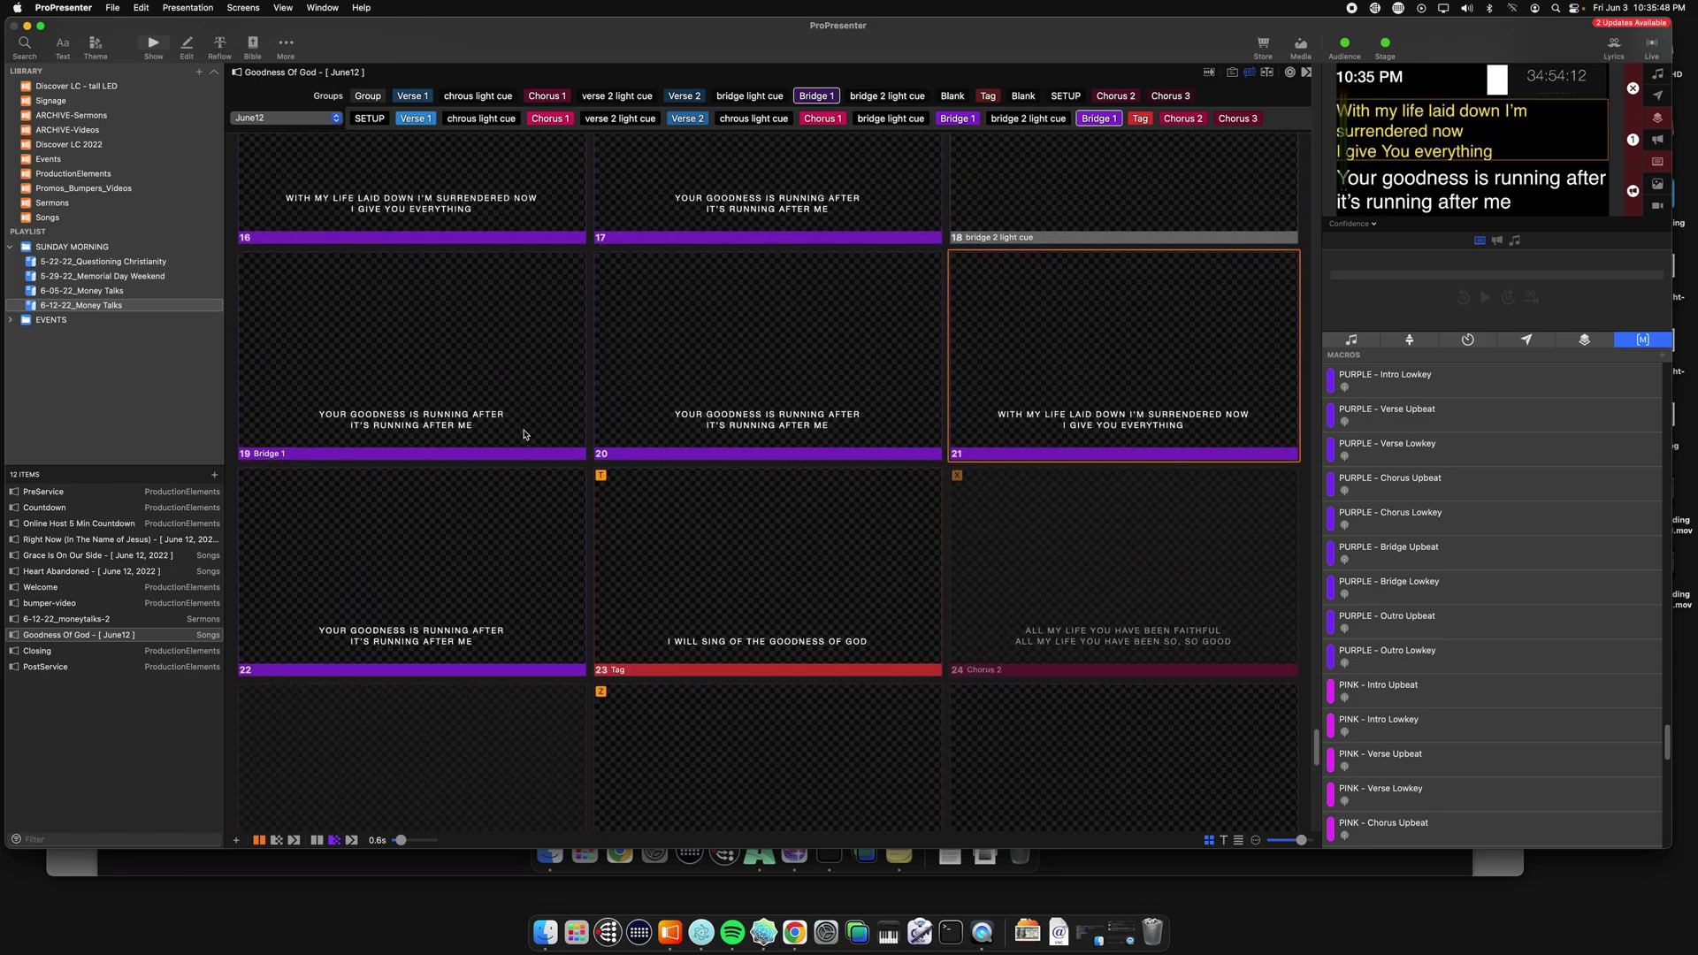
scroll(1061, 353, "down", 2)
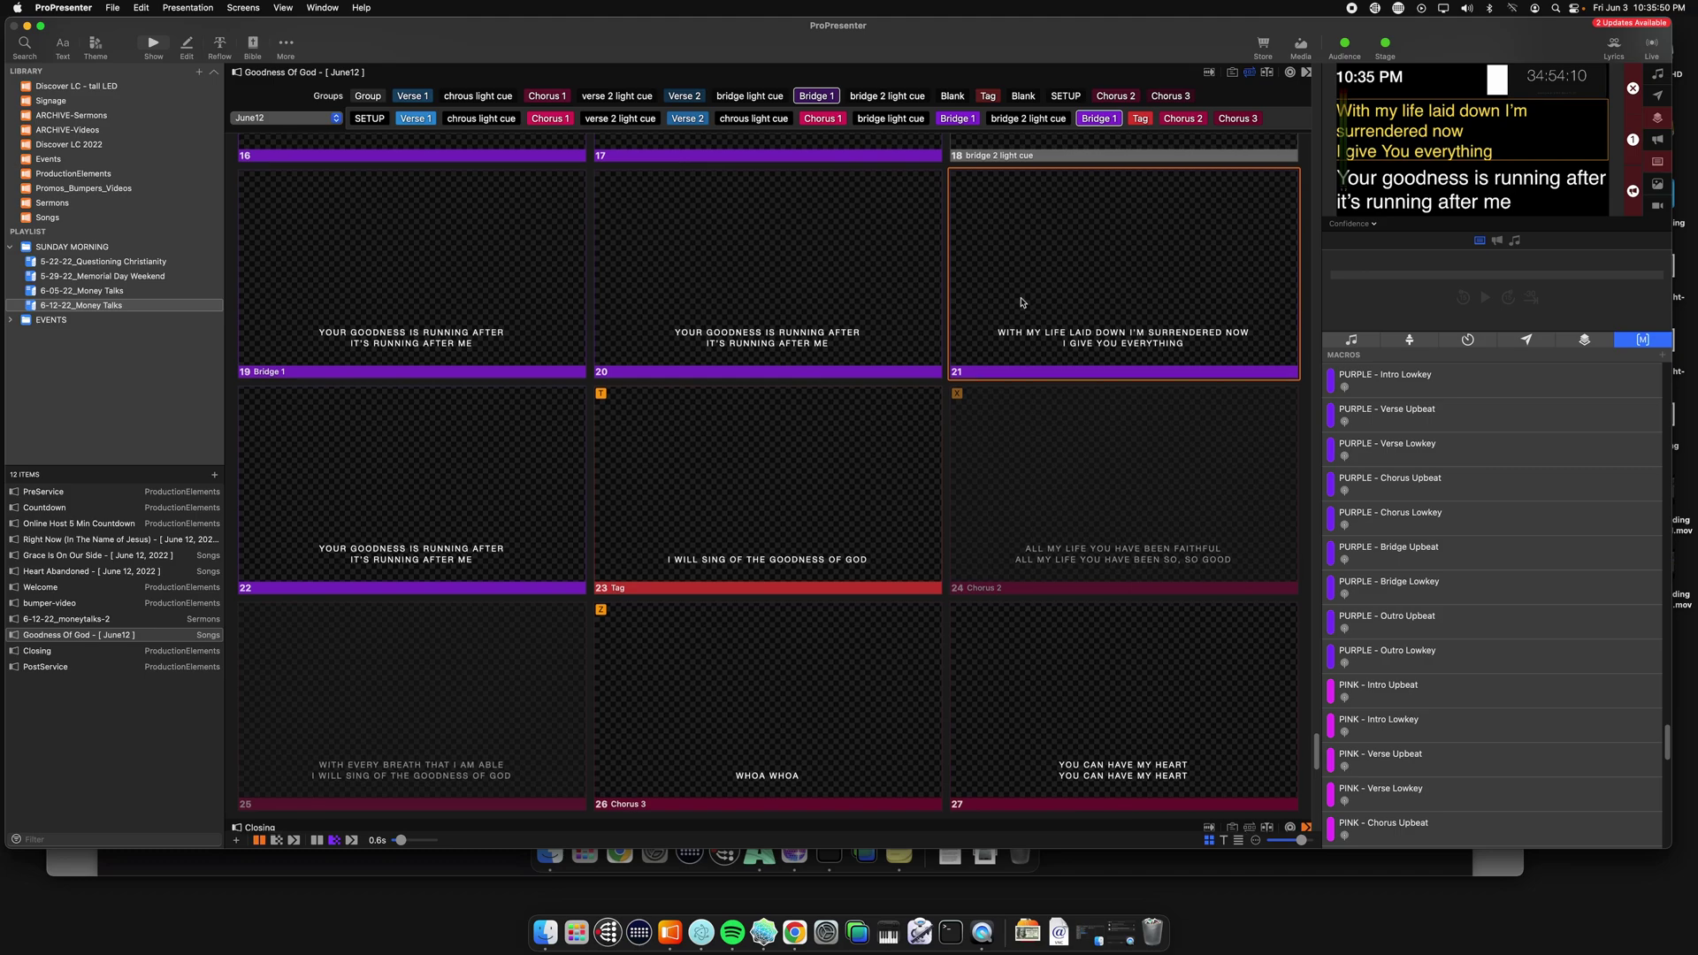
scroll(1021, 302, "down", 1)
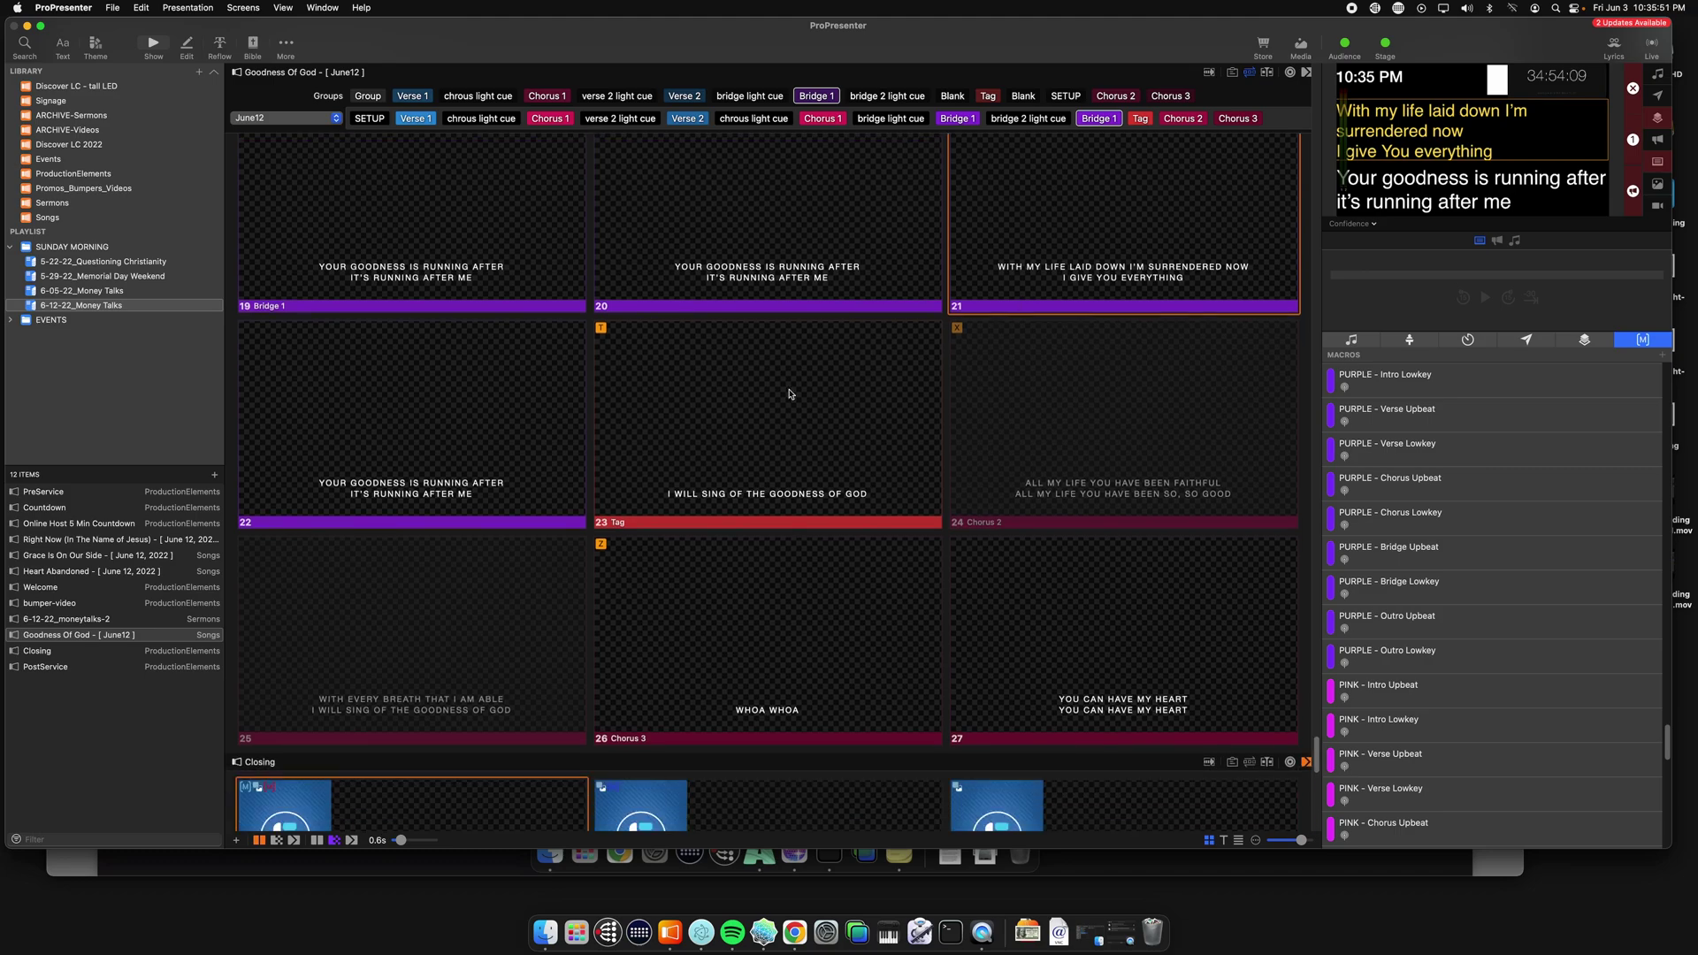
left_click(336, 445)
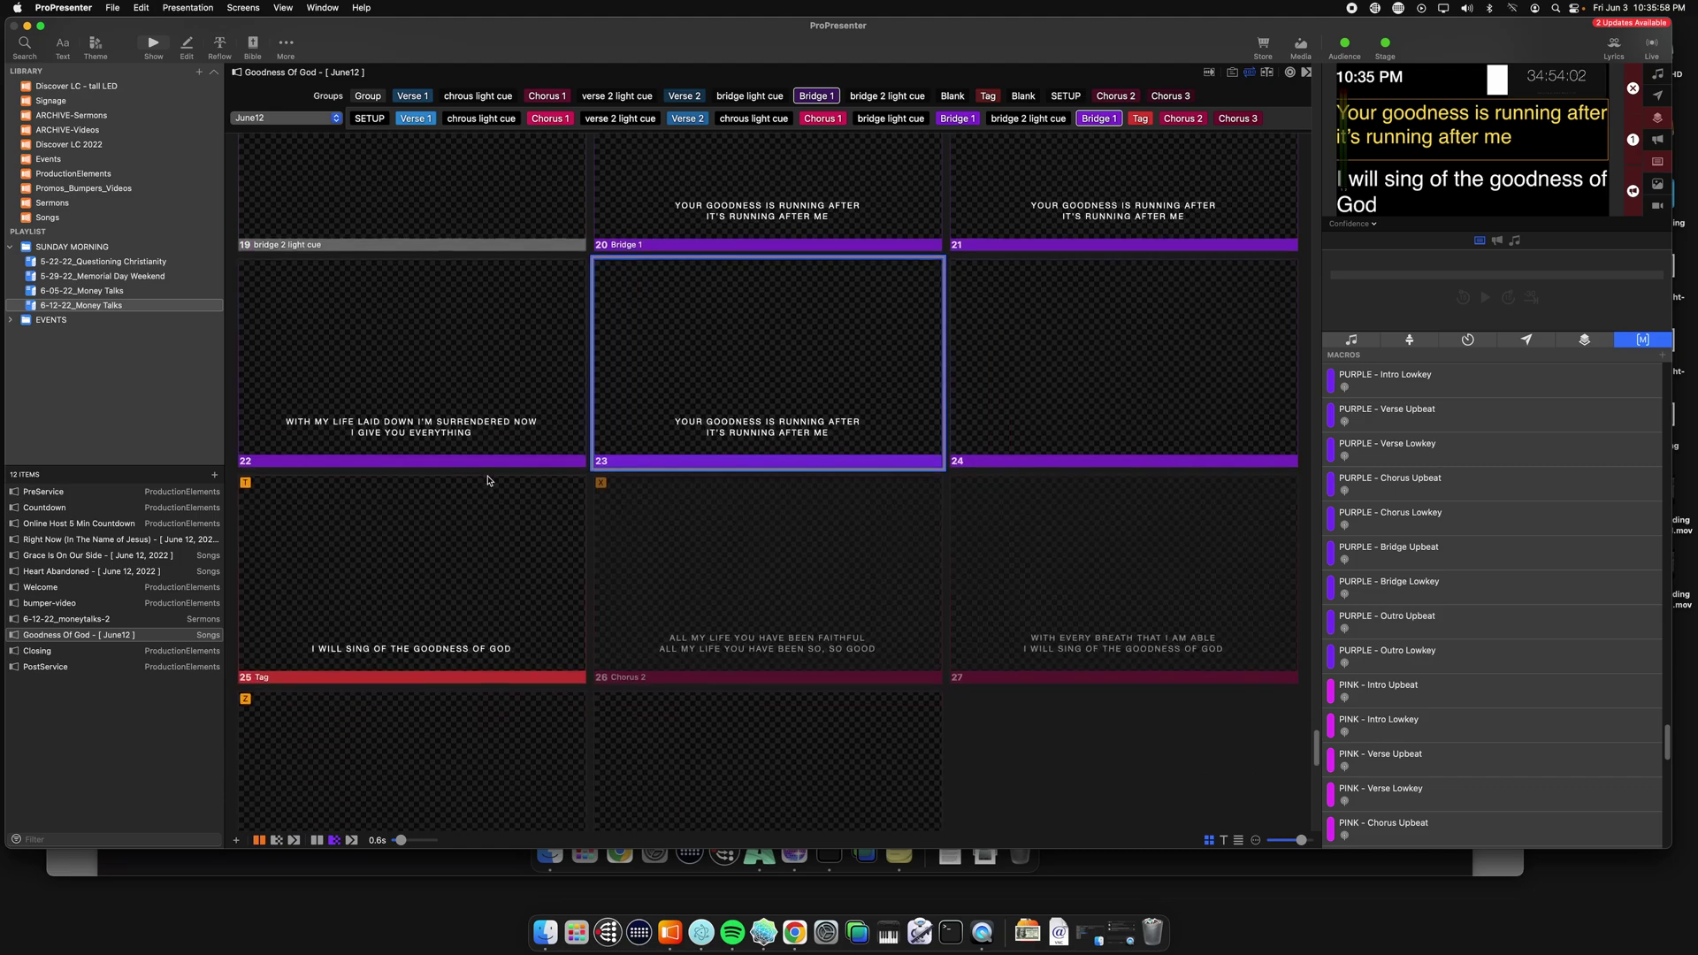
Take blank slide 24 live and group it as 'tag light cue'.
scroll(929, 420, "up", 5)
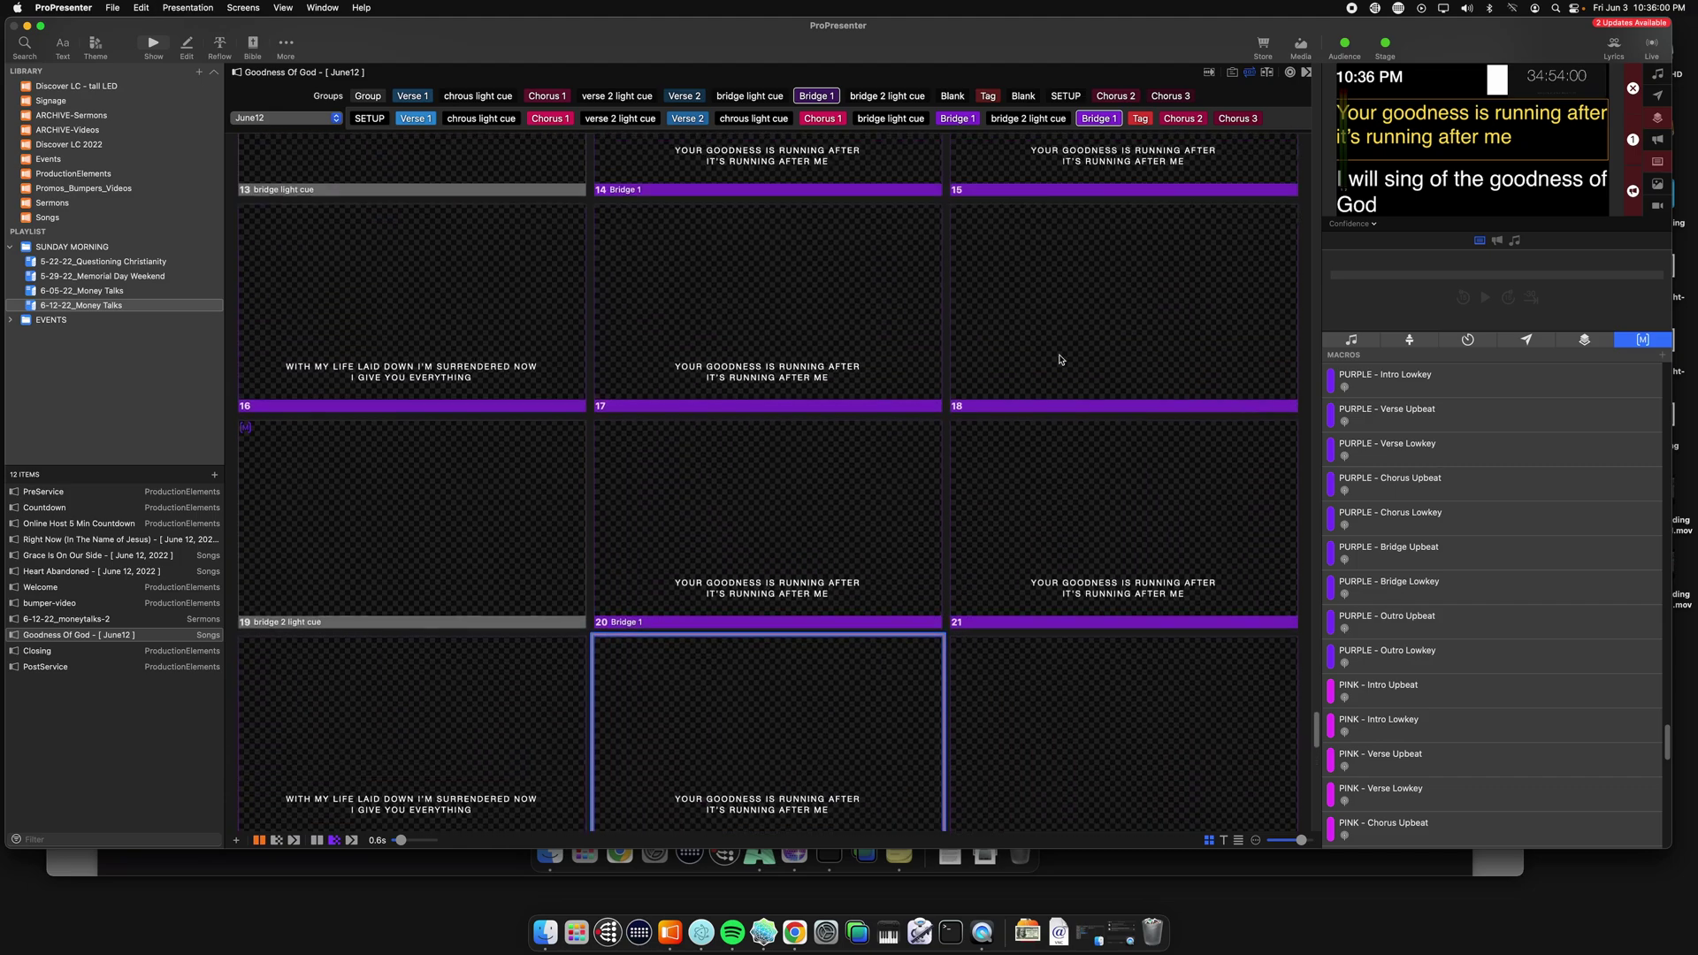
scroll(1123, 438, "down", 4)
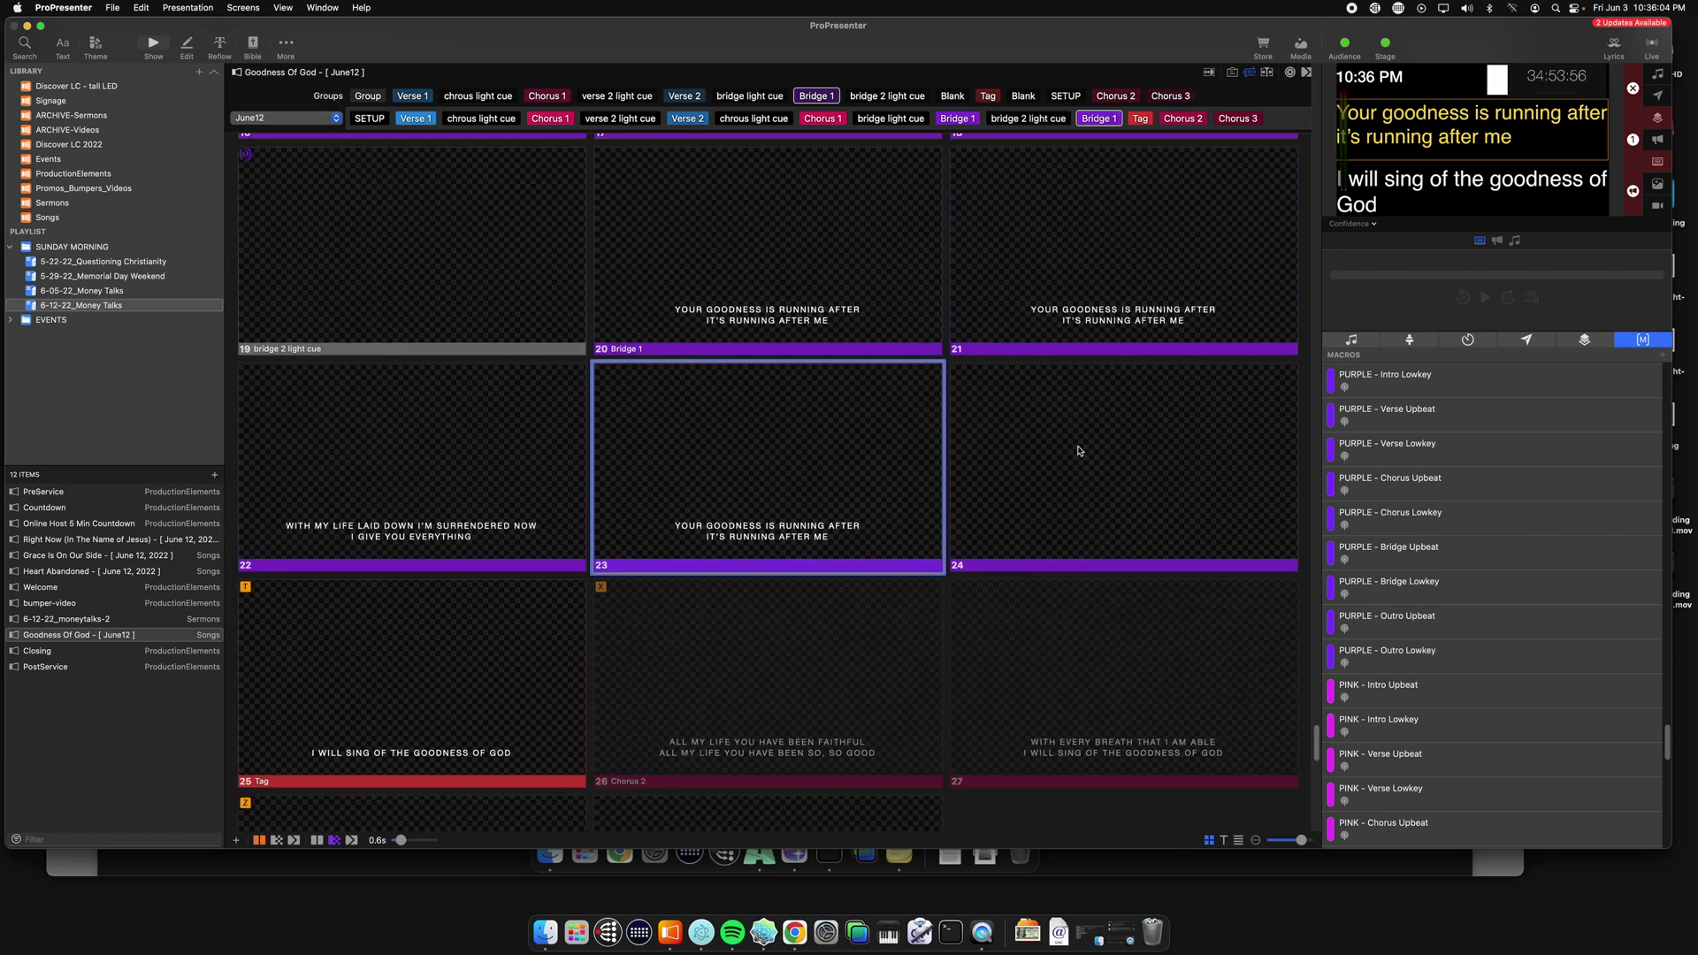
left_click(1050, 465)
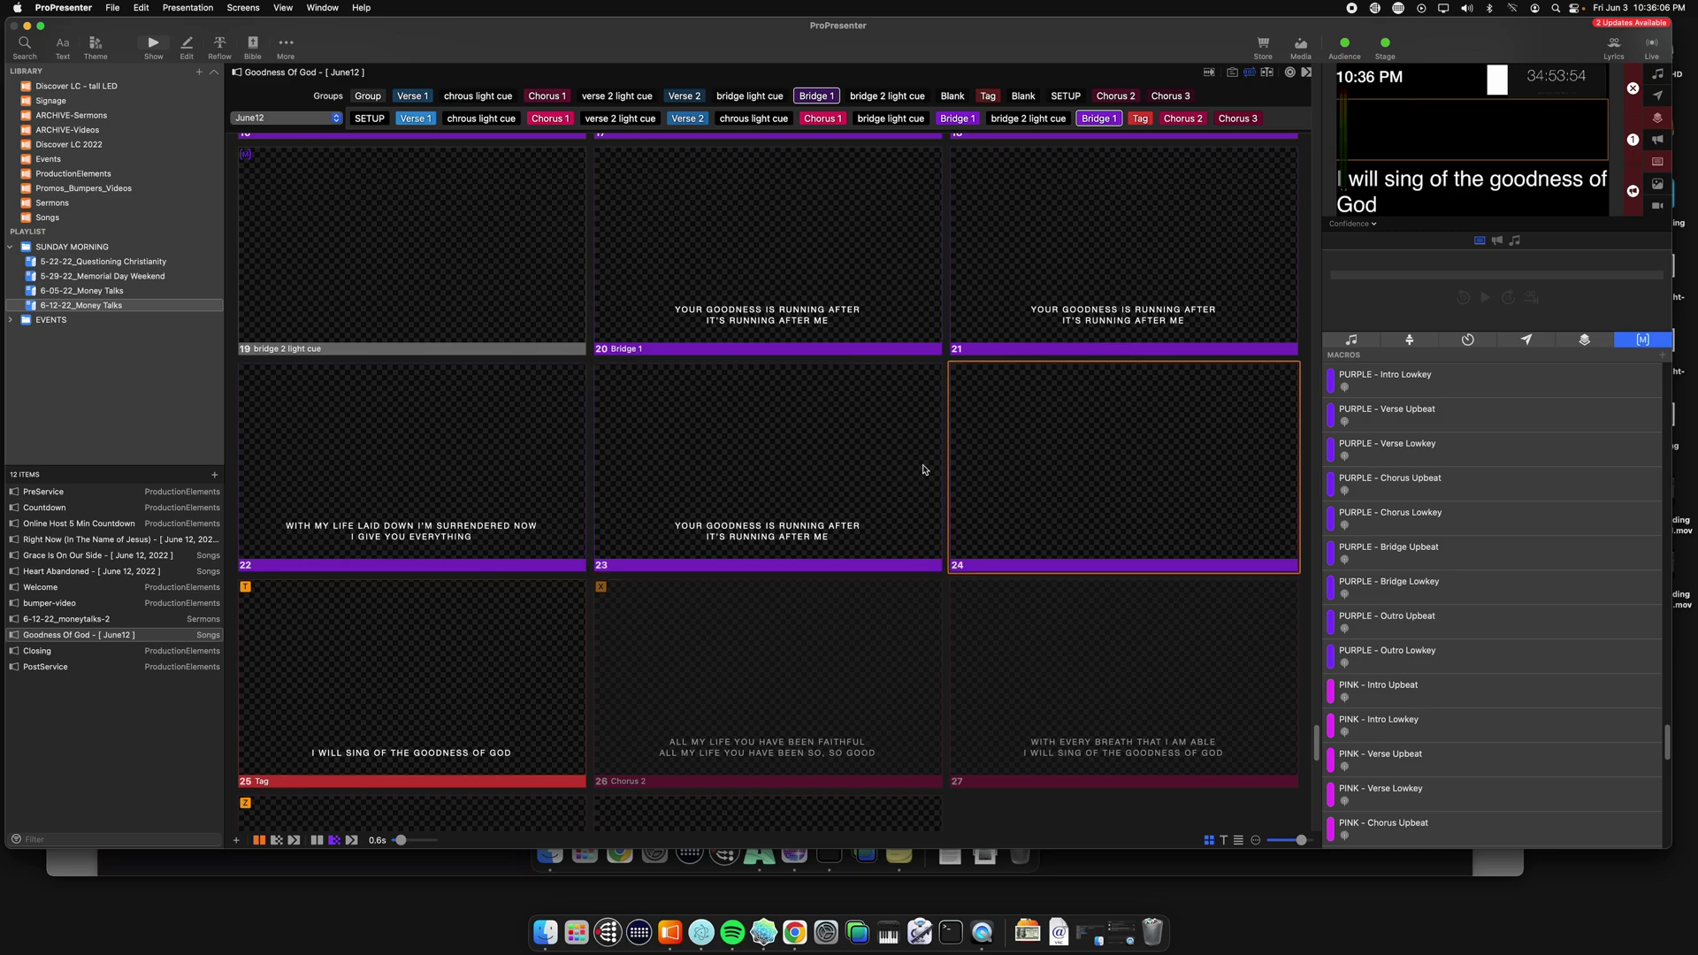
right_click(1011, 456)
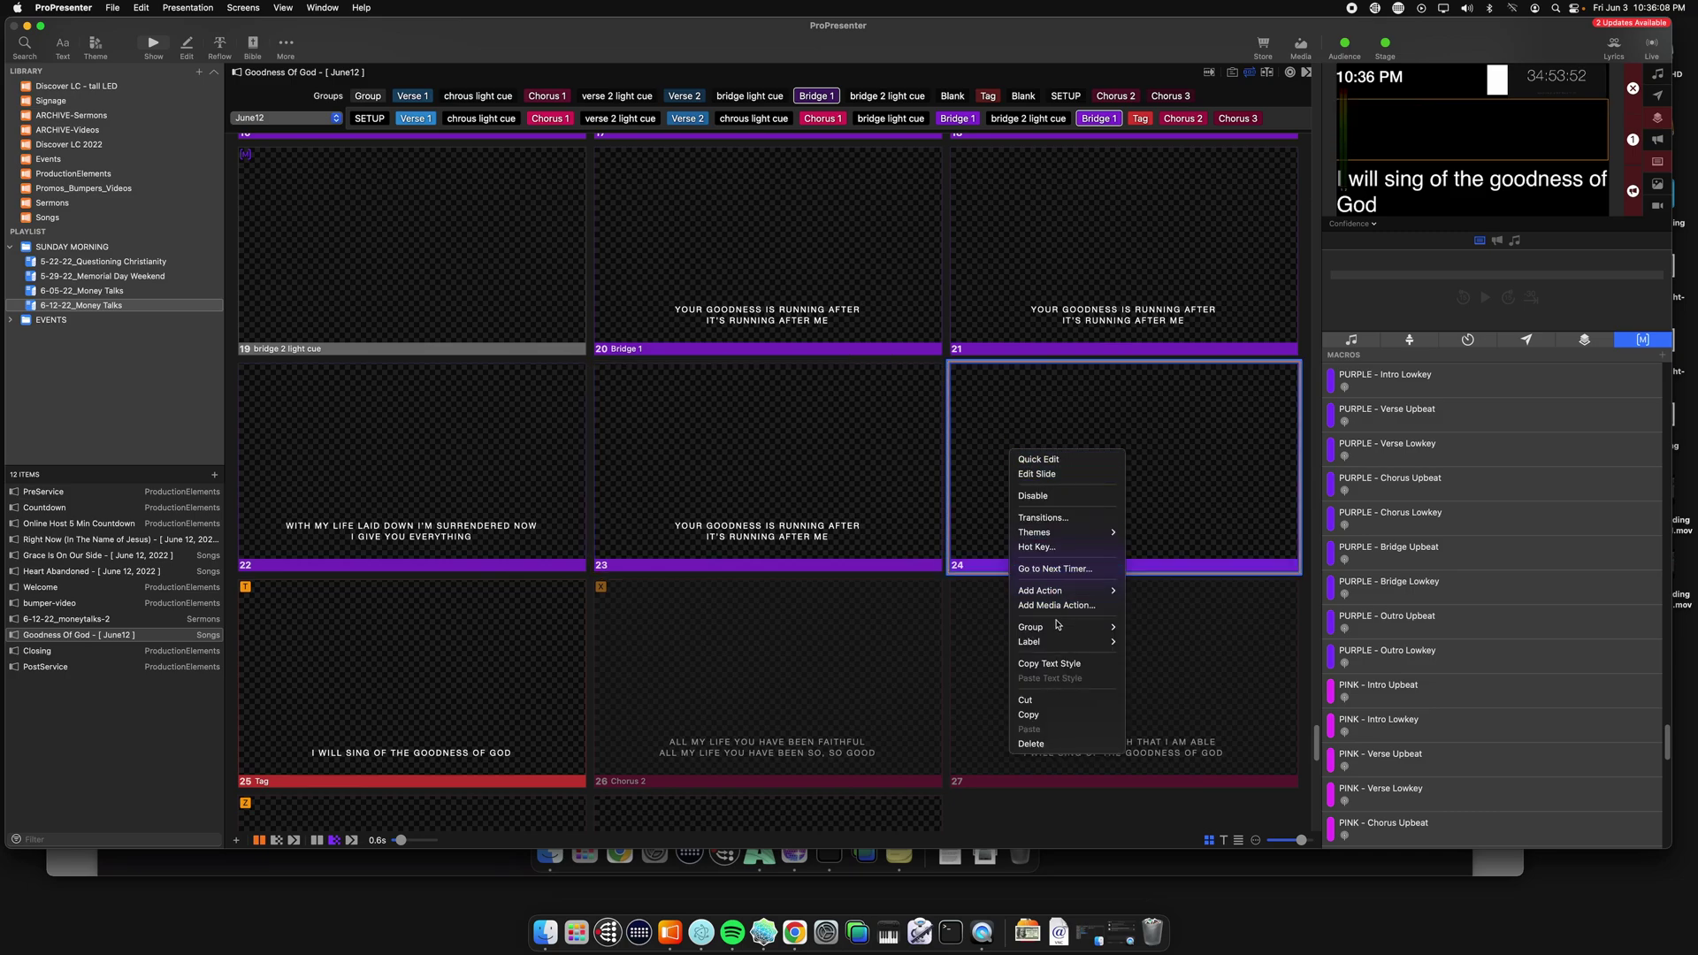
mouse_move(1059, 628)
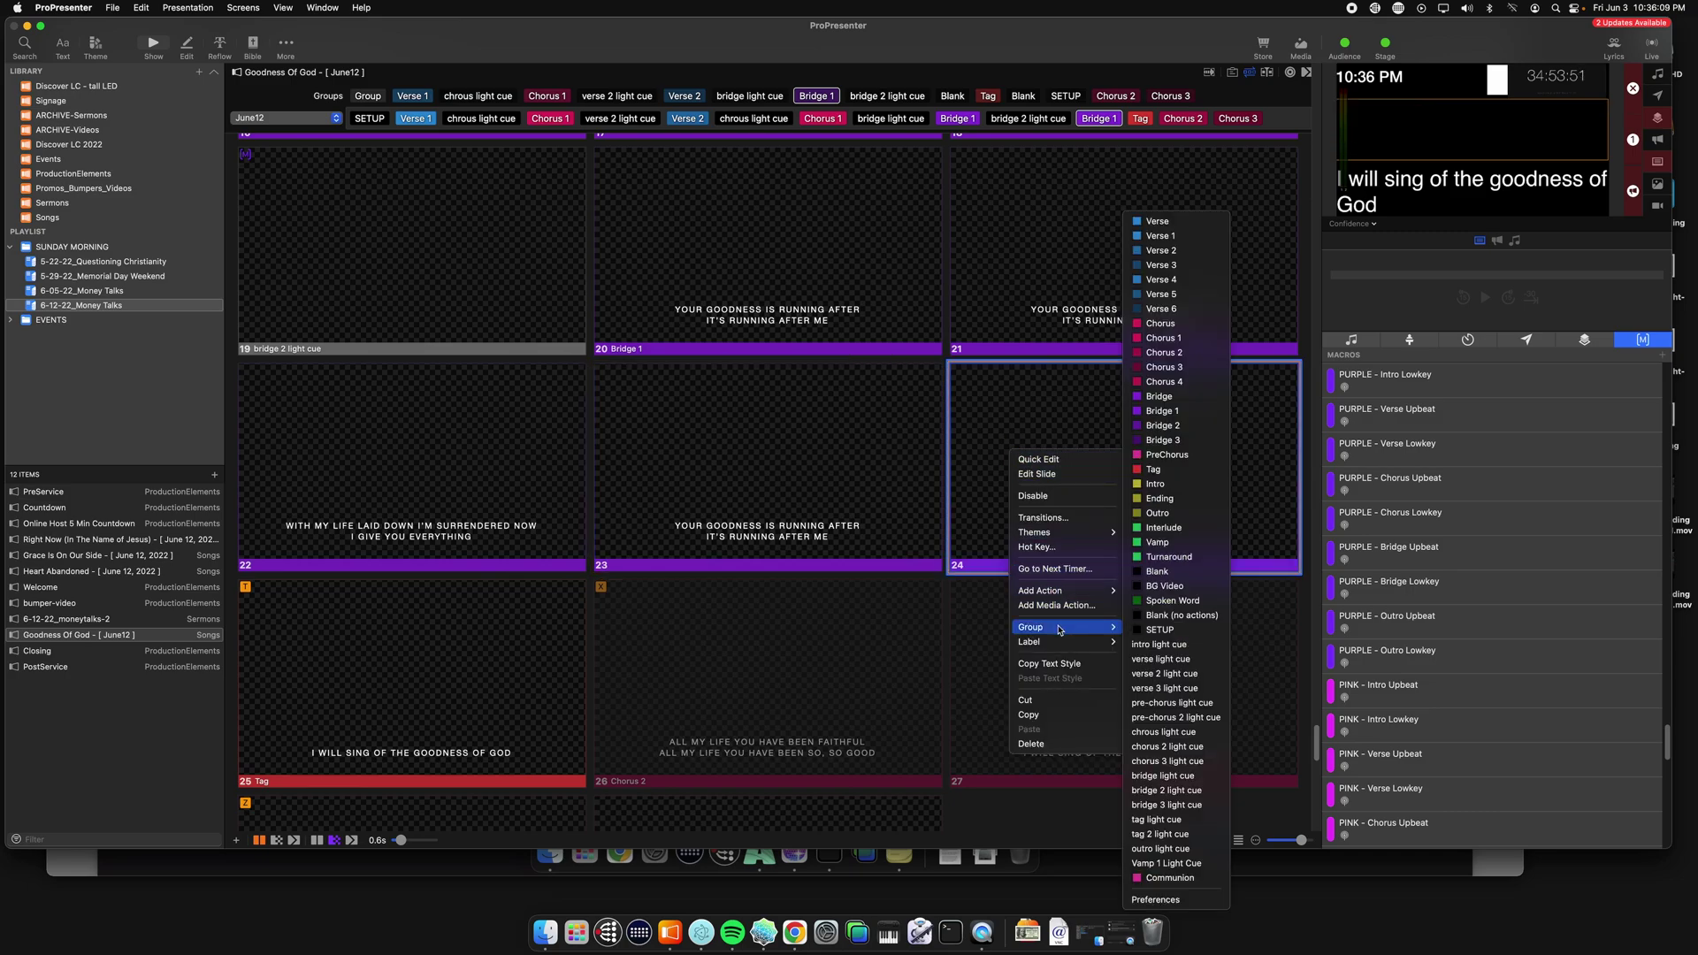
left_click(1177, 819)
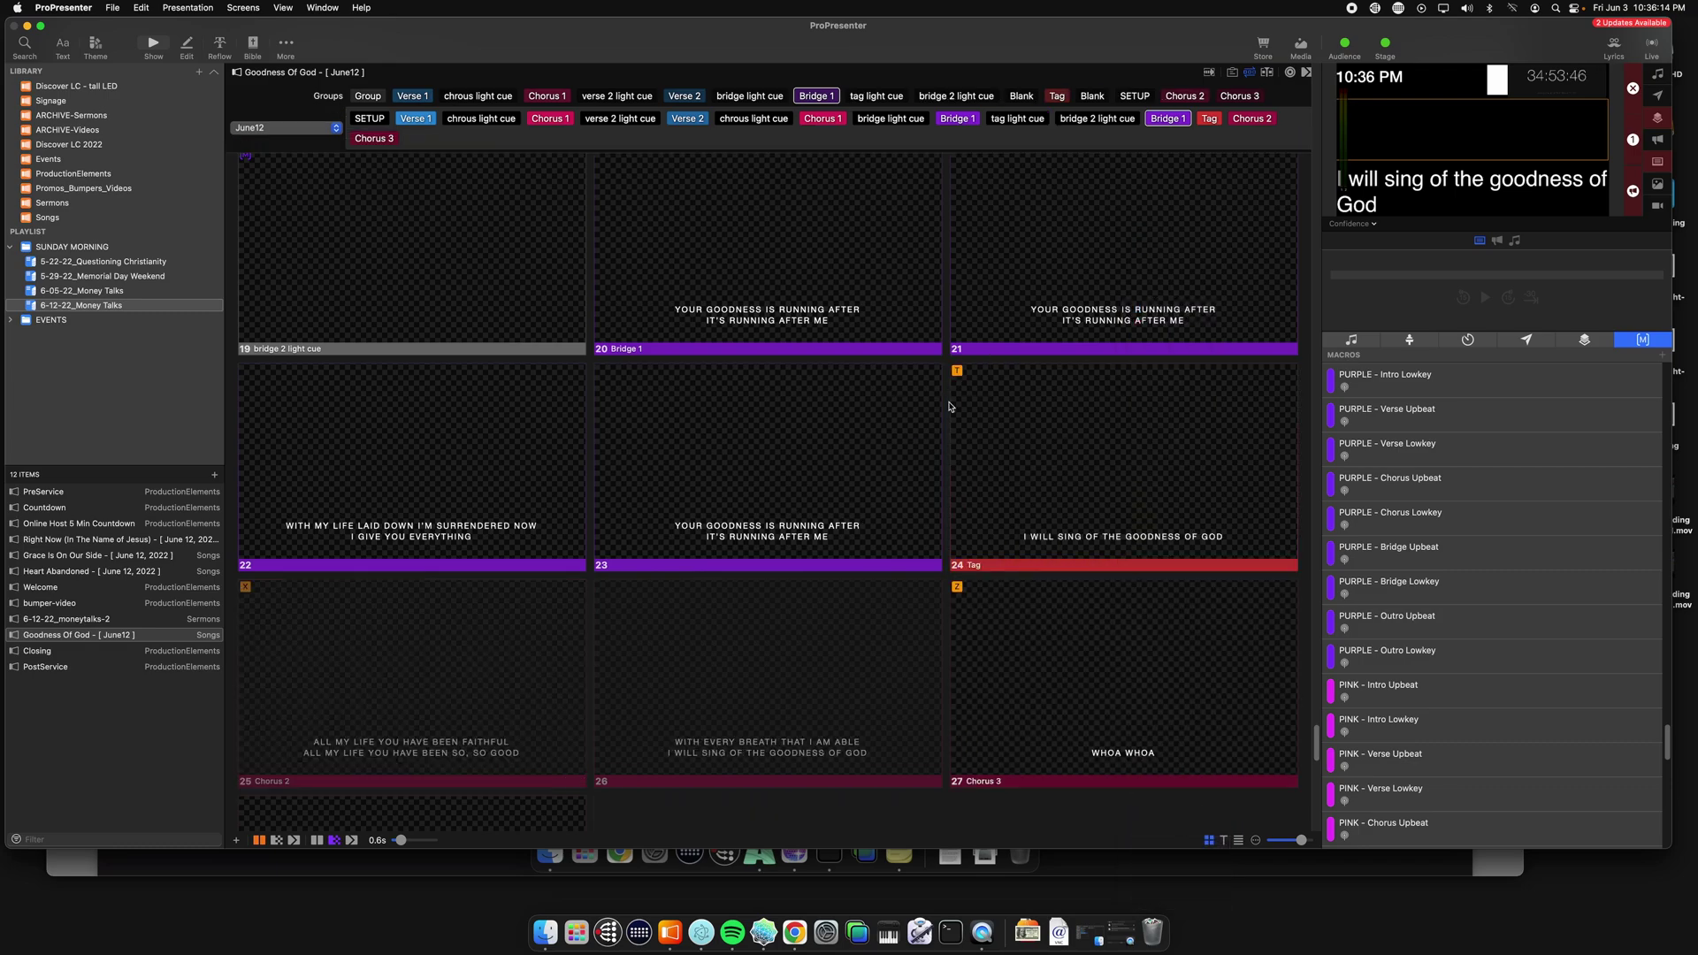
Review the June12 arrangement bar with the new tag light cue group.
scroll(1017, 505, "up", 5)
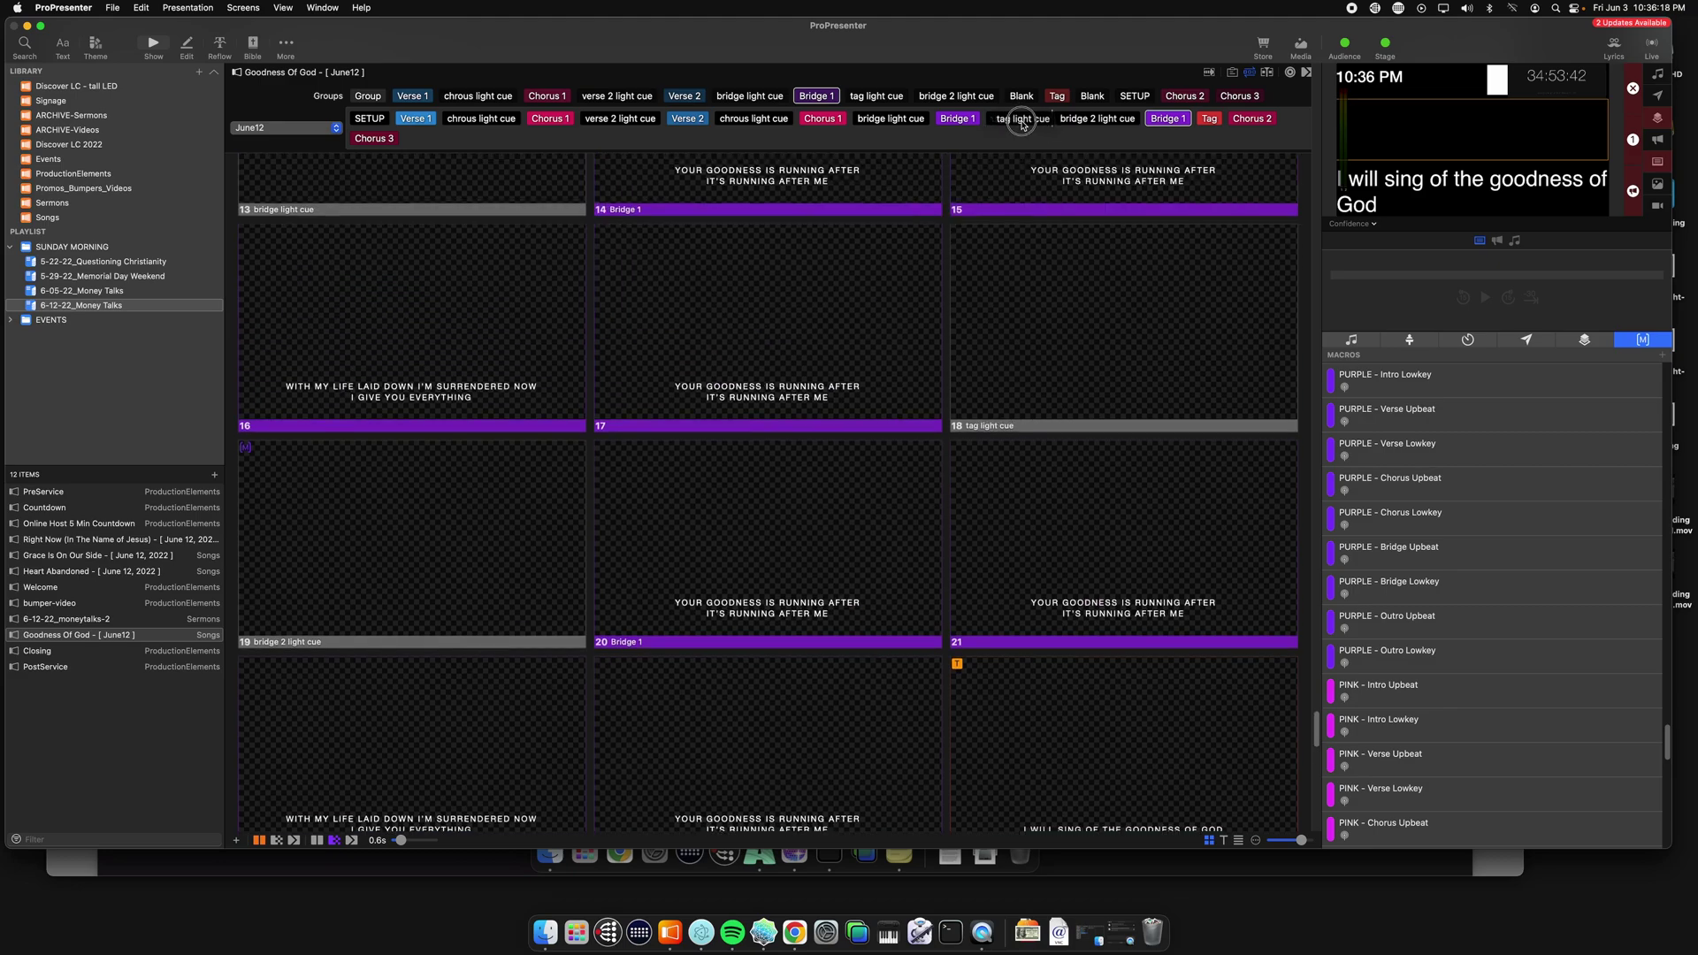
mouse_move(962, 125)
mouse_move(1163, 131)
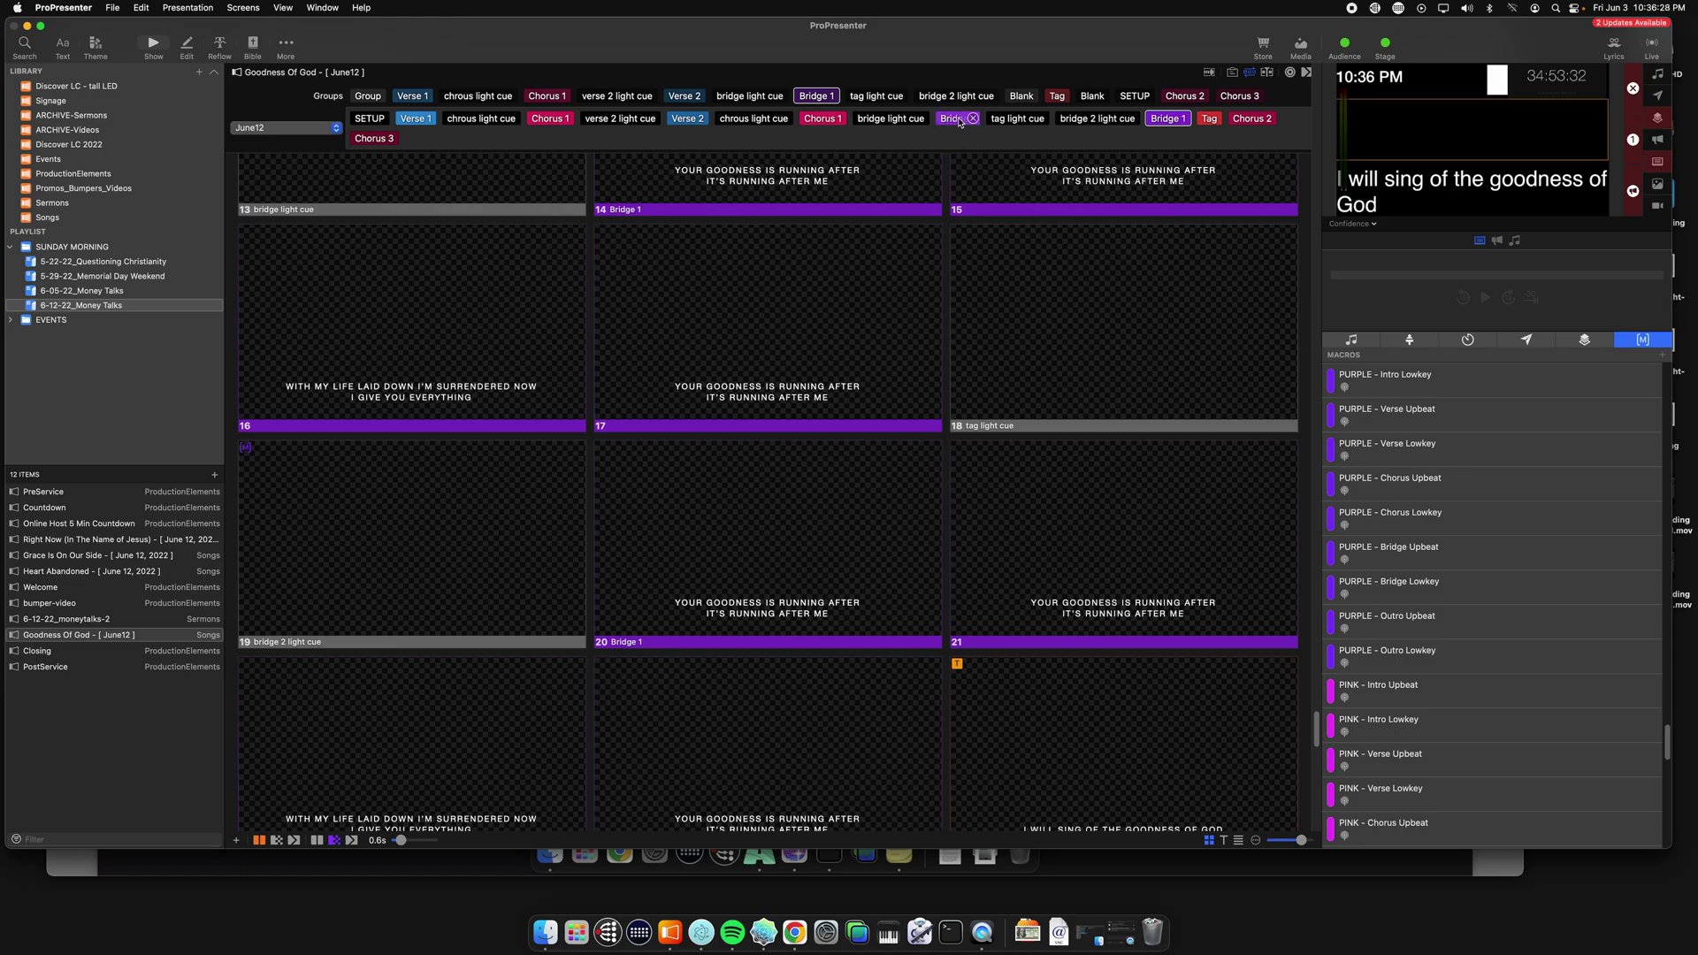
mouse_move(634, 129)
mouse_move(830, 127)
Move tag light cue just before Tag in the arrangement and take it live.
left_click_drag(1013, 129, 1154, 124)
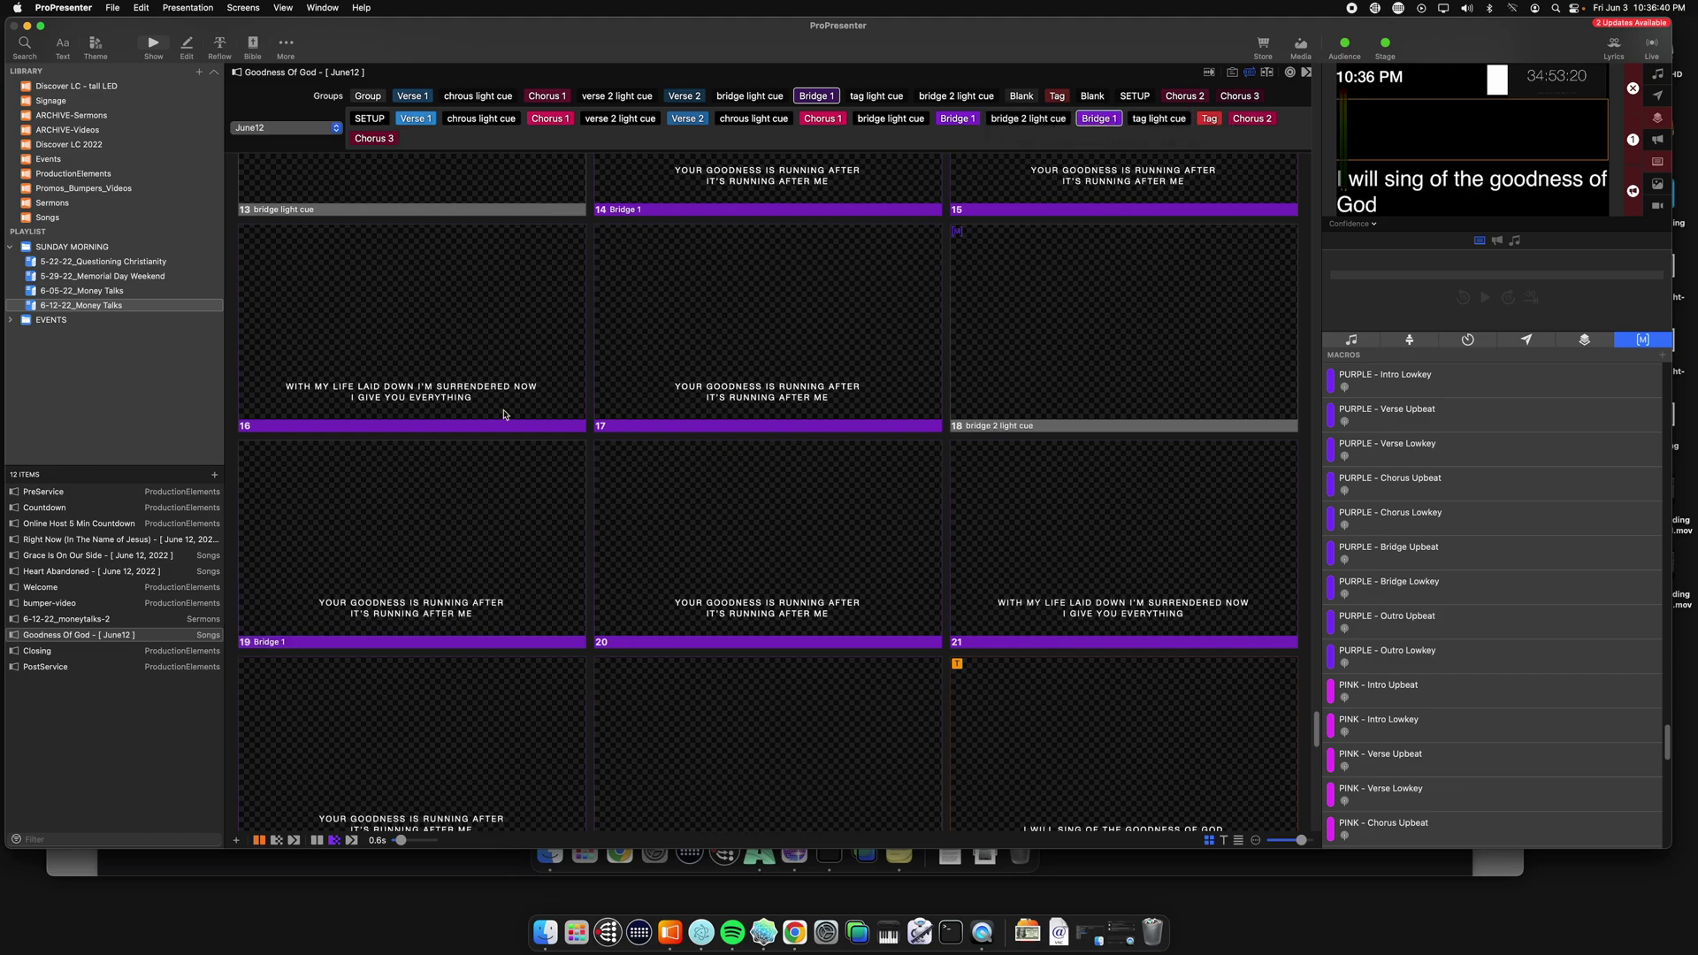
scroll(504, 411, "down", 5)
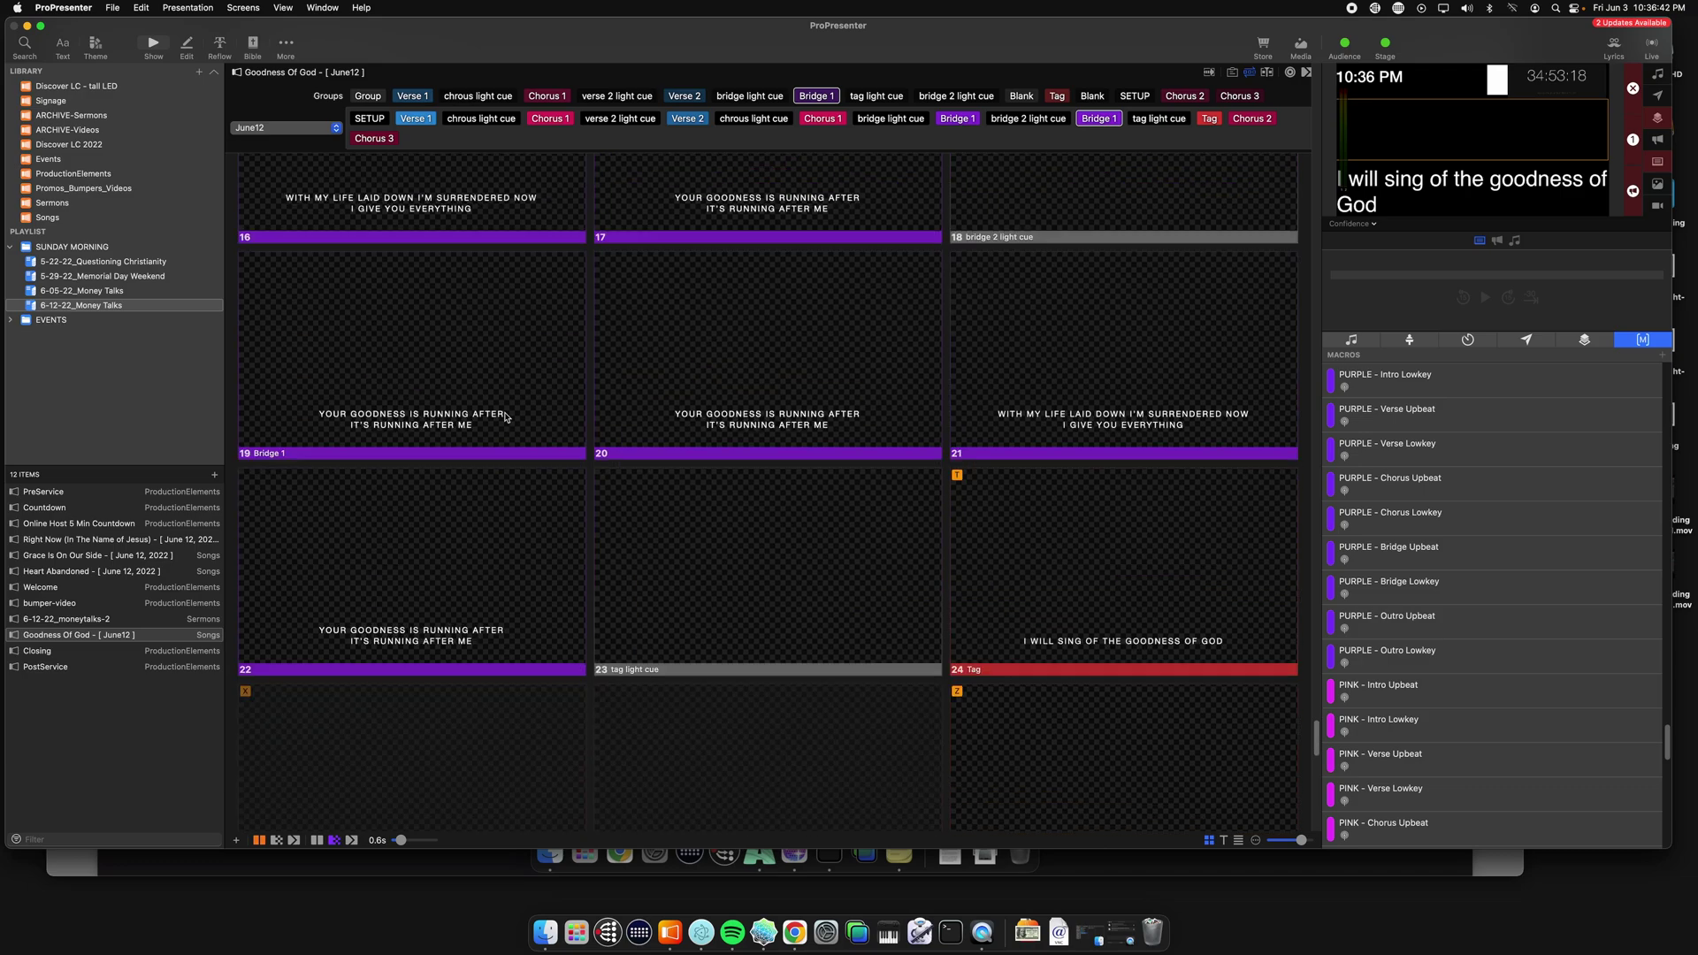
left_click(725, 306)
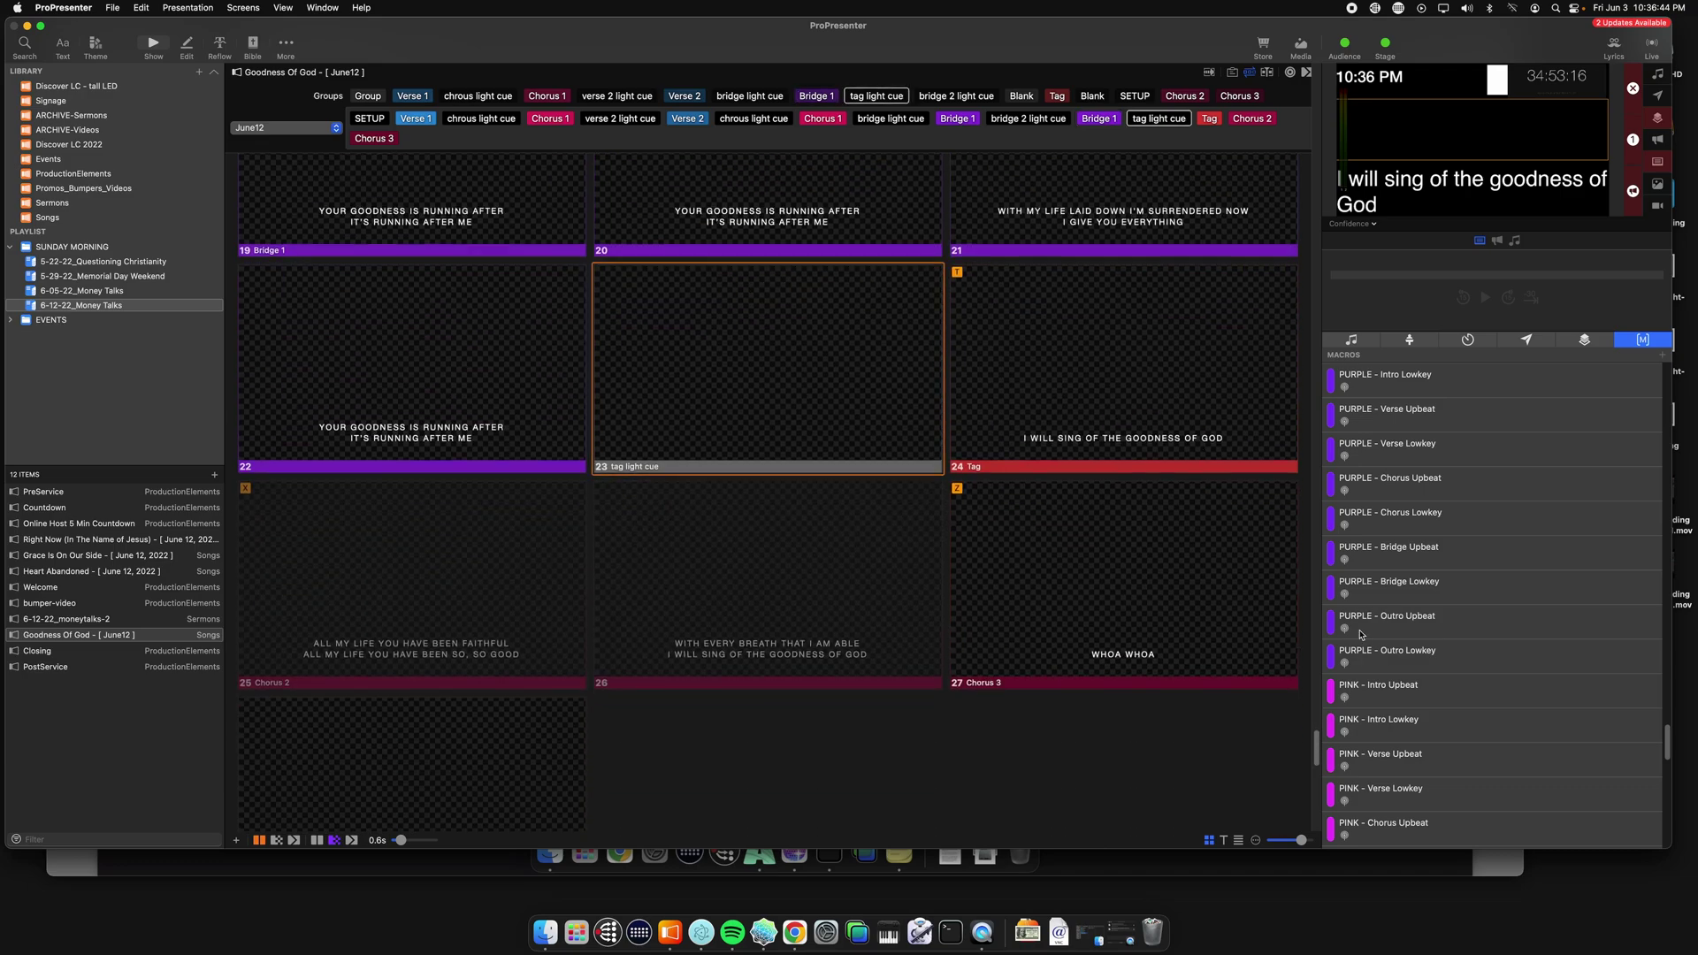
Attach the ORANGE - Bridge Lowkey macro to slide 23 and send the Tag slide live.
scroll(1379, 619, "up", 5)
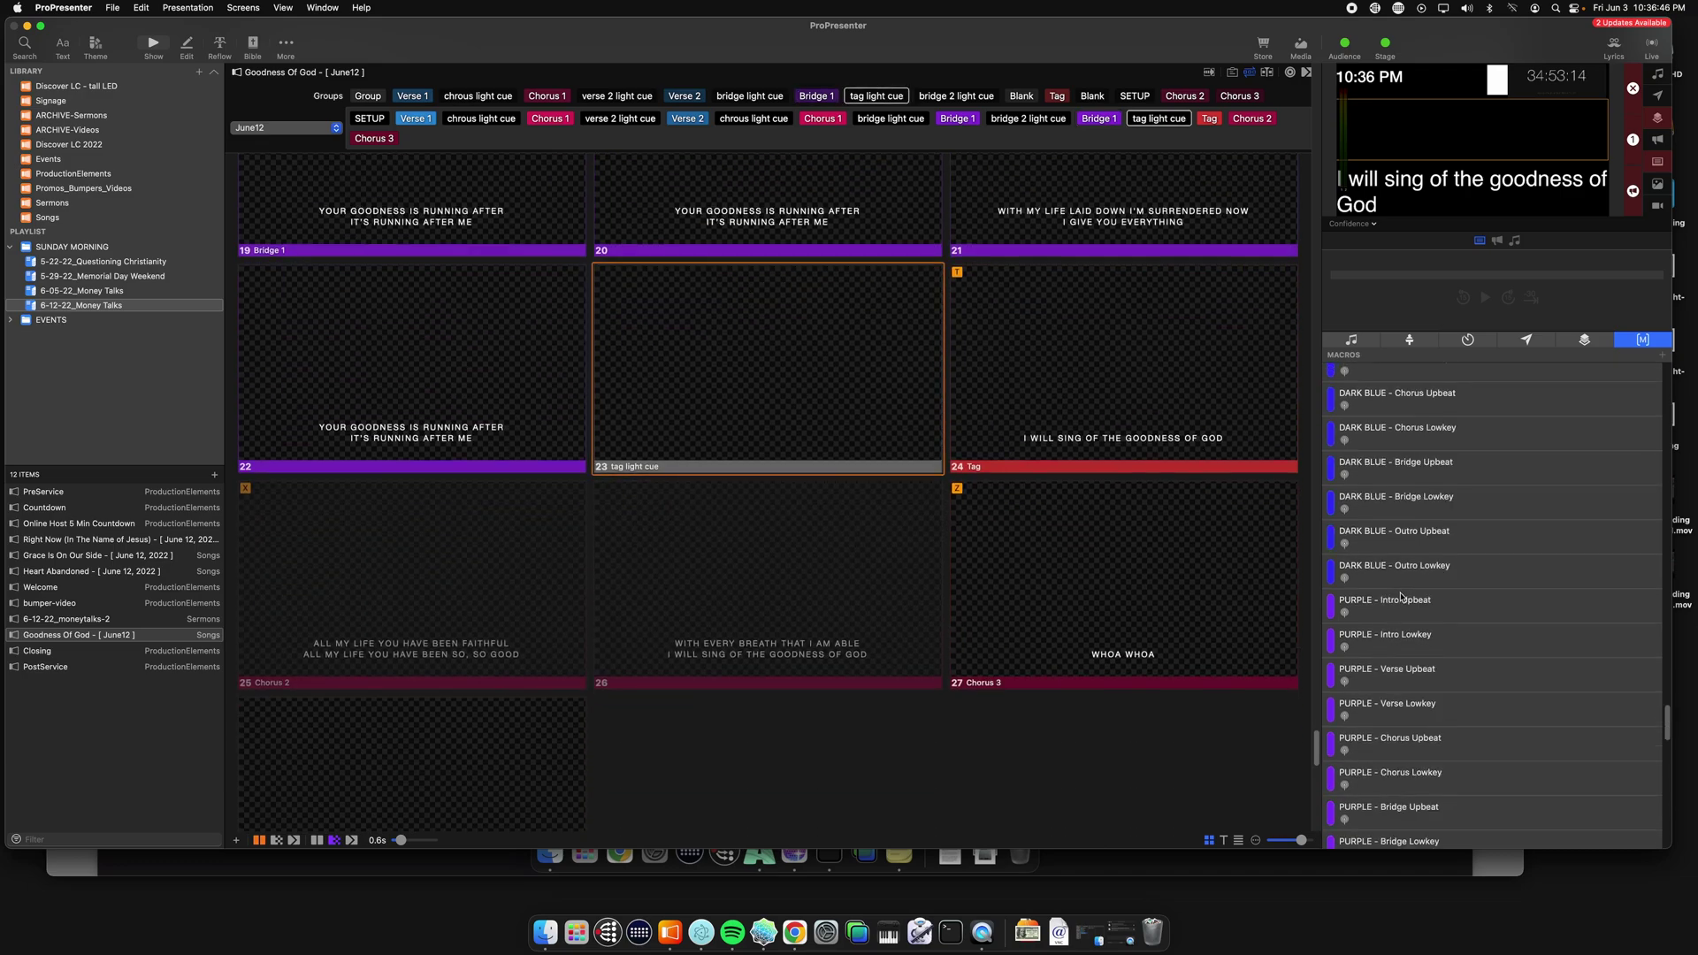
scroll(1400, 597, "up", 15)
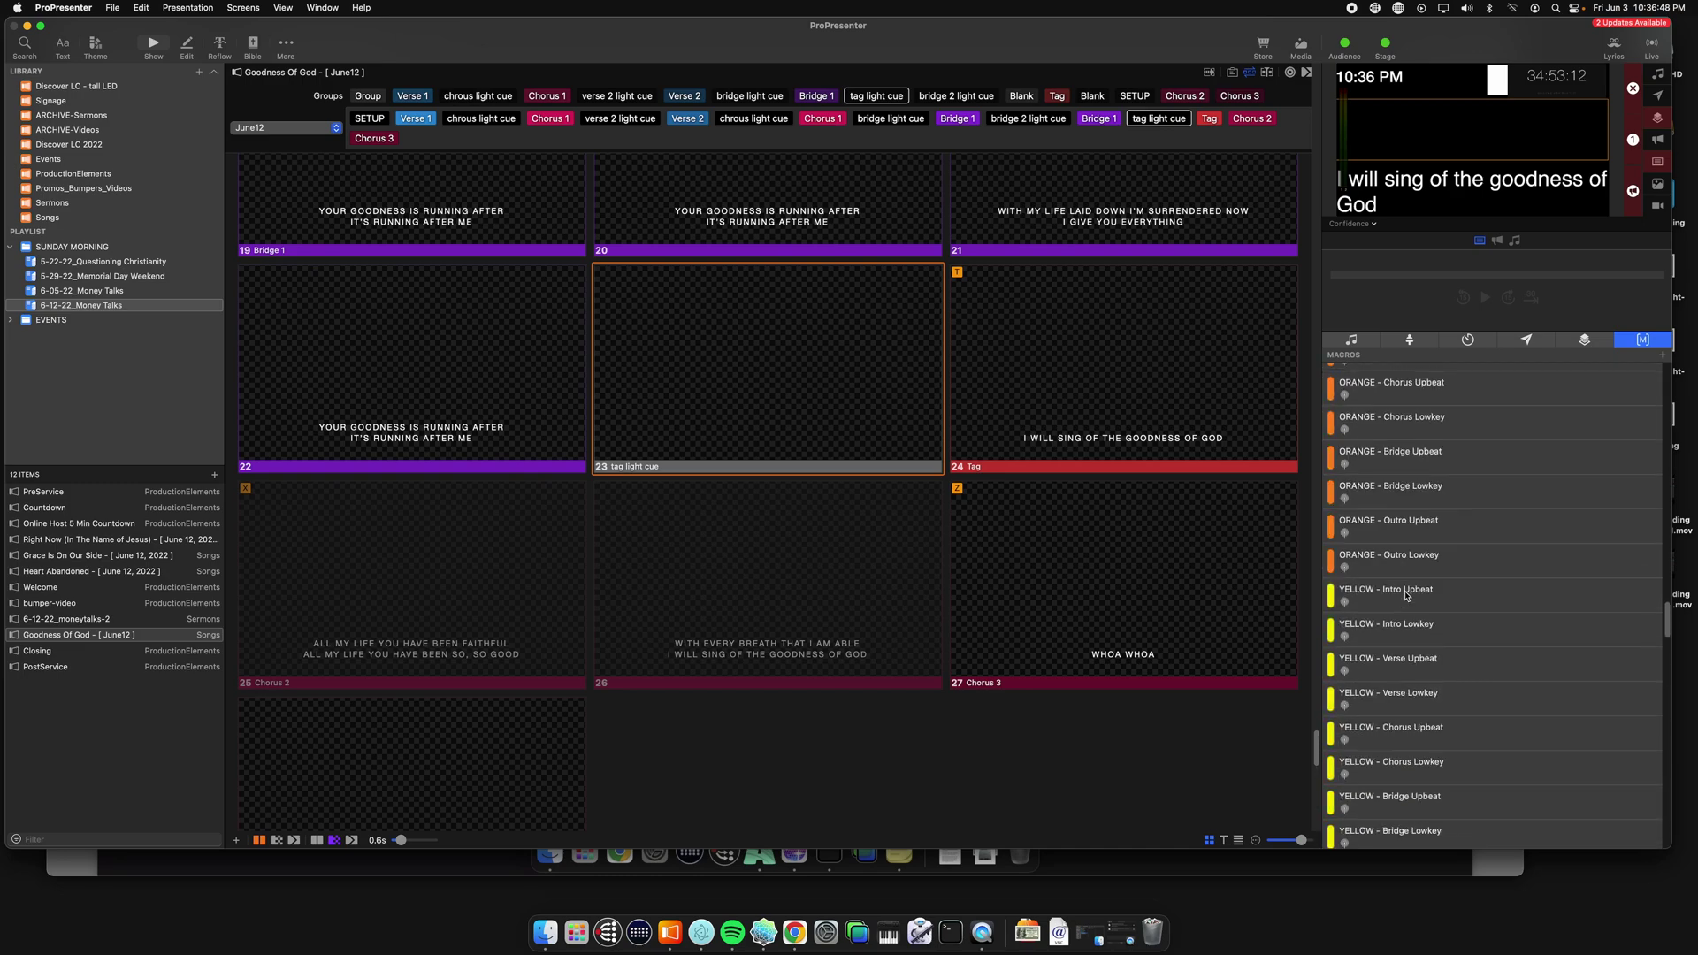
scroll(1425, 530, "up", 1)
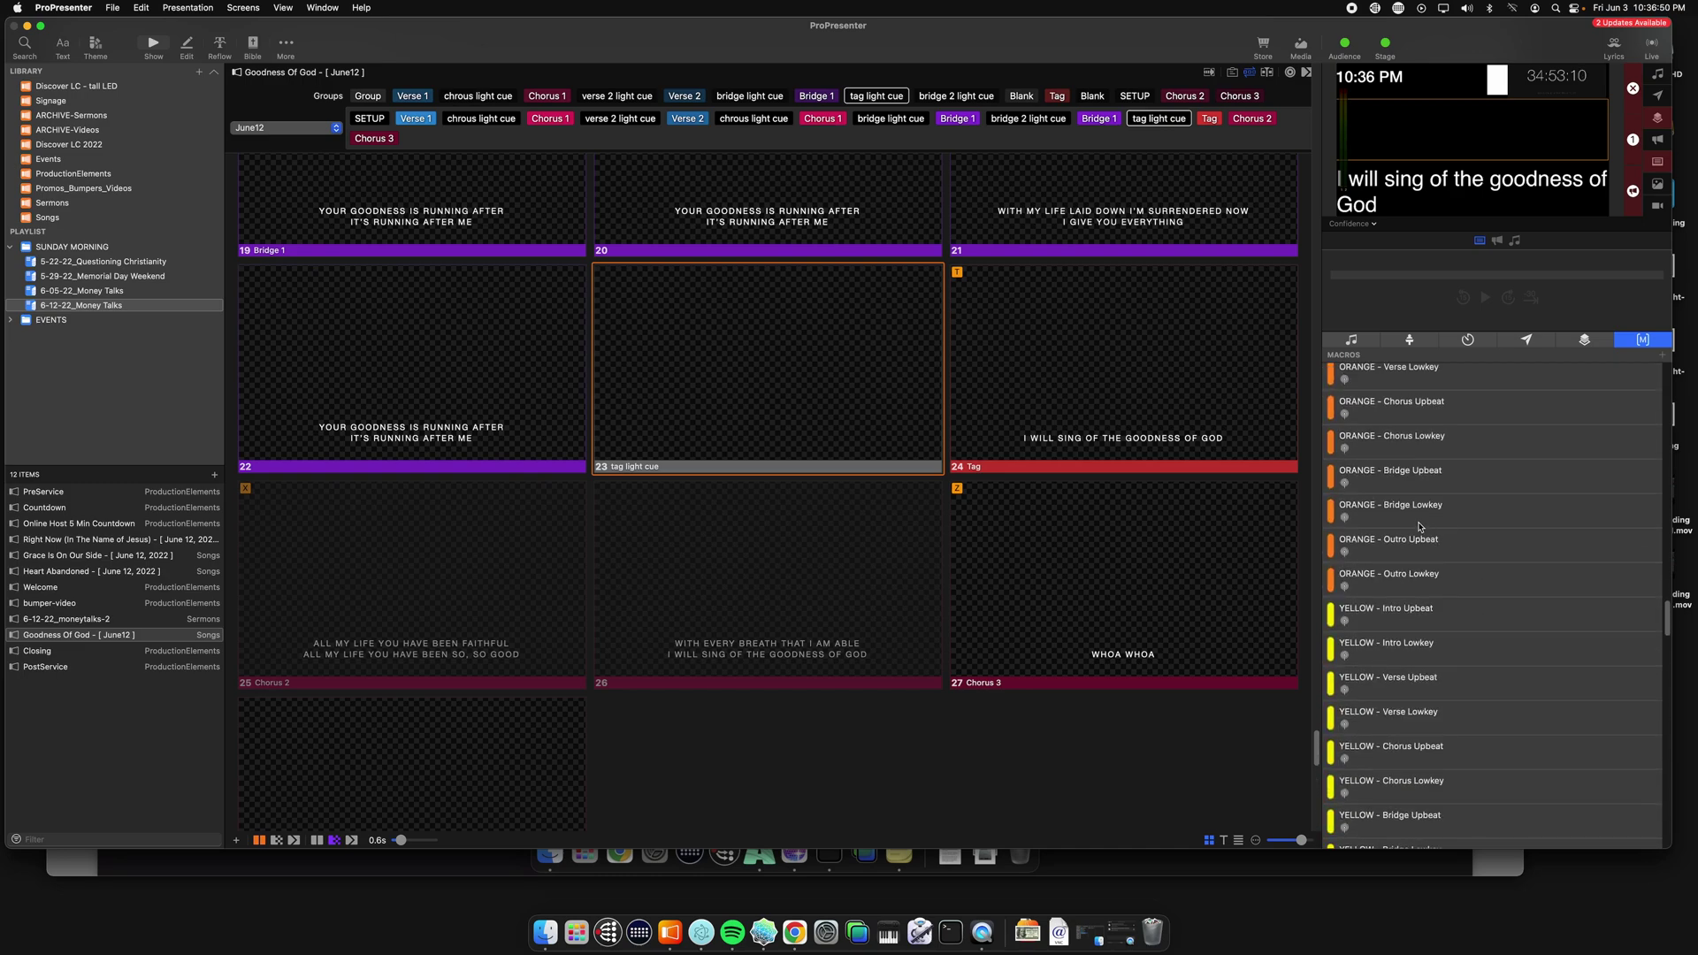
left_click_drag(1416, 511, 777, 330)
scroll(712, 371, "down", 1)
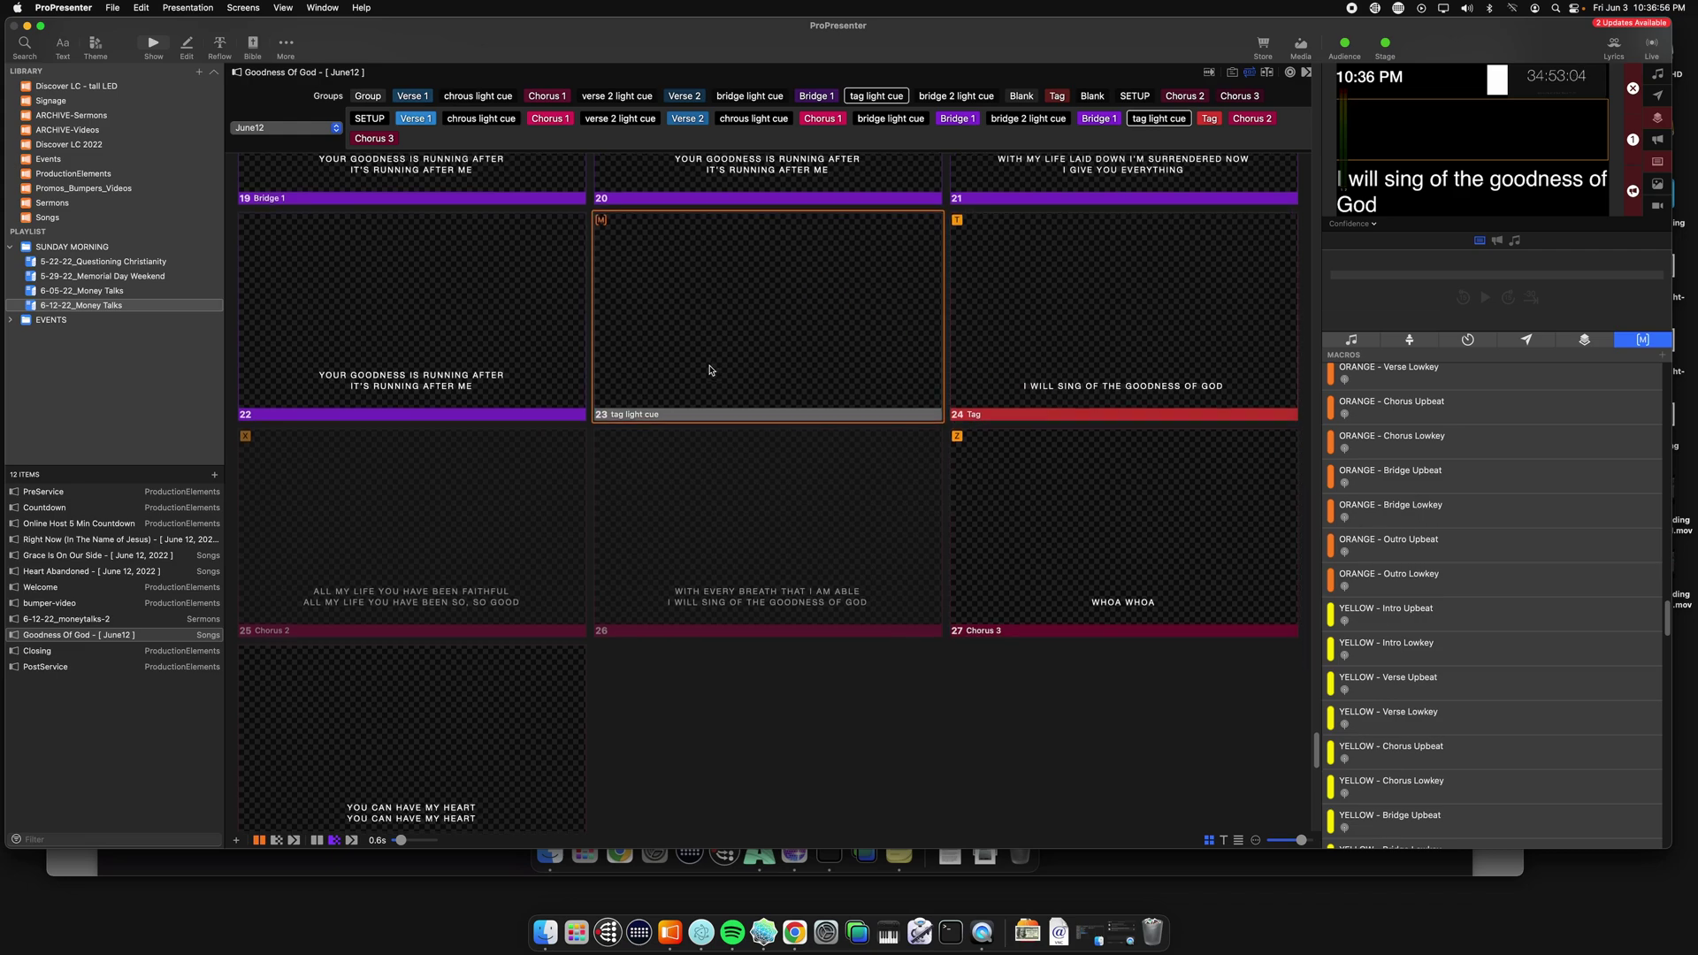
scroll(678, 303, "down", 1)
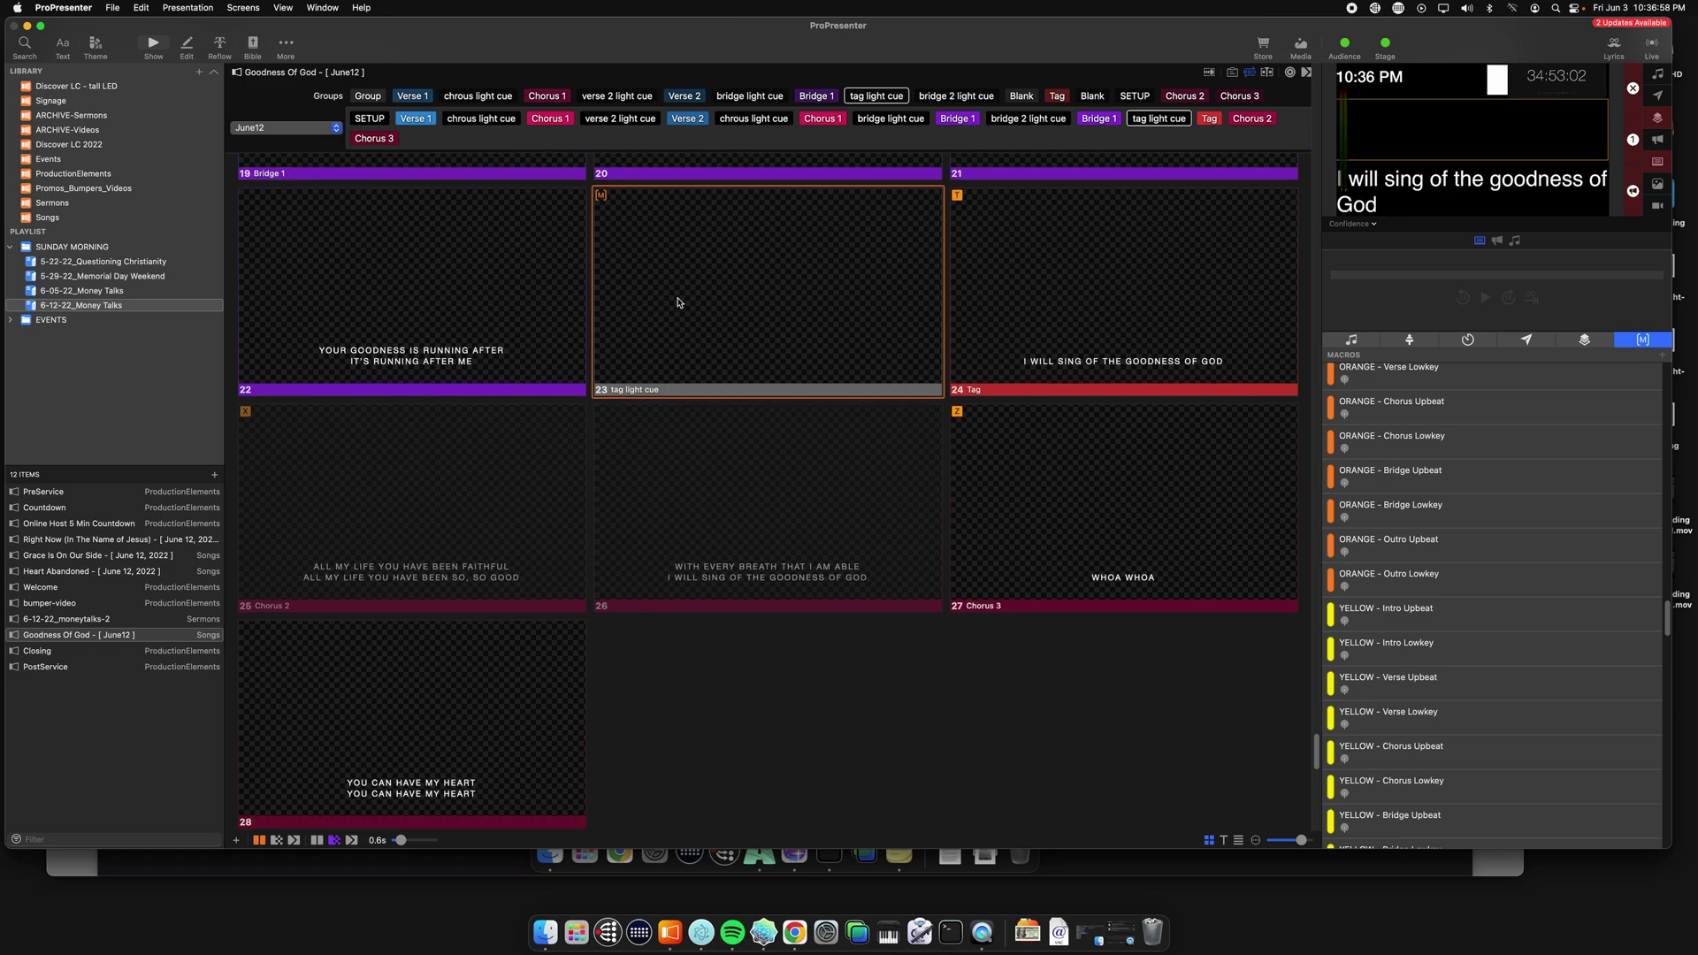
left_click(1088, 325)
scroll(778, 327, "down", 2)
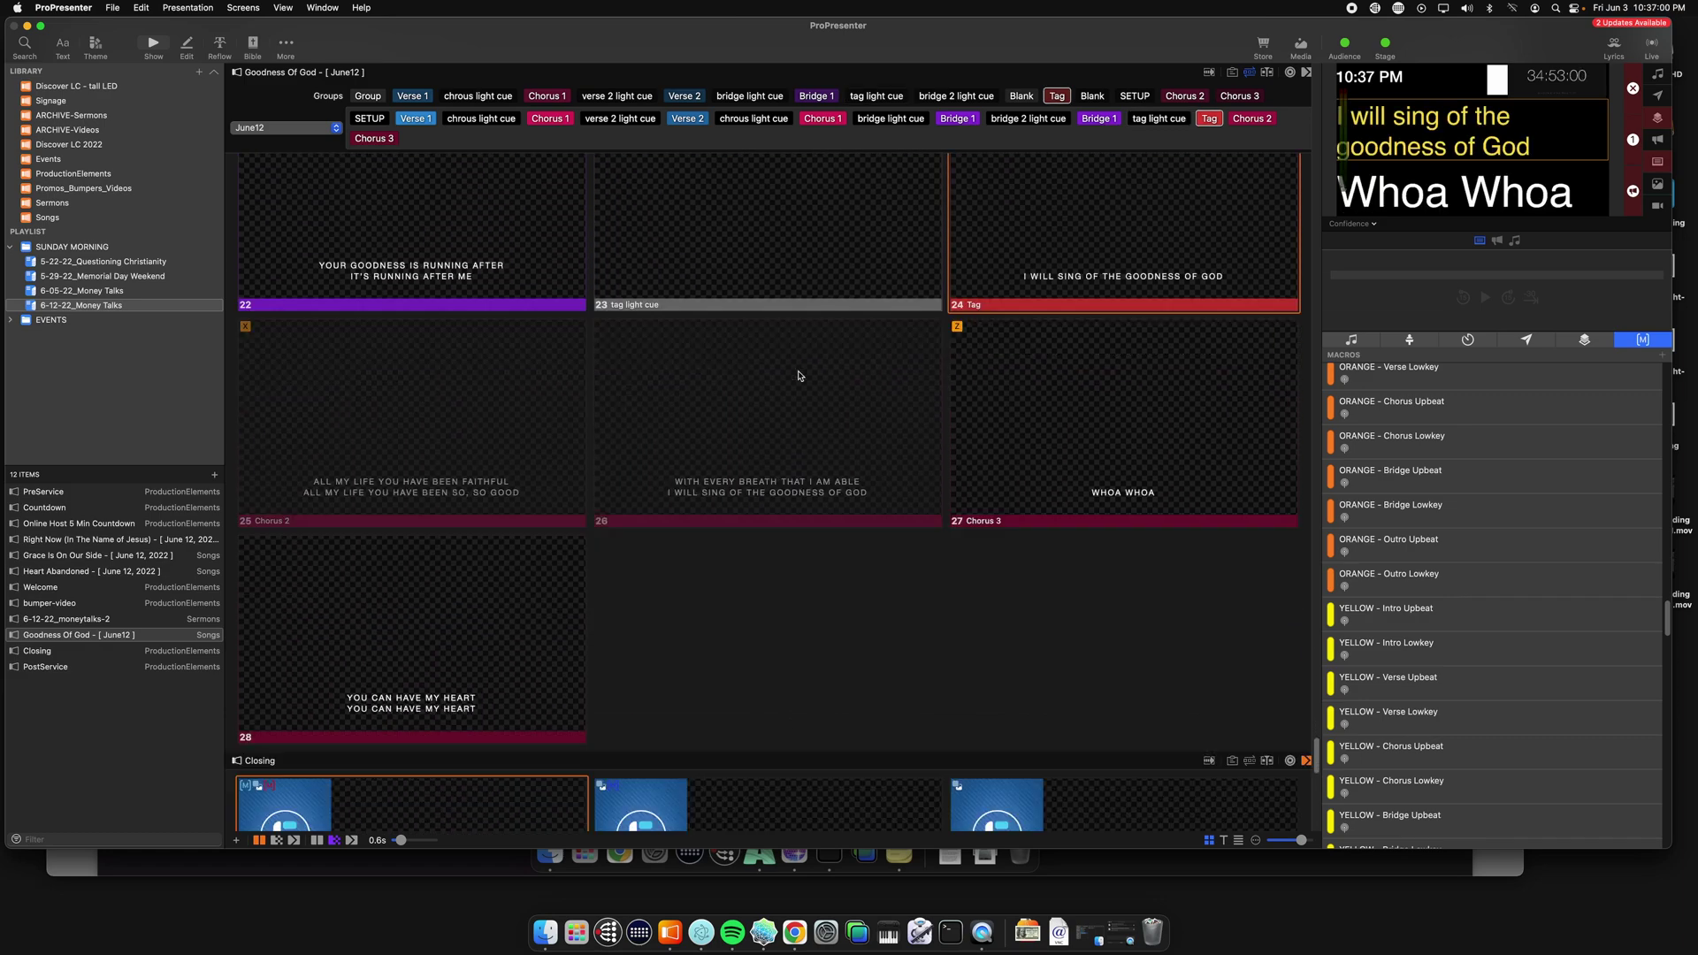
scroll(800, 378, "down", 1)
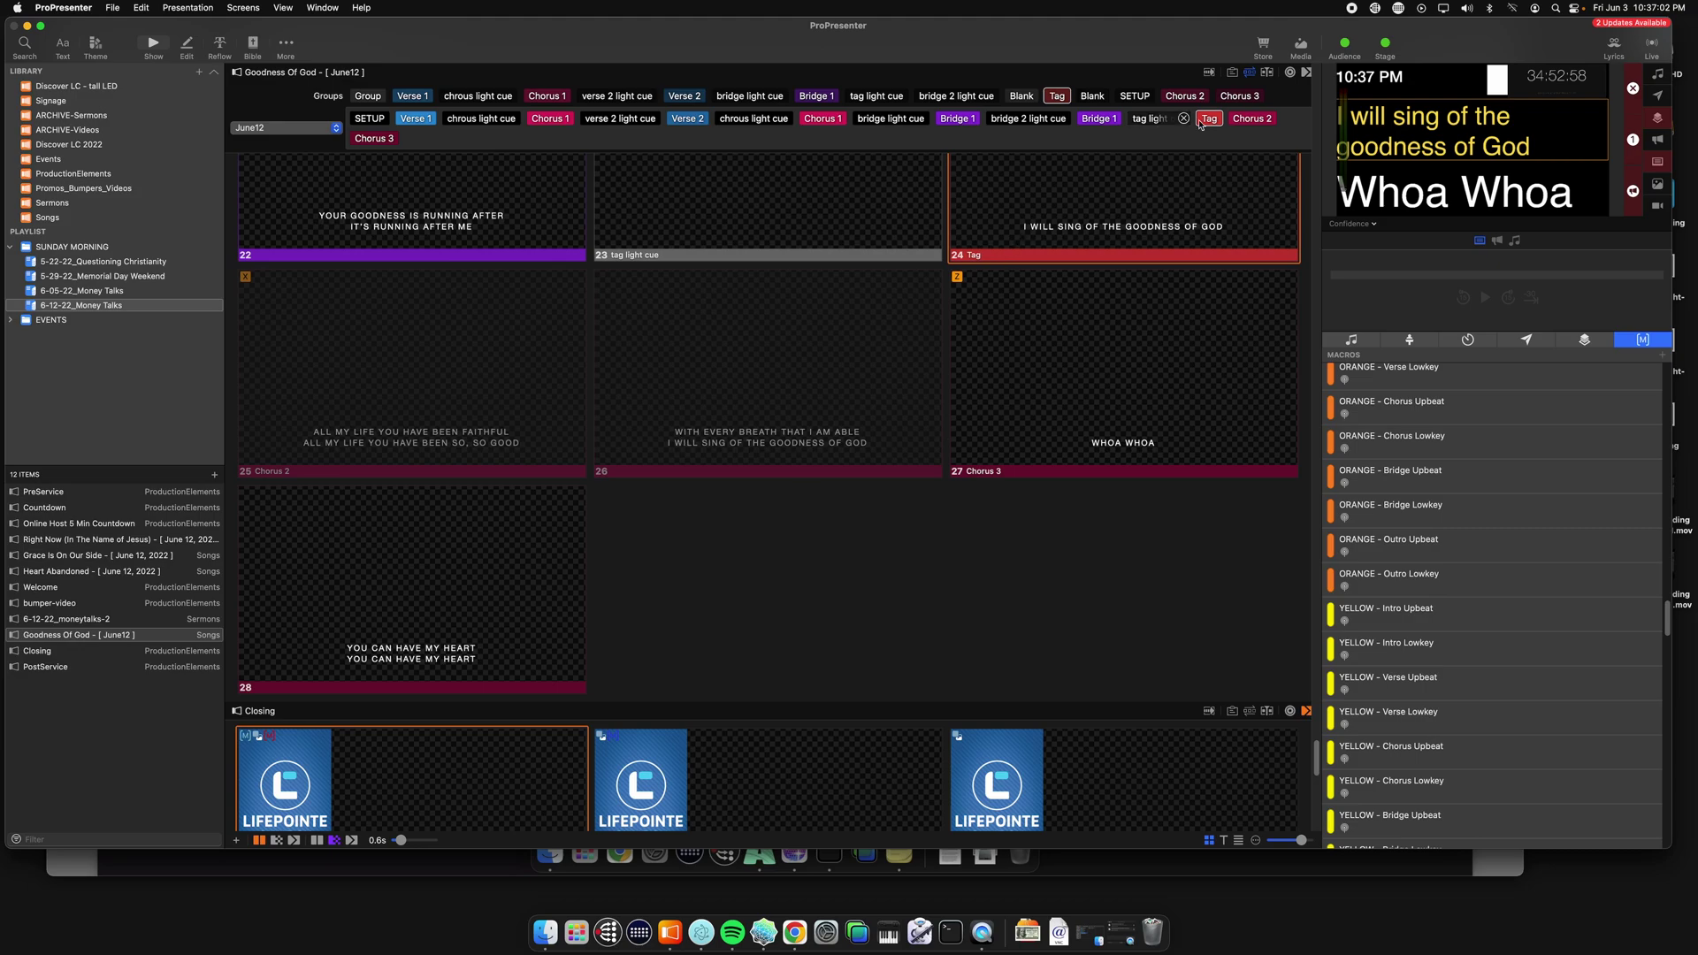
Re-enable the dimmed slides 25 and 26, starting with Chorus 2.
left_click(390, 385)
left_click(724, 378, "shift")
right_click(740, 372)
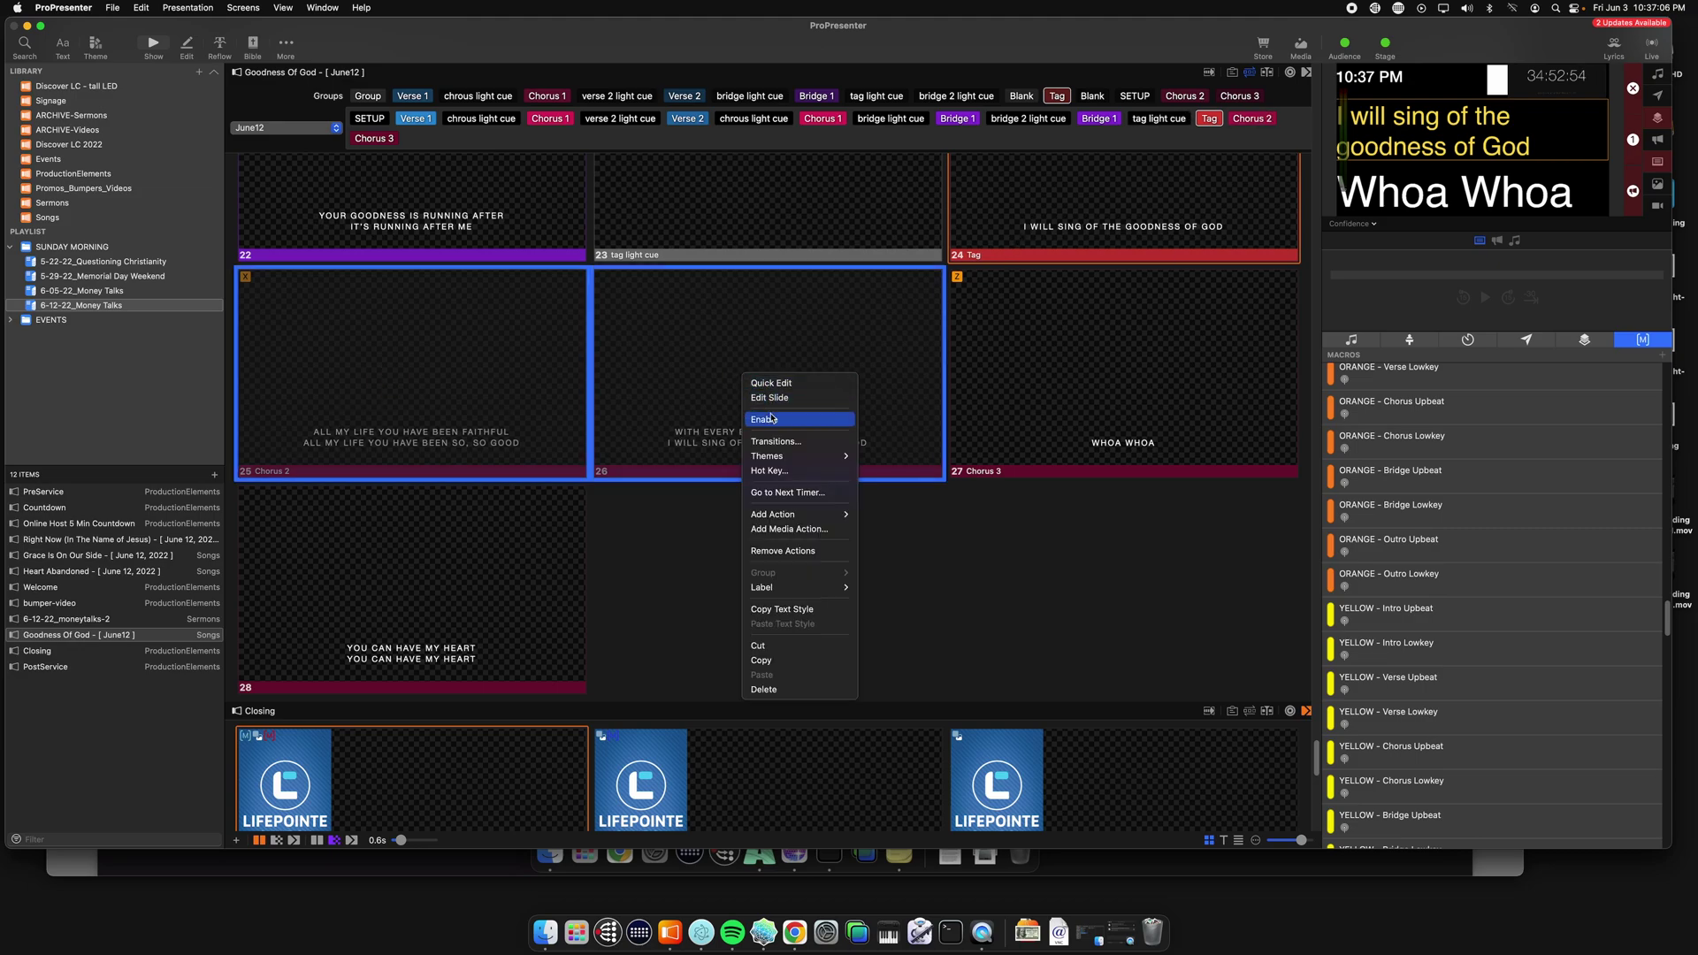
left_click(806, 385)
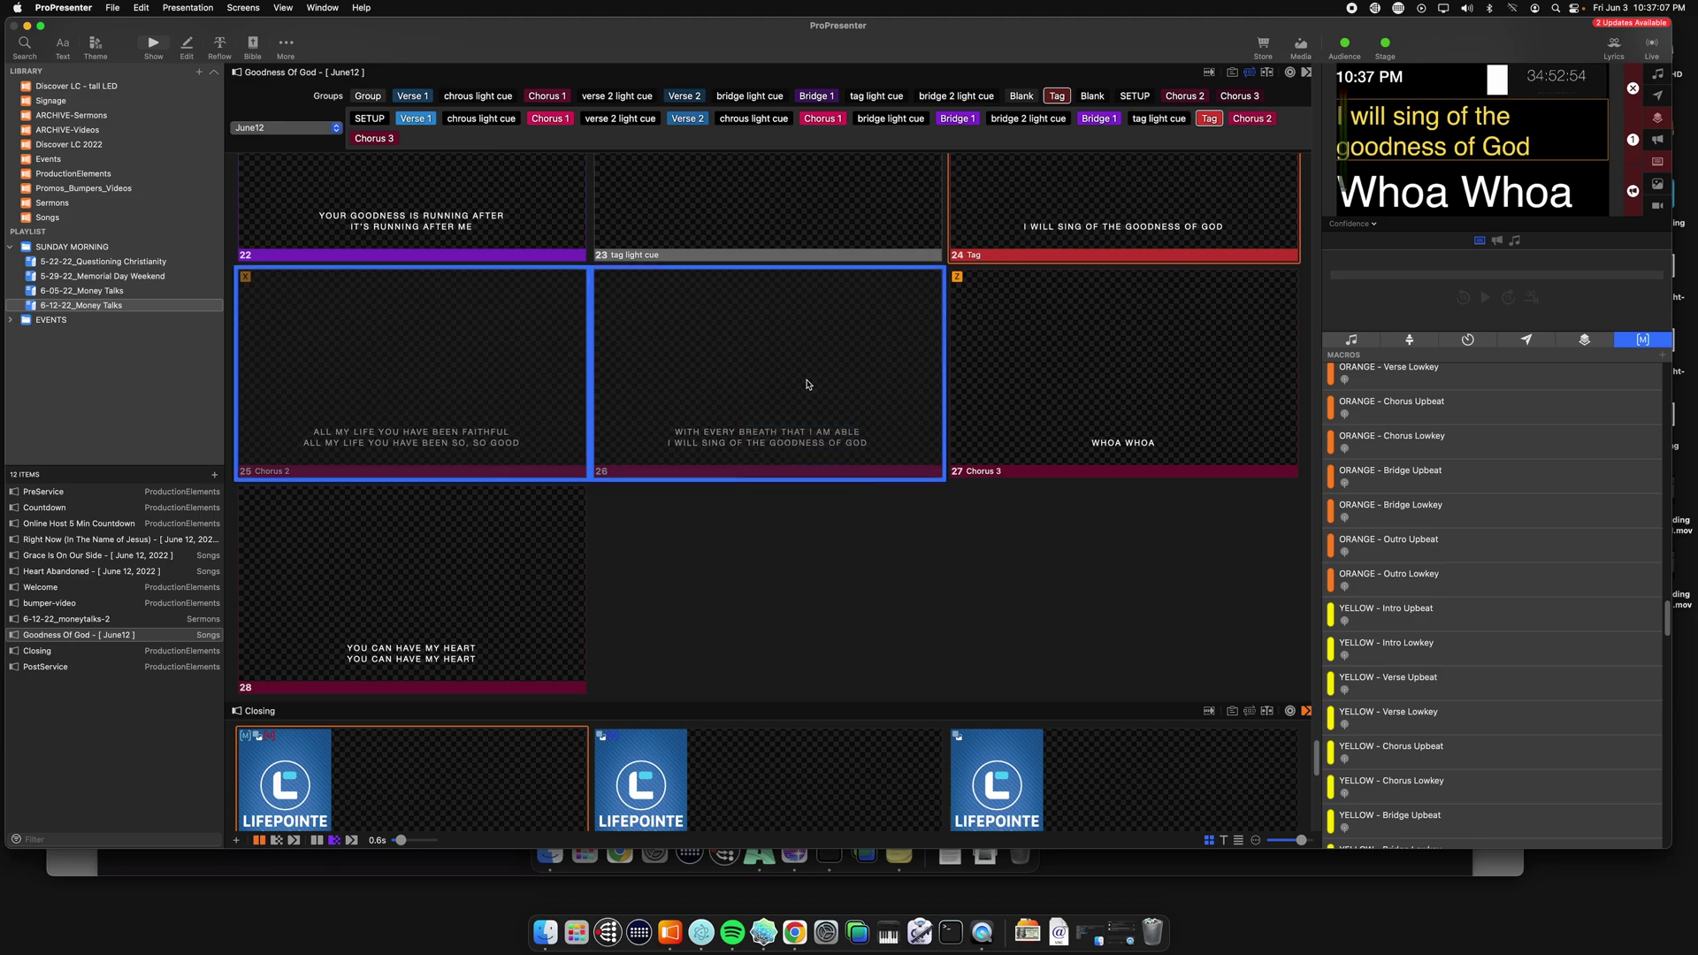
Send the Tag slide live and insert a new blank slide after it.
left_click(999, 221)
scroll(1017, 265, "up", 2)
left_click(1028, 322)
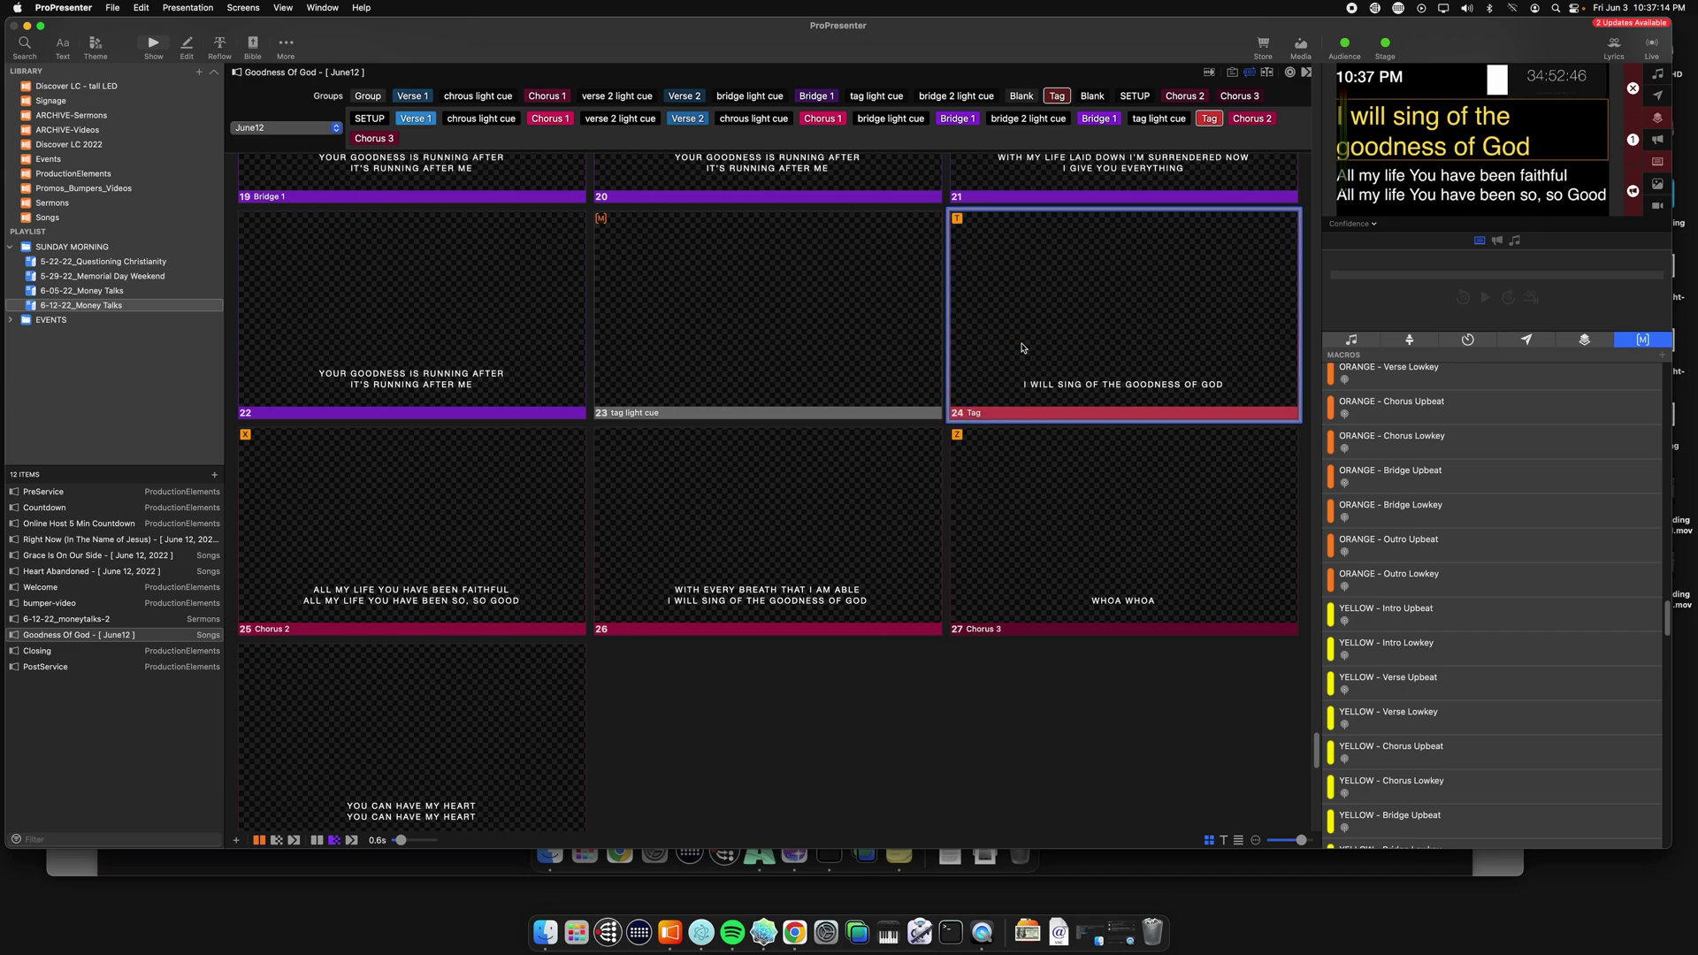
key("super+n")
Group the new slide 25 as 'chorus 2 light cue' with an ORANGE lighting macro.
right_click(313, 509)
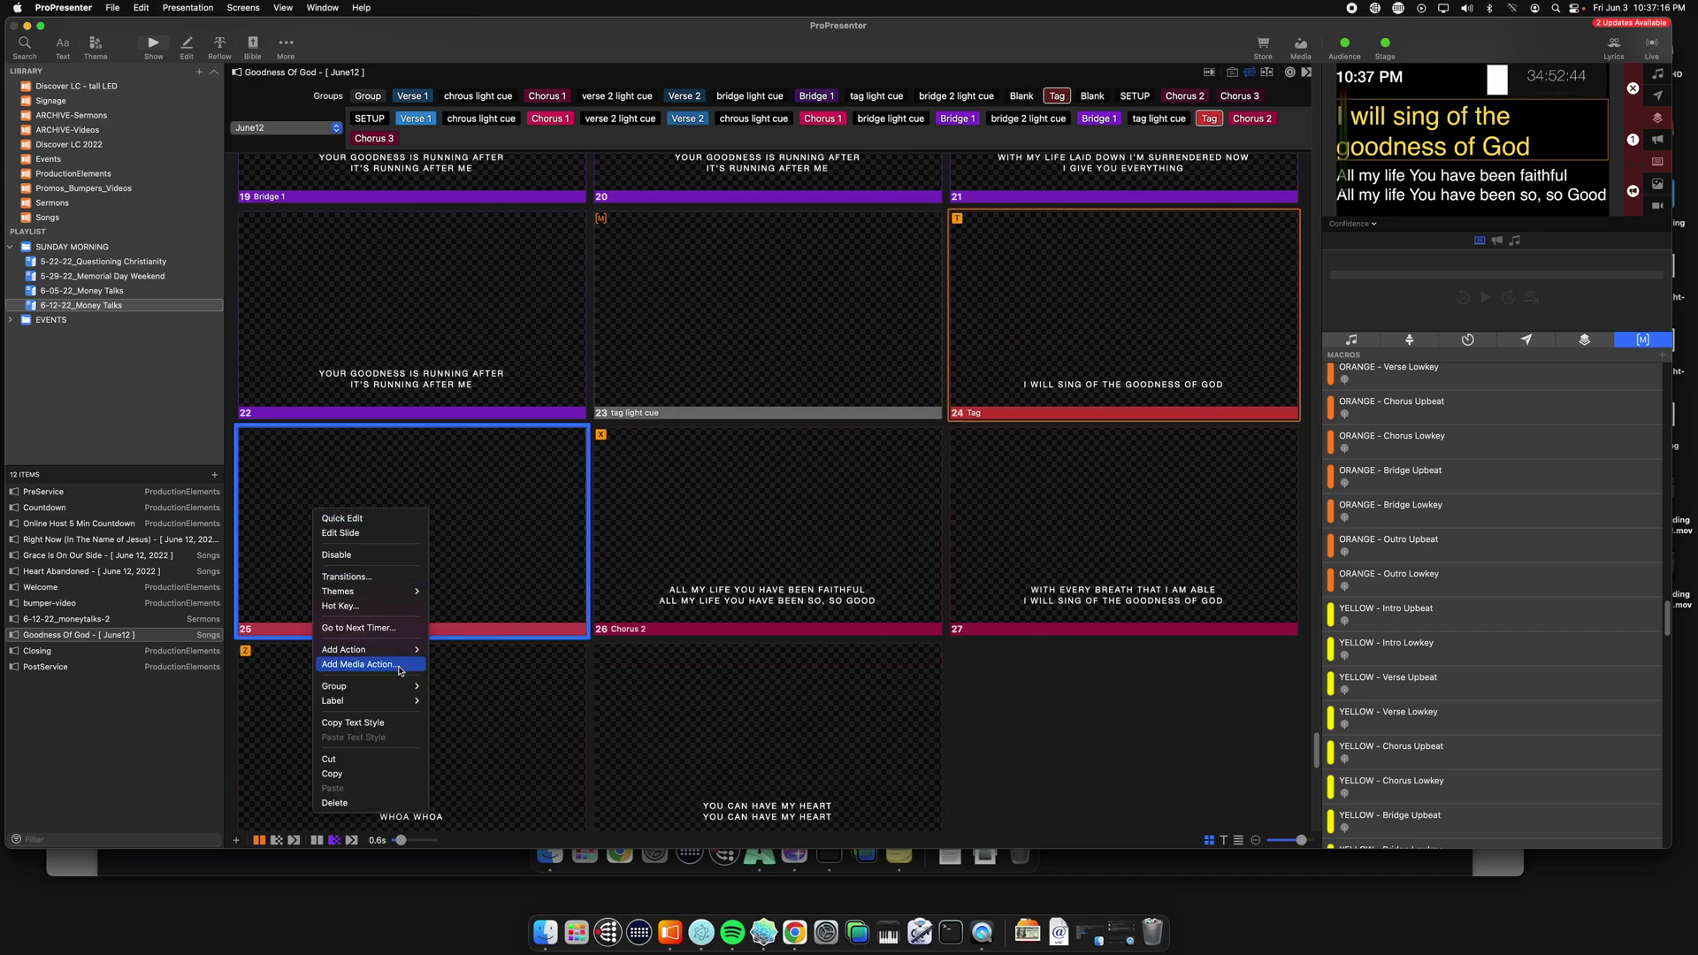
mouse_move(397, 692)
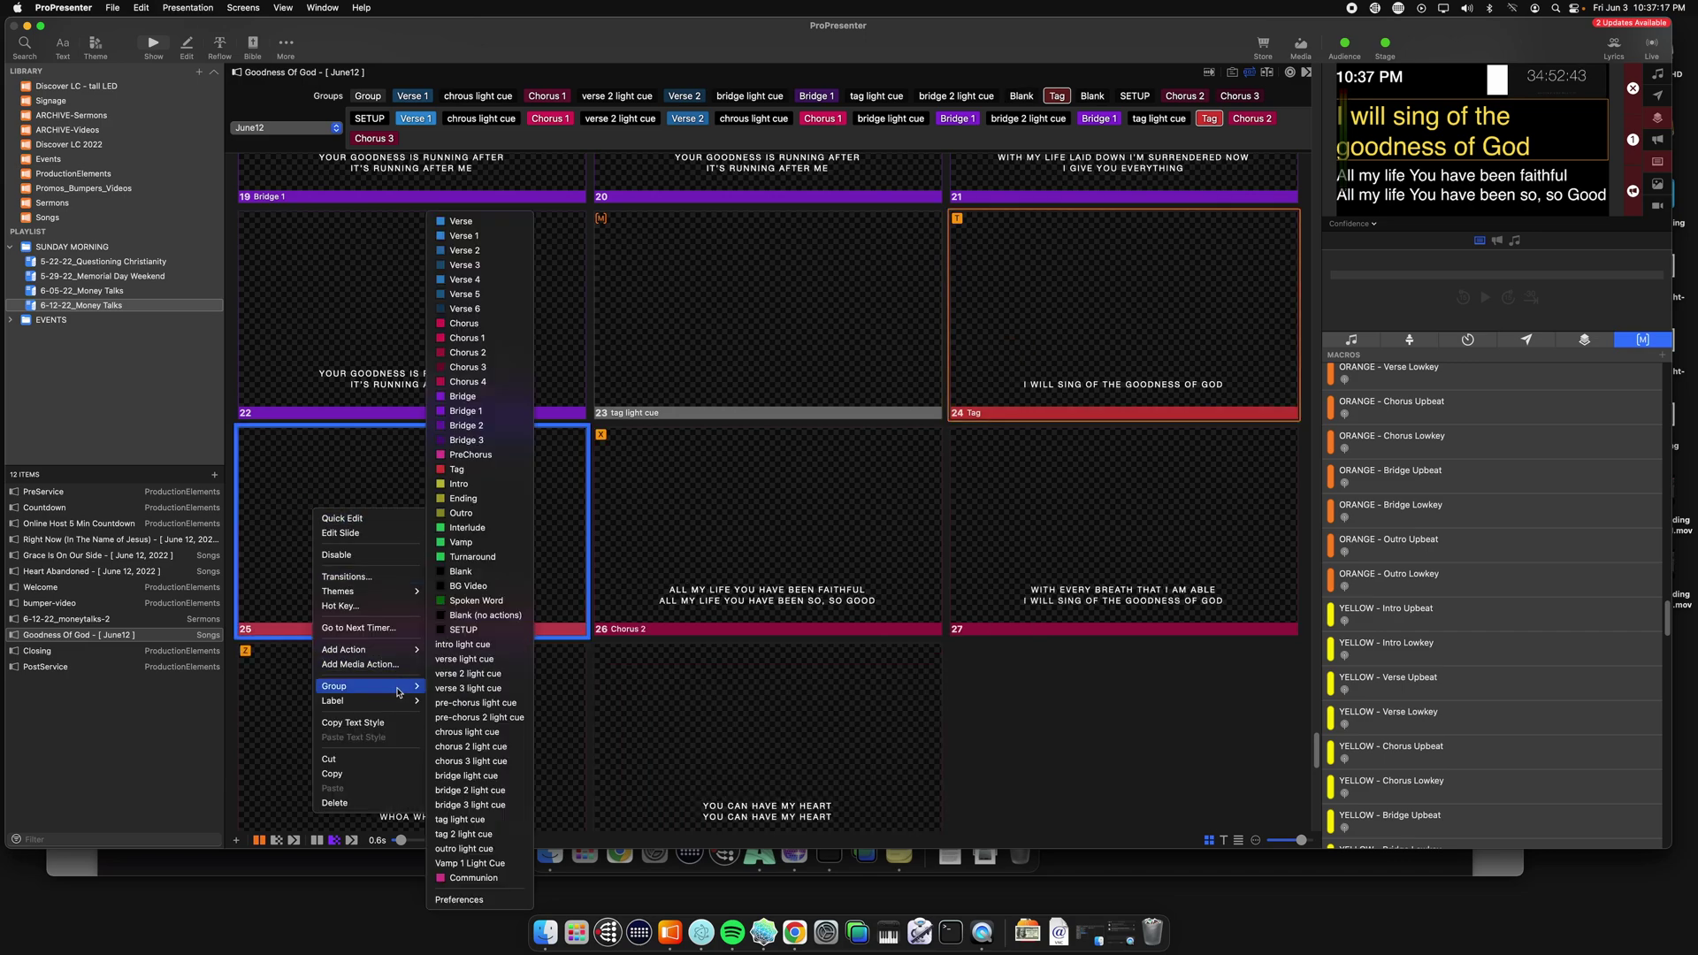
left_click(470, 747)
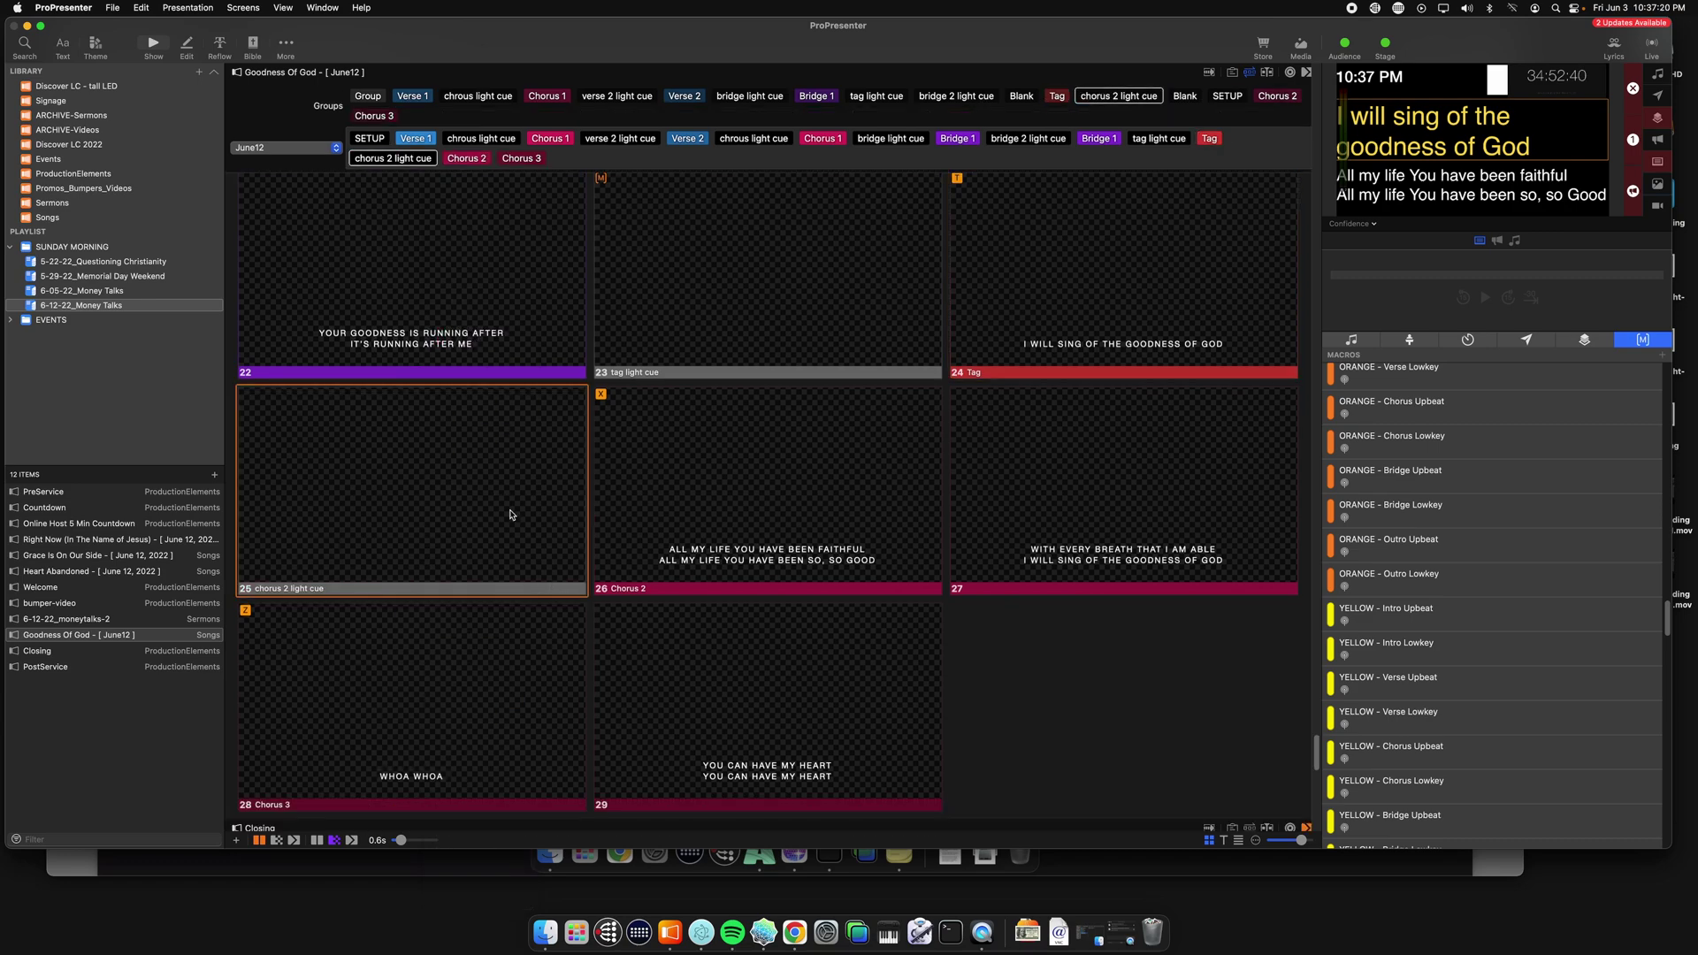
key("Right")
scroll(1411, 487, "up", 2)
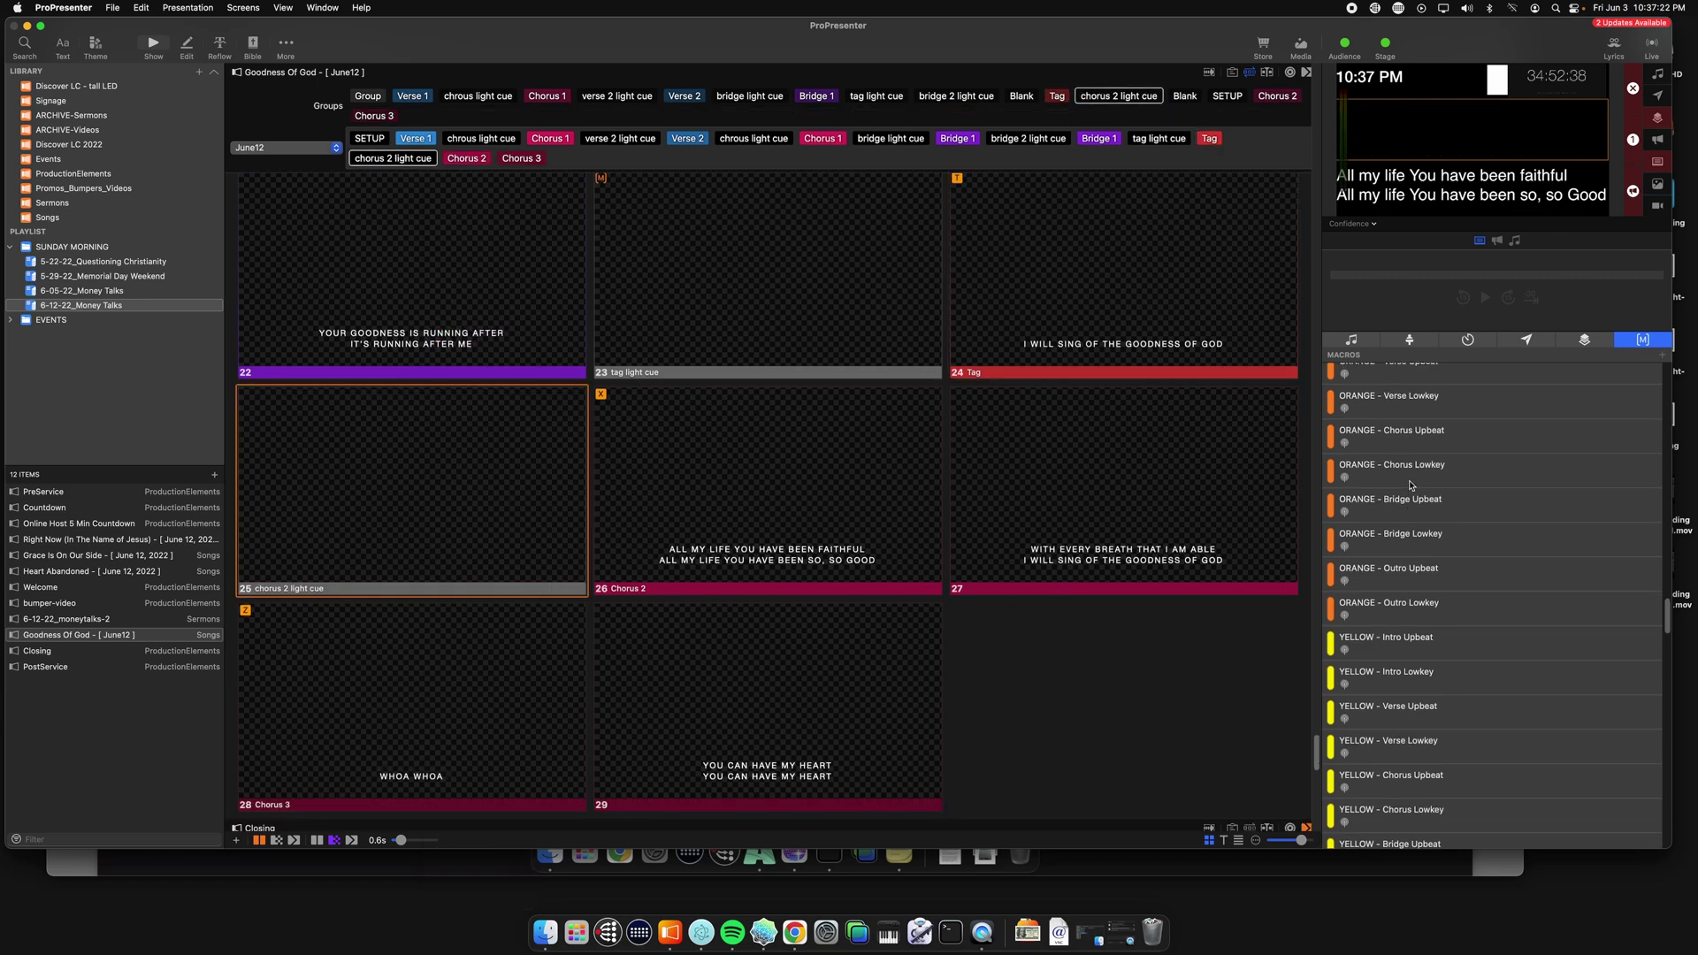
left_click_drag(1419, 453, 426, 512)
Advance the live output through Chorus 2 and the following slides.
key("Right")
scroll(425, 512, "down", 2)
key("Right")
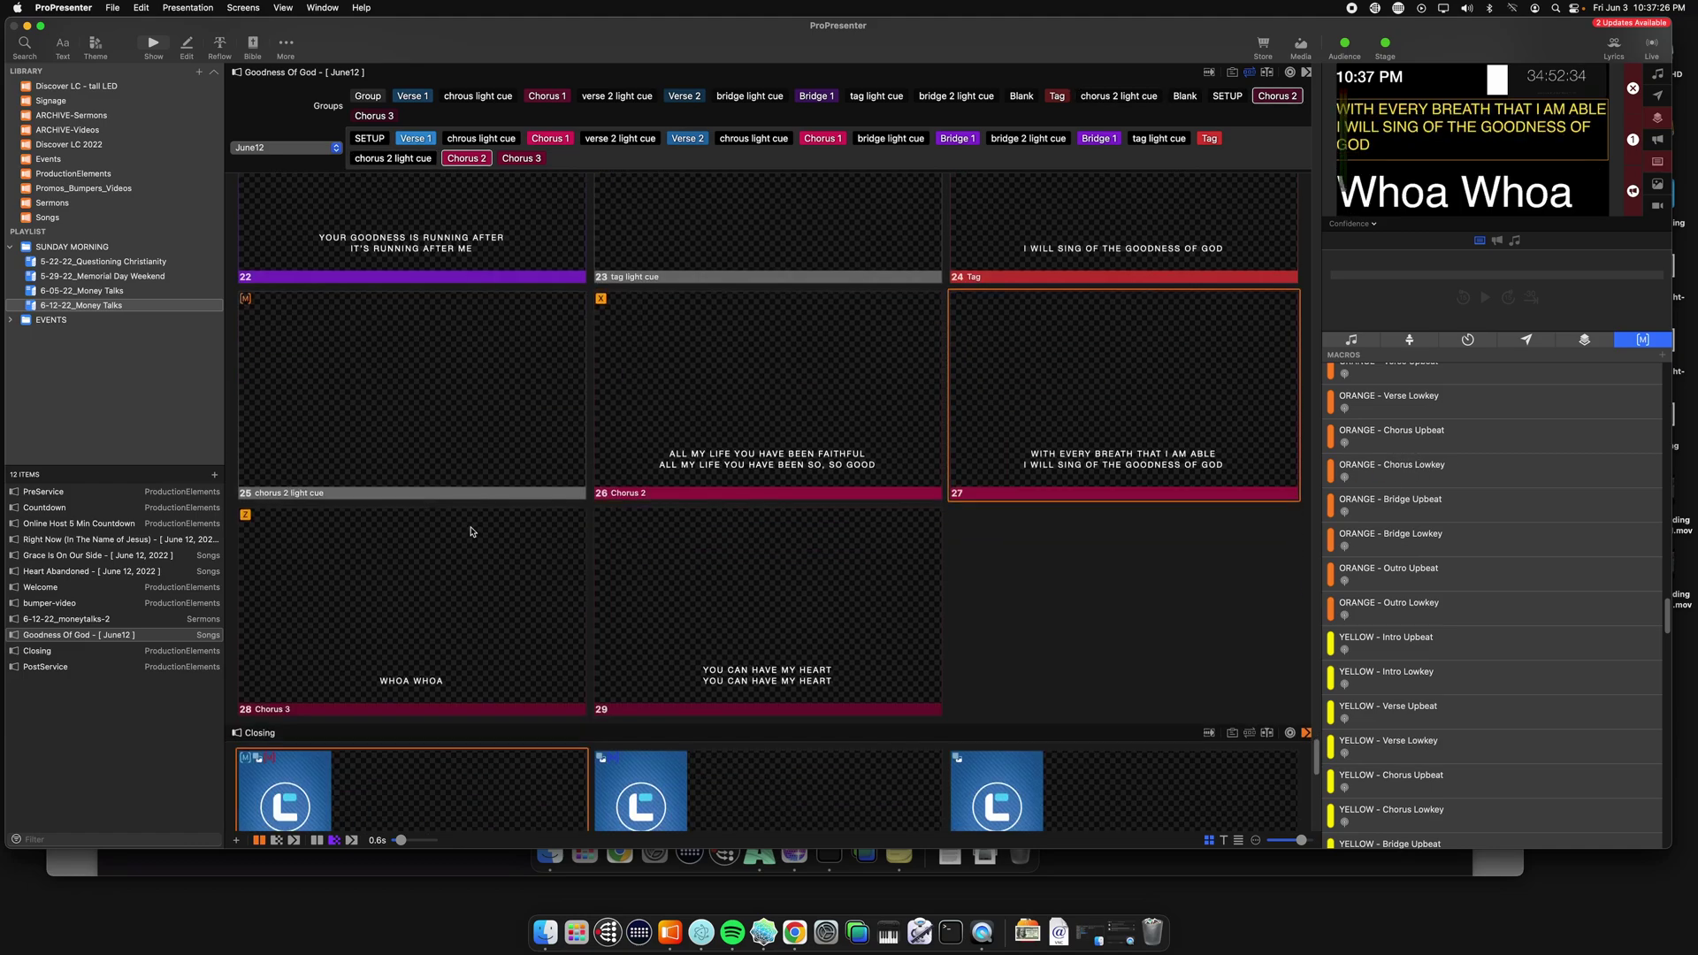
scroll(473, 530, "down", 2)
key("Right")
key("Right")
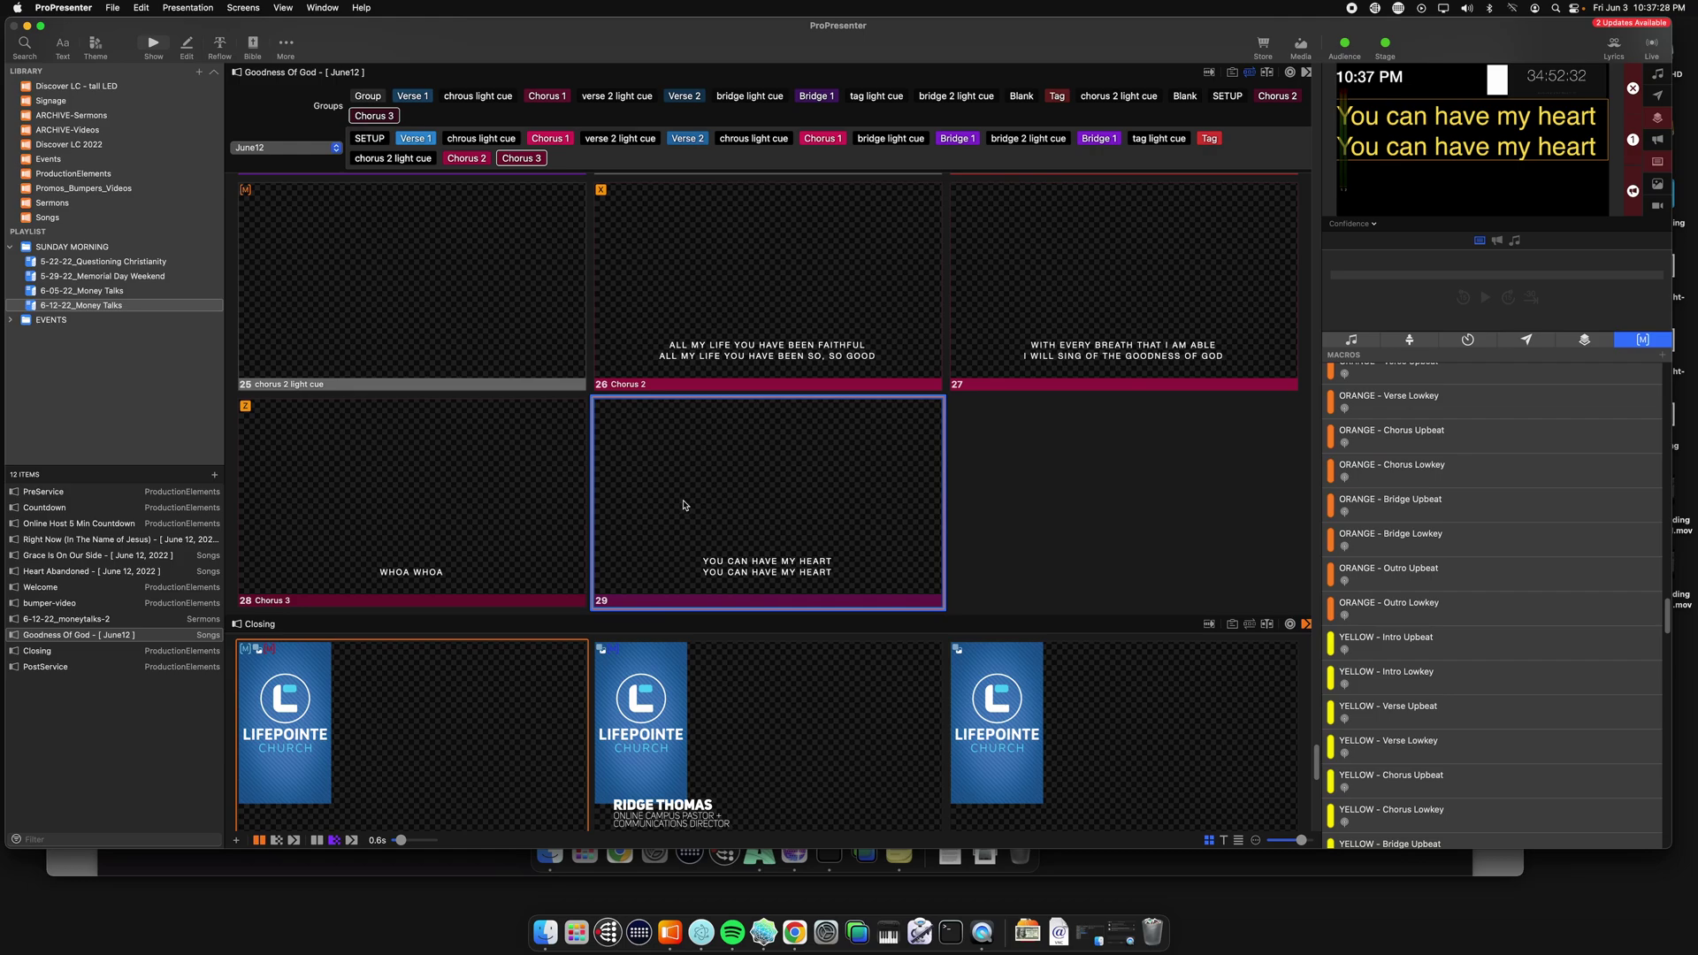
Label blank slide 30 with the 'outro light cue' group.
right_click(1145, 485)
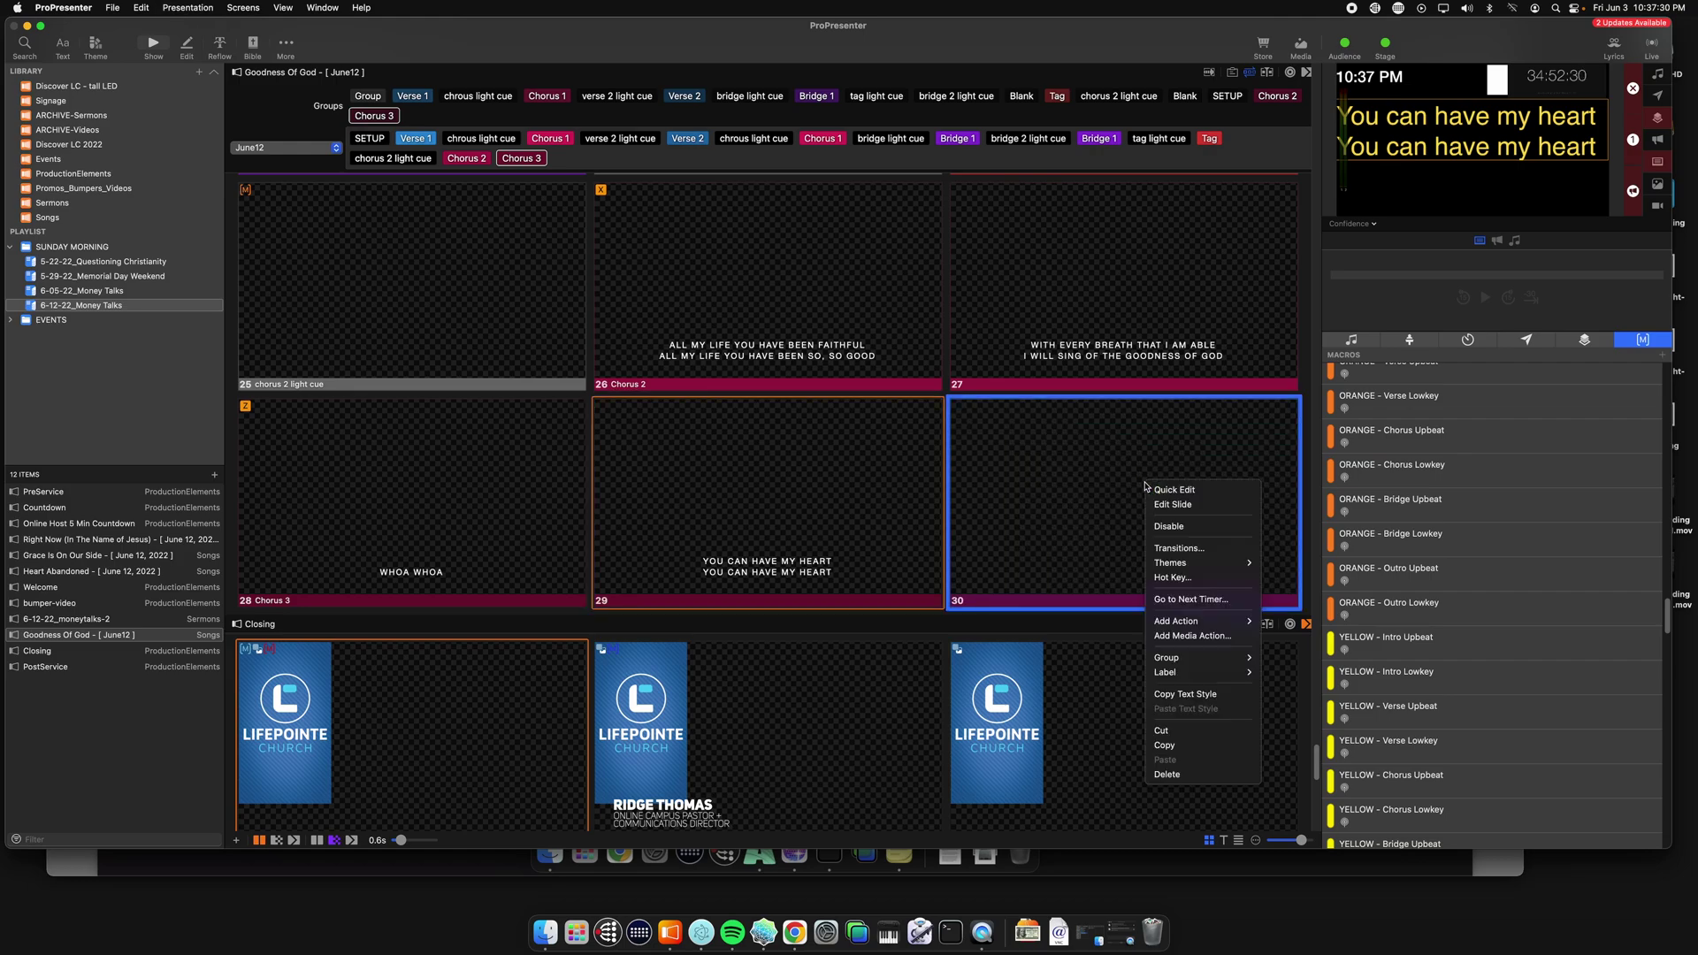
mouse_move(1167, 657)
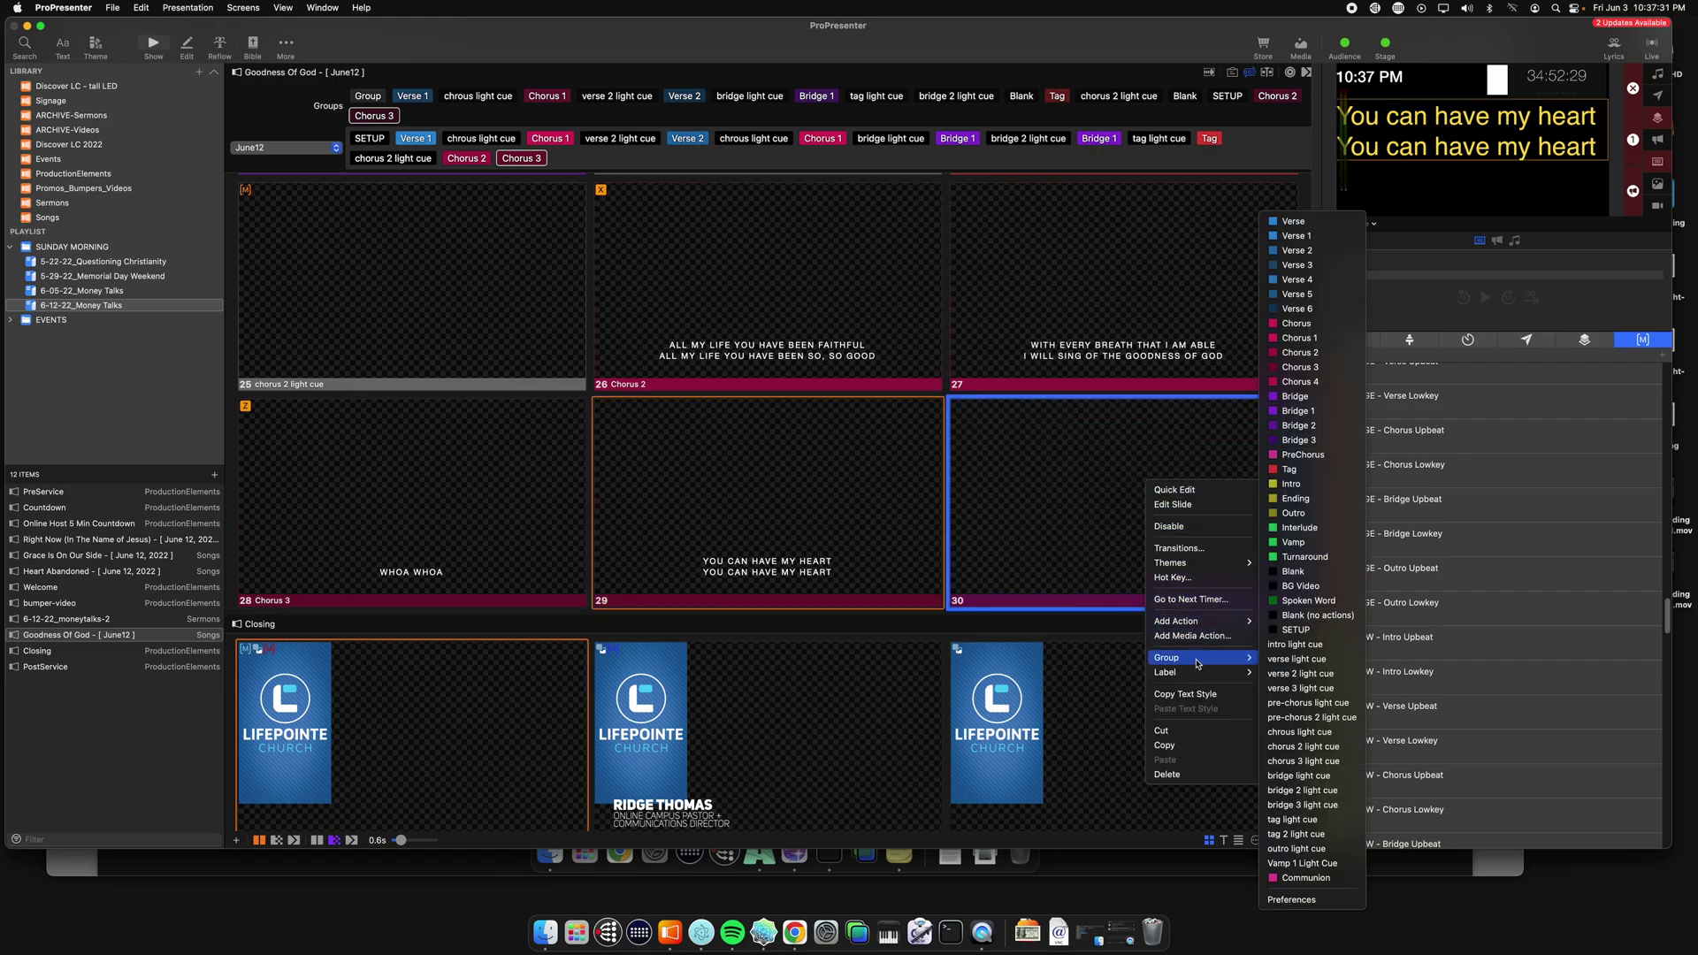
left_click(1298, 848)
Send slide 30 live and attach the PURPLE - Outro Lowkey macro to it.
left_click(1032, 463)
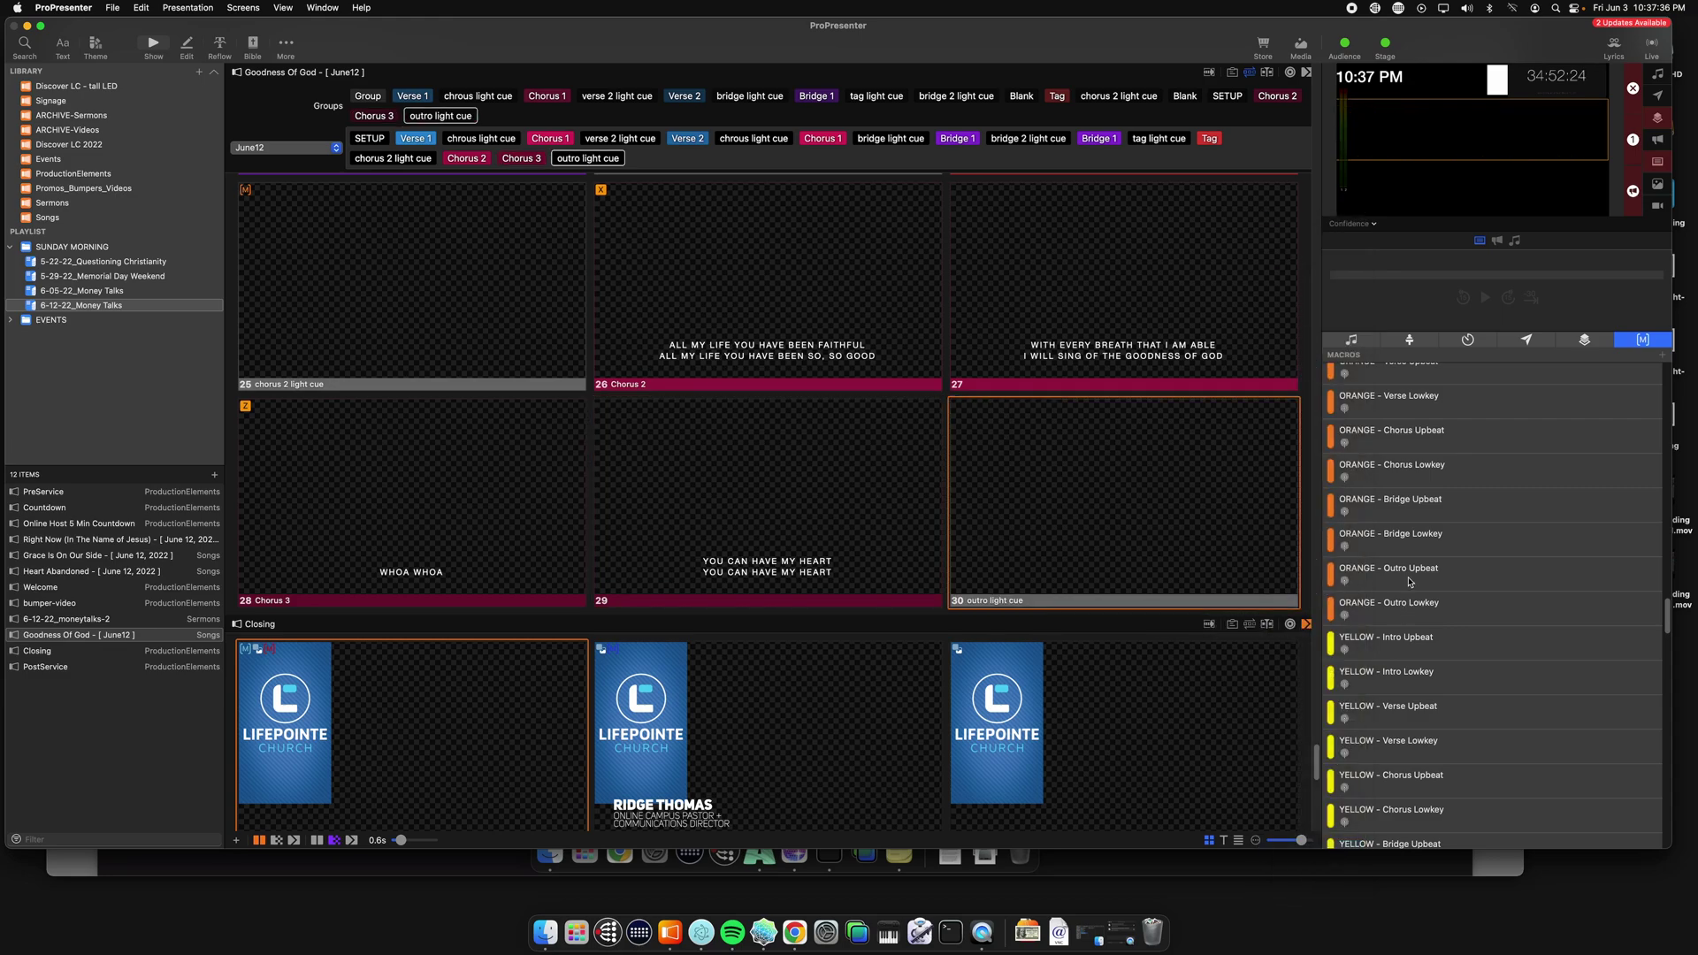
scroll(1410, 582, "down", 15)
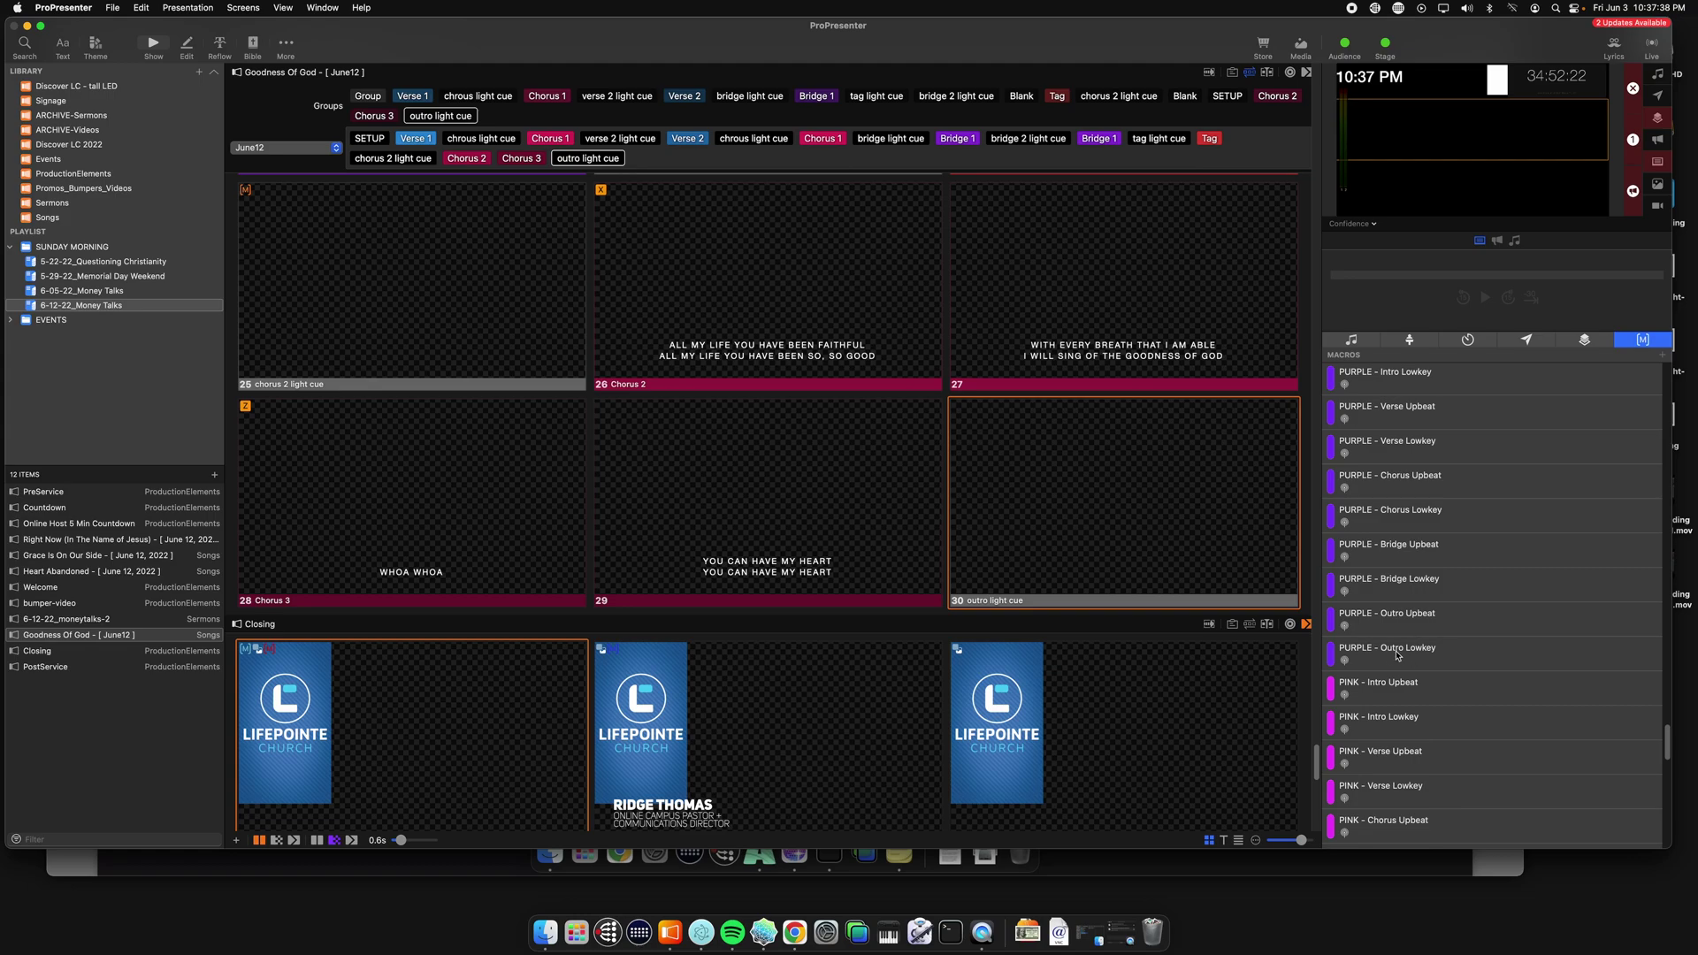
left_click_drag(1399, 653, 1071, 493)
scroll(1015, 463, "down", 5)
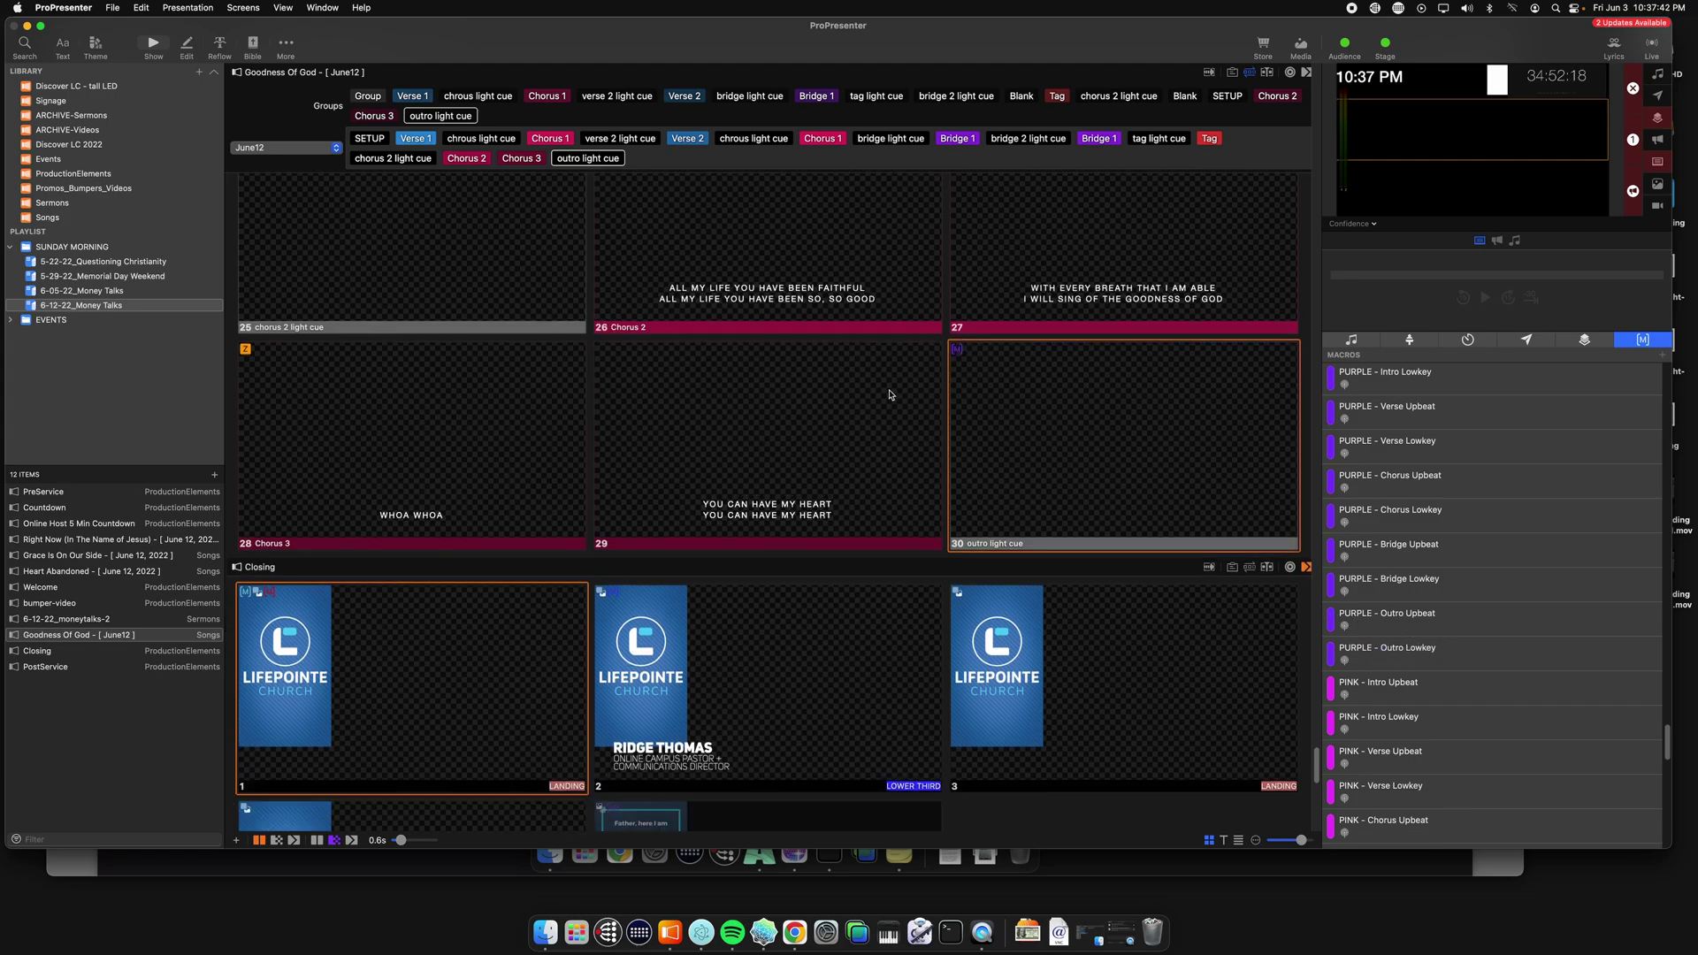
Trigger Closing slide 1, then send slide 1 SETUP of Goodness Of God live.
scroll(402, 341, "down", 4)
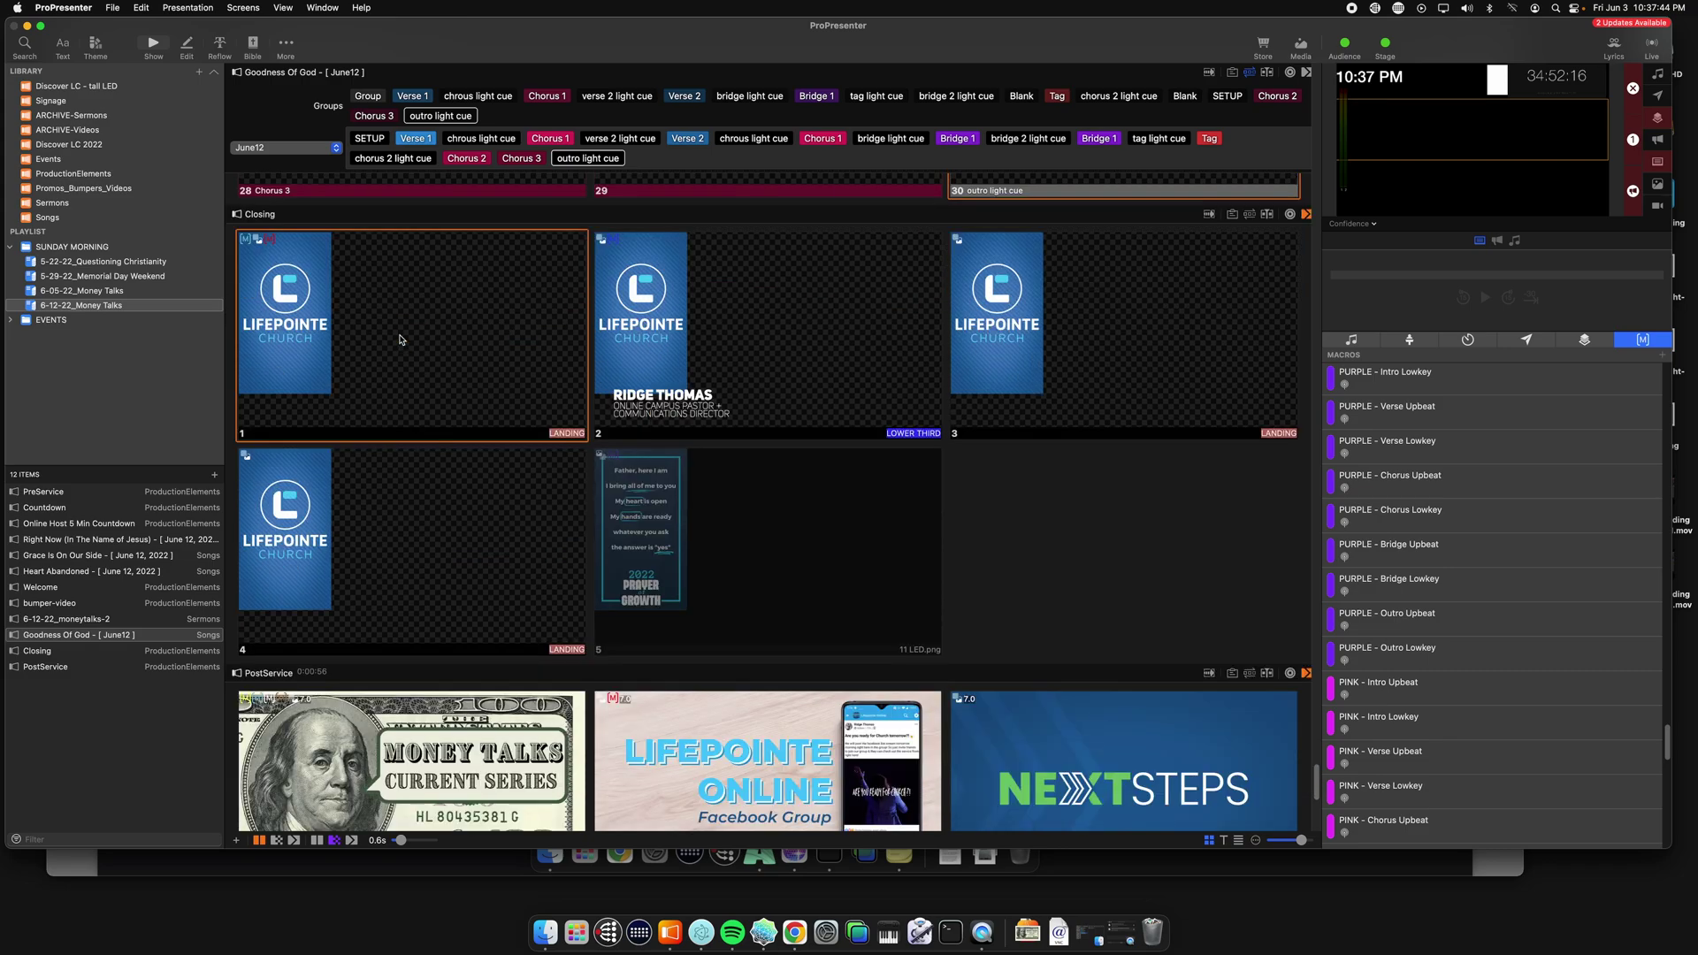
left_click(377, 212)
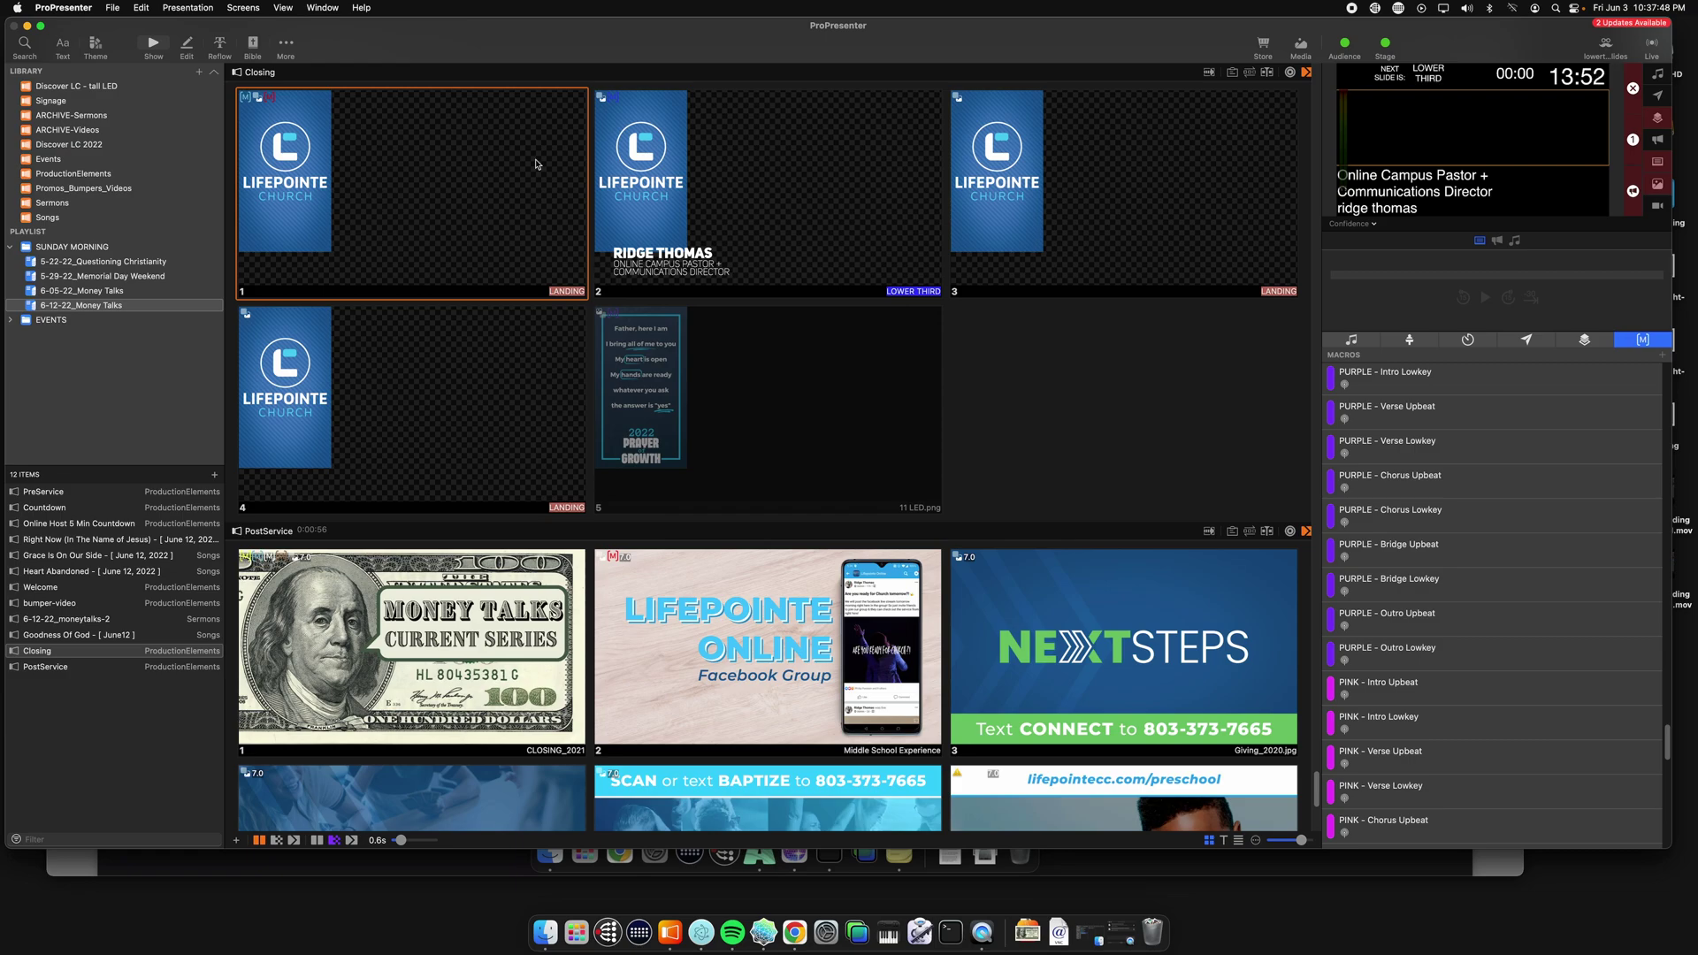
scroll(399, 265, "up", 15)
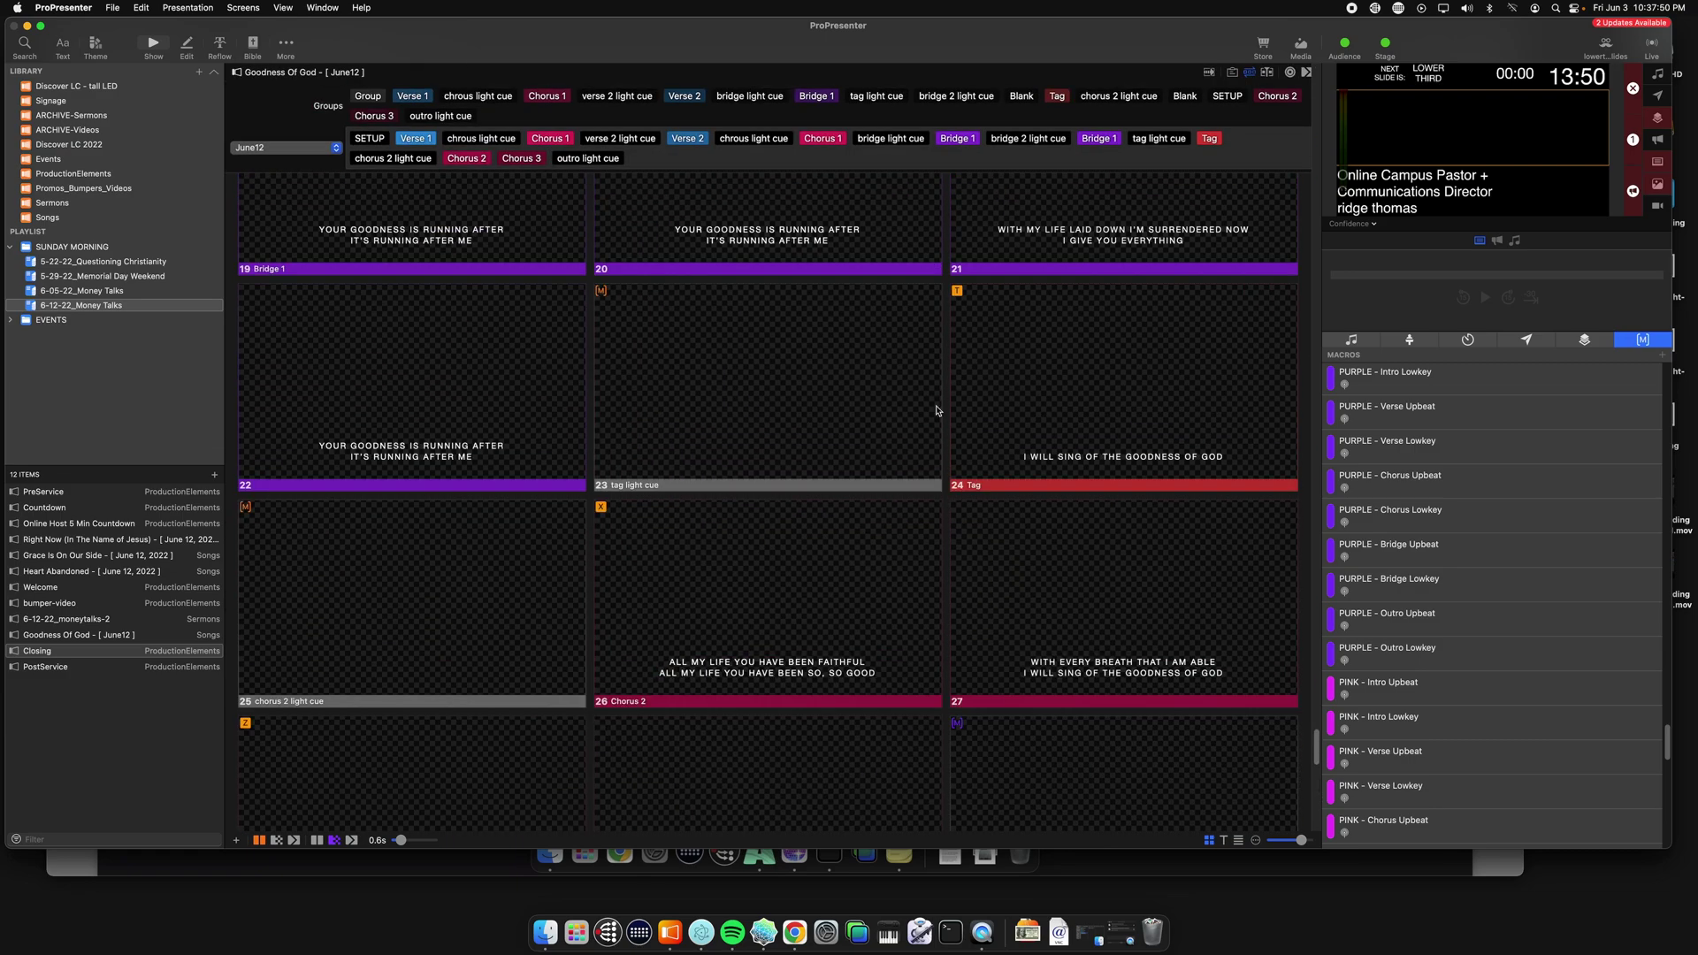
scroll(720, 415, "up", 12)
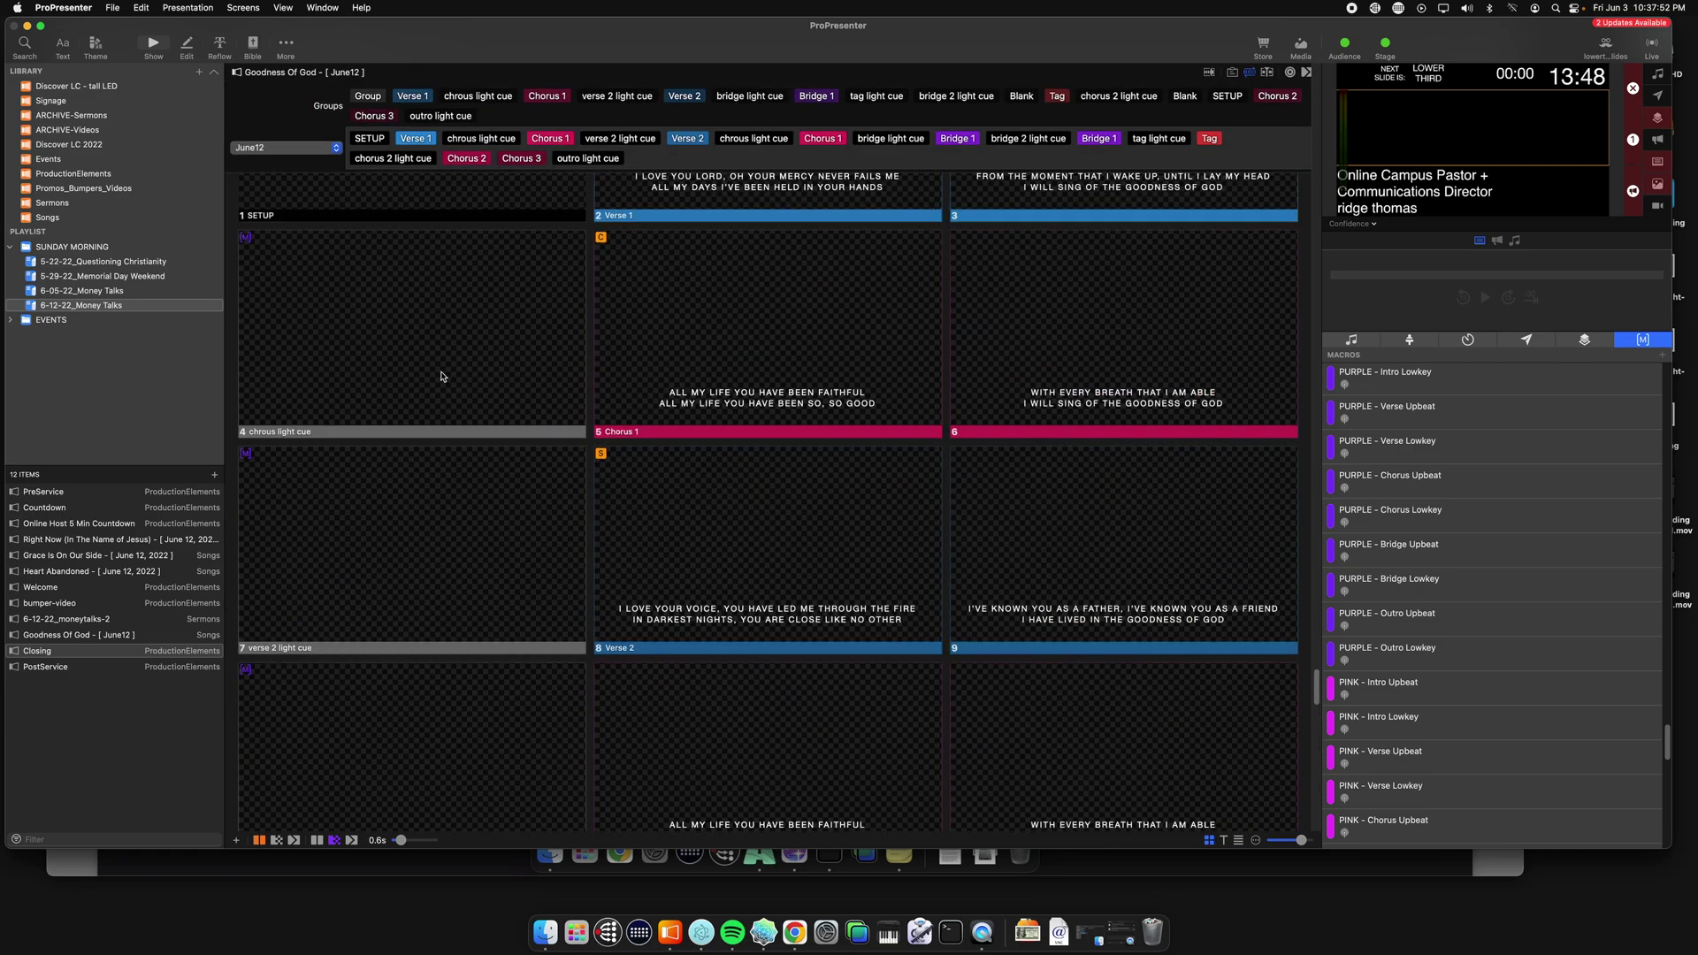
scroll(455, 396, "down", 1)
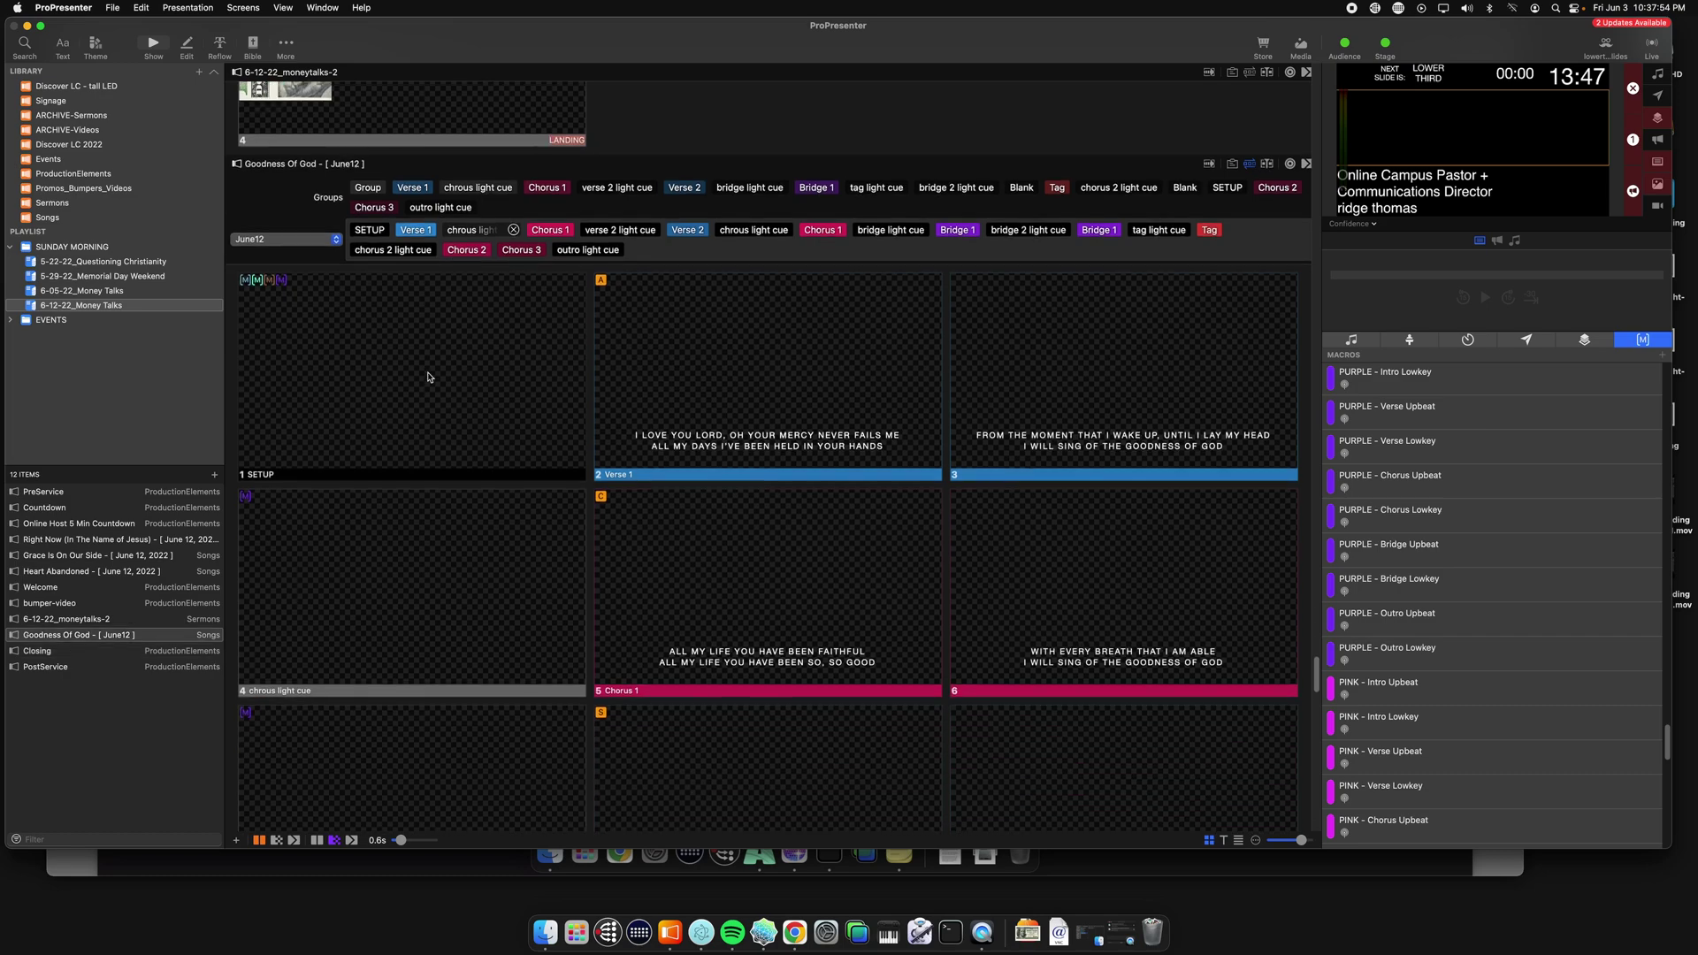
left_click(362, 345)
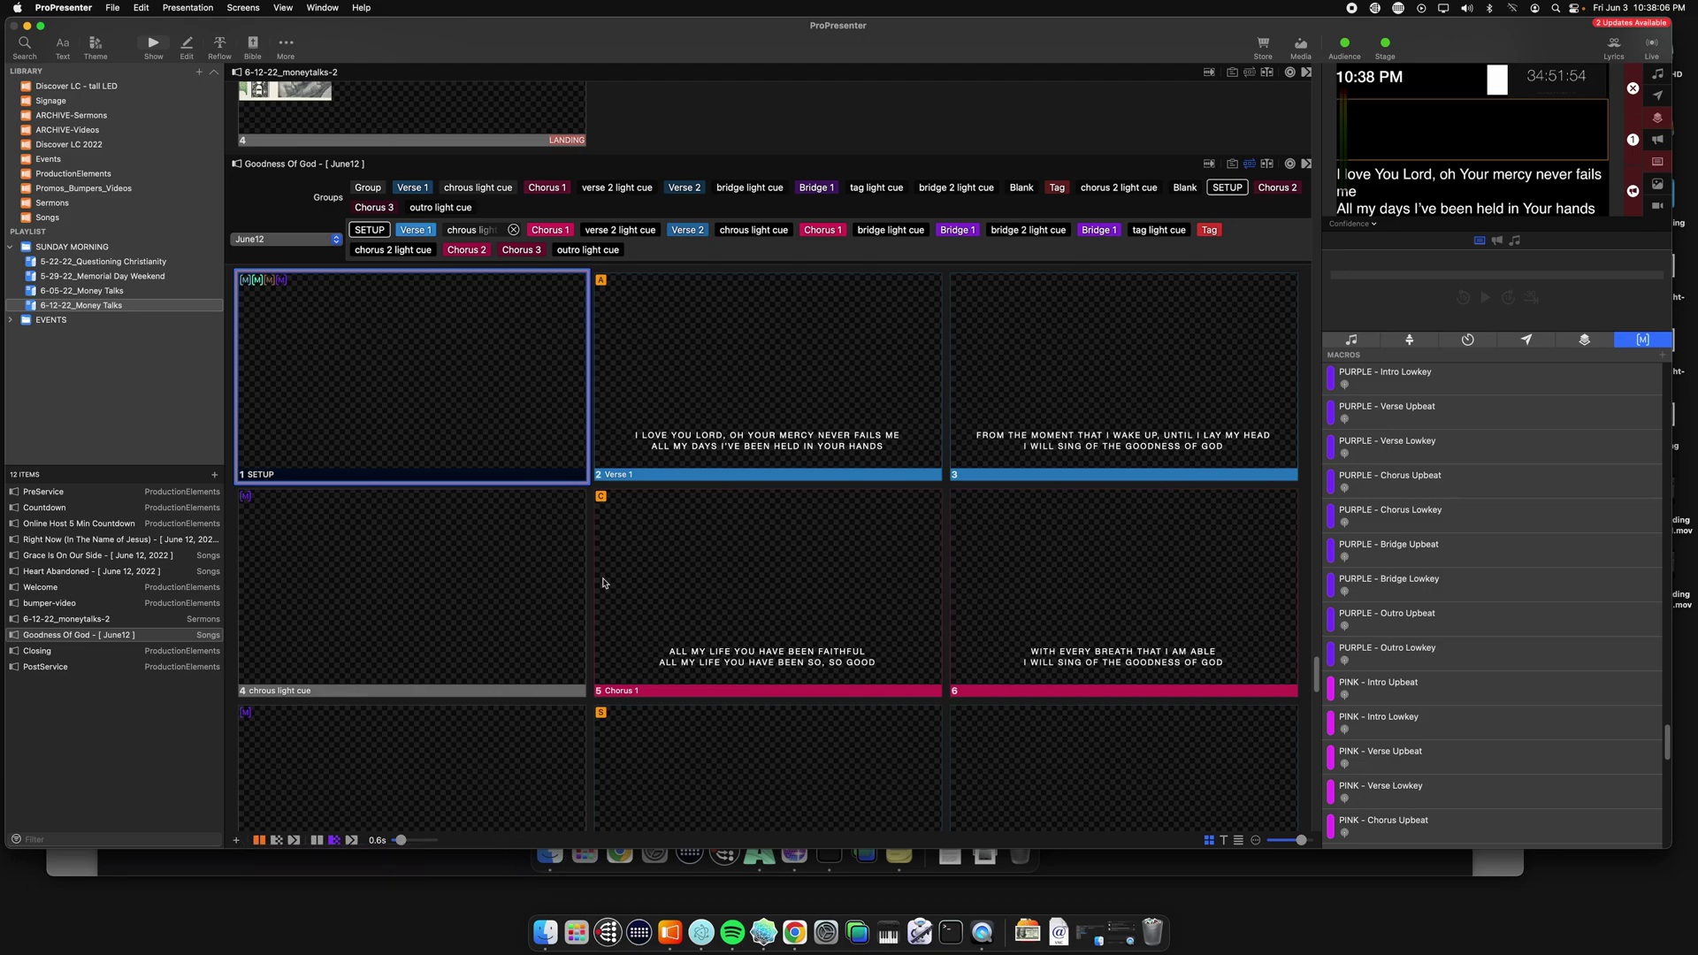
Check the song's available arrangements, then close the arrangement list.
scroll(421, 380, "down", 2)
scroll(881, 259, "down", 2)
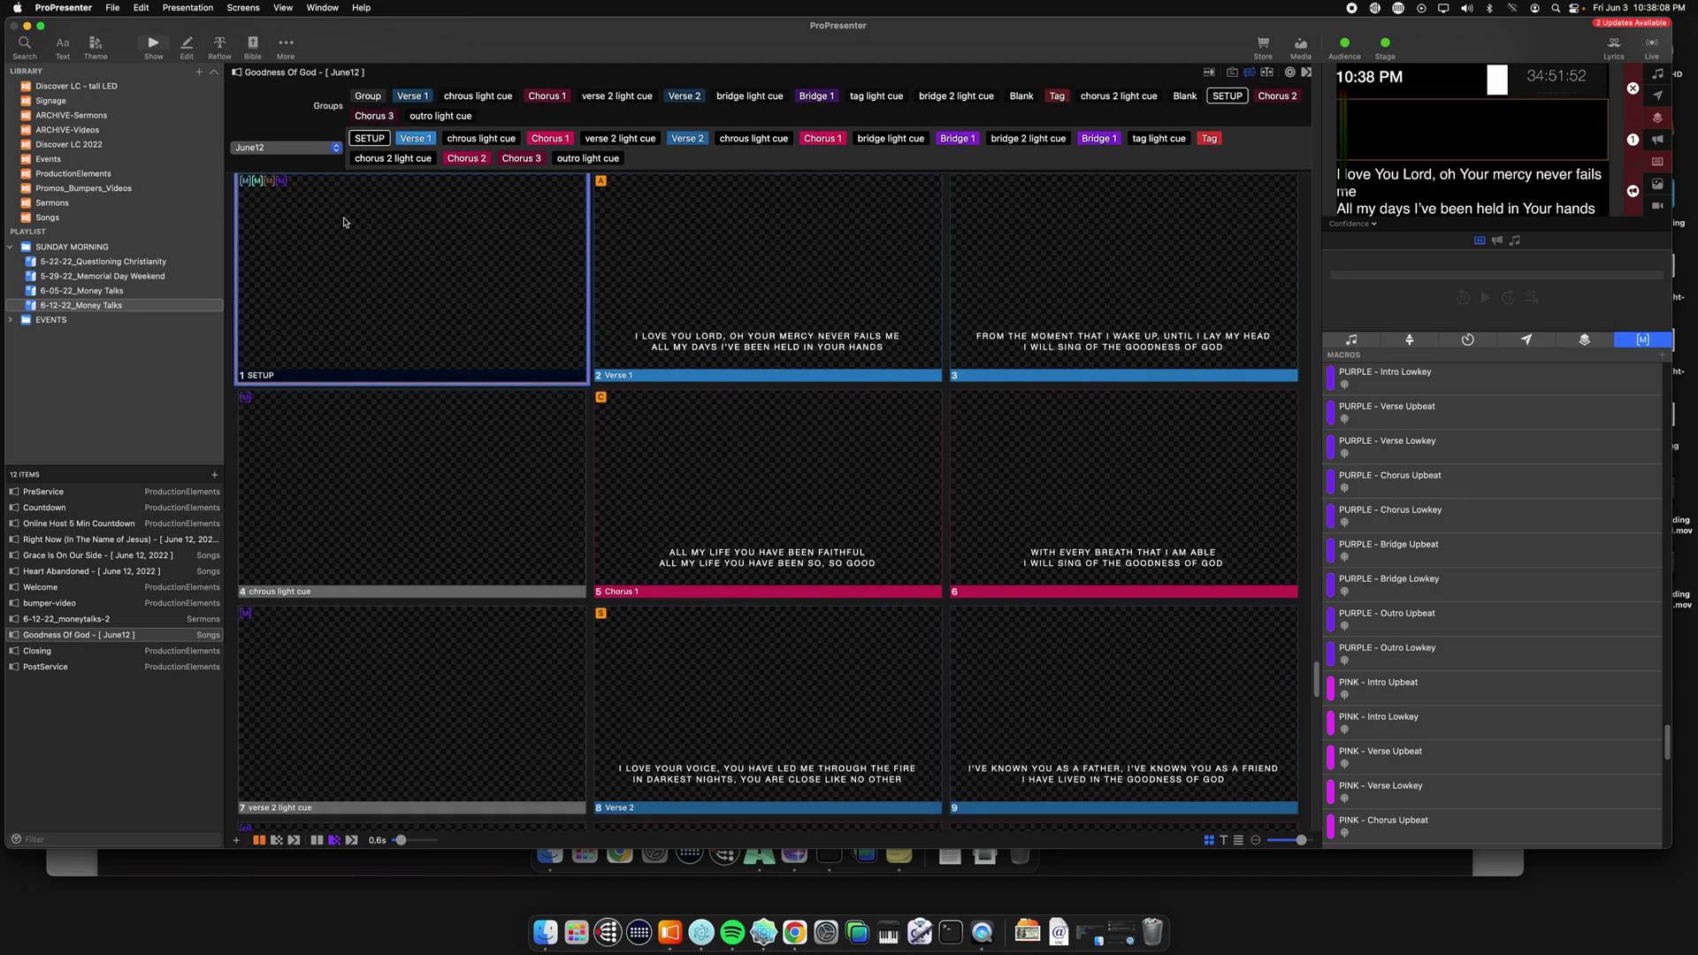
left_click(284, 139)
left_click(729, 162)
Send chrous light cue slide 4 live and inspect its PURPLE - Chorus Lowkey action.
scroll(452, 256, "down", 6)
left_click(380, 340)
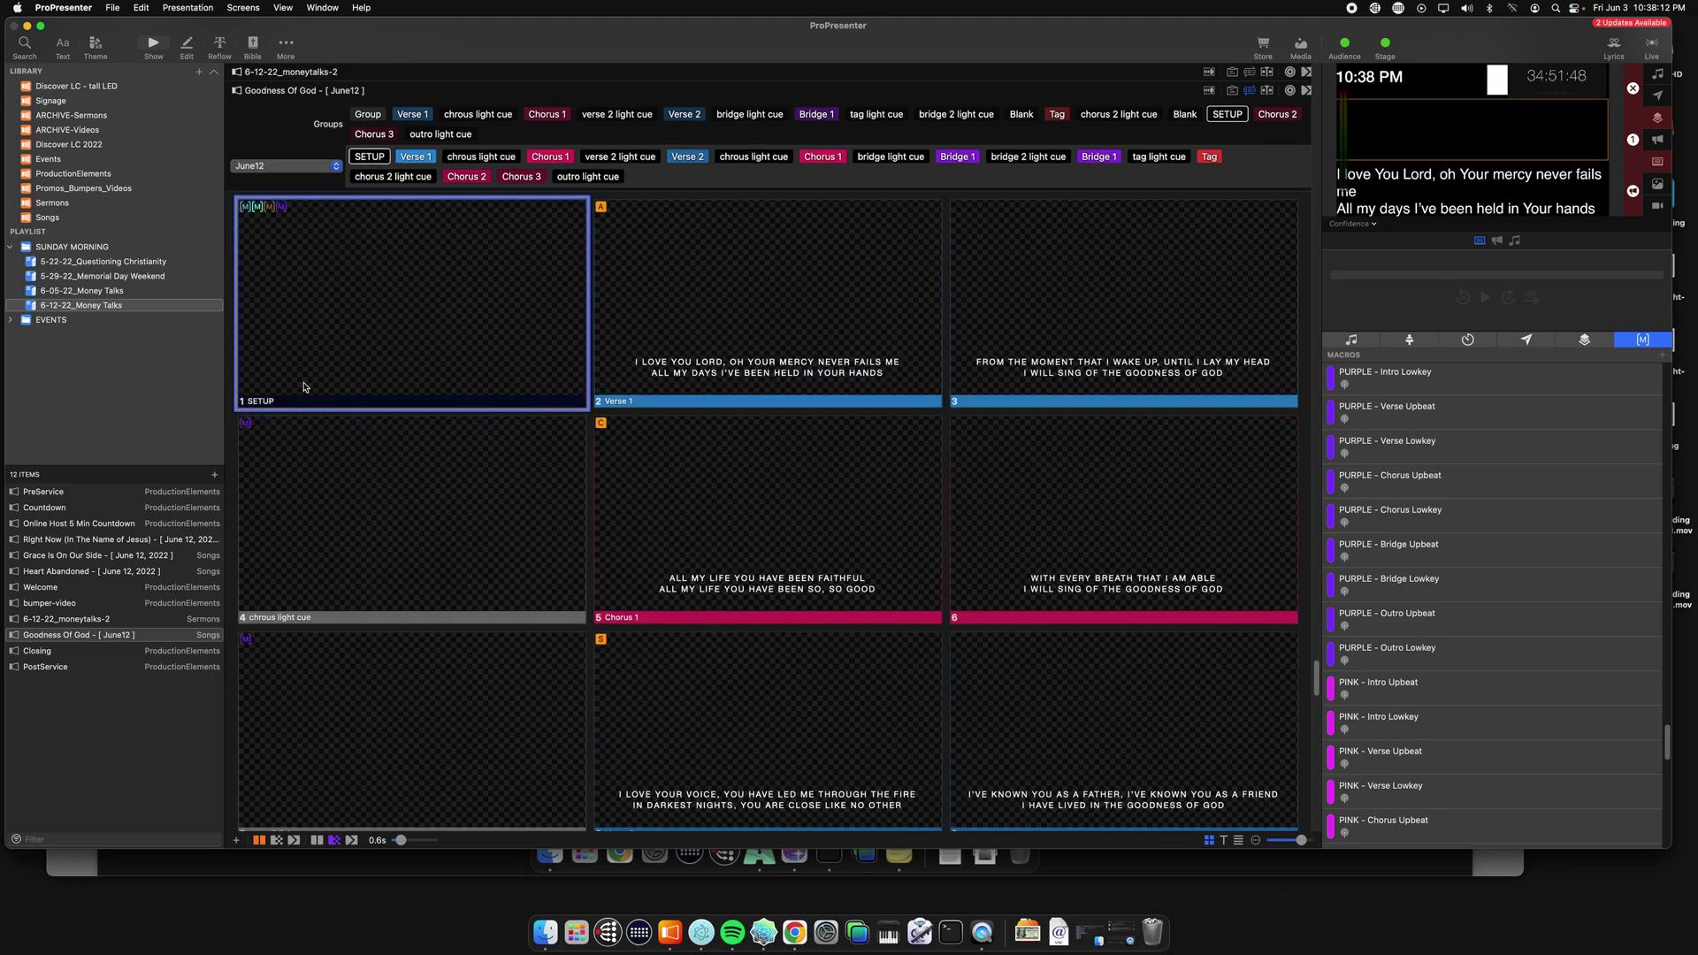
scroll(309, 389, "up", 5)
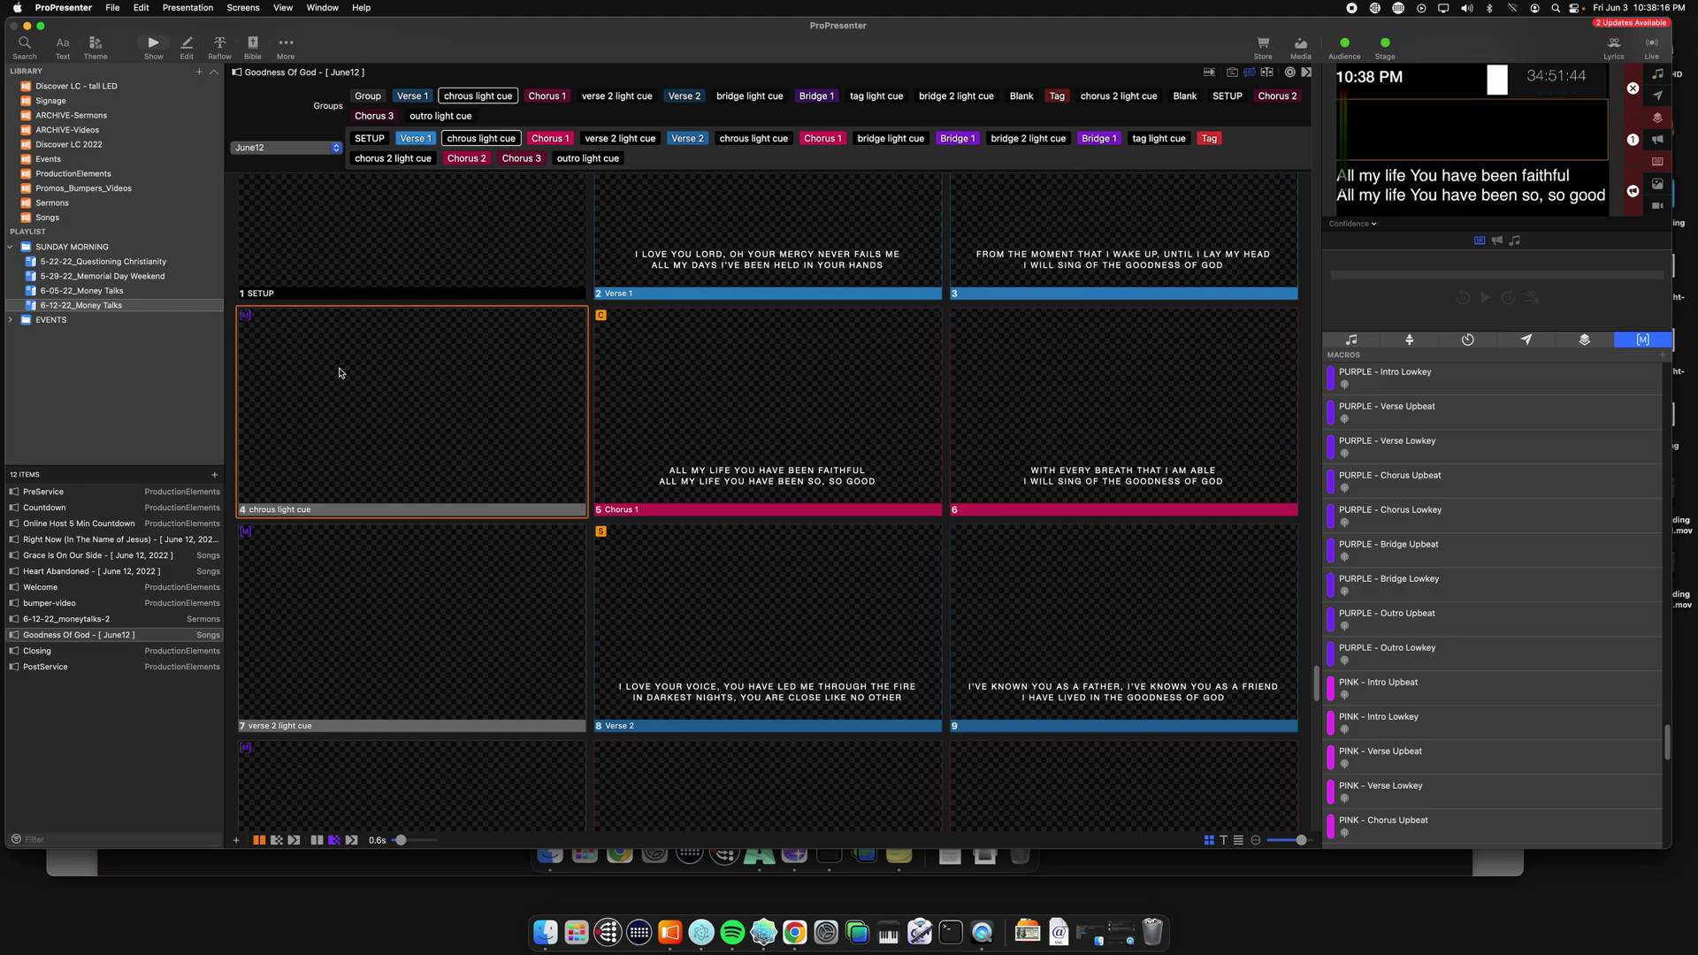
right_click(339, 372)
mouse_move(394, 554)
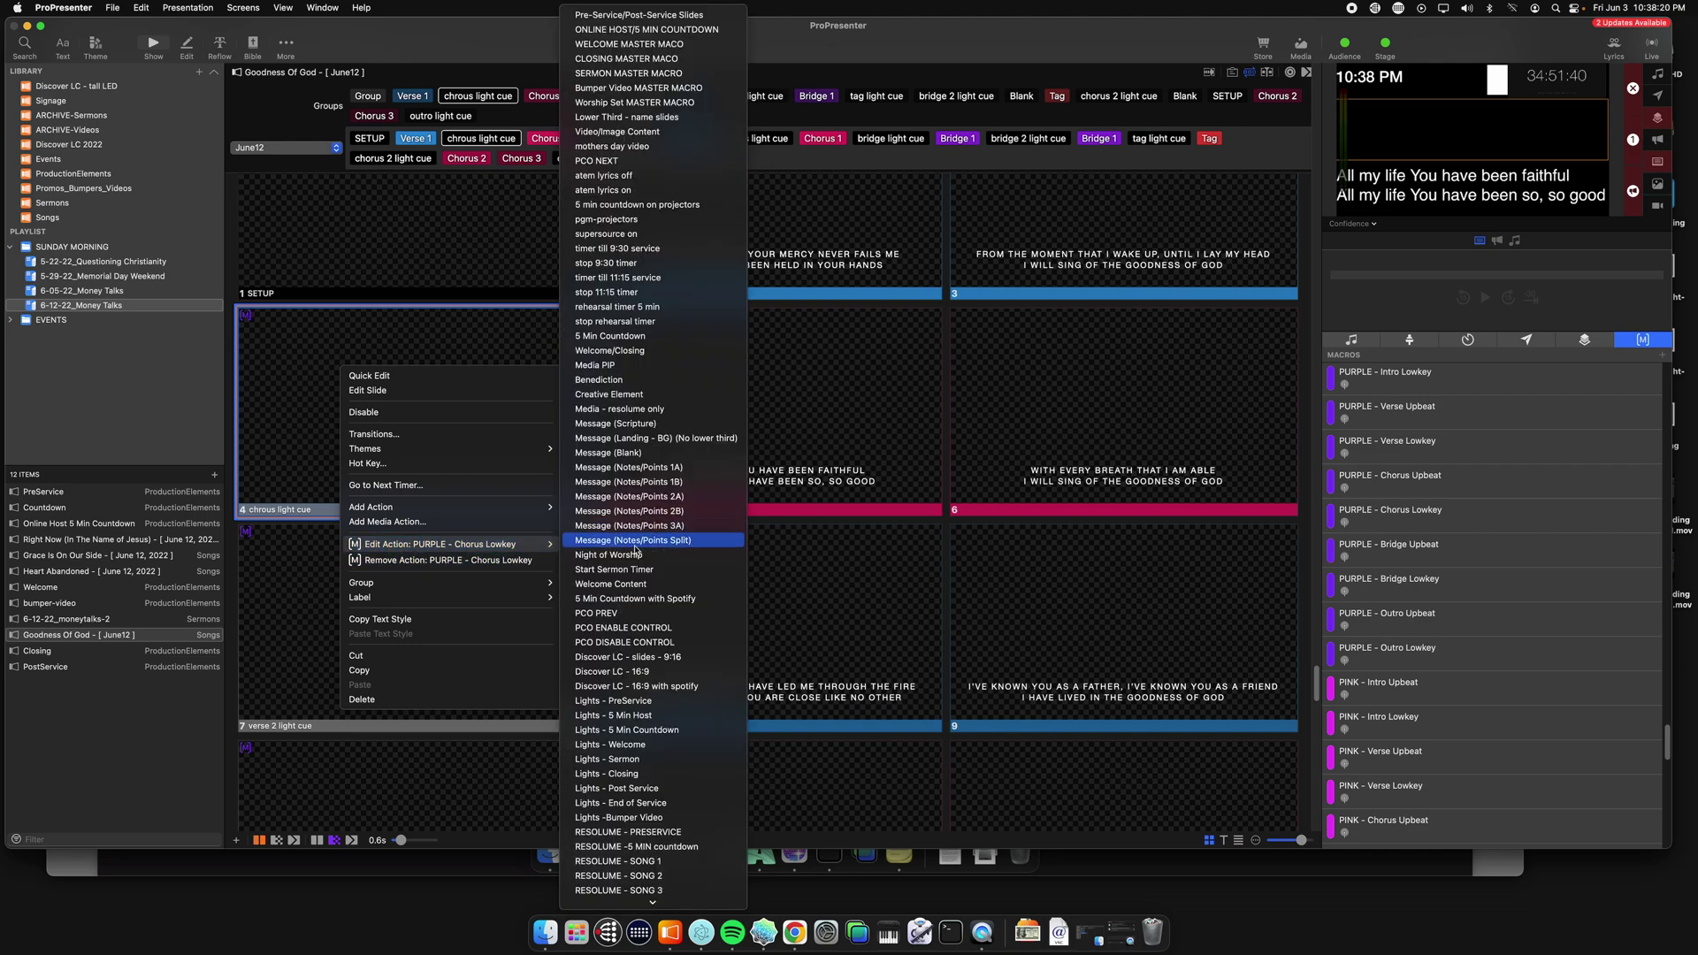
scroll(669, 538, "down", 20)
scroll(668, 539, "down", 10)
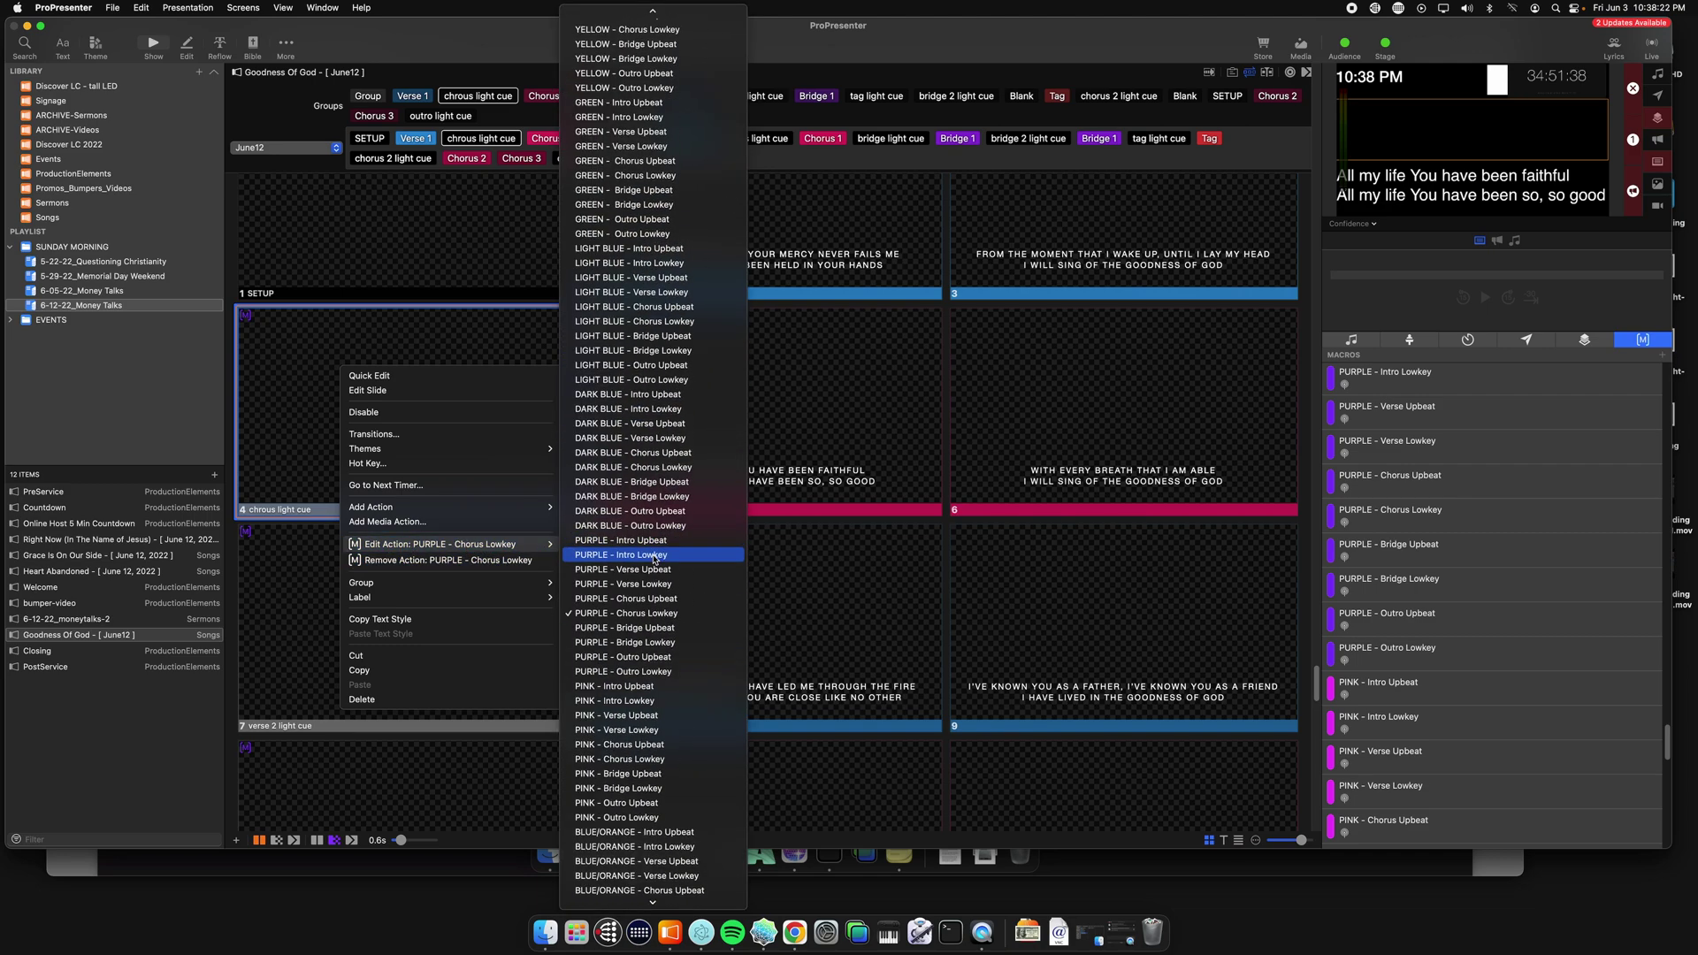